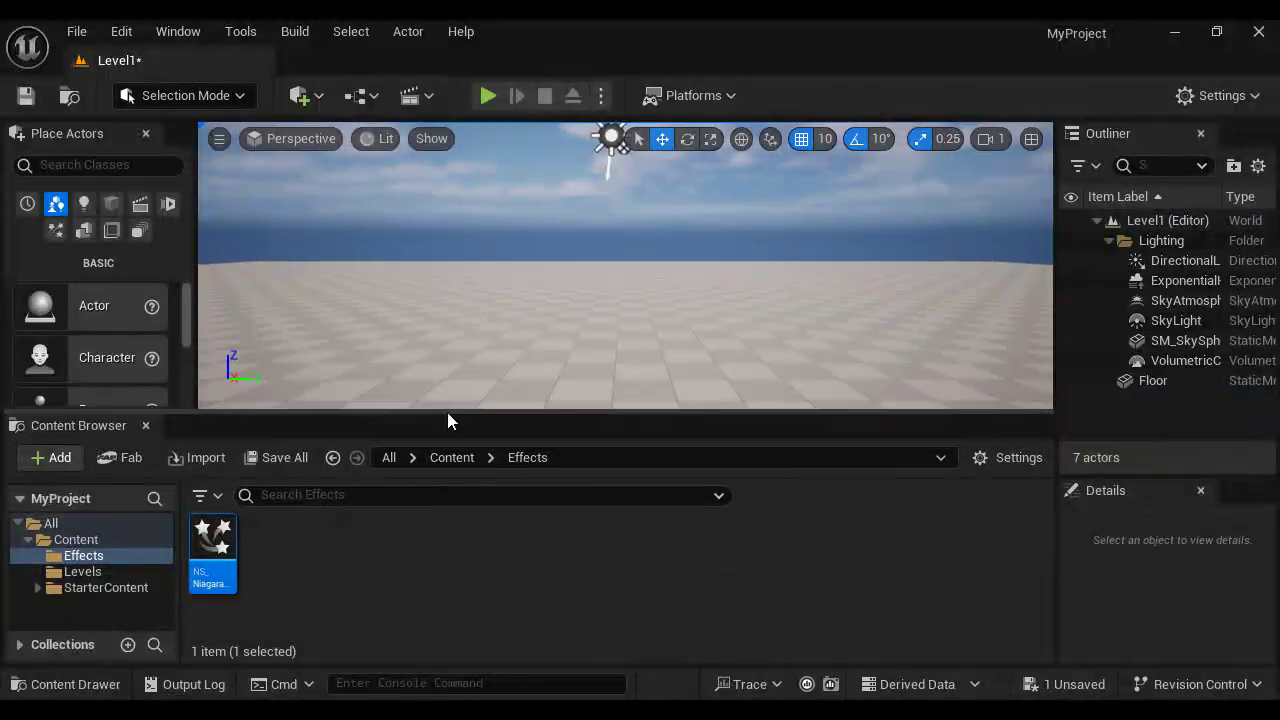
Step: Create a Niagara system from the Empty emitter template in the Effects folder and name it NS_HangingParticulates
{"action": "right_click", "coordinate": [376, 582]}
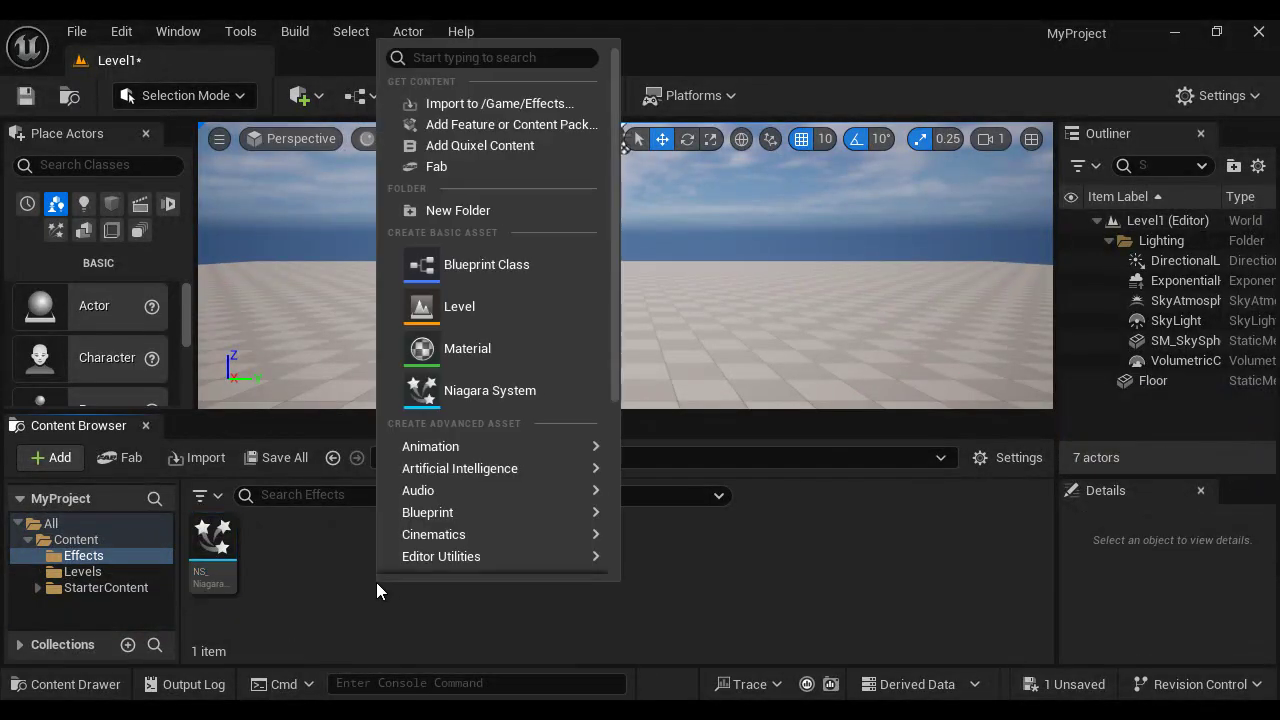
{"action": "left_click", "coordinate": [494, 390]}
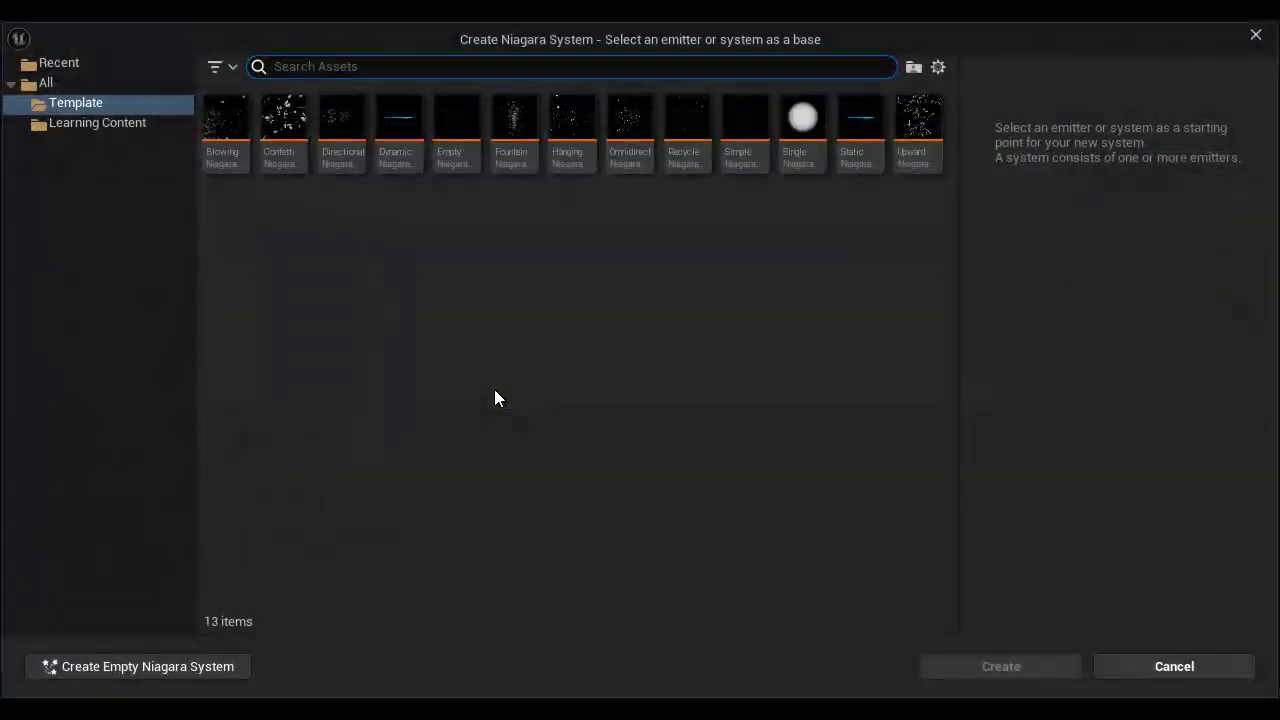
{"action": "left_click", "coordinate": [450, 128]}
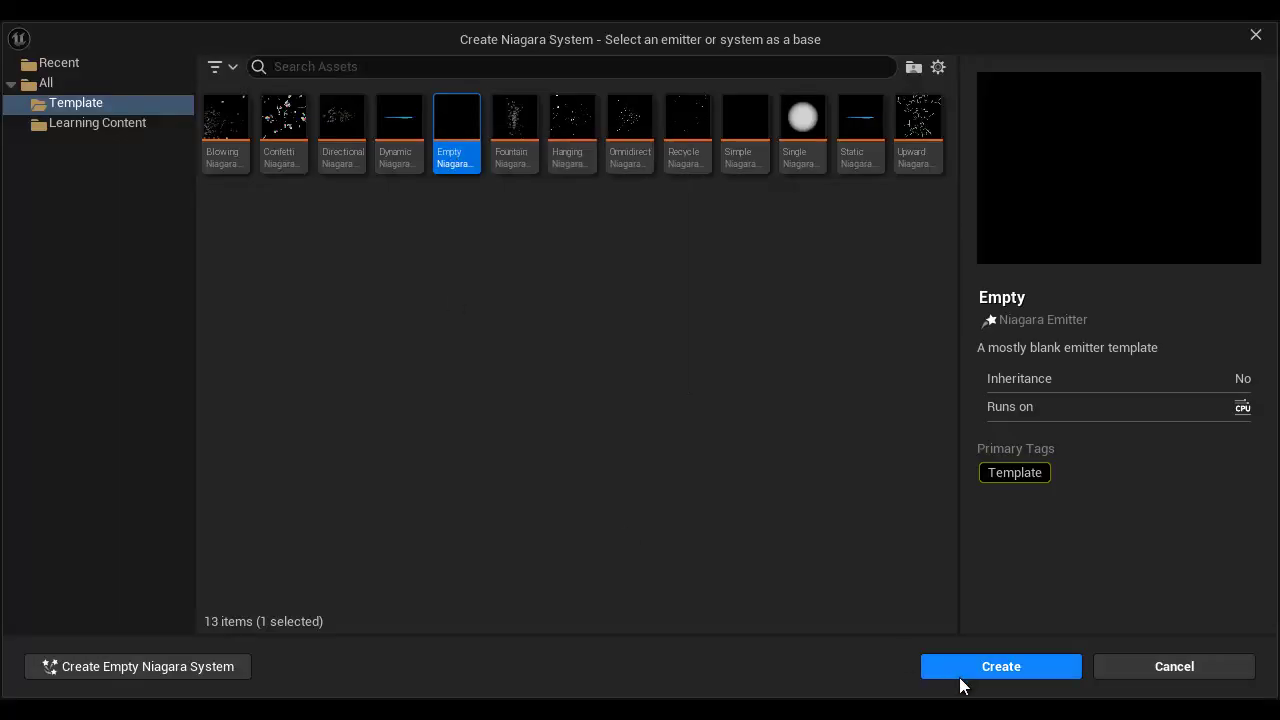
{"action": "left_click", "coordinate": [989, 668]}
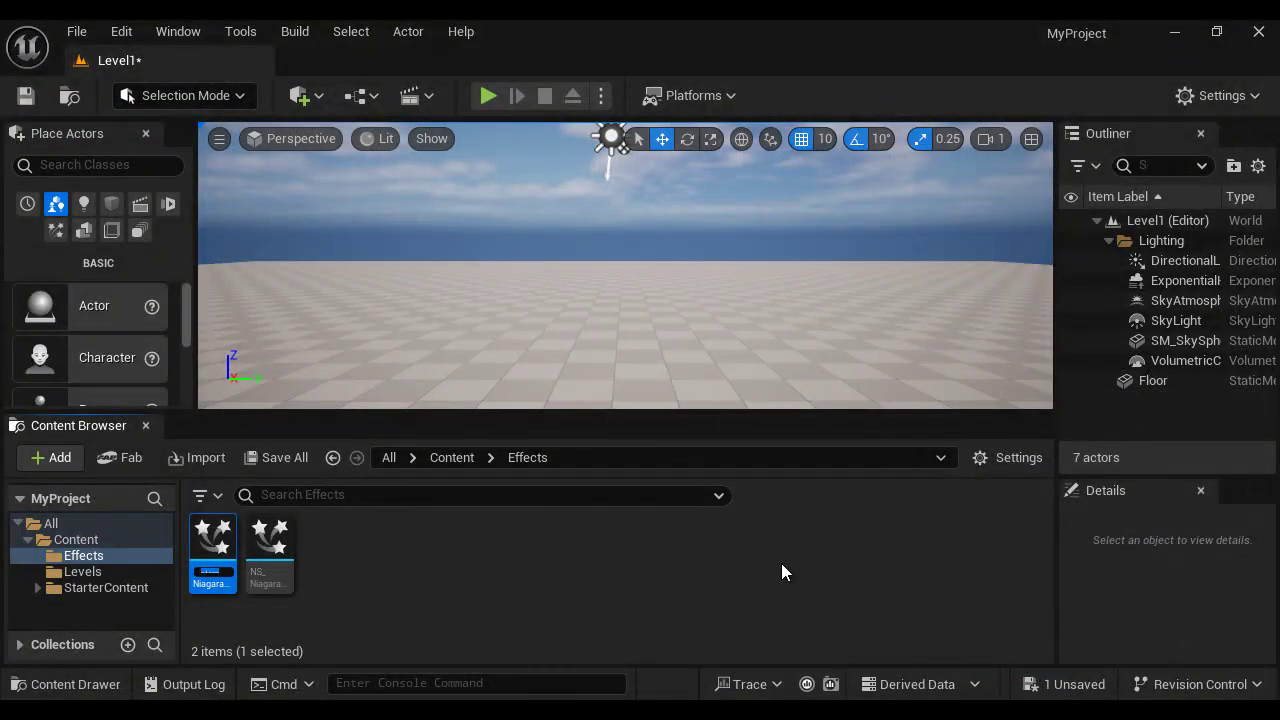
{"action": "type", "text": "NS_Spiral"}
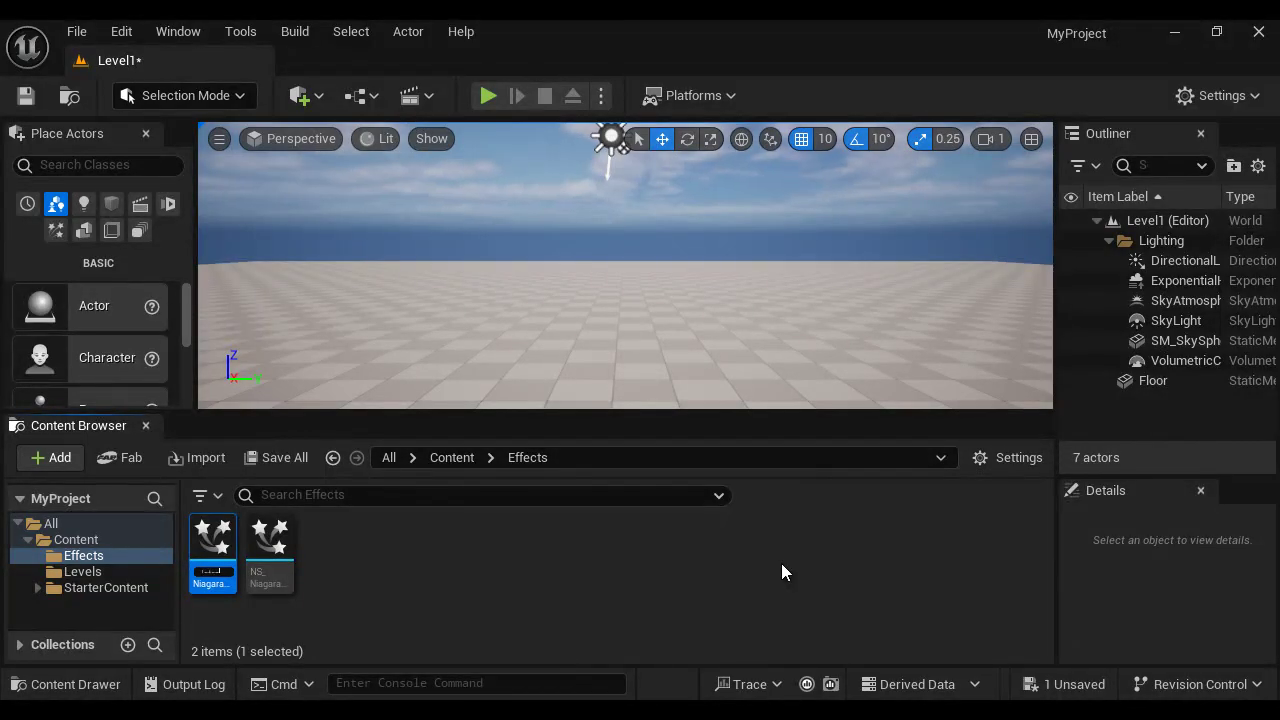
{"action": "key", "text": "Return"}
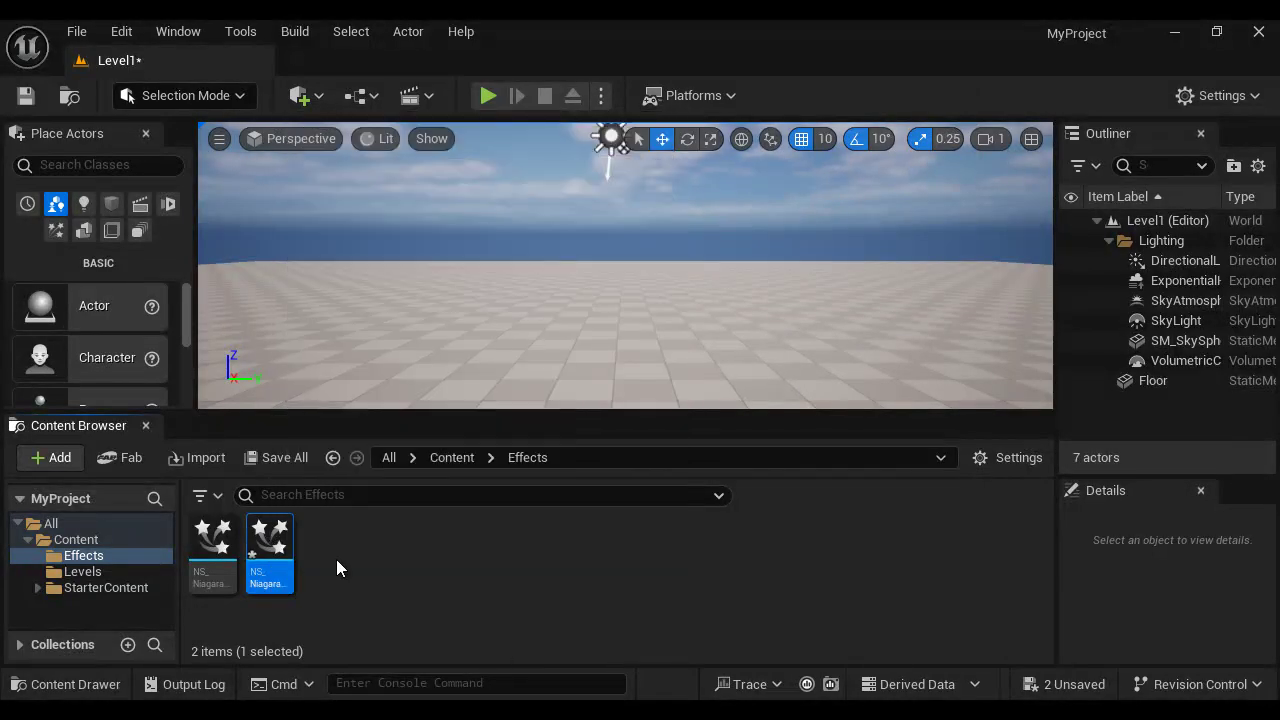
Step: Open NS_HangingParticulates, dock its editor beside the Level1 tab, and select the Empty emitter
{"action": "double_click", "coordinate": [270, 540]}
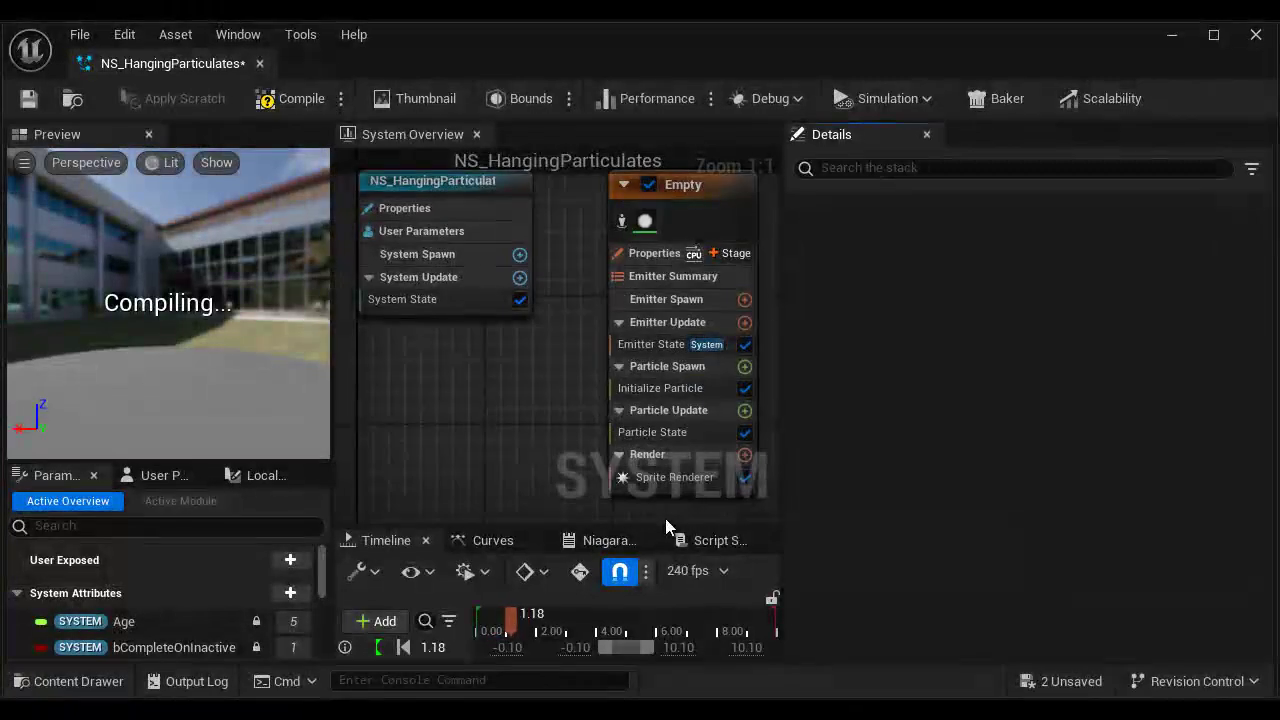
{"action": "left_click_drag", "start_coordinate": [784, 346], "coordinate": [997, 346]}
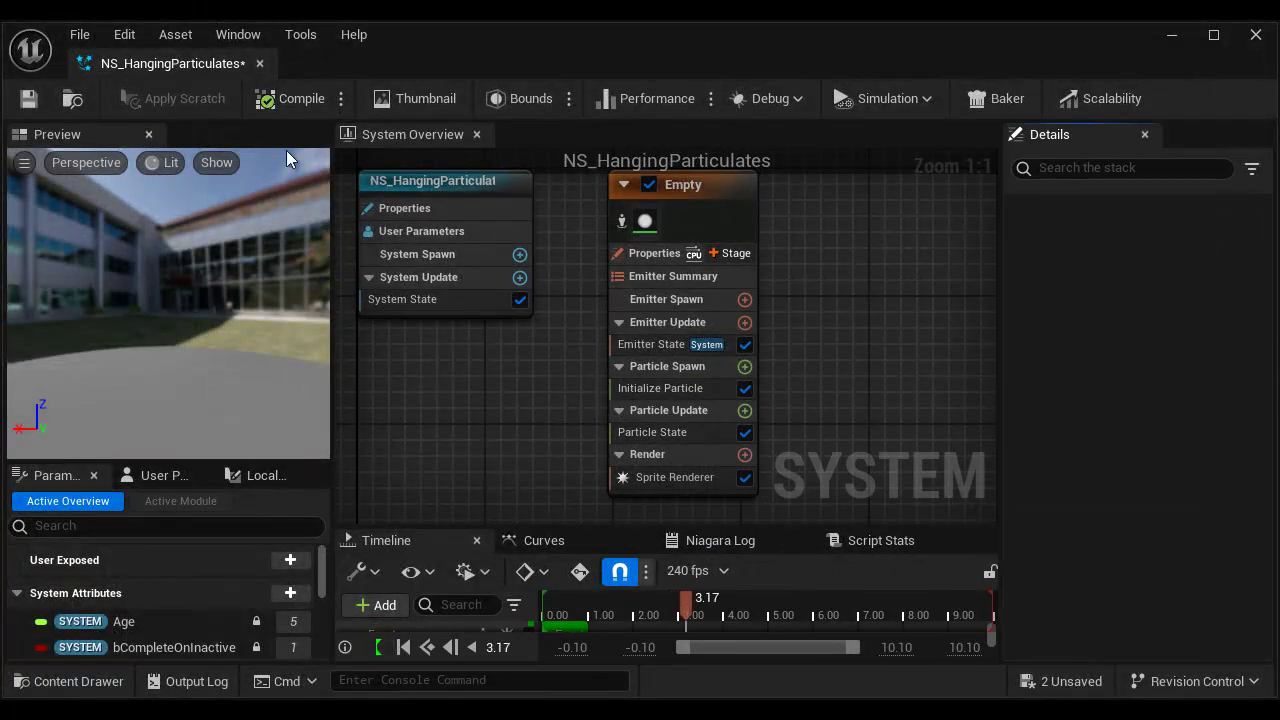
{"action": "left_click_drag", "start_coordinate": [181, 68], "coordinate": [440, 66]}
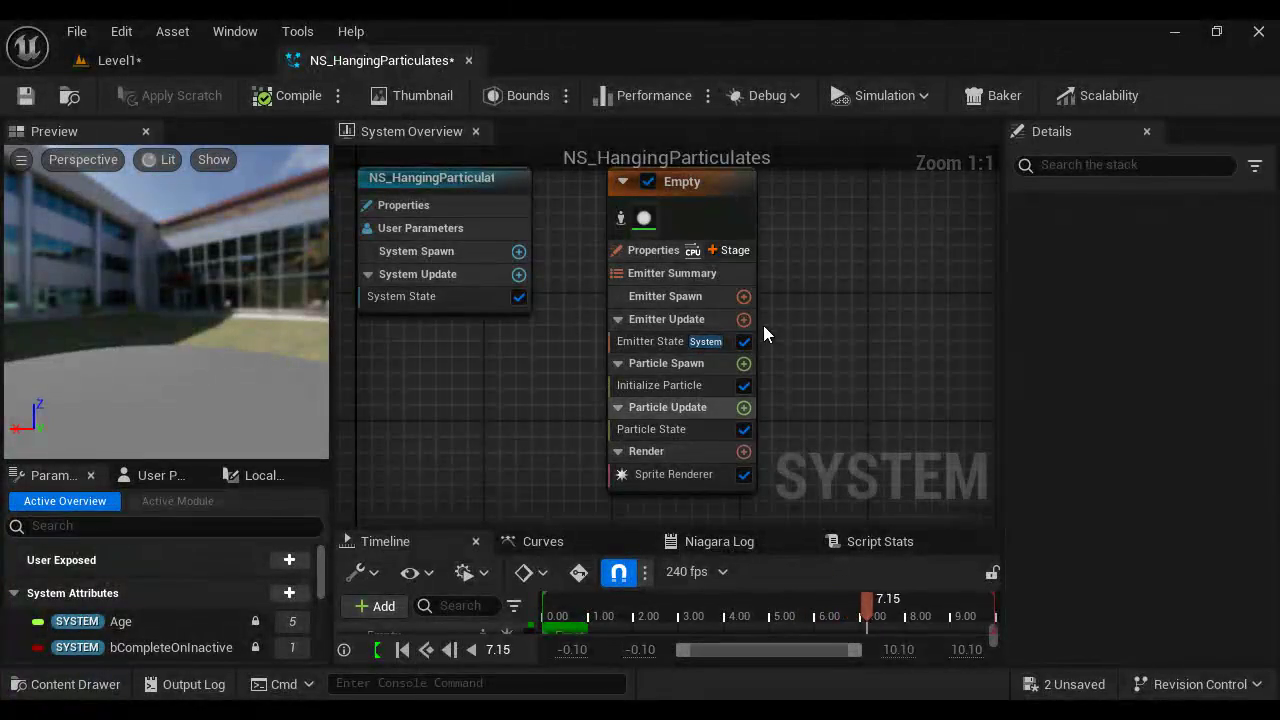
{"action": "left_click", "coordinate": [715, 189]}
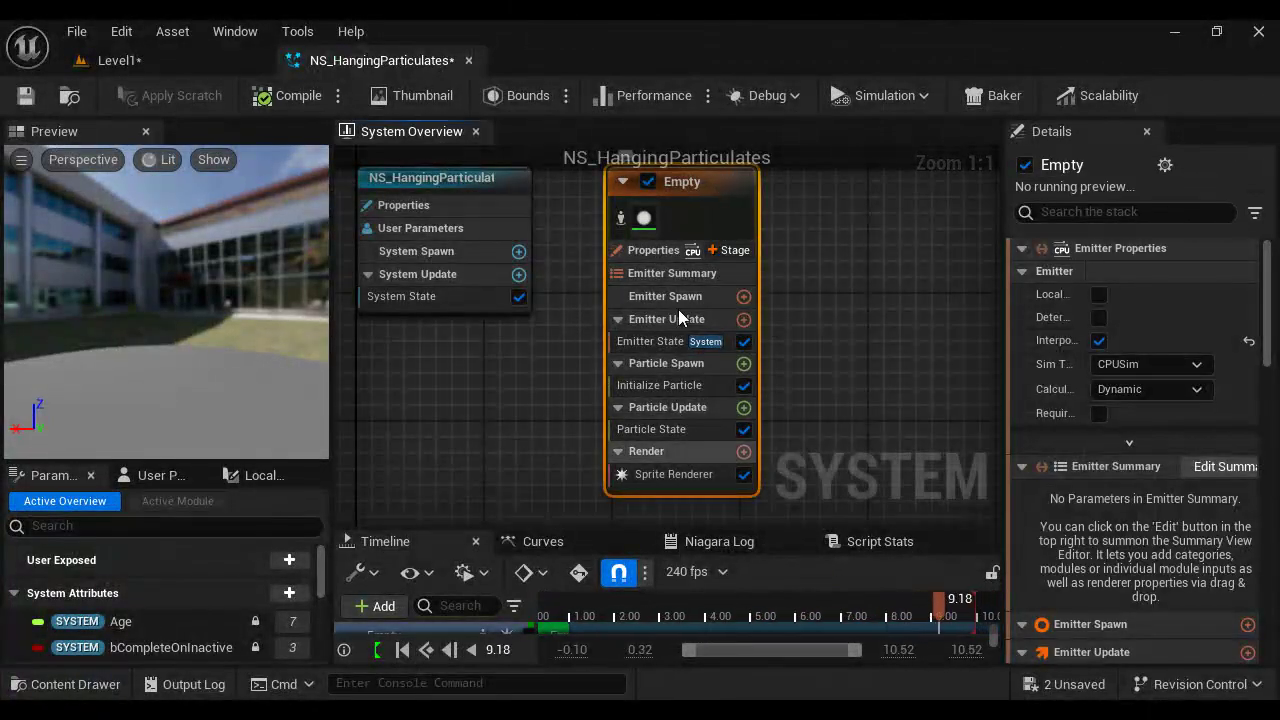
{"action": "mouse_move", "coordinate": [464, 417]}
{"action": "right_mouse_down"}
{"action": "mouse_move", "coordinate": [432, 458]}
{"action": "mouse_move", "coordinate": [450, 410]}
{"action": "right_mouse_up"}
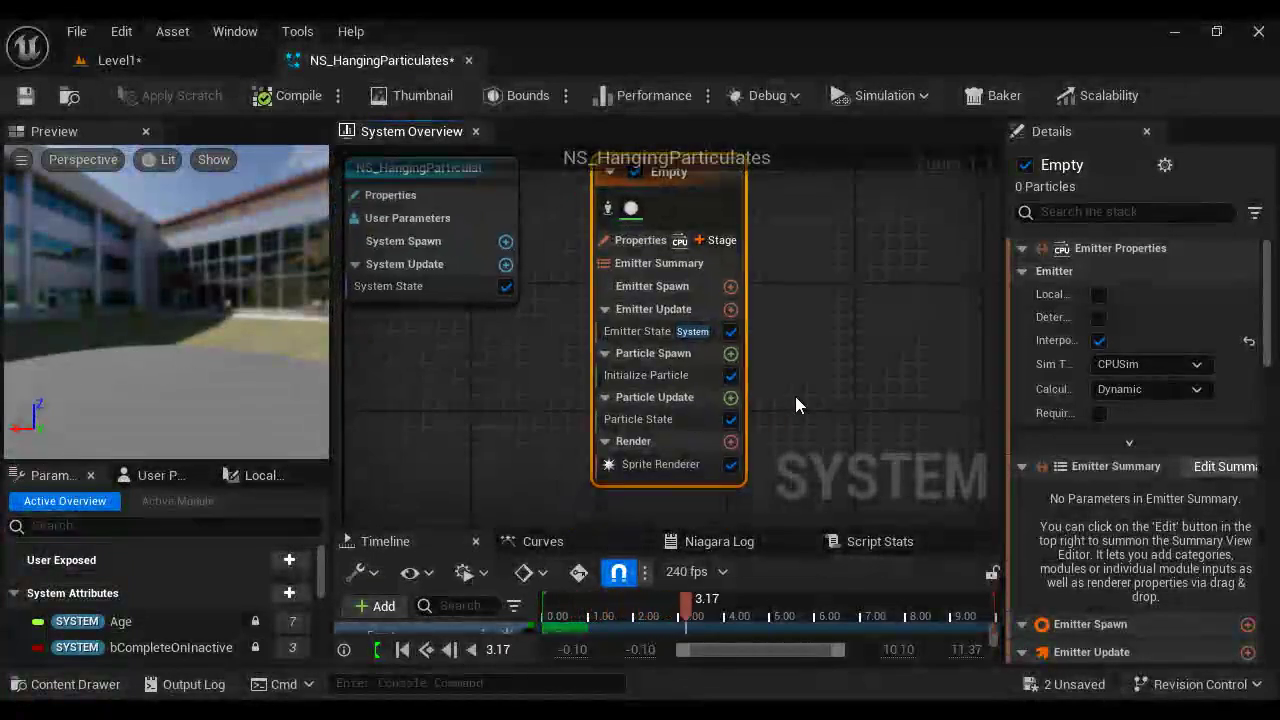
{"action": "right_click_drag", "start_coordinate": [795, 396], "coordinate": [704, 392]}
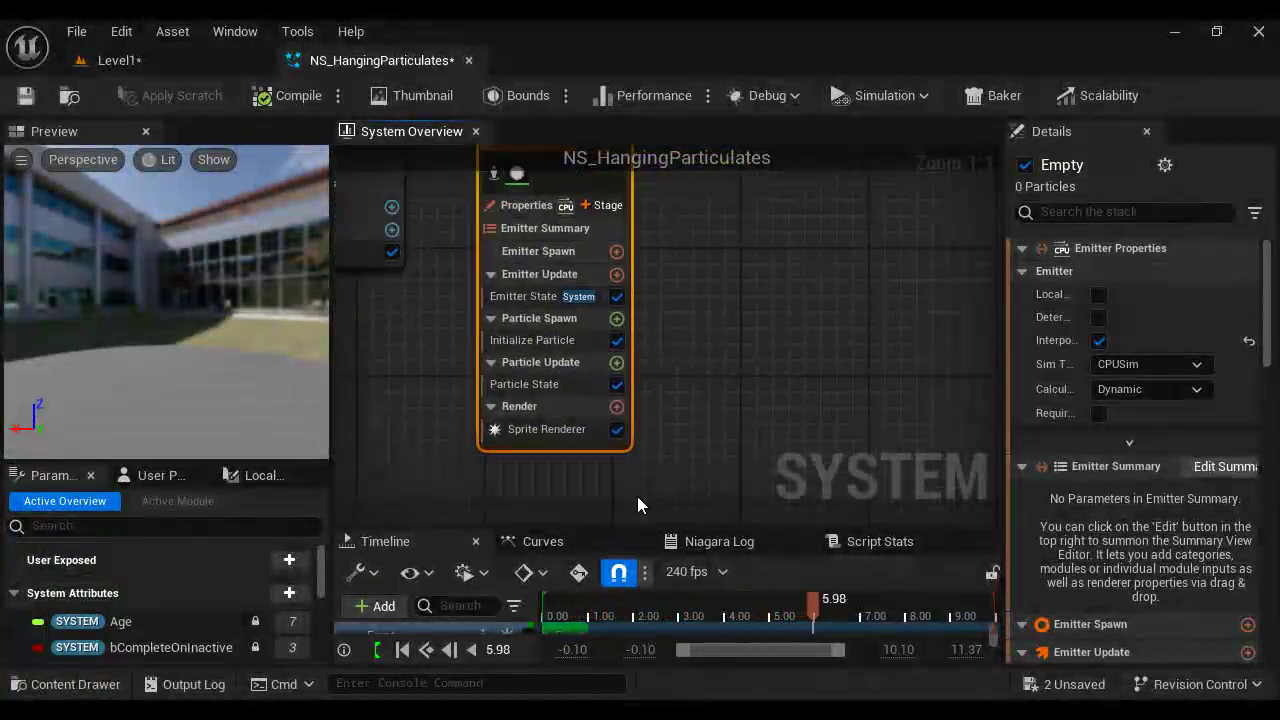
Step: Consult the Emitter State settings in the Hanging Particulates Word notes and set the Empty emitter's Life Cycle Mode to Self
{"action": "mouse_move", "coordinate": [557, 712]}
{"action": "left_click", "coordinate": [766, 658]}
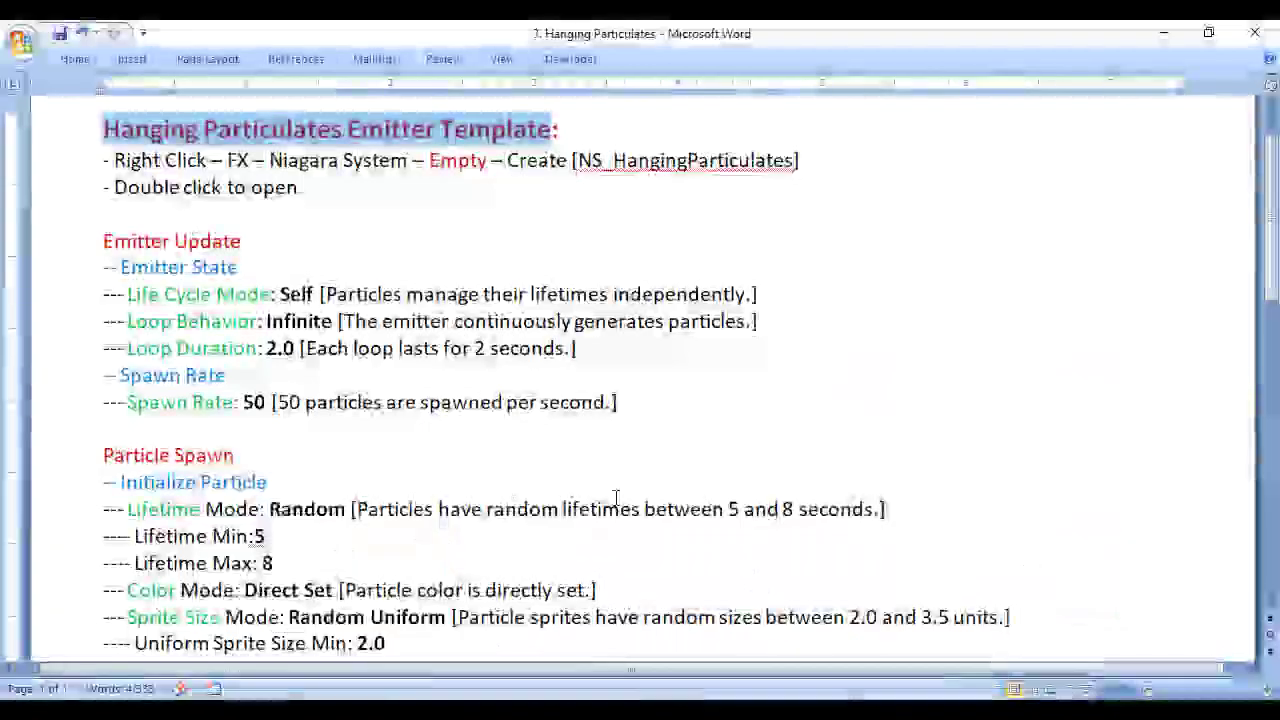
{"action": "left_click", "coordinate": [80, 247]}
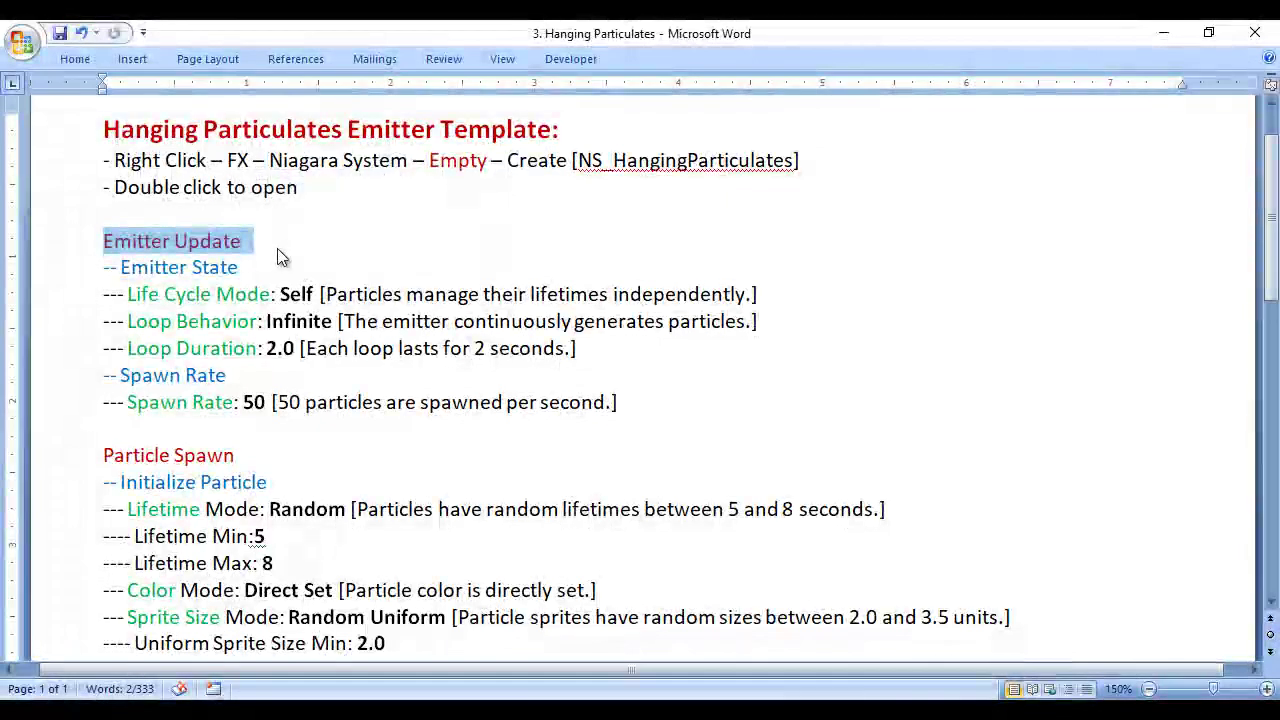
{"action": "left_click_drag", "start_coordinate": [100, 268], "coordinate": [255, 270]}
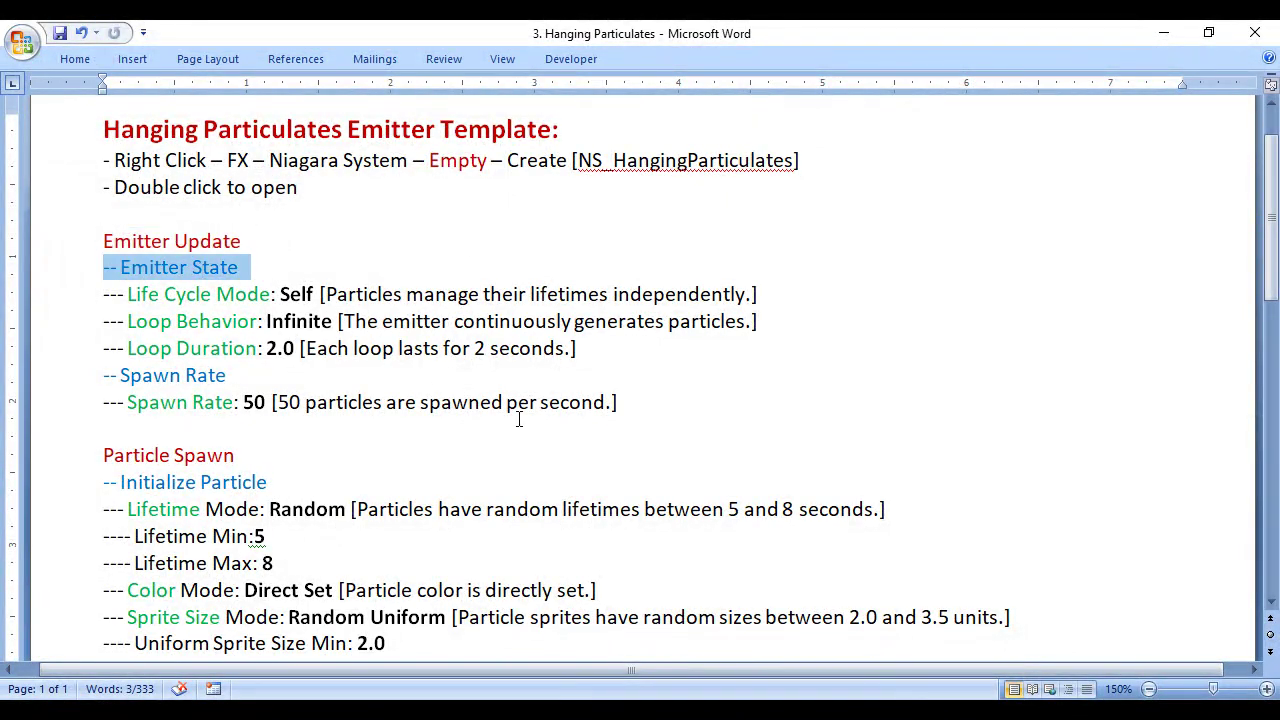
{"action": "left_click_drag", "start_coordinate": [103, 293], "coordinate": [271, 294]}
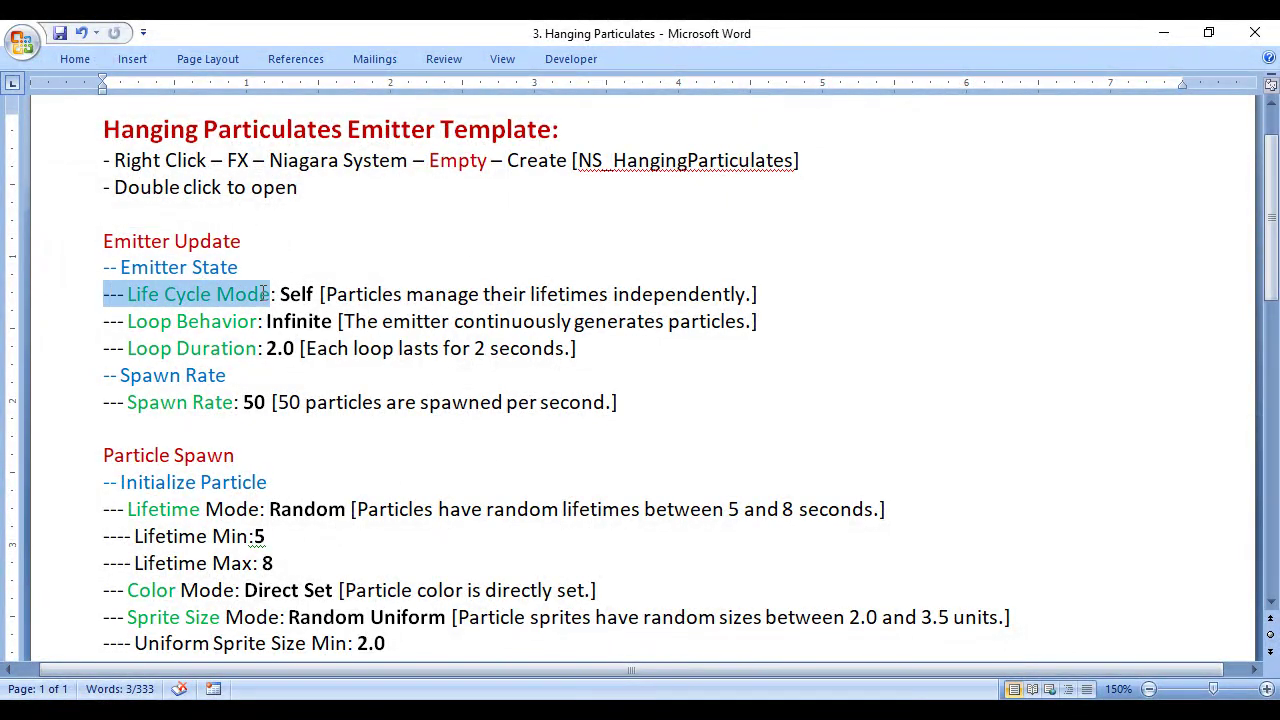
{"action": "left_click_drag", "start_coordinate": [271, 294], "coordinate": [317, 294]}
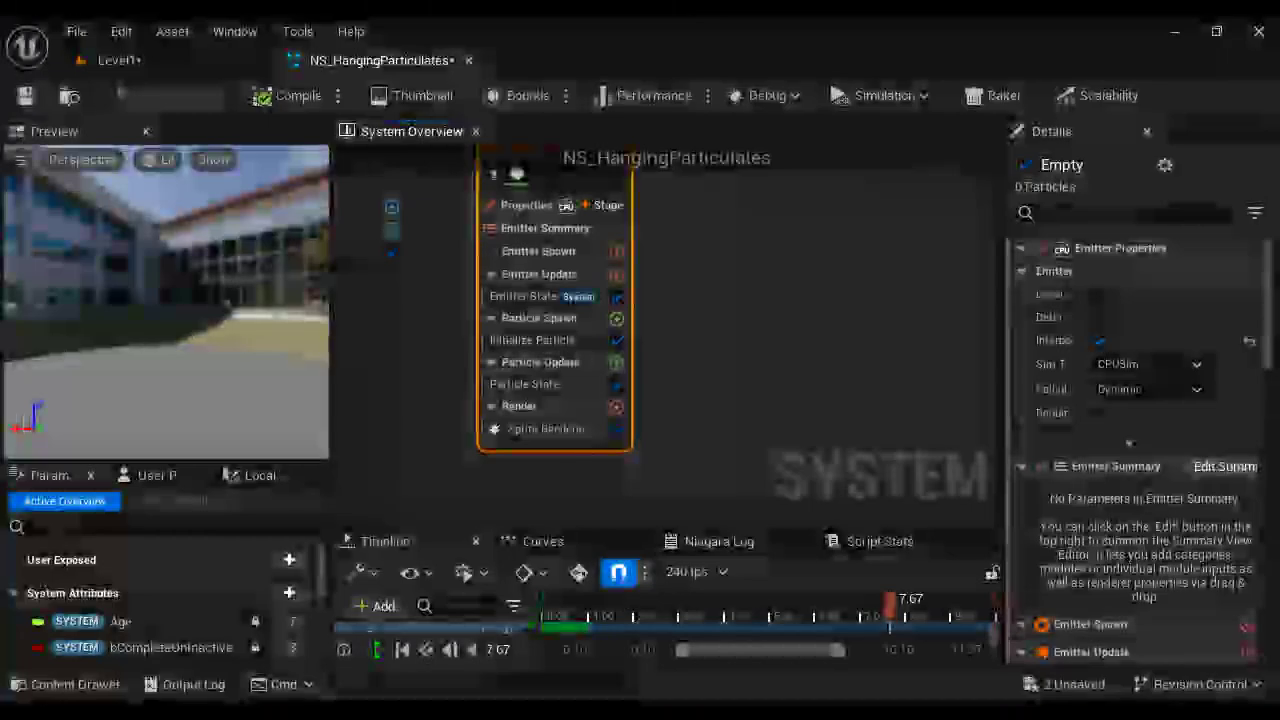
{"action": "left_click", "coordinate": [495, 298]}
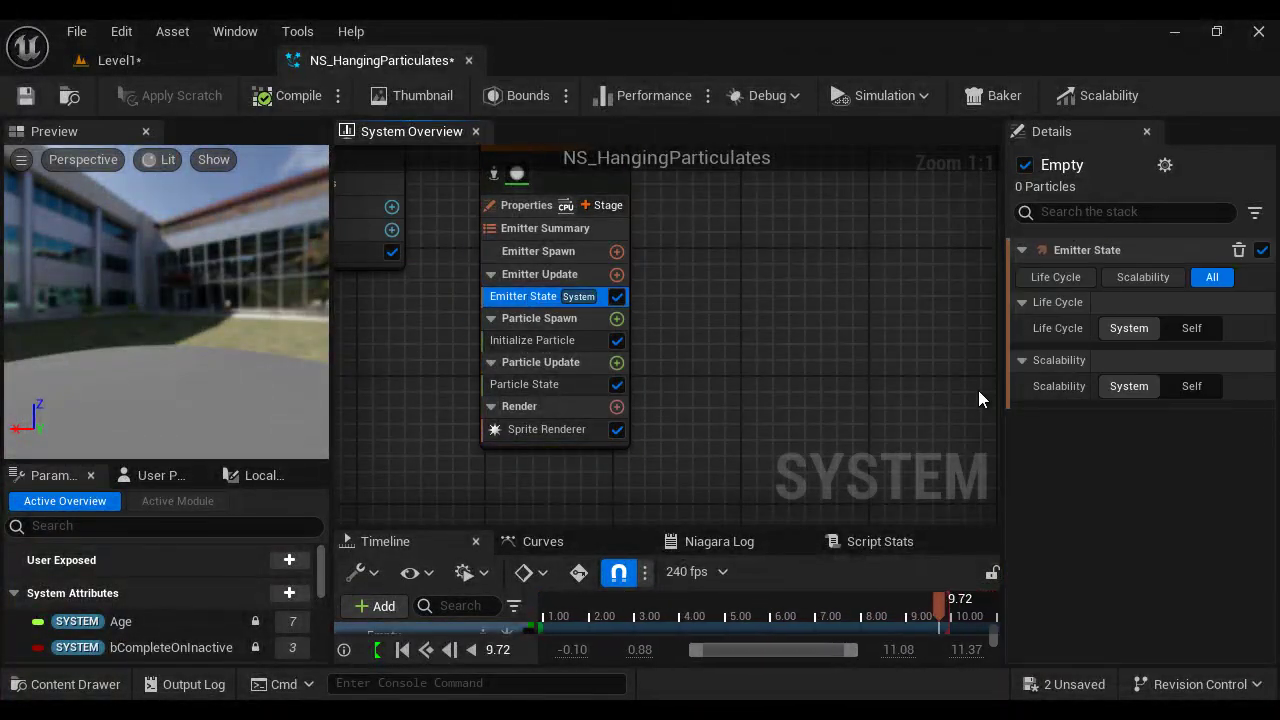
{"action": "left_click_drag", "start_coordinate": [1004, 400], "coordinate": [787, 421]}
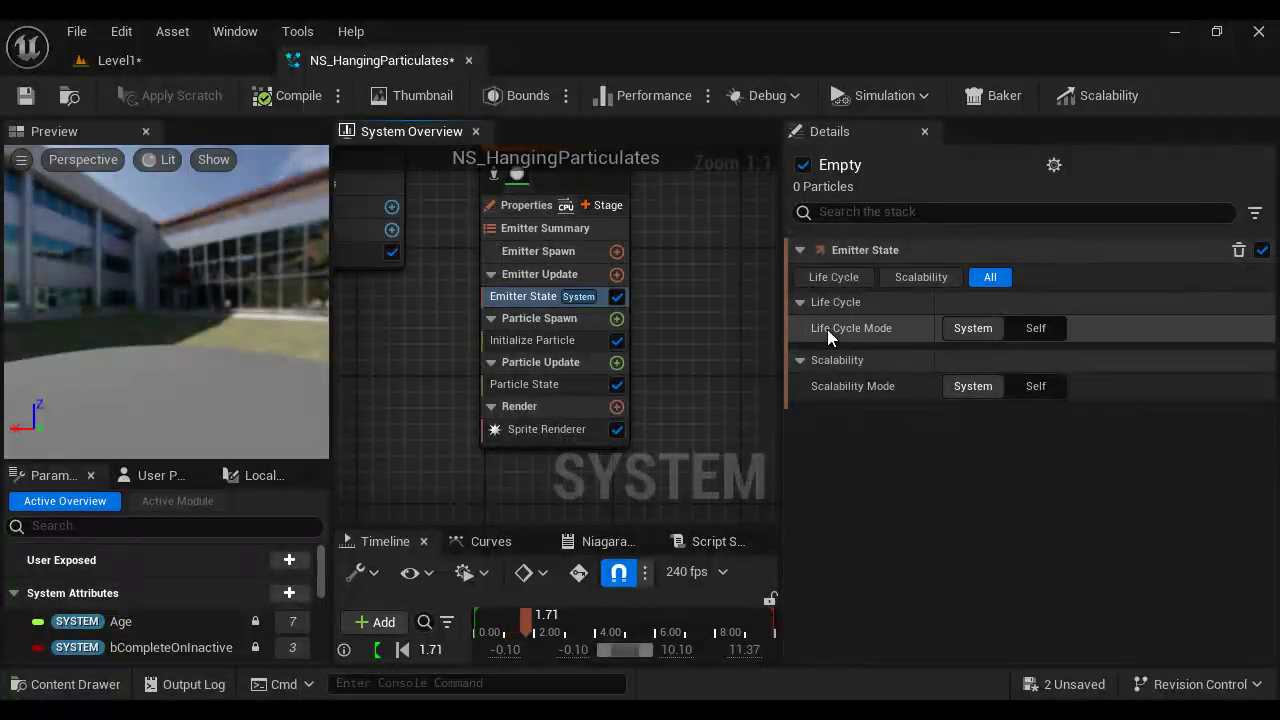
{"action": "left_click", "coordinate": [1035, 328]}
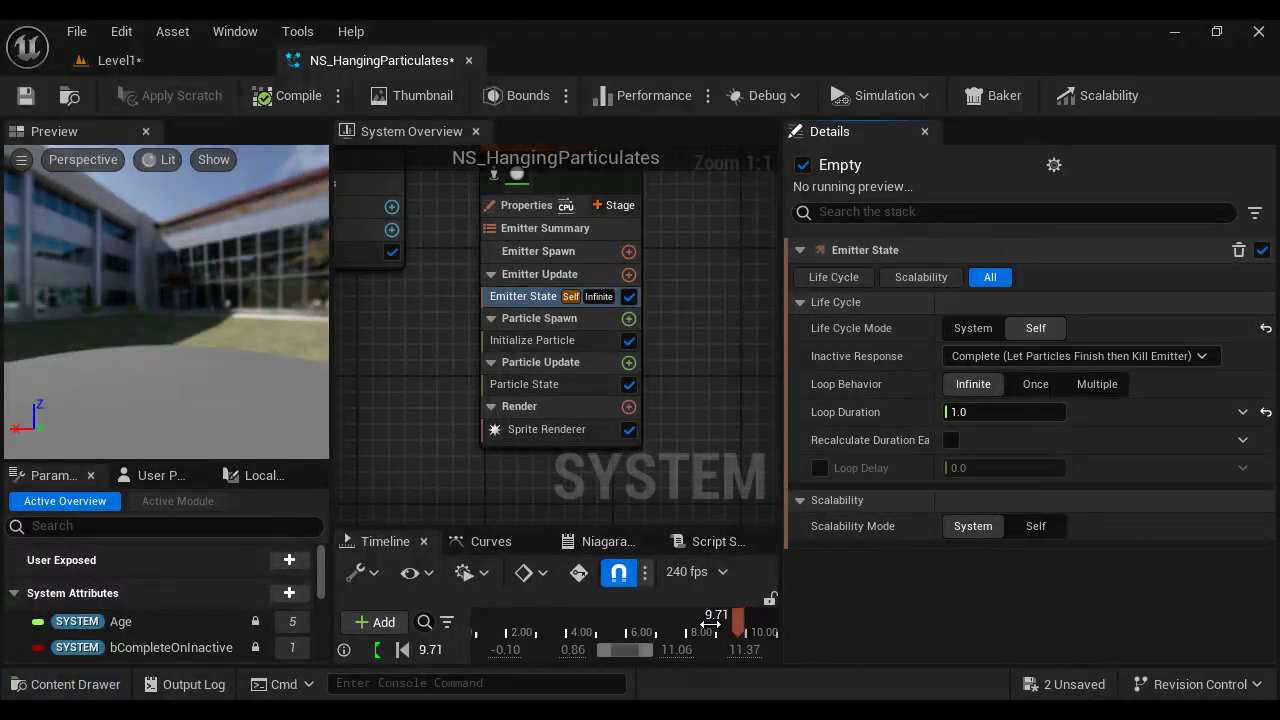
Step: Check the loop settings in the Hanging Particulates Word notes and set the Emitter State's Loop Duration to 2.0
{"action": "left_click", "coordinate": [655, 625]}
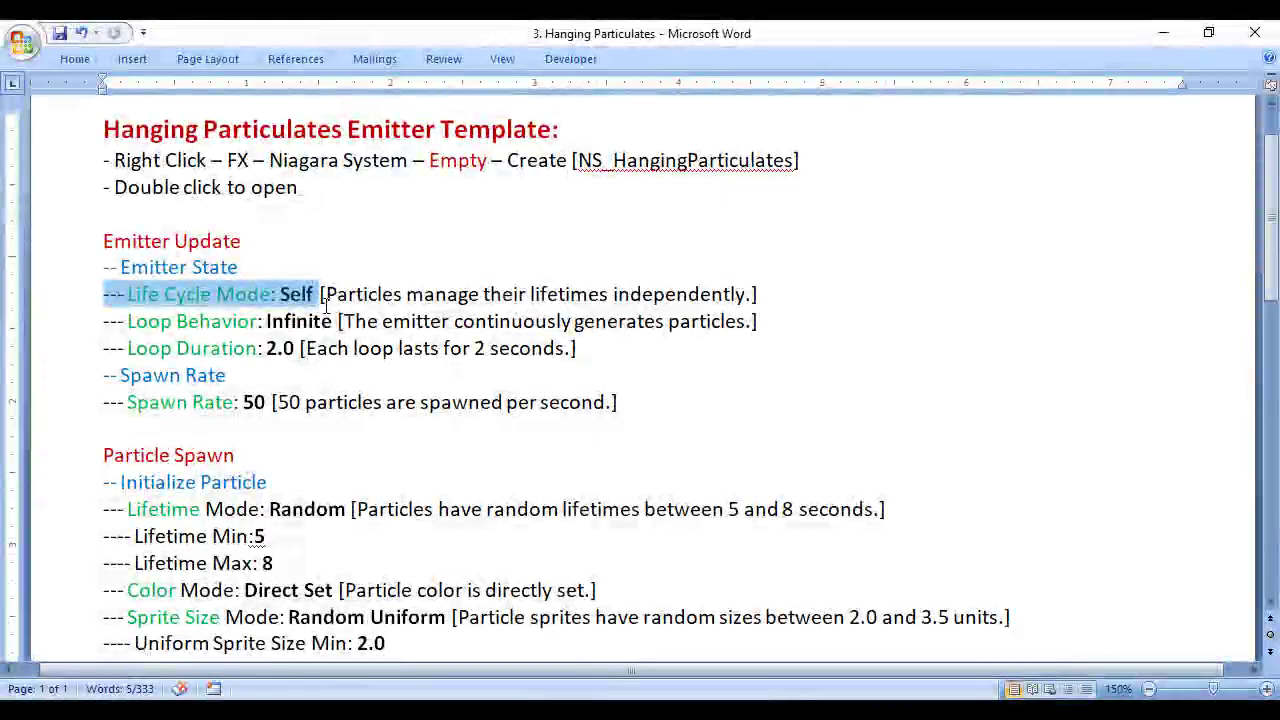
{"action": "left_click_drag", "start_coordinate": [328, 292], "coordinate": [726, 292]}
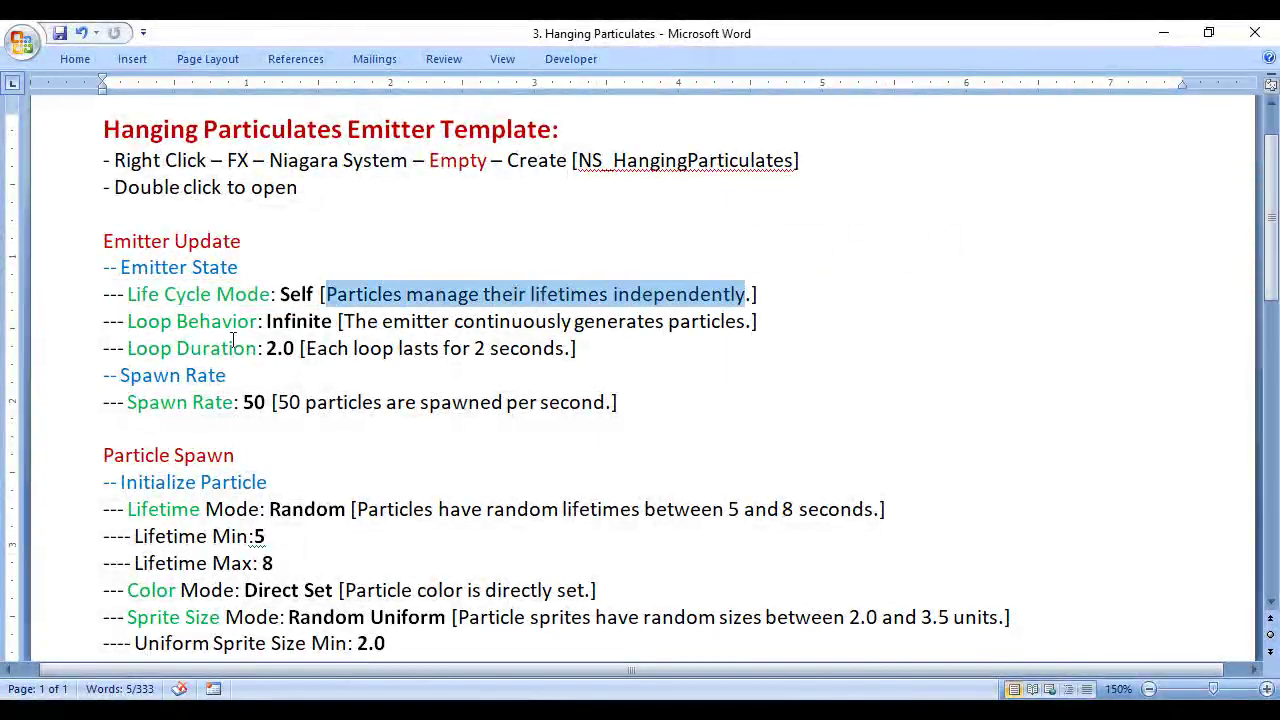
{"action": "left_click_drag", "start_coordinate": [124, 321], "coordinate": [333, 321]}
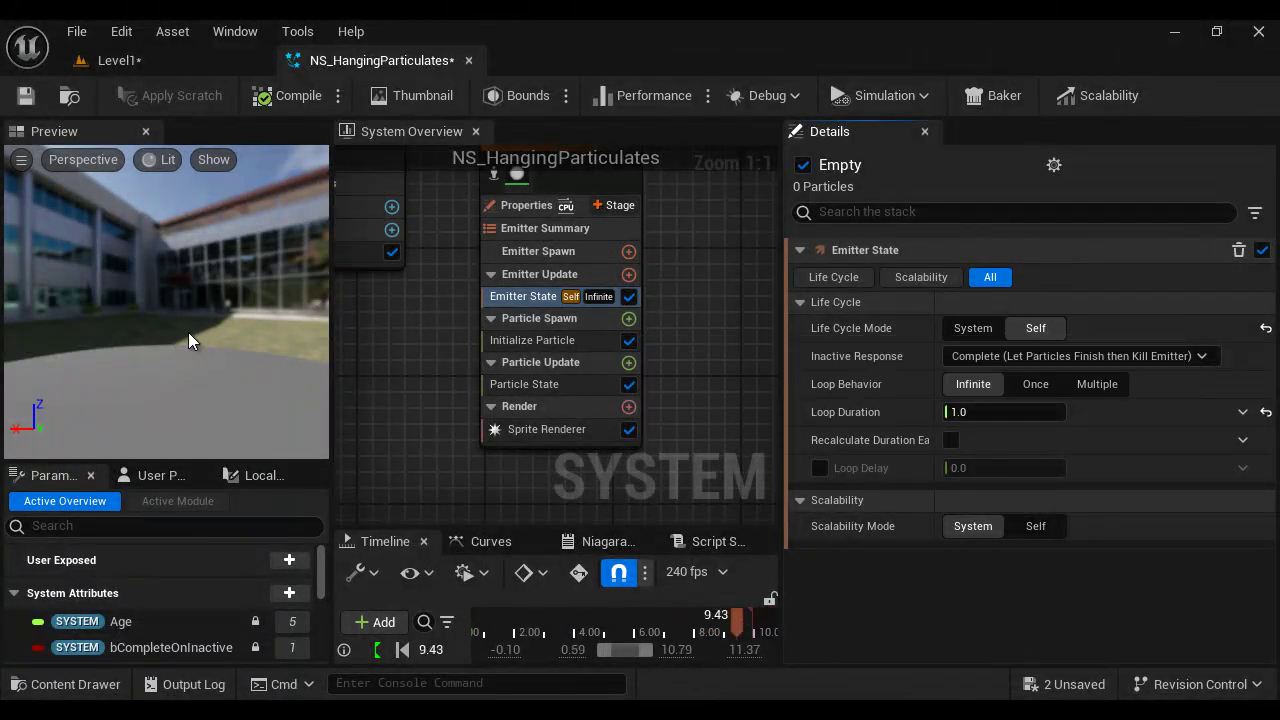
{"action": "mouse_move", "coordinate": [557, 715]}
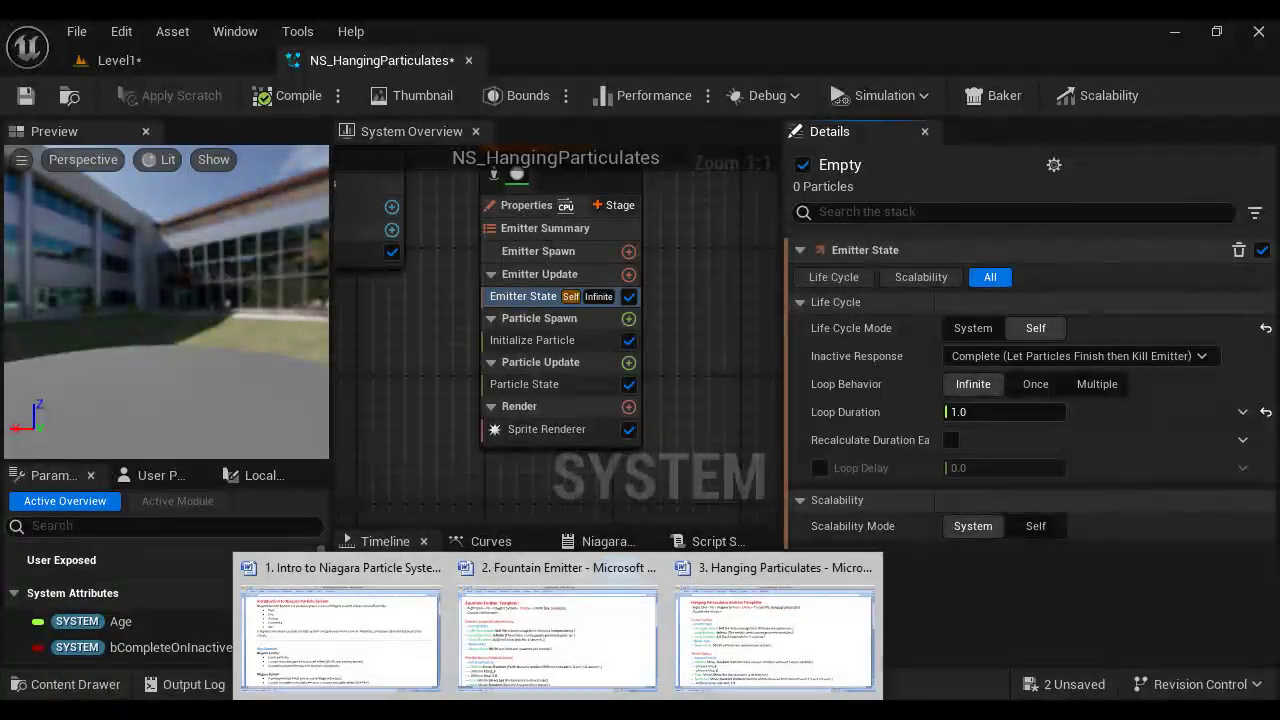
{"action": "left_click", "coordinate": [757, 648]}
{"action": "left_click_drag", "start_coordinate": [105, 348], "coordinate": [270, 348]}
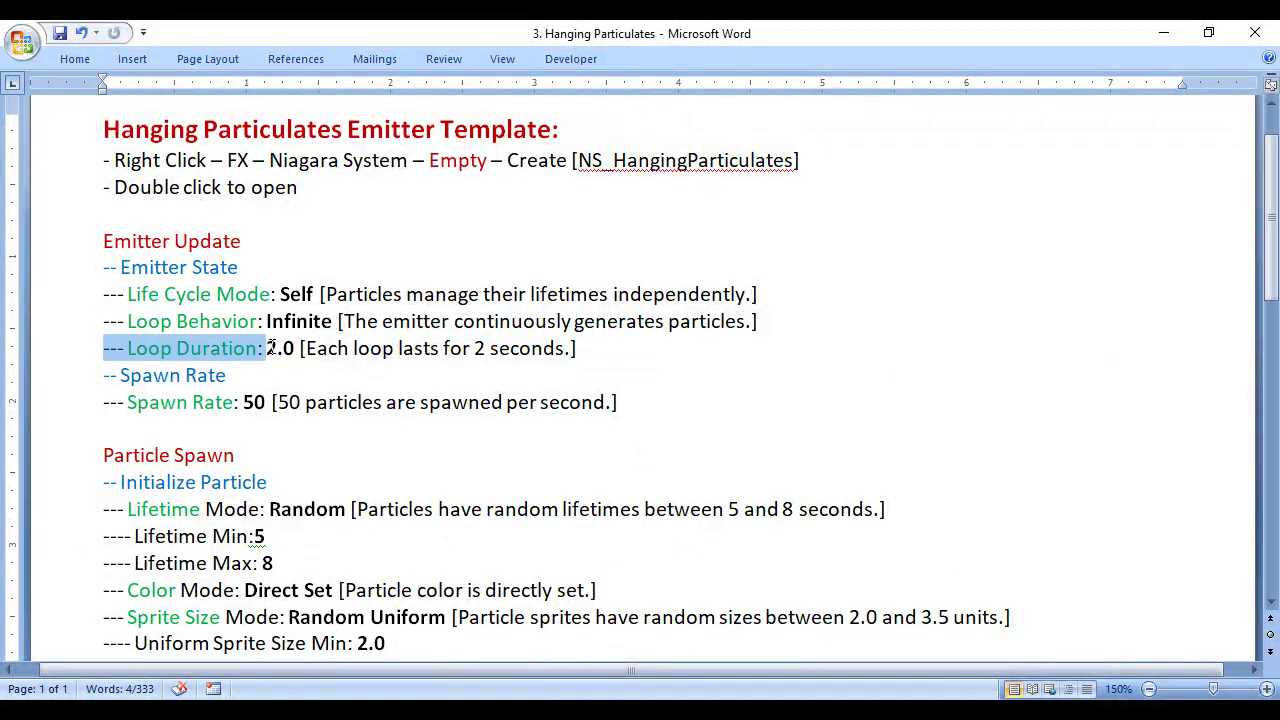
{"action": "left_click", "coordinate": [577, 557]}
{"action": "key", "text": "alt+Tab"}
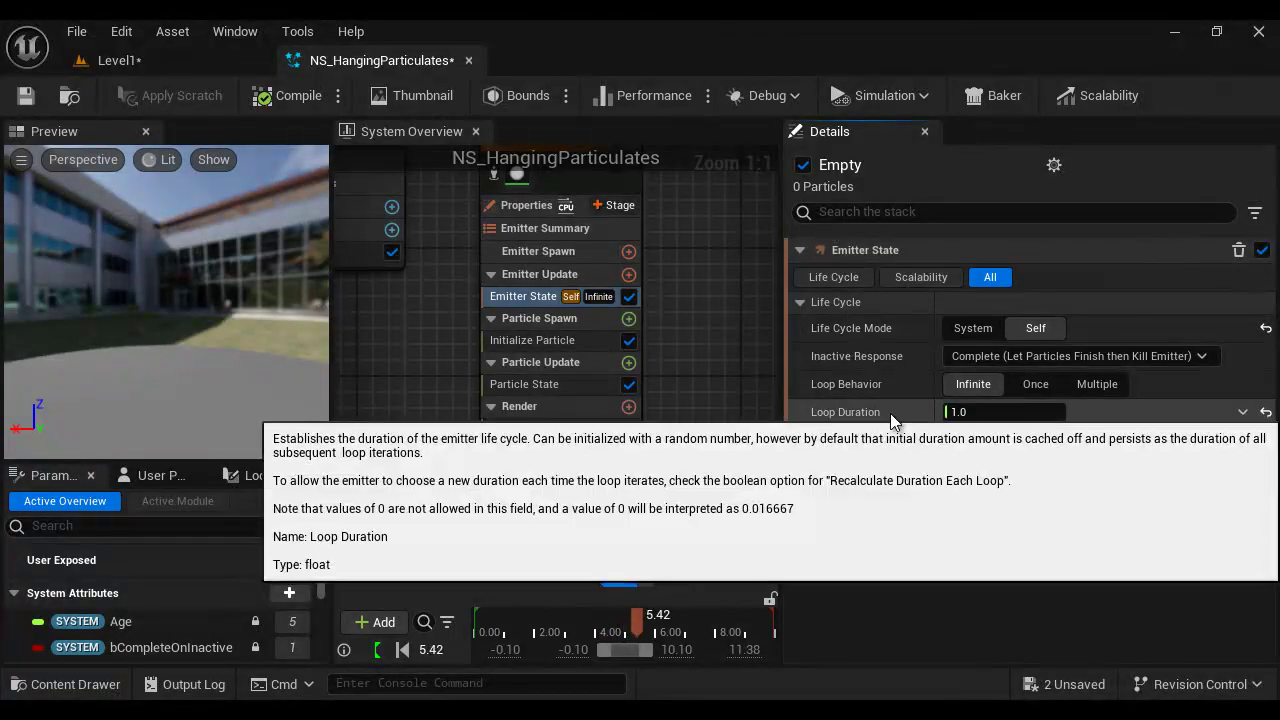
{"action": "left_click", "coordinate": [972, 413]}
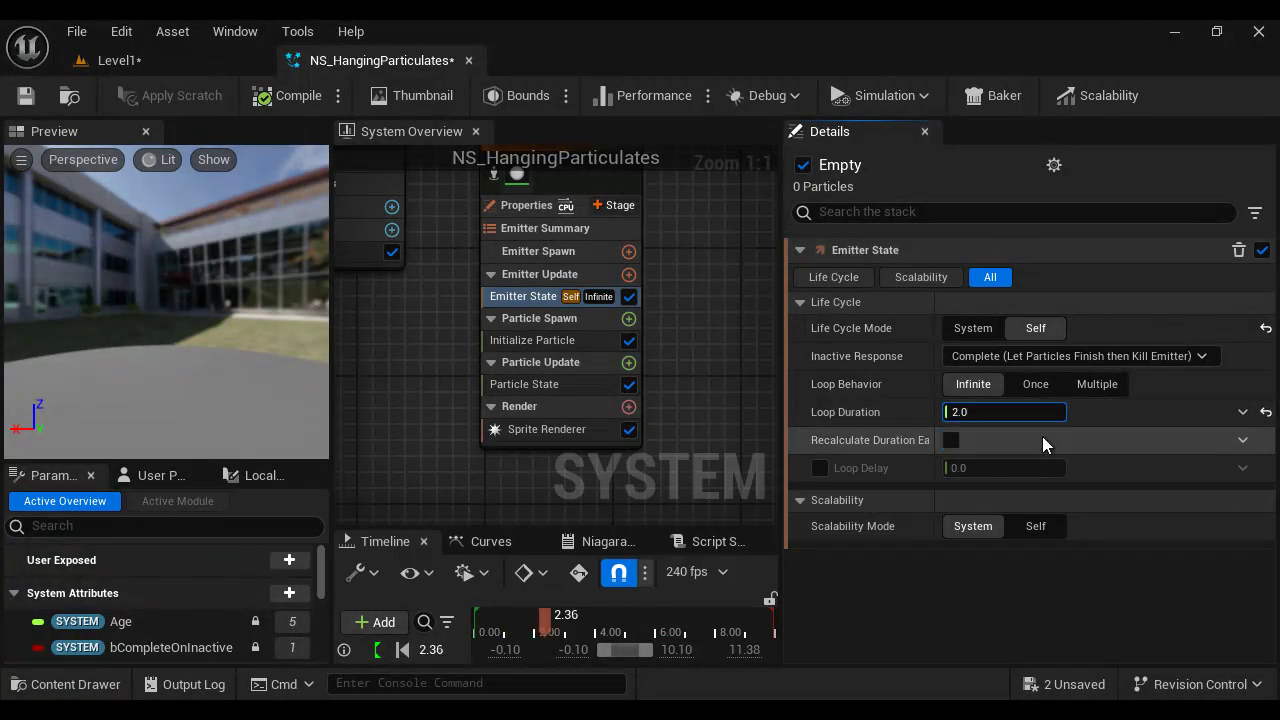
Step: Following the Hanging Particulates Word notes, add a Spawn Rate module to Emitter Update and set its SpawnRate to 50
{"action": "mouse_move", "coordinate": [607, 705]}
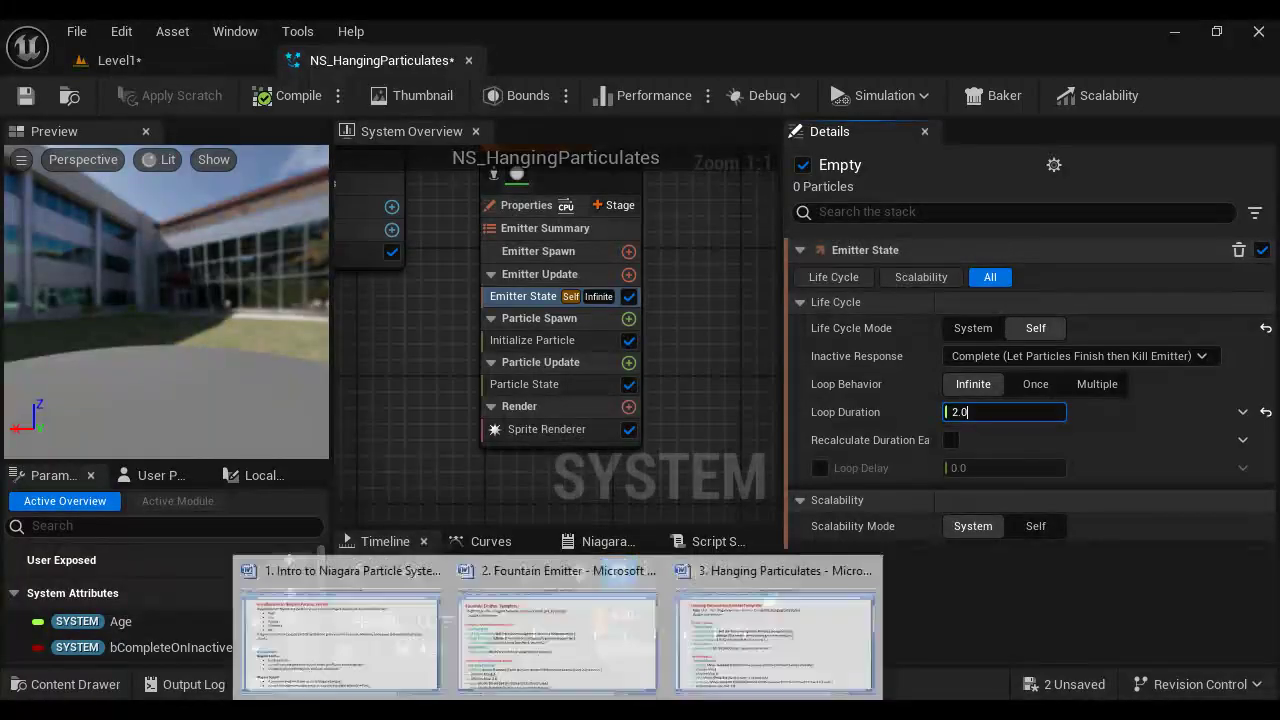
{"action": "left_click", "coordinate": [780, 625]}
{"action": "left_click", "coordinate": [86, 375]}
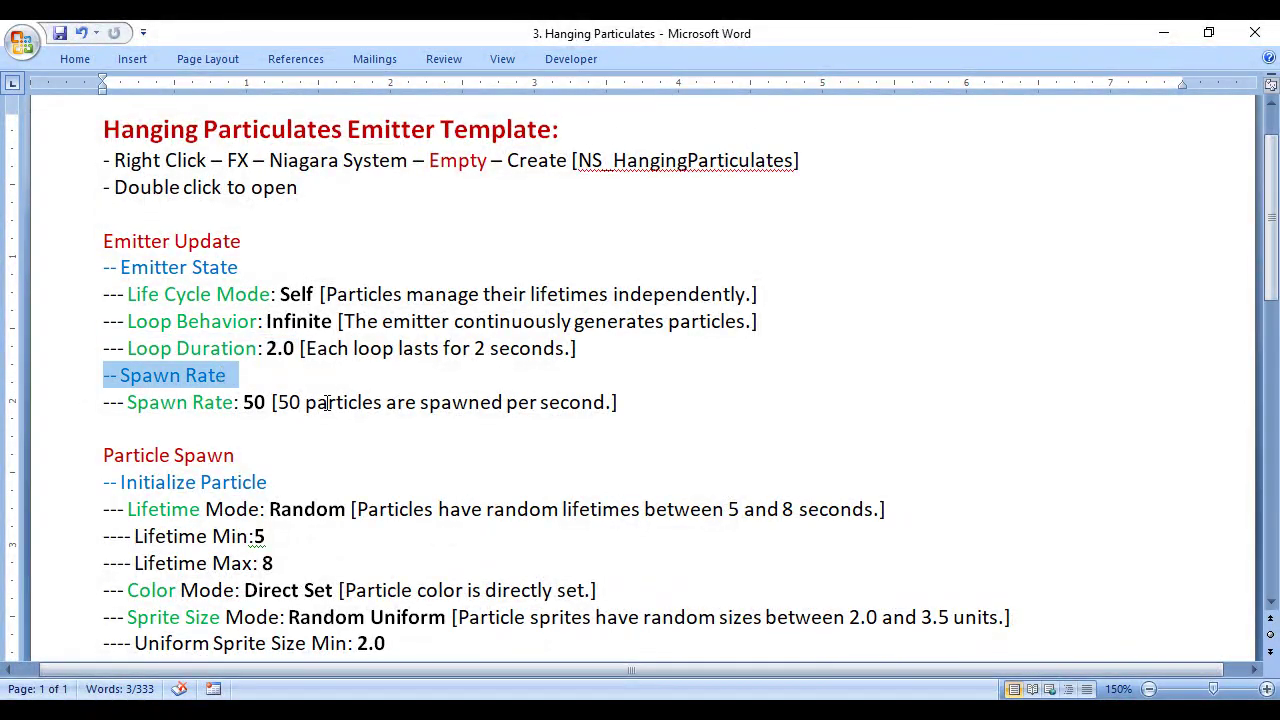
{"action": "left_click_drag", "start_coordinate": [243, 402], "coordinate": [256, 402]}
{"action": "left_click", "coordinate": [593, 708]}
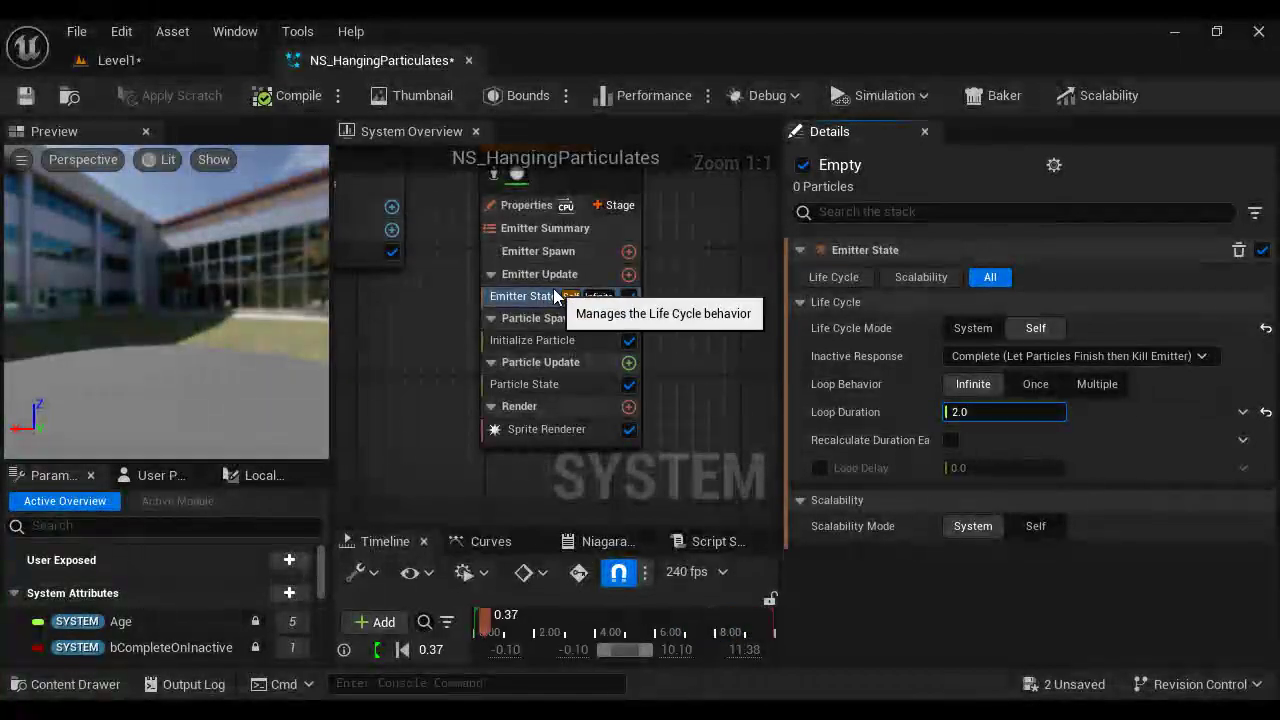
{"action": "left_click", "coordinate": [631, 277]}
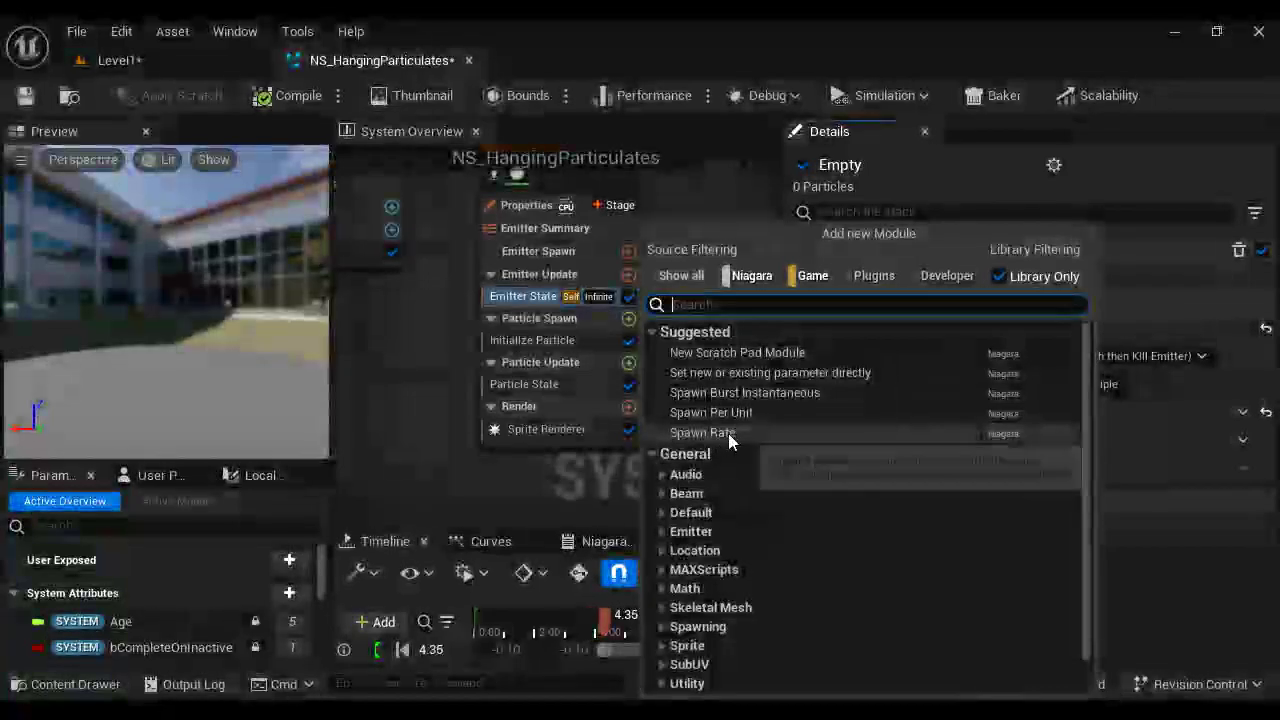
{"action": "left_click", "coordinate": [728, 433]}
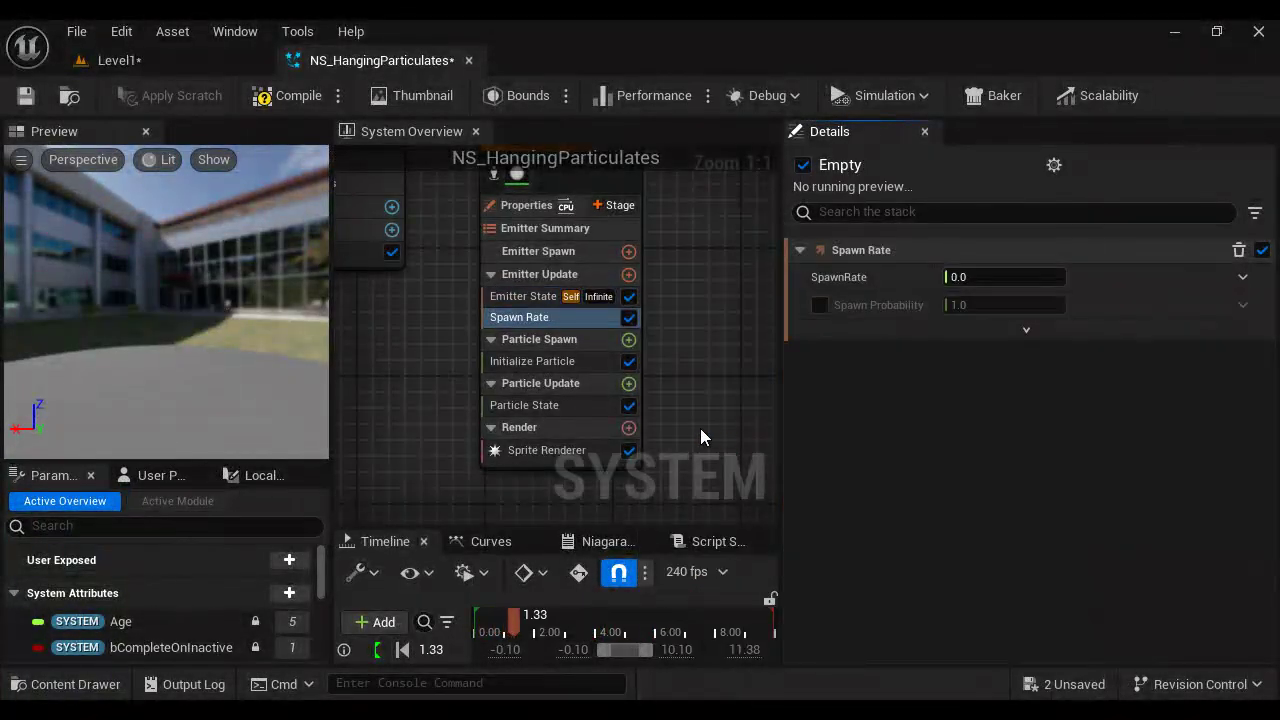
{"action": "left_click", "coordinate": [1008, 276]}
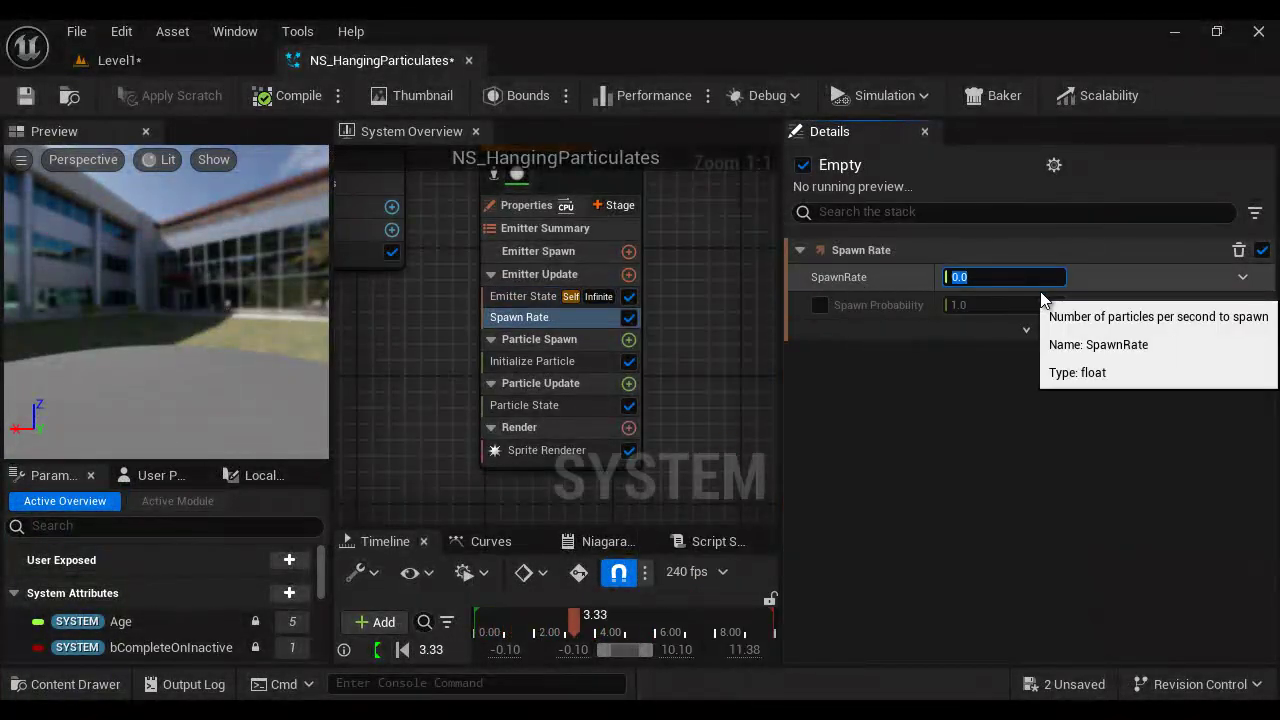
{"action": "type", "text": "50"}
{"action": "key", "text": "Return"}
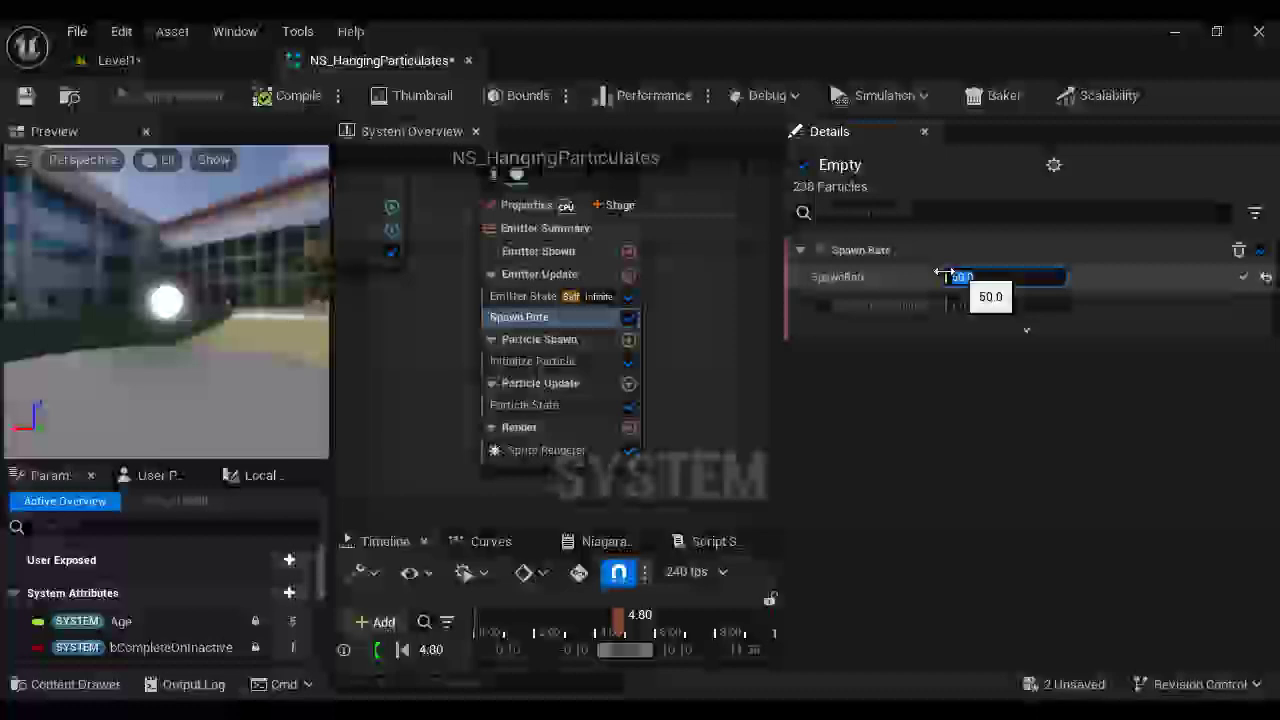
{"action": "mouse_move", "coordinate": [660, 682]}
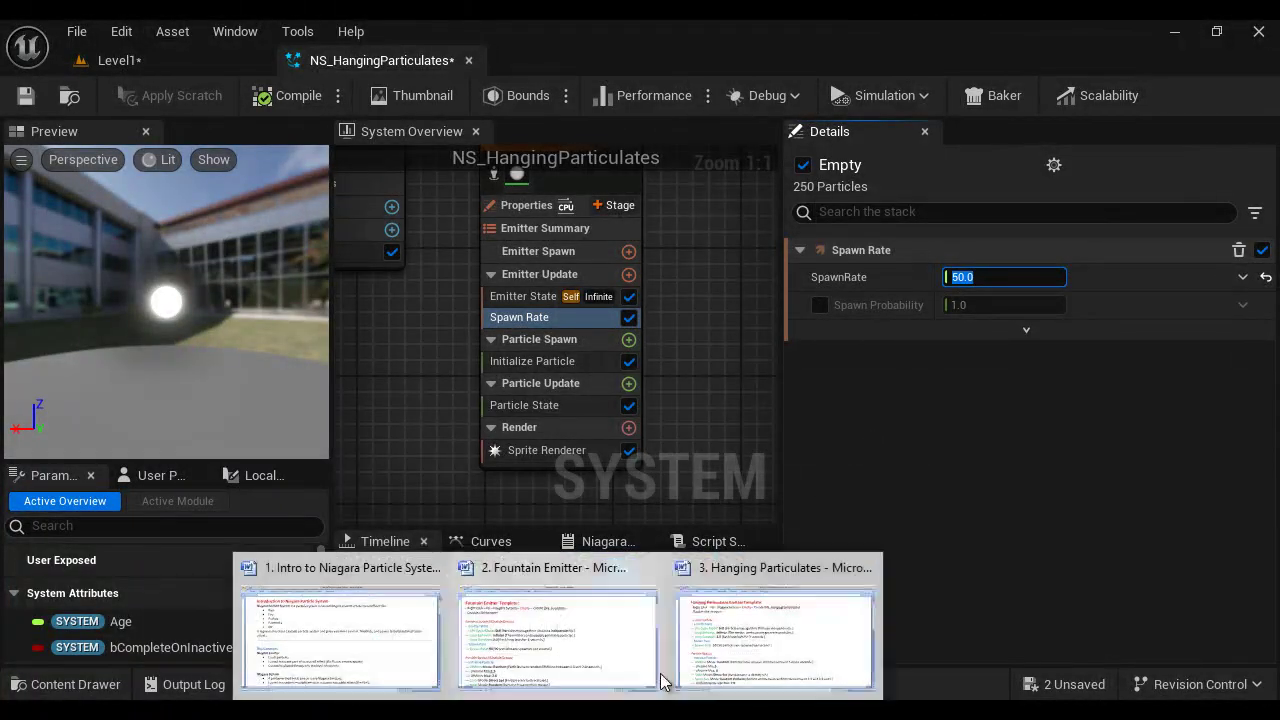
Step: Review the Loop Duration and Spawn Rate explanations in the Hanging Particulates Word notes and inspect the particles in the Niagara preview
{"action": "left_click", "coordinate": [720, 640]}
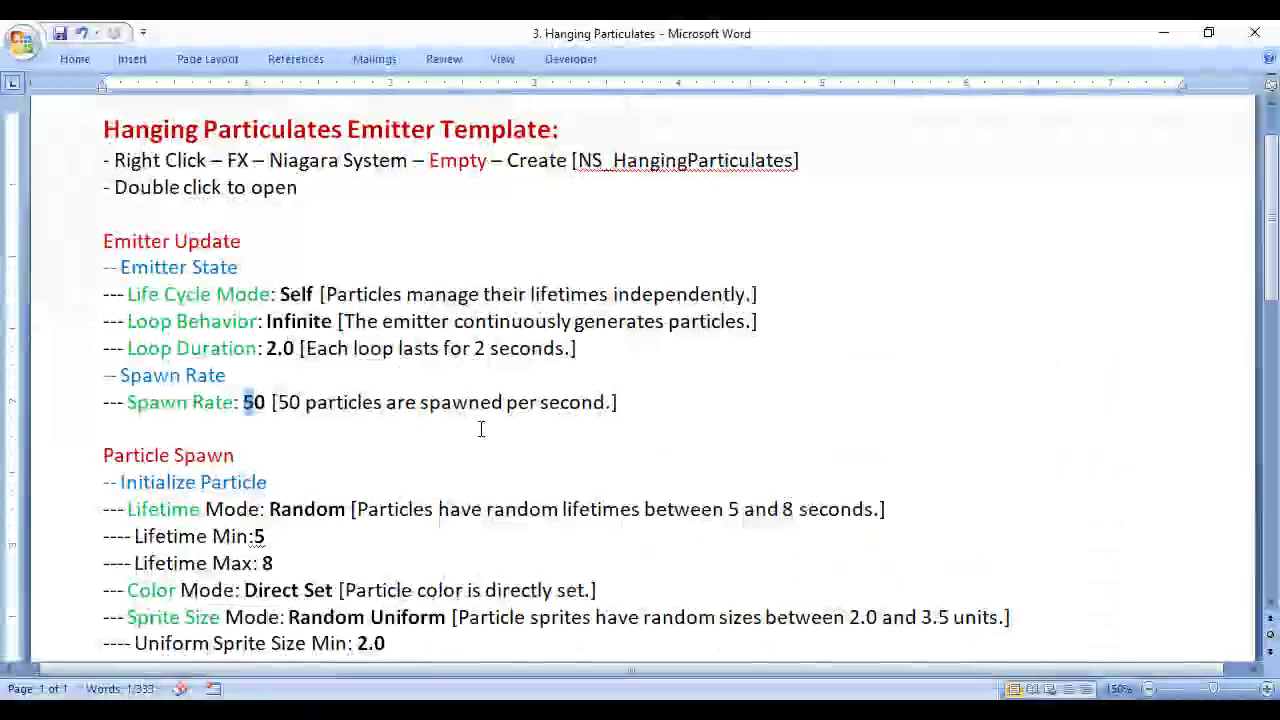
{"action": "left_click_drag", "start_coordinate": [277, 402], "coordinate": [614, 403]}
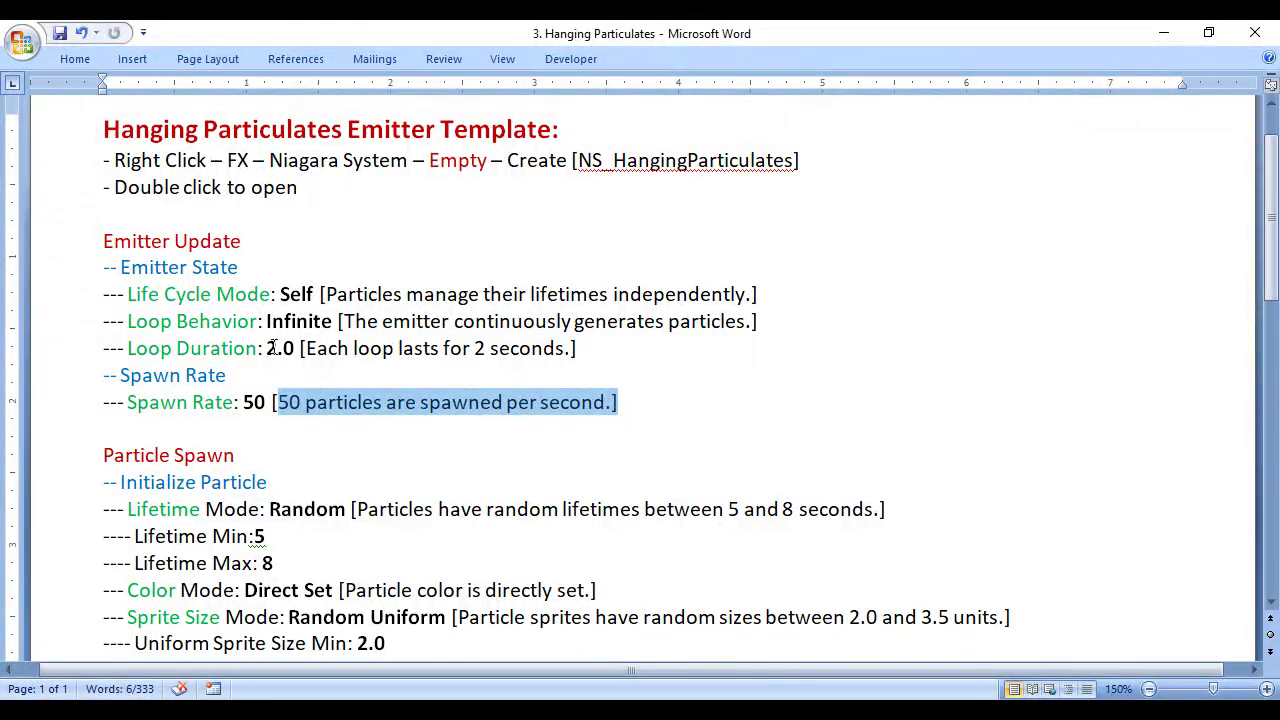
{"action": "left_click_drag", "start_coordinate": [267, 348], "coordinate": [298, 348]}
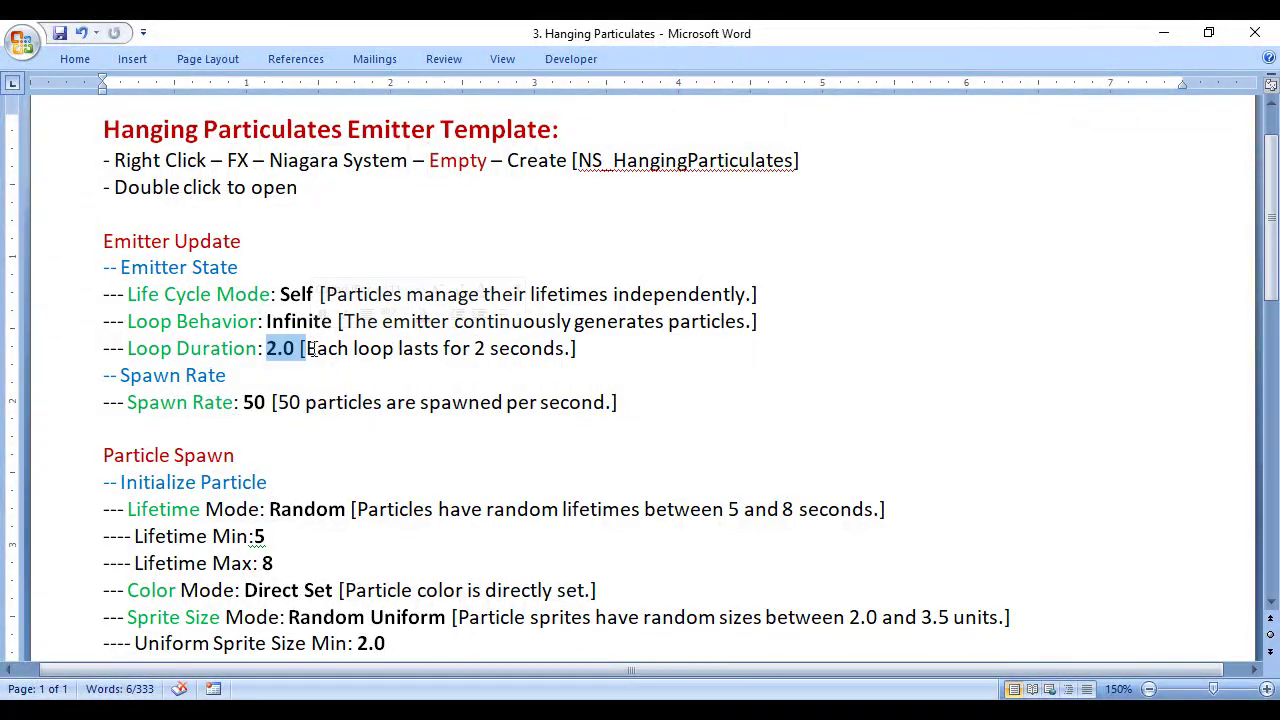
{"action": "left_click_drag", "start_coordinate": [245, 402], "coordinate": [266, 402]}
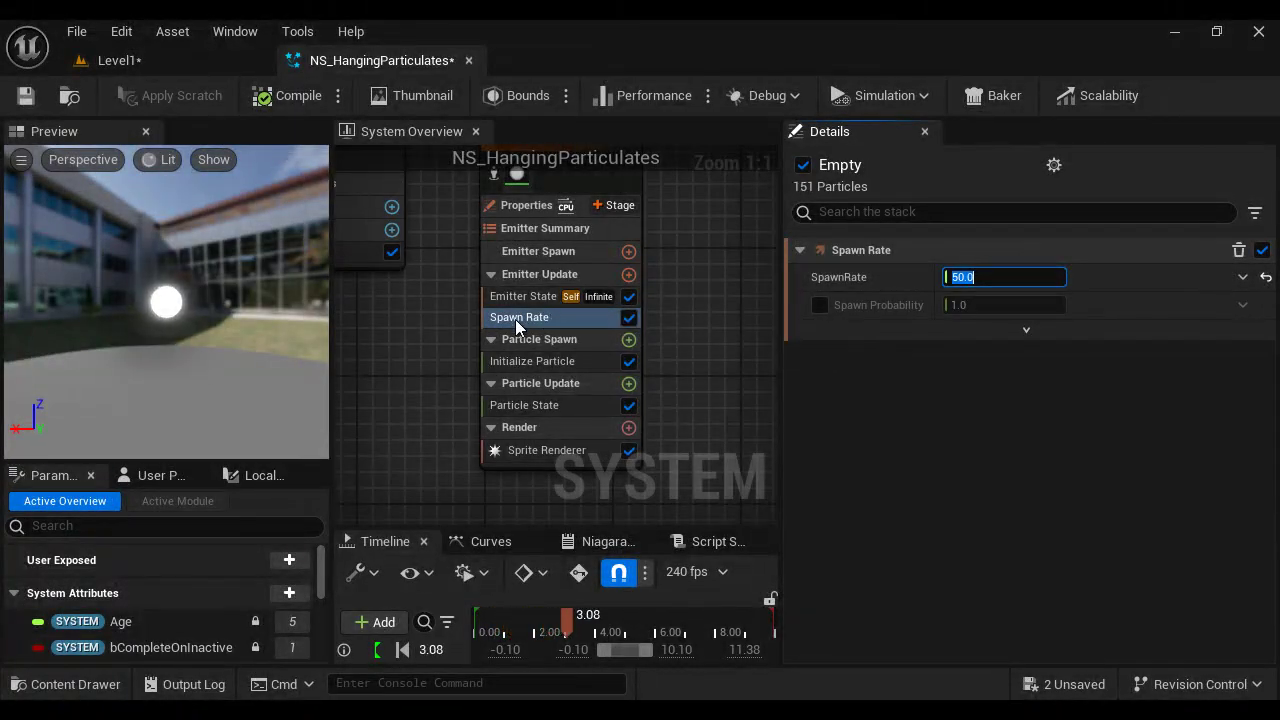
{"action": "left_click_drag", "start_coordinate": [190, 302], "coordinate": [166, 297]}
Step: Consult the Particle Spawn section of the Hanging Particulates Word notes and show the Initialize Particle module's settings in a slightly wider Details area
{"action": "key", "text": "alt+Tab"}
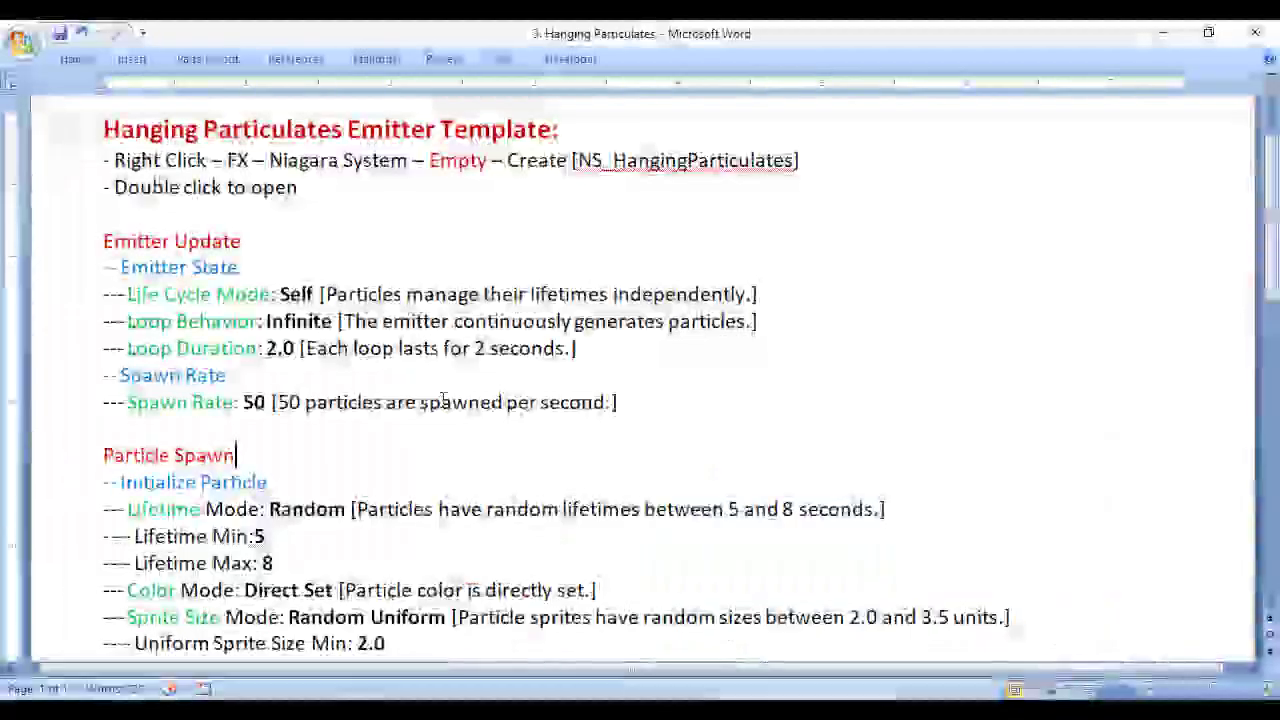
{"action": "scroll", "coordinate": [337, 387], "scroll_direction": "down", "scroll_amount": 3}
{"action": "triple_click", "coordinate": [102, 311]}
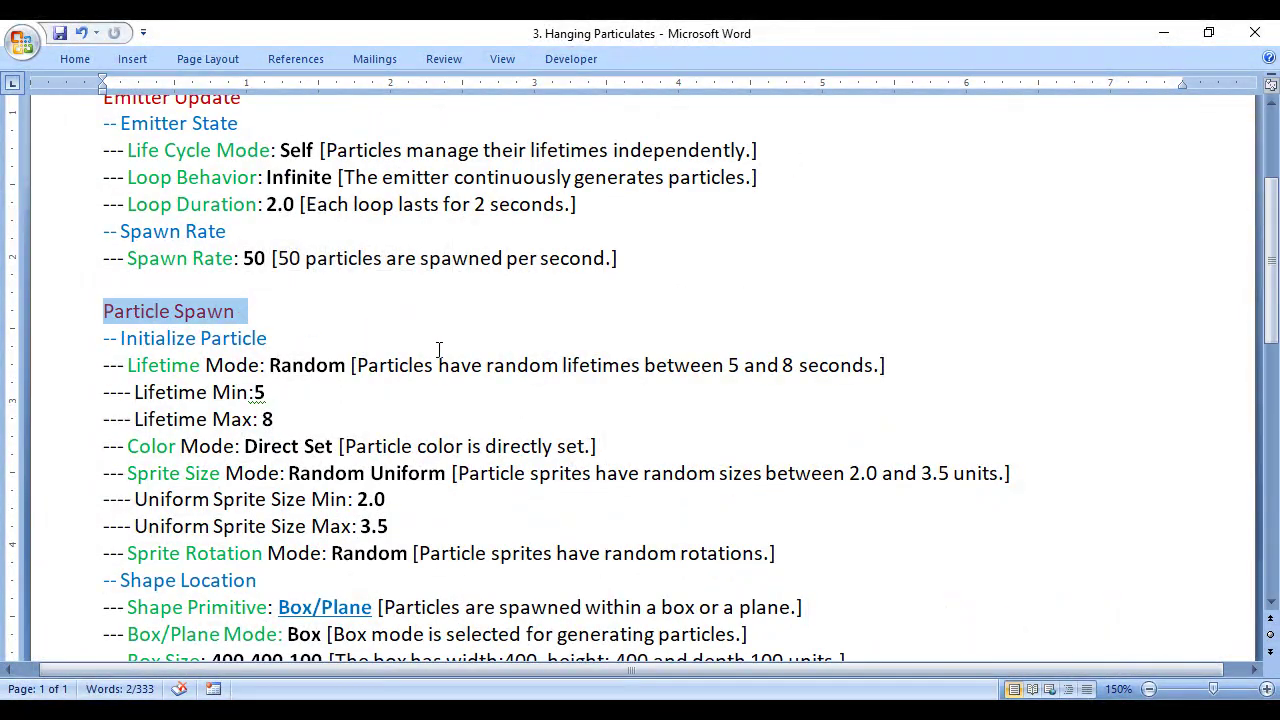
{"action": "scroll", "coordinate": [441, 354], "scroll_direction": "down", "scroll_amount": 3}
{"action": "left_click_drag", "start_coordinate": [104, 201], "coordinate": [277, 201]}
{"action": "key", "text": "alt+Tab"}
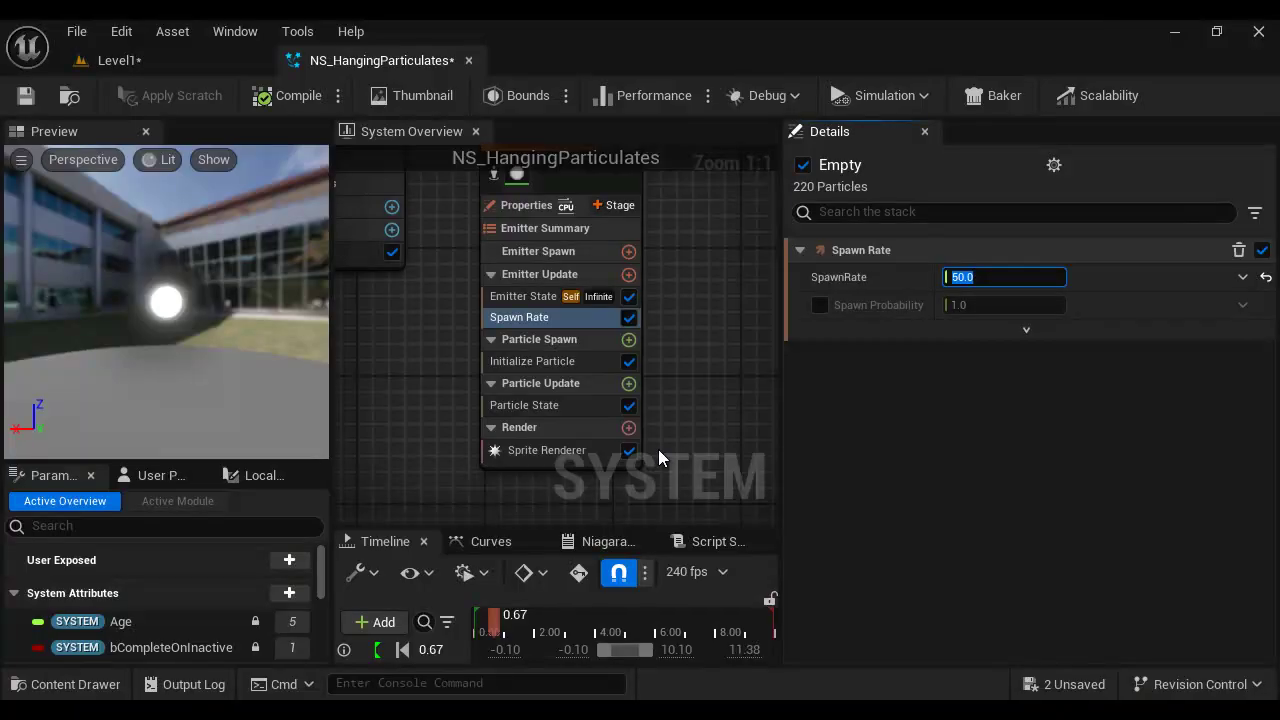
{"action": "left_click", "coordinate": [555, 364]}
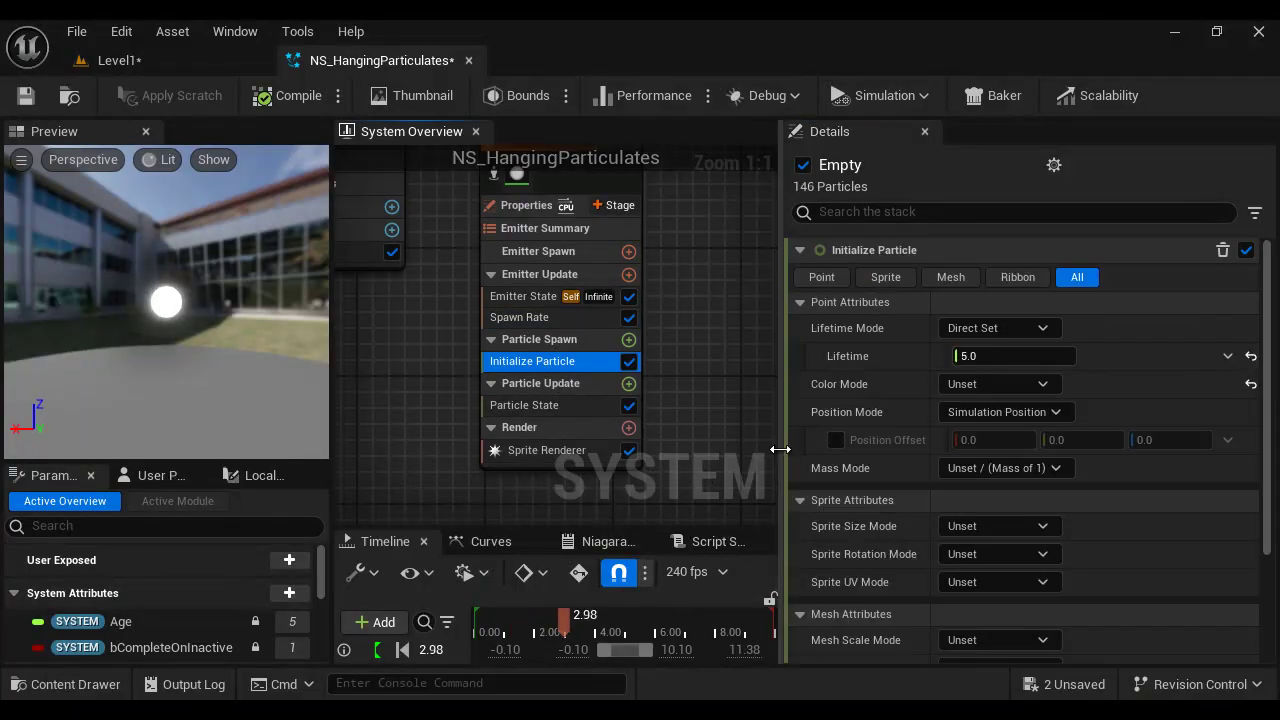
{"action": "left_click_drag", "start_coordinate": [781, 452], "coordinate": [756, 452]}
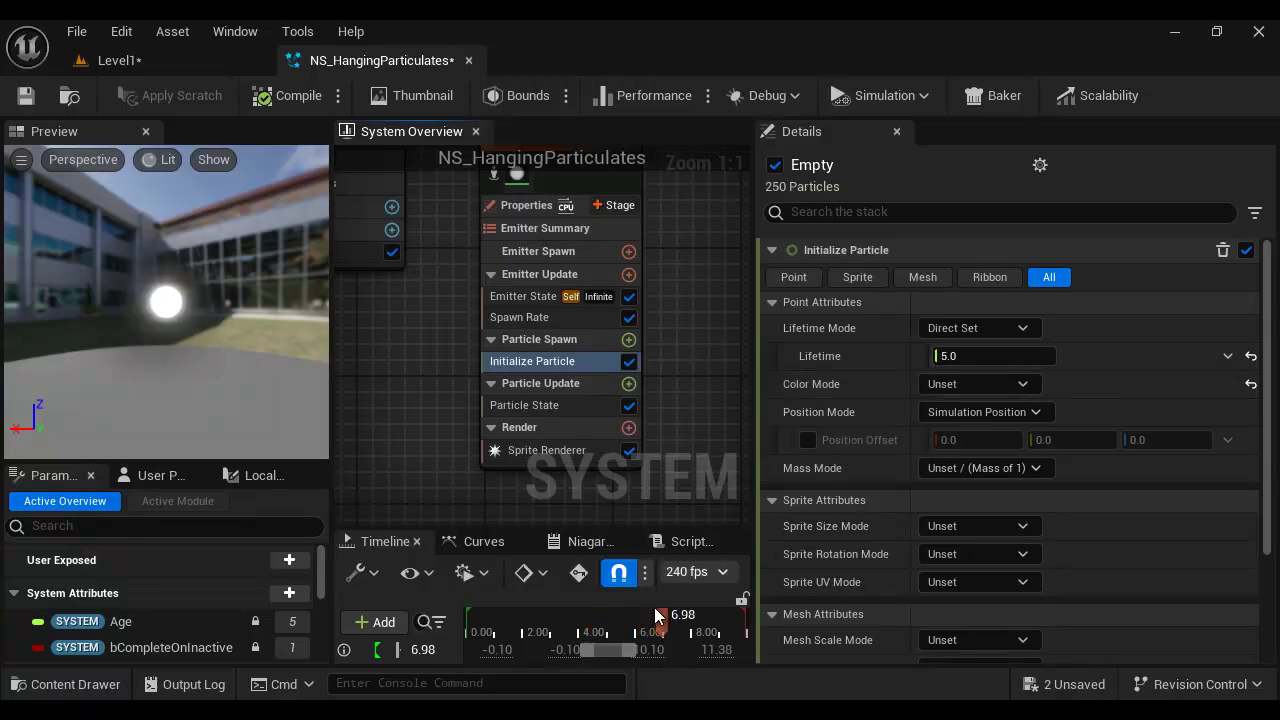
Step: Look up the Lifetime Mode, Lifetime Min and Lifetime Max settings in the Hanging Particulates Word notes
{"action": "mouse_move", "coordinate": [557, 716]}
{"action": "left_click", "coordinate": [615, 625]}
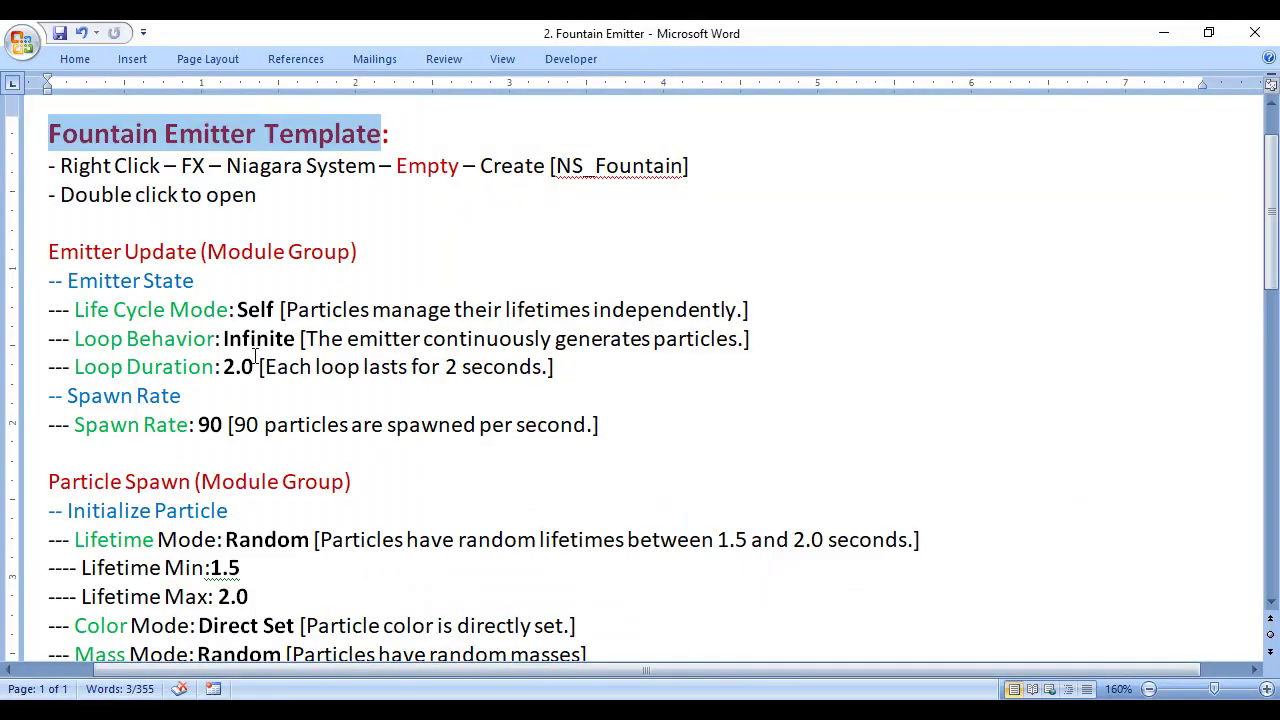
{"action": "mouse_move", "coordinate": [557, 716]}
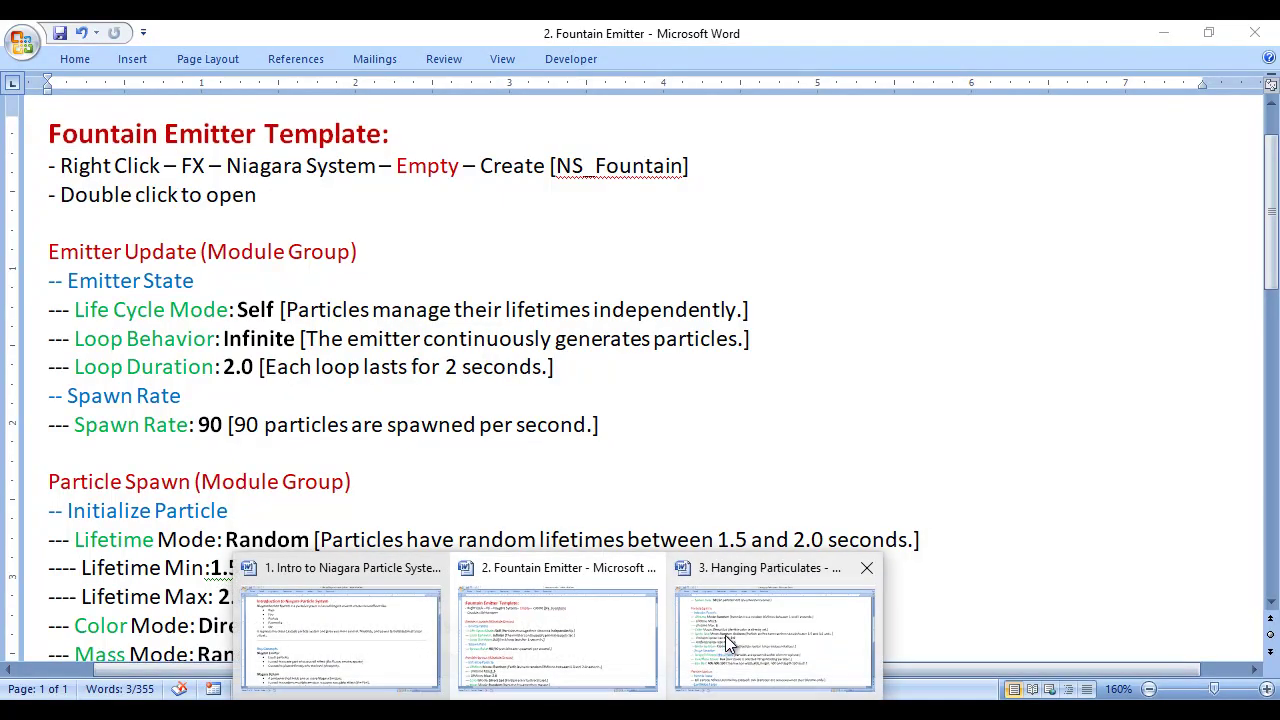
{"action": "left_click", "coordinate": [733, 642]}
{"action": "left_click_drag", "start_coordinate": [105, 221], "coordinate": [333, 222]}
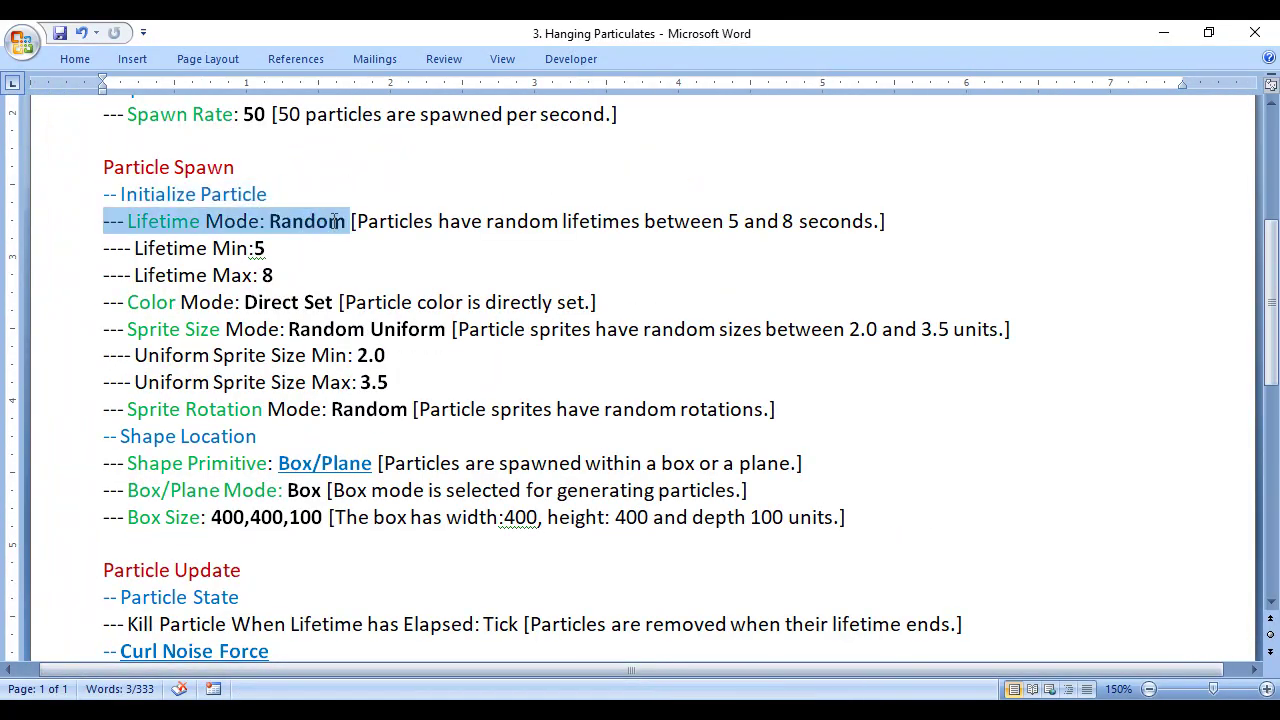
{"action": "left_click_drag", "start_coordinate": [213, 248], "coordinate": [283, 251]}
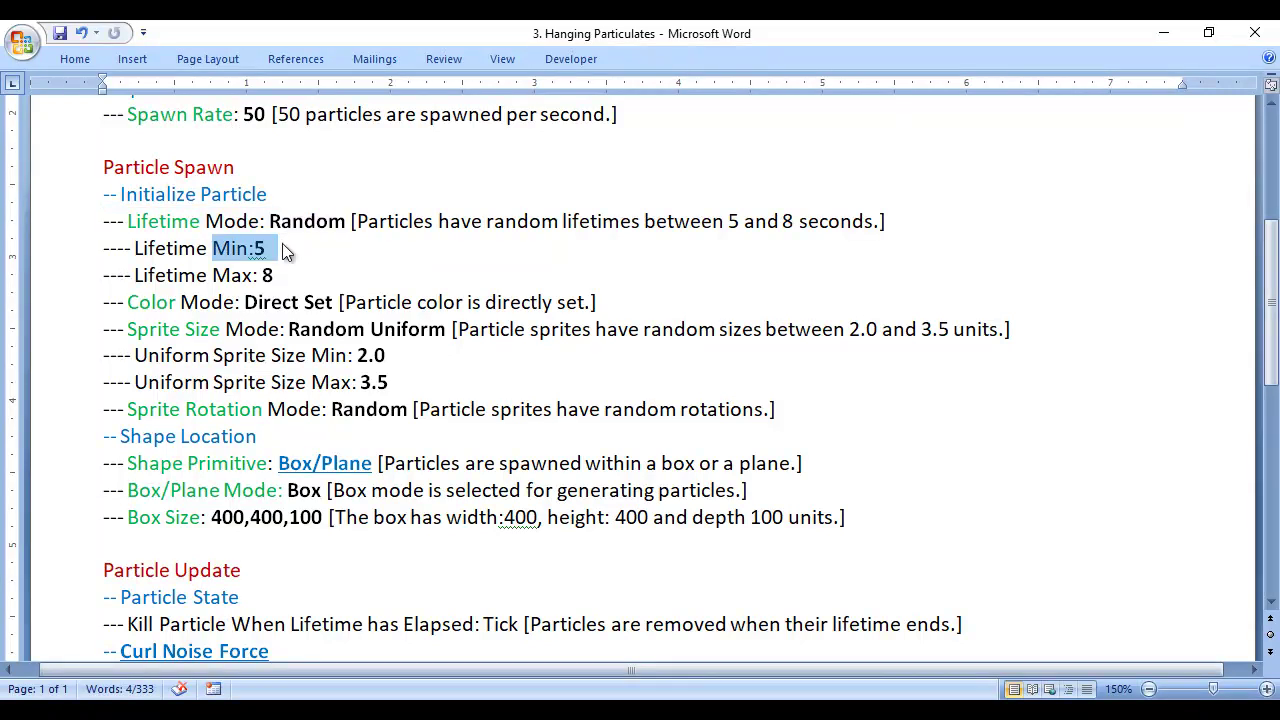
{"action": "left_click_drag", "start_coordinate": [134, 275], "coordinate": [305, 278]}
{"action": "key", "text": "alt+Tab"}
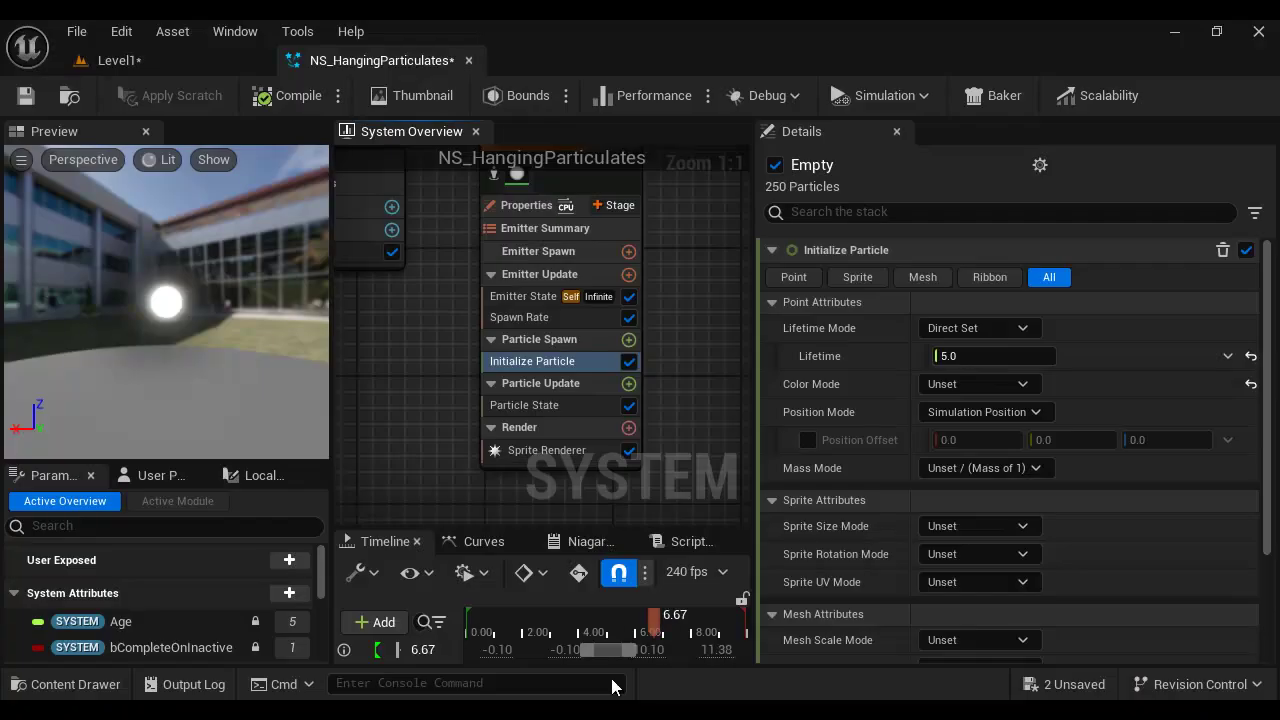
Step: Set Initialize Particle's Lifetime Mode to Random with a Lifetime Min of 5 and a Lifetime Max of 8
{"action": "left_click", "coordinate": [994, 330]}
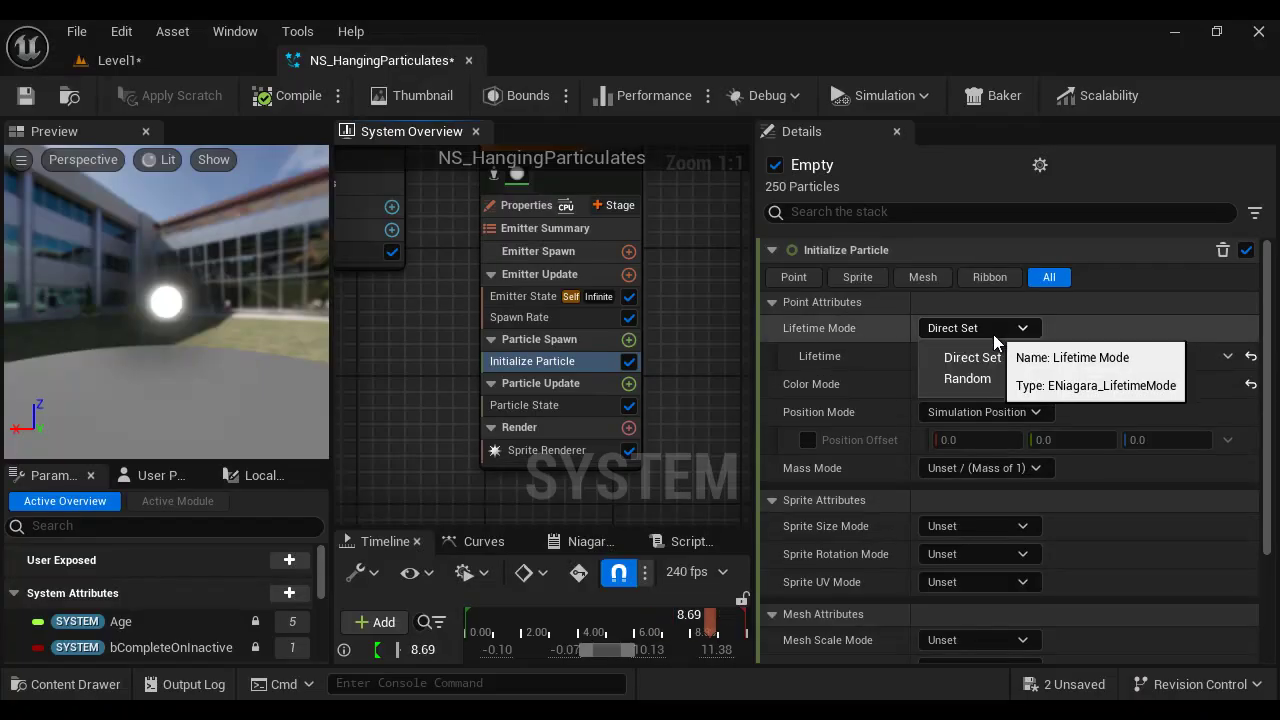
{"action": "left_click", "coordinate": [978, 379]}
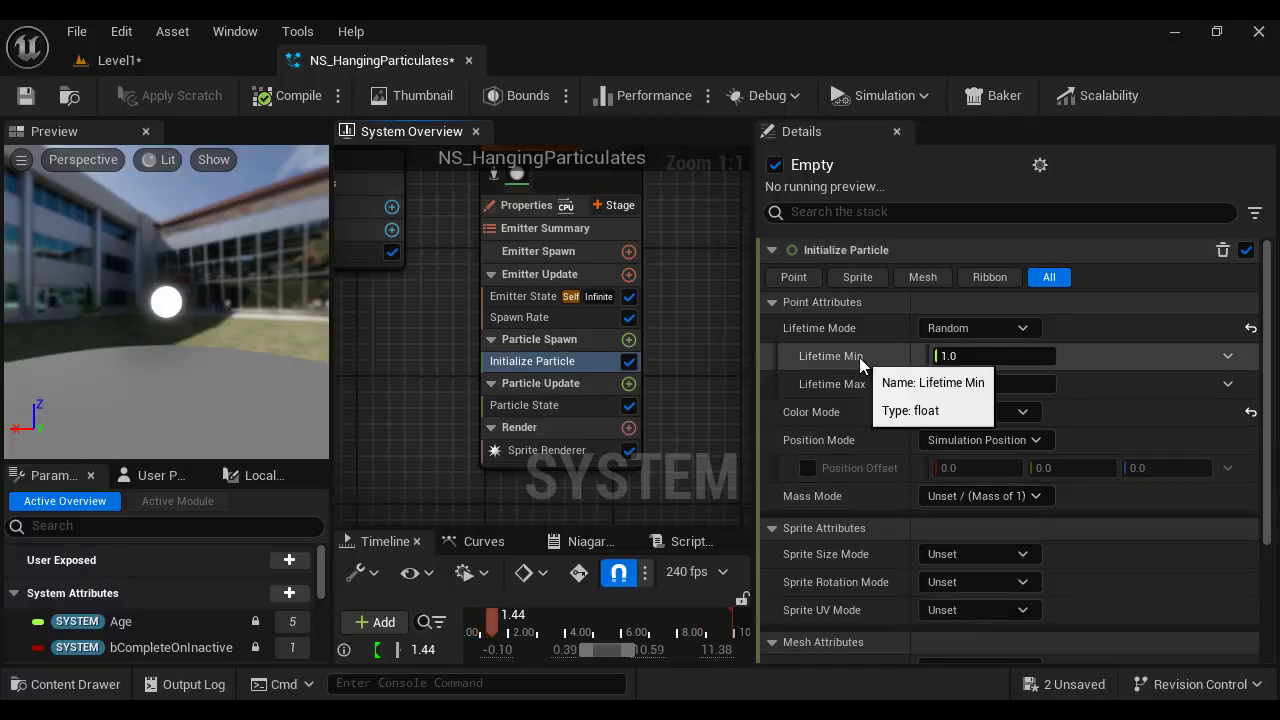
{"action": "left_click", "coordinate": [994, 360]}
{"action": "type", "text": "5"}
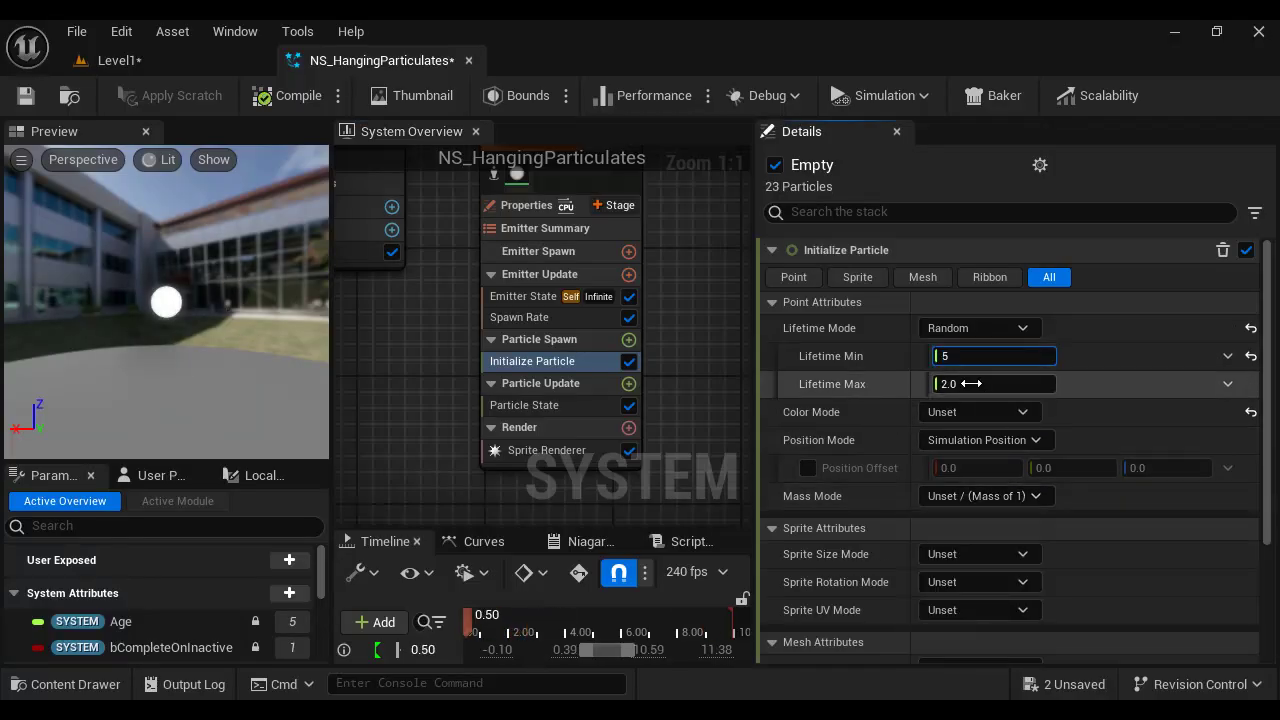
{"action": "left_click", "coordinate": [1020, 386]}
{"action": "type", "text": "8"}
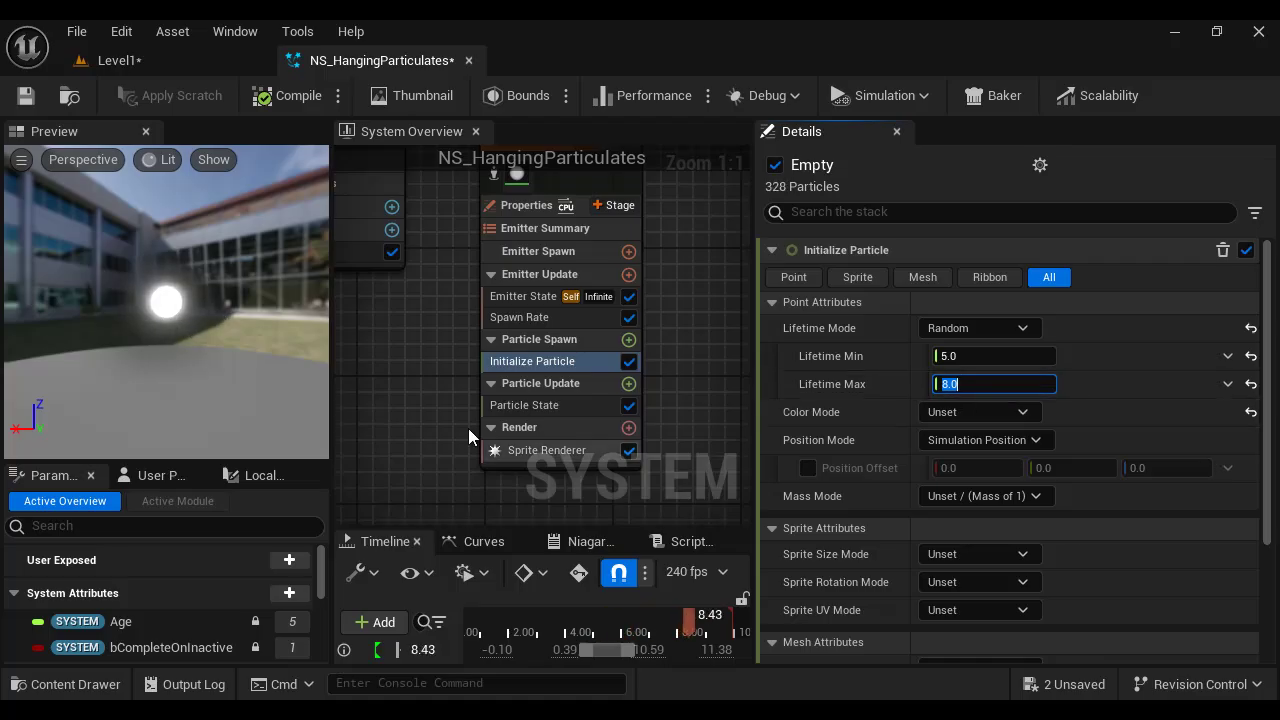
{"action": "left_click", "coordinate": [969, 385]}
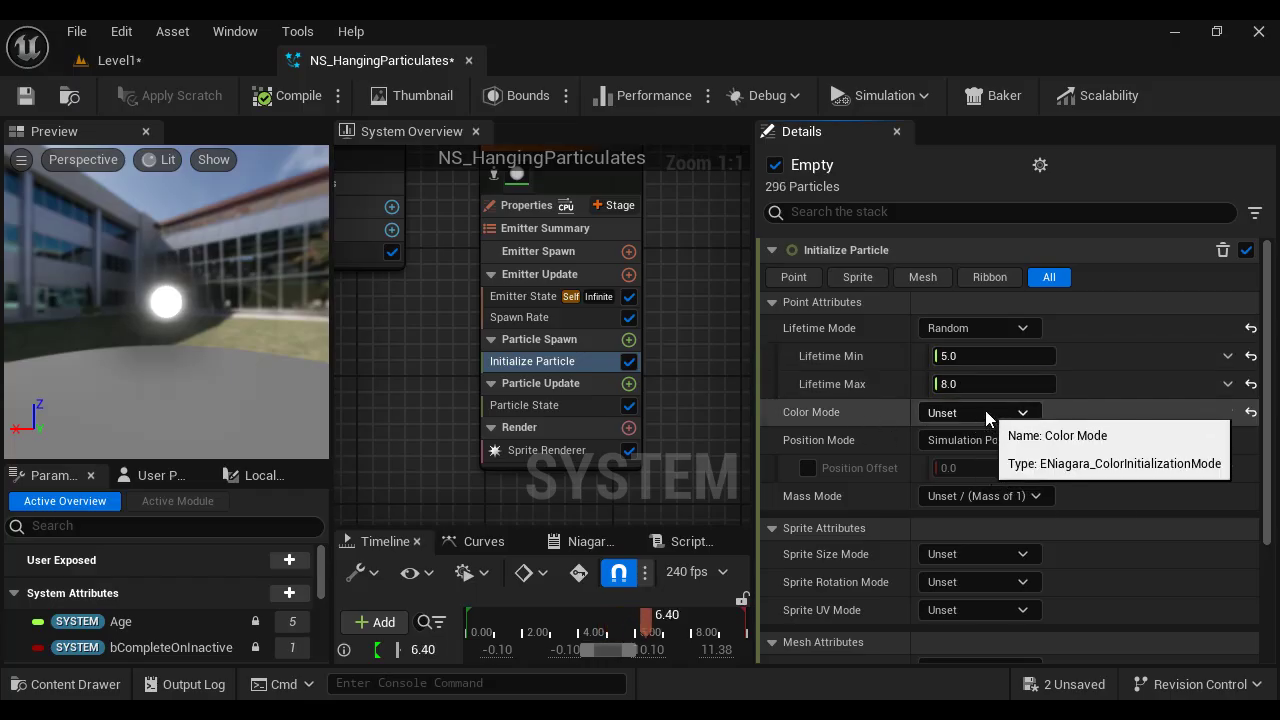
Step: Set the Color Mode to Direct Set, check it against the Word notes, and choose an orange particle Color
{"action": "left_click", "coordinate": [982, 412]}
{"action": "left_click", "coordinate": [990, 462]}
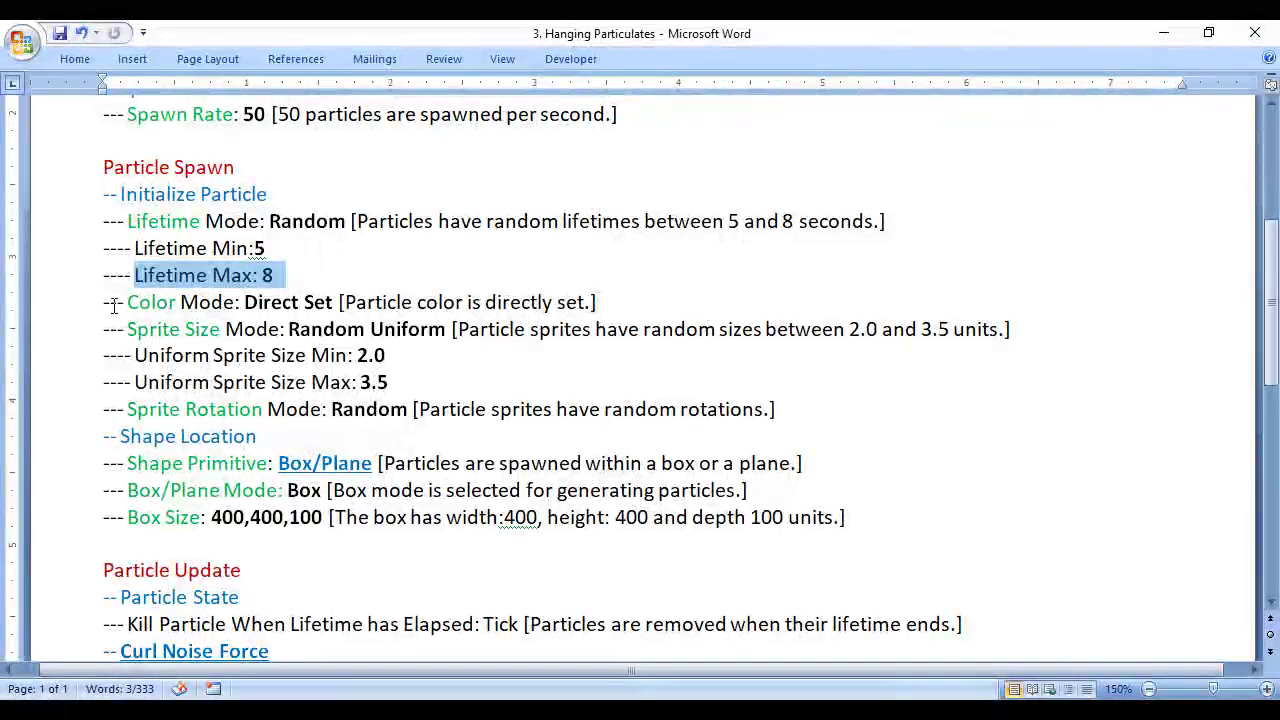
{"action": "left_click_drag", "start_coordinate": [105, 302], "coordinate": [301, 307]}
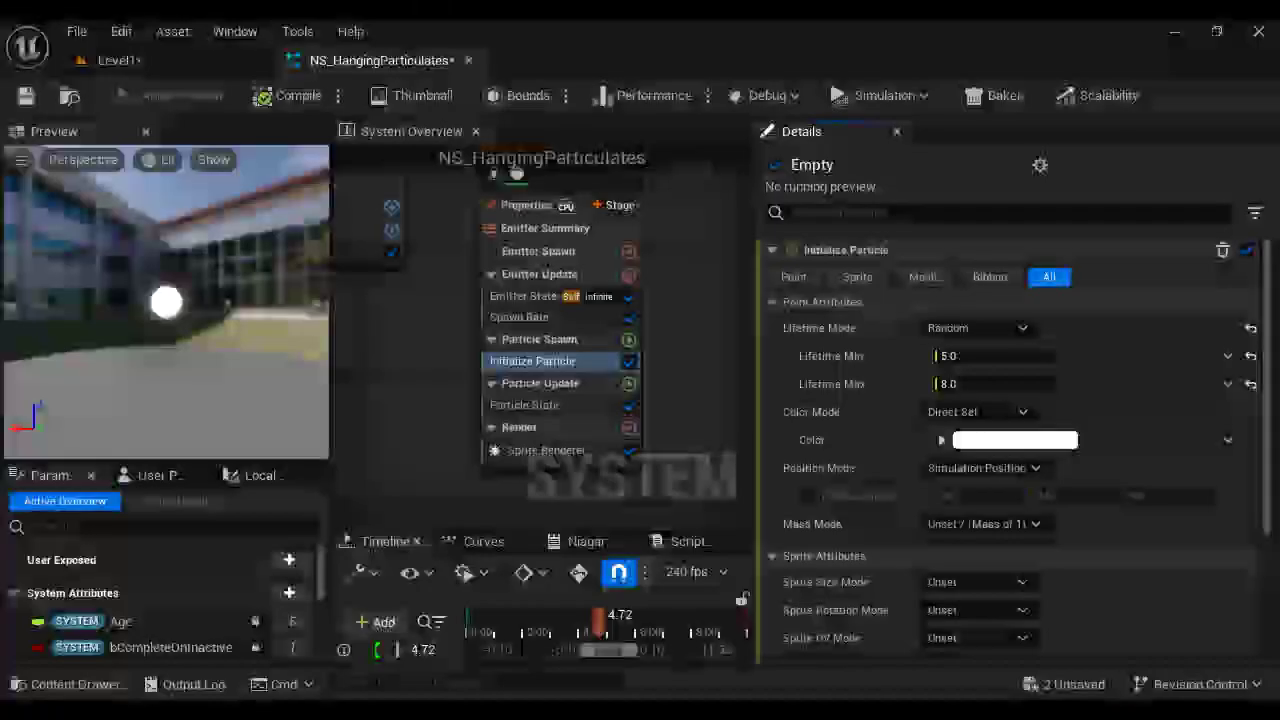
{"action": "left_click", "coordinate": [970, 443]}
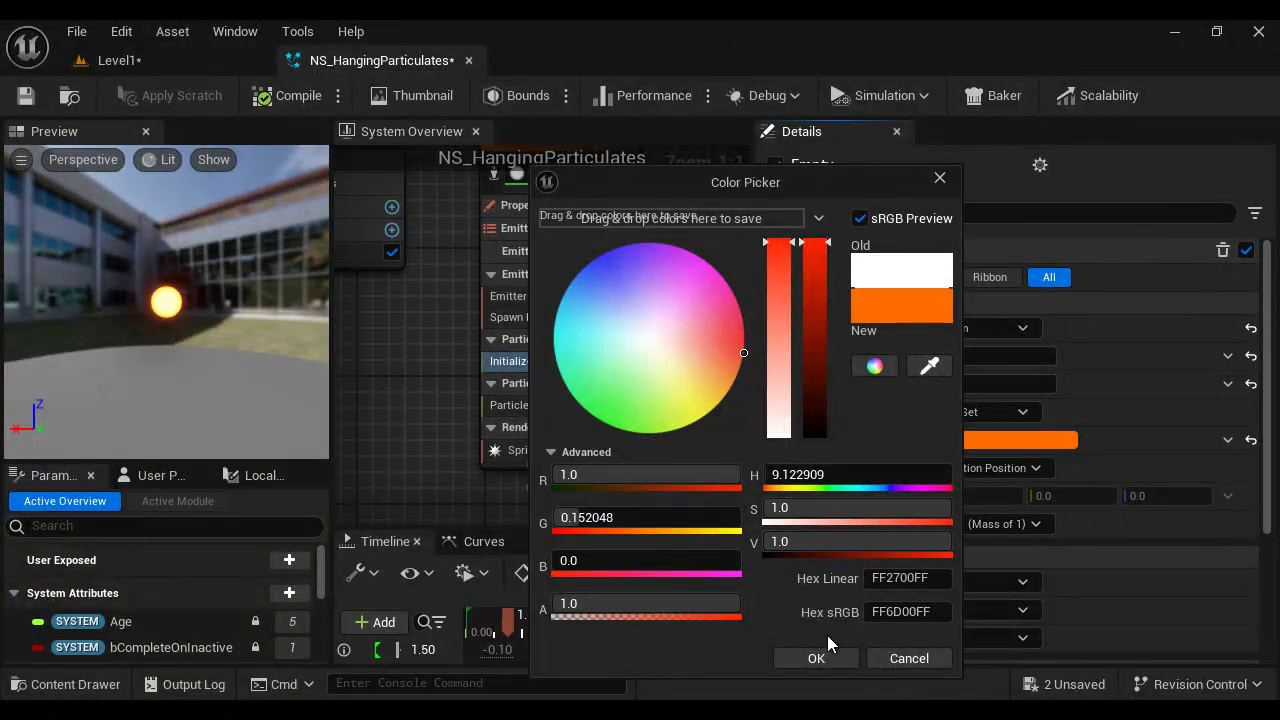
{"action": "left_click", "coordinate": [818, 657]}
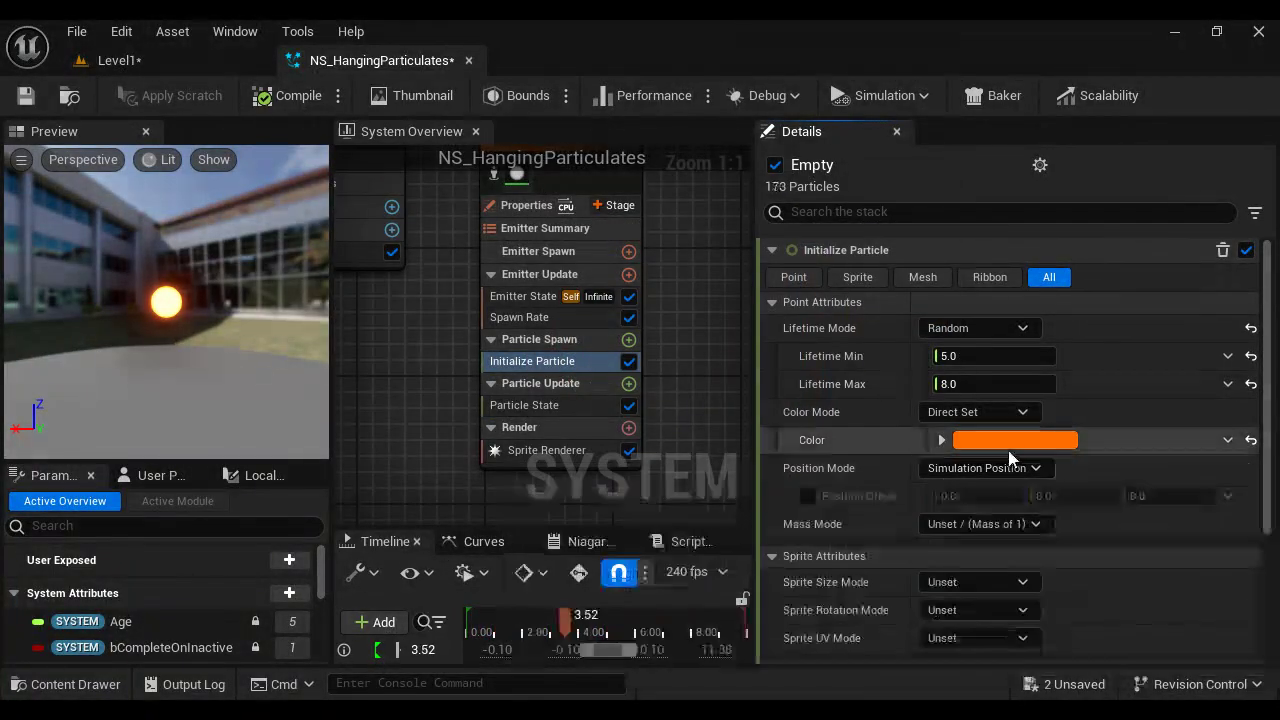
Step: Try a magenta particle Color in Initialize Particle
{"action": "left_click", "coordinate": [965, 440]}
{"action": "left_click_drag", "start_coordinate": [719, 319], "coordinate": [786, 242]}
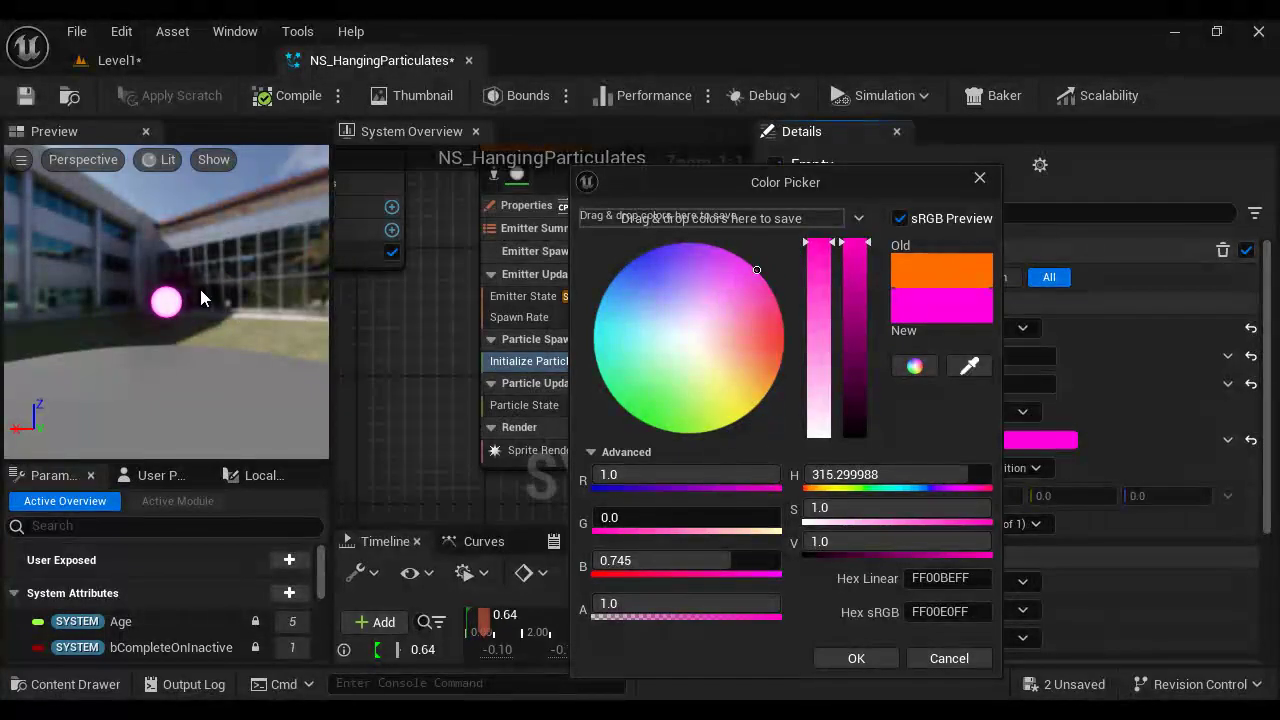
{"action": "left_click", "coordinate": [855, 657]}
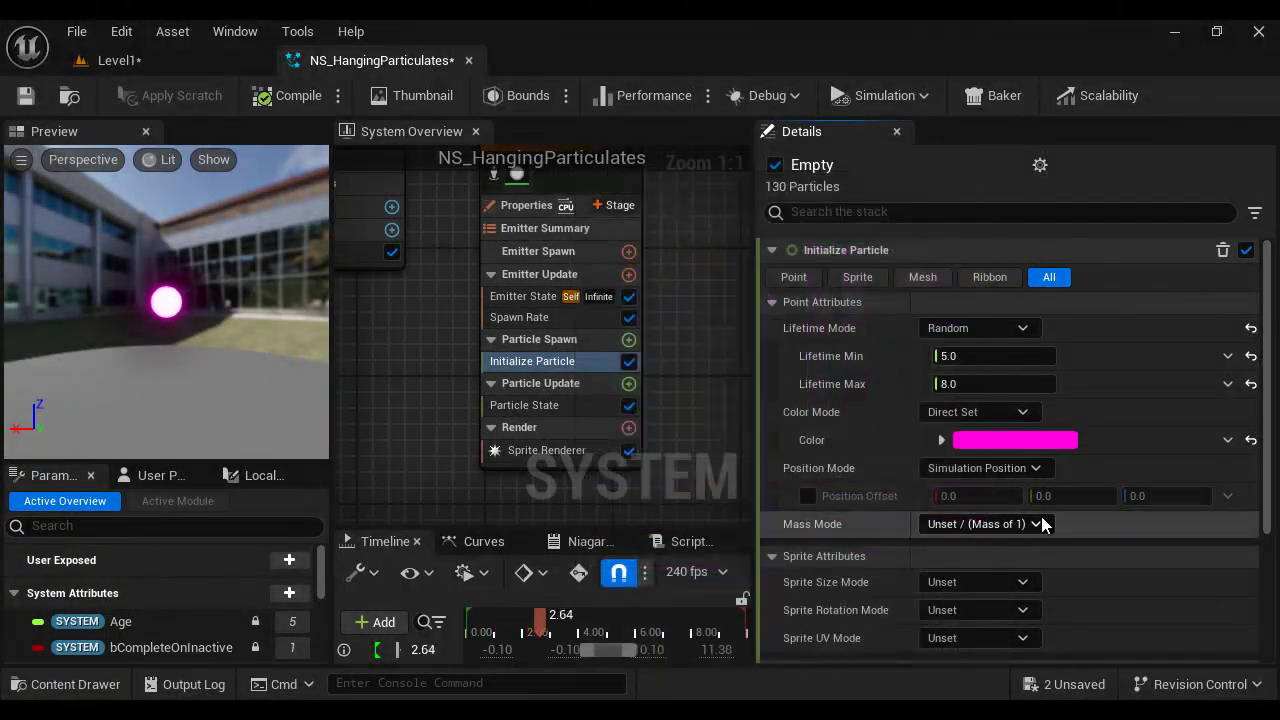
Step: Change the particle Color to orange and keep Direct Set as the Color Mode
{"action": "left_click", "coordinate": [1033, 440]}
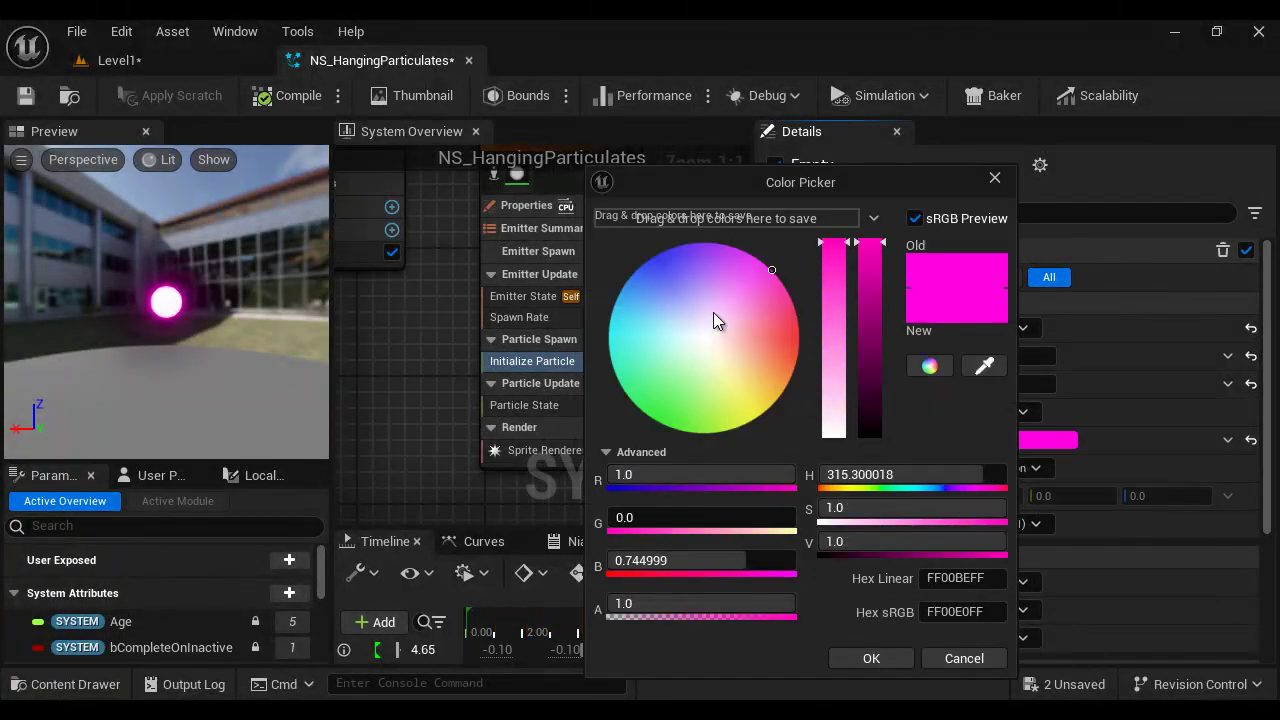
{"action": "left_click_drag", "start_coordinate": [713, 312], "coordinate": [798, 359]}
{"action": "left_click", "coordinate": [882, 655]}
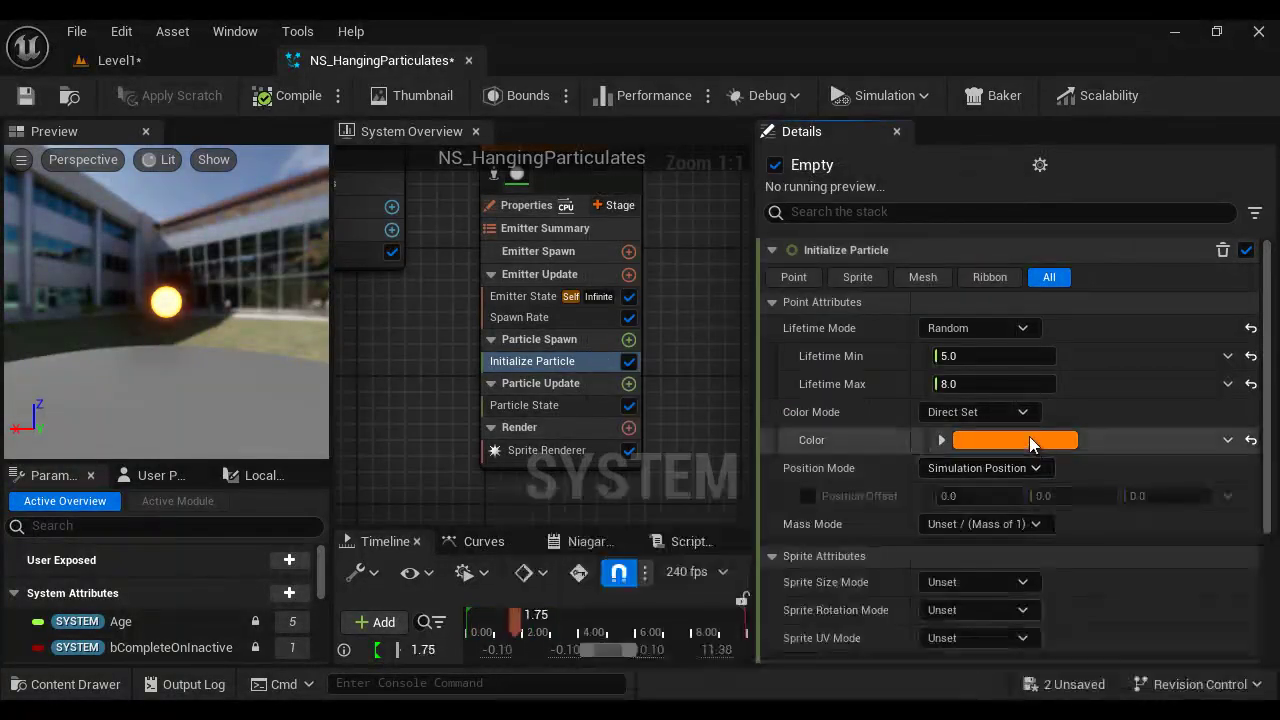
{"action": "left_click", "coordinate": [1025, 415]}
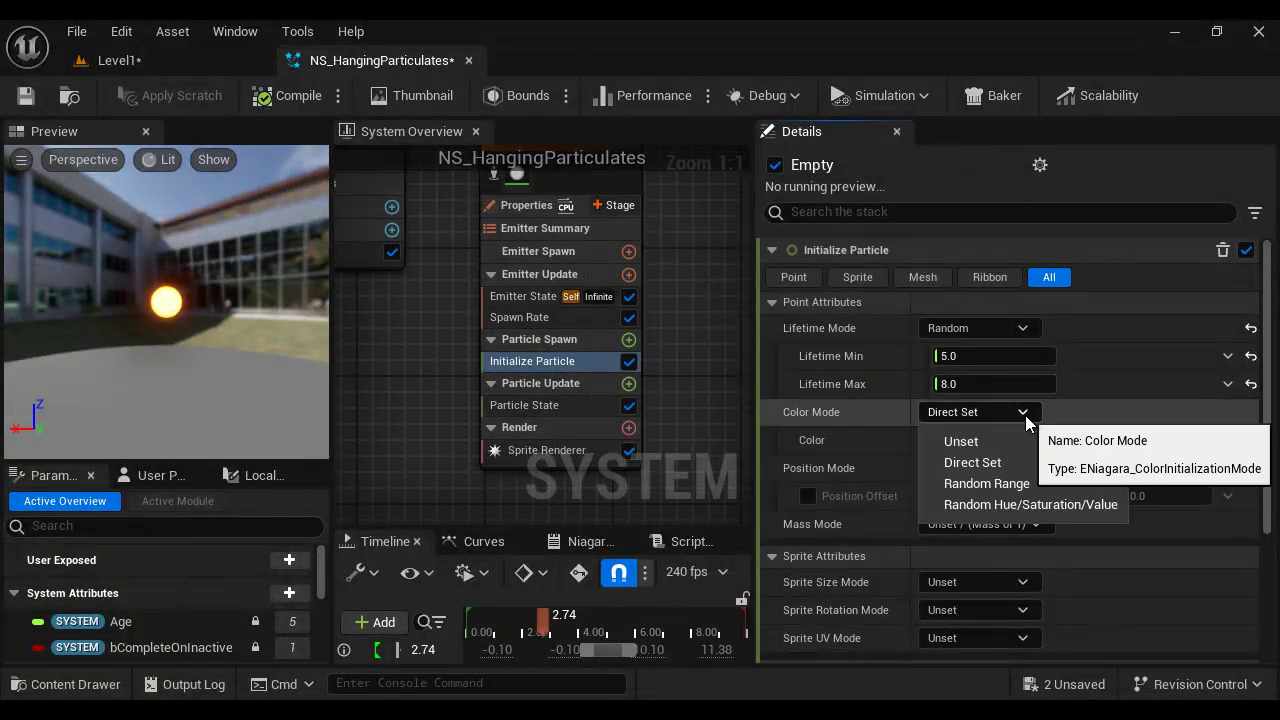
{"action": "left_click", "coordinate": [980, 462]}
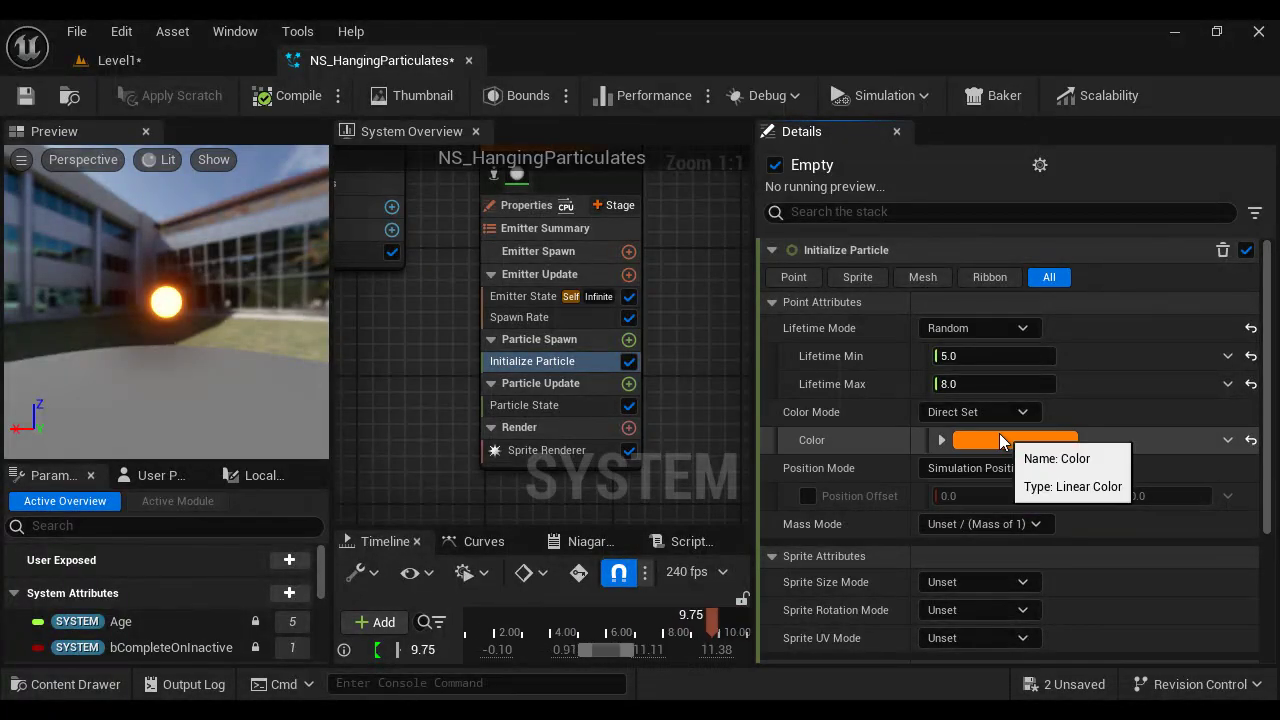
Step: Consult the Sprite Size entry in the Hanging Particulates Word notes and set the Sprite Size Mode to Random Uniform
{"action": "scroll", "coordinate": [1085, 460], "scroll_direction": "down", "scroll_amount": 1}
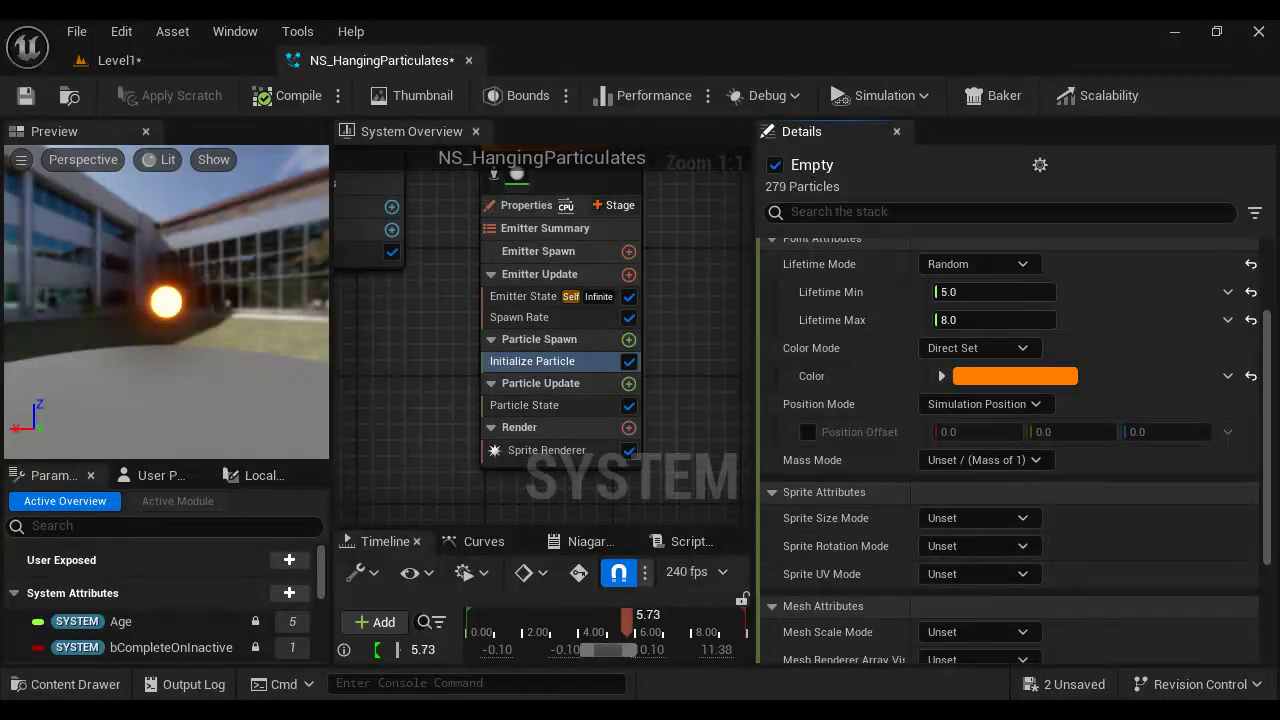
{"action": "mouse_move", "coordinate": [558, 716]}
{"action": "left_click", "coordinate": [740, 637]}
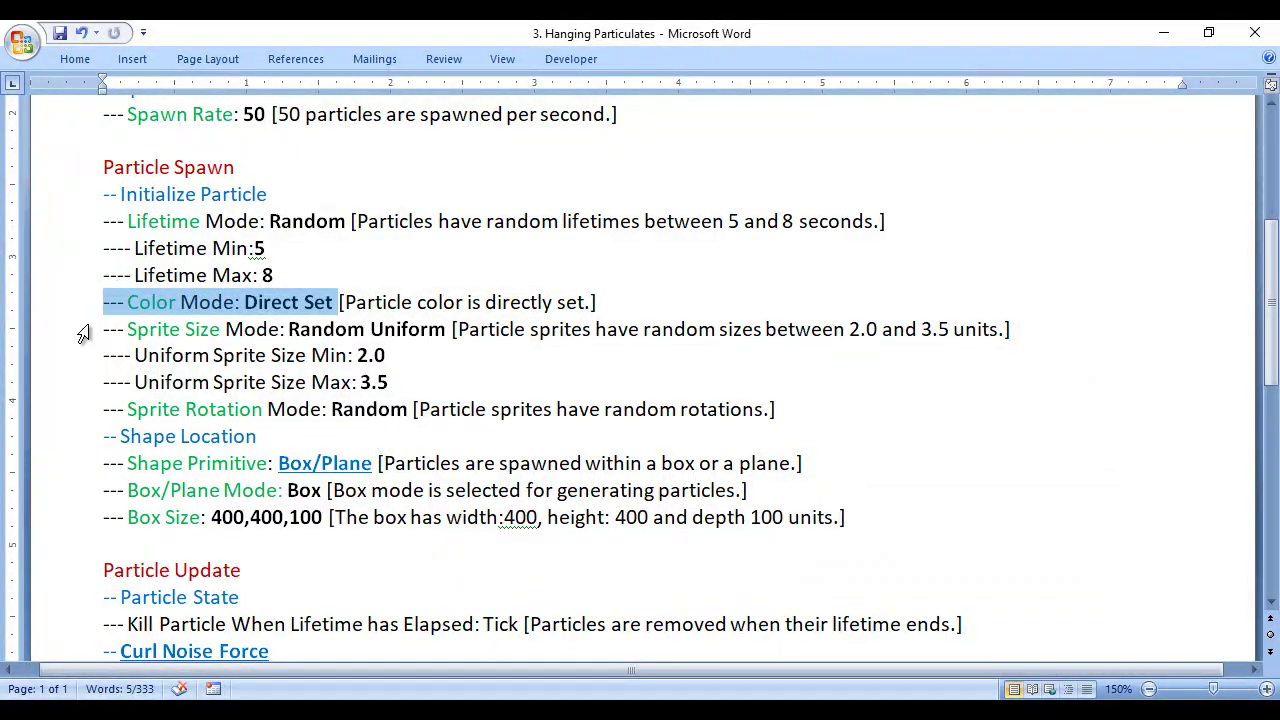
{"action": "left_click_drag", "start_coordinate": [92, 323], "coordinate": [433, 335]}
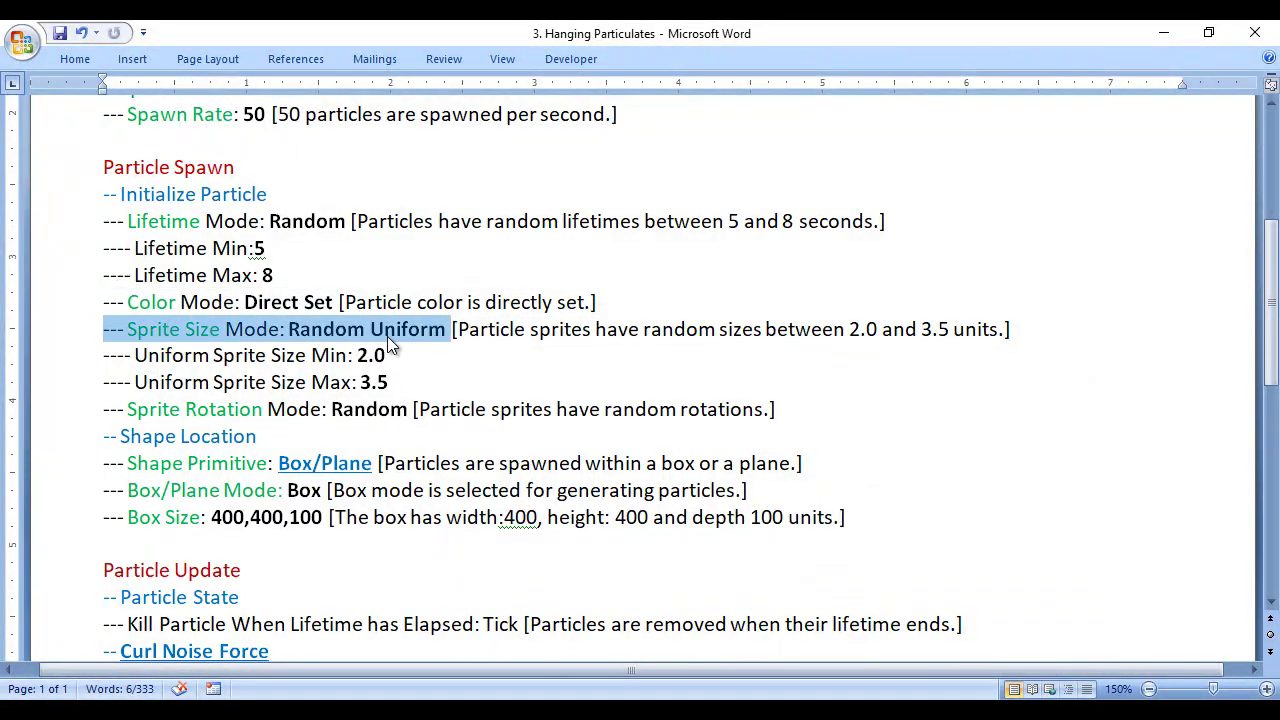
{"action": "key", "text": "alt+Tab"}
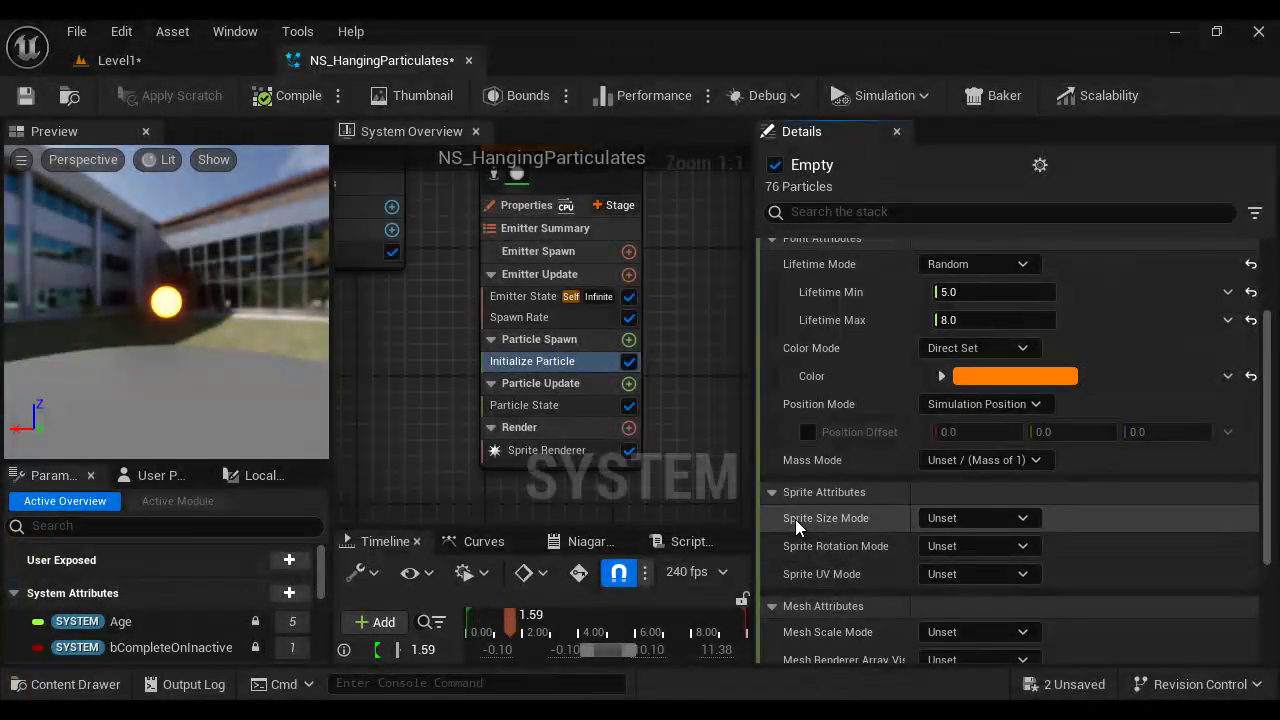
{"action": "left_click", "coordinate": [972, 518]}
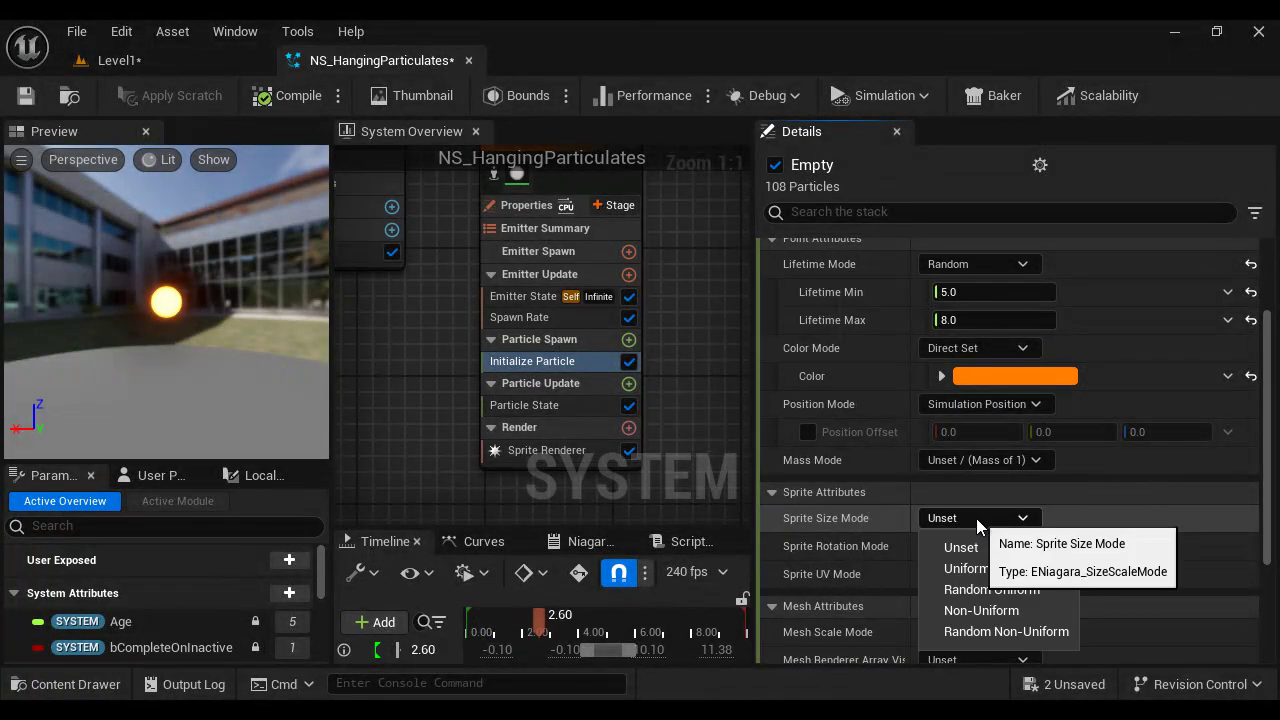
{"action": "left_click", "coordinate": [1008, 589]}
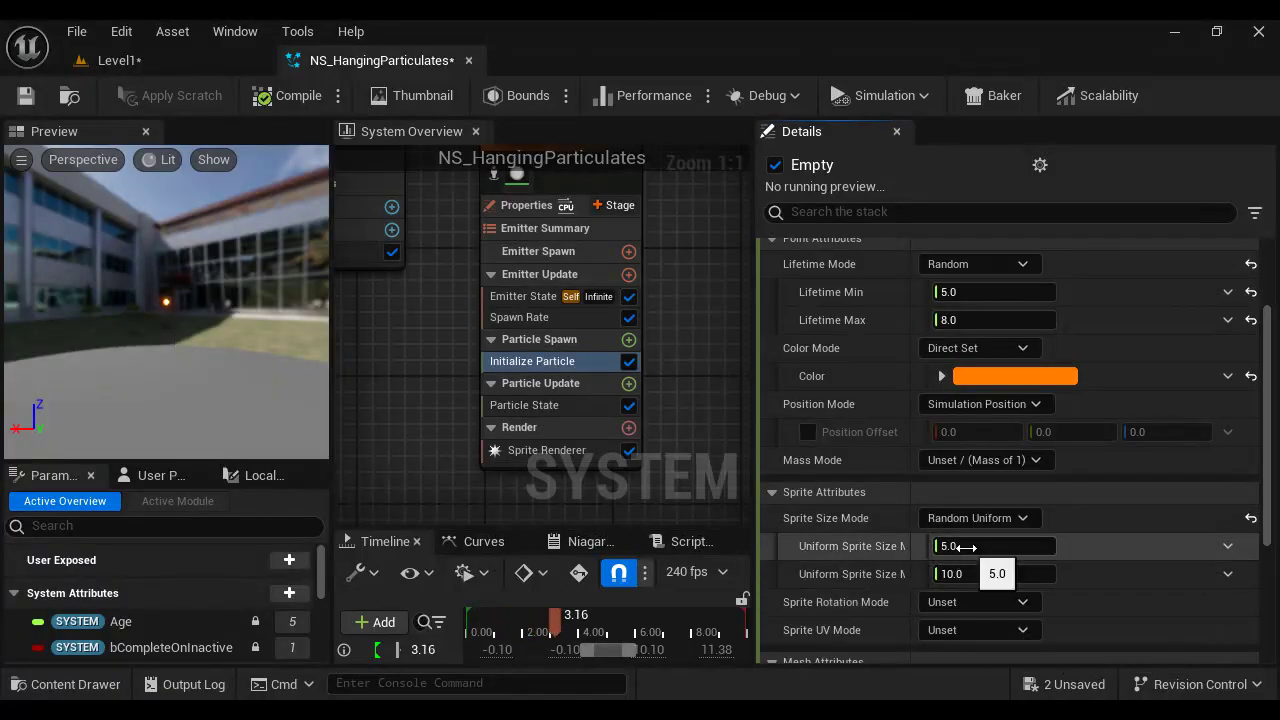
Step: Consult the sprite size values in the Word notes and set Uniform Sprite Size Min to 2.0 and Max to 3.5
{"action": "left_click", "coordinate": [975, 574]}
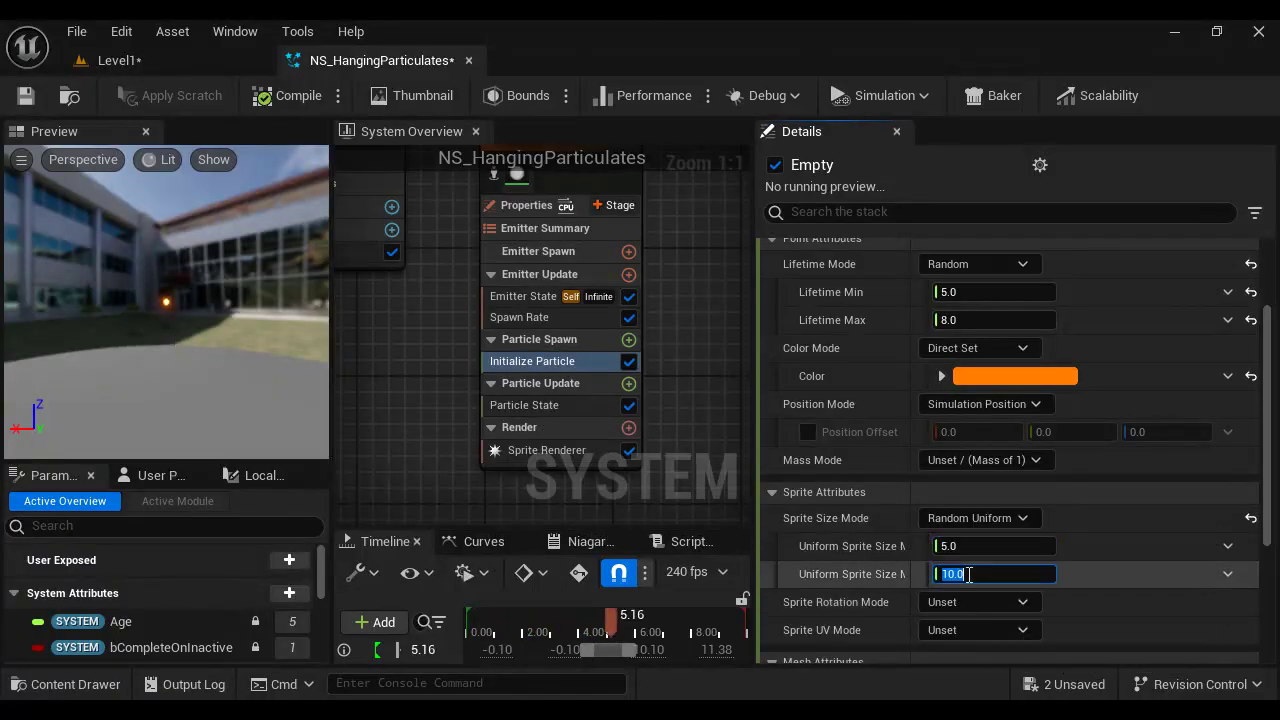
{"action": "key", "text": "alt+Tab"}
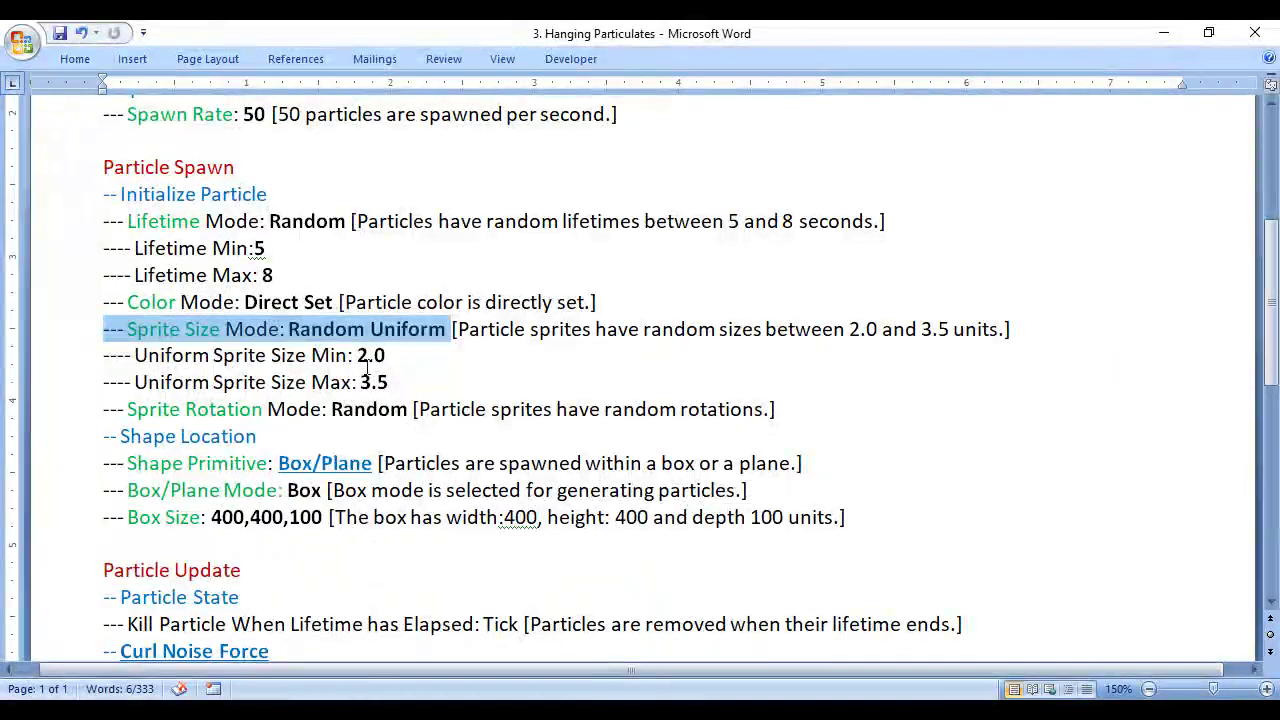
{"action": "left_click_drag", "start_coordinate": [349, 355], "coordinate": [452, 390]}
{"action": "key", "text": "alt+Tab"}
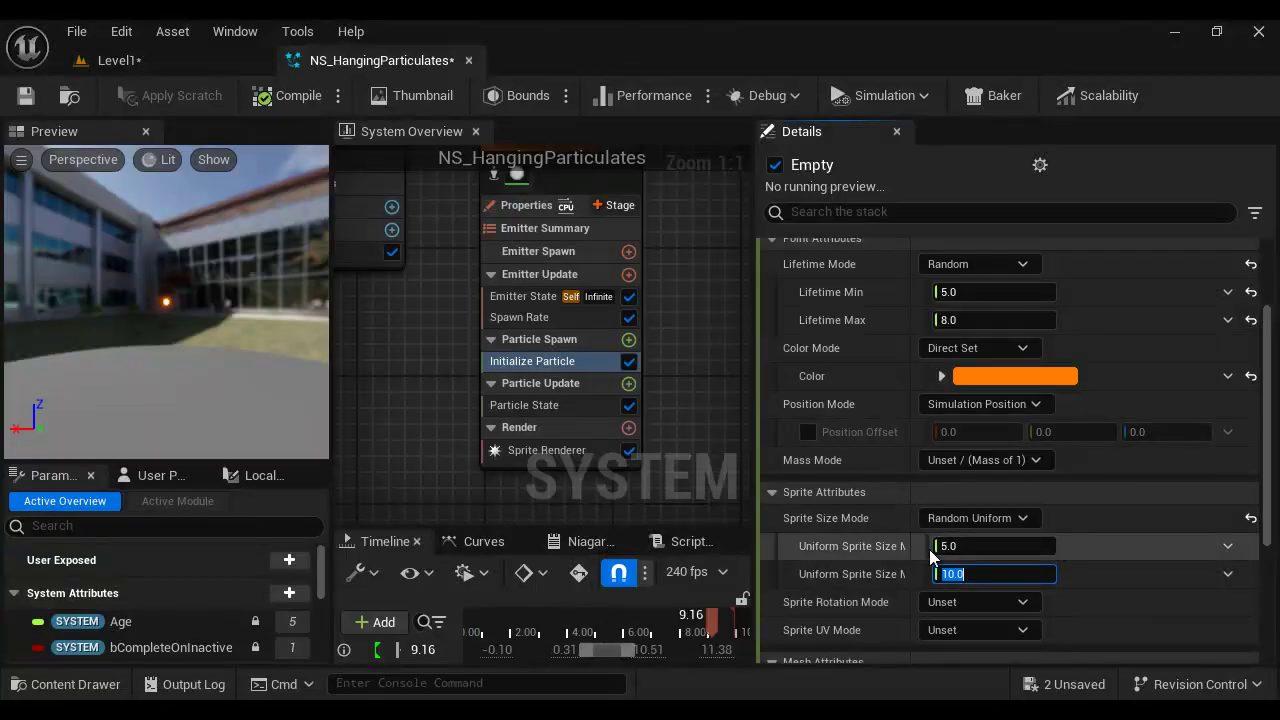
{"action": "left_click", "coordinate": [1020, 546]}
{"action": "type", "text": "2"}
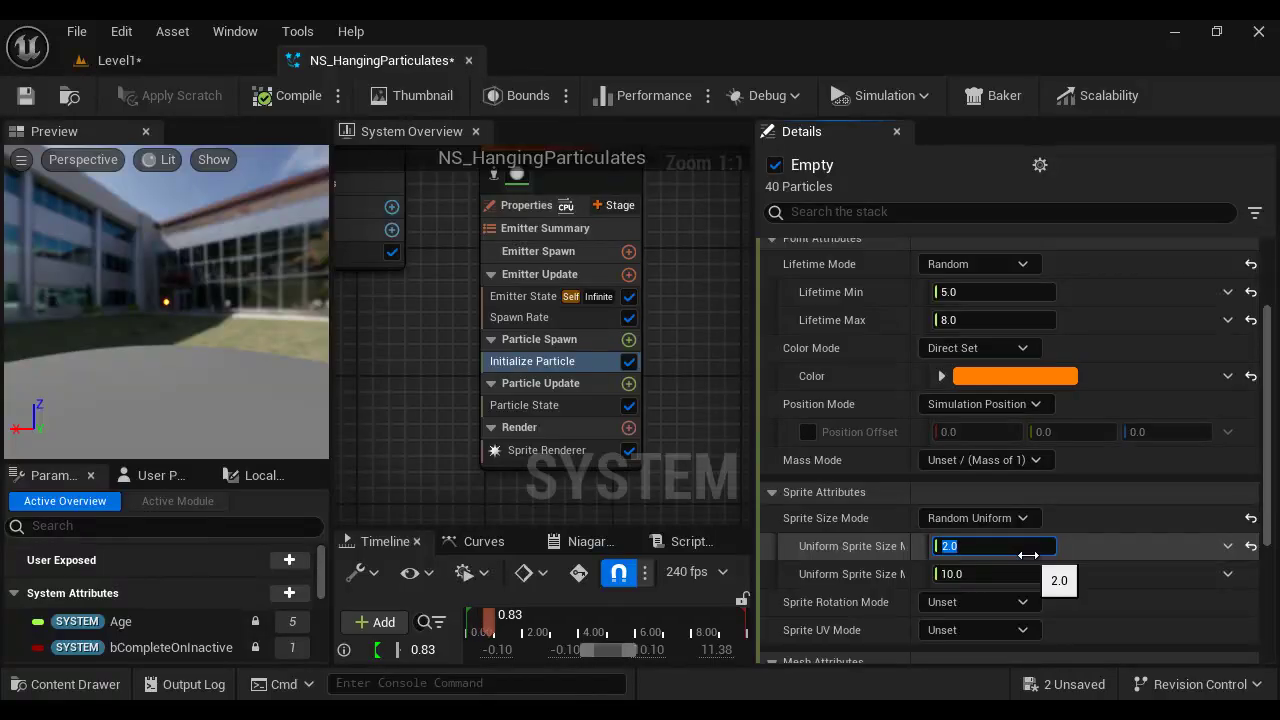
{"action": "left_click", "coordinate": [1028, 574]}
{"action": "type", "text": "3"}
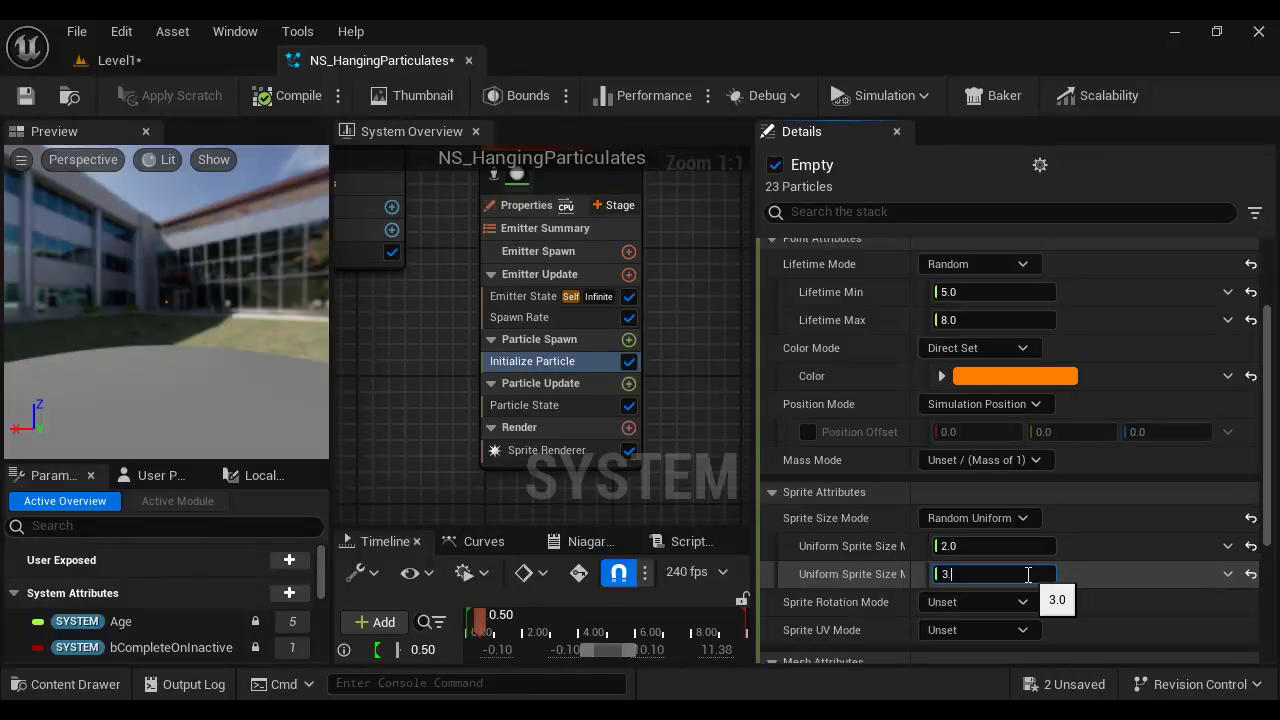
{"action": "type", "text": ".5"}
{"action": "key", "text": "Return"}
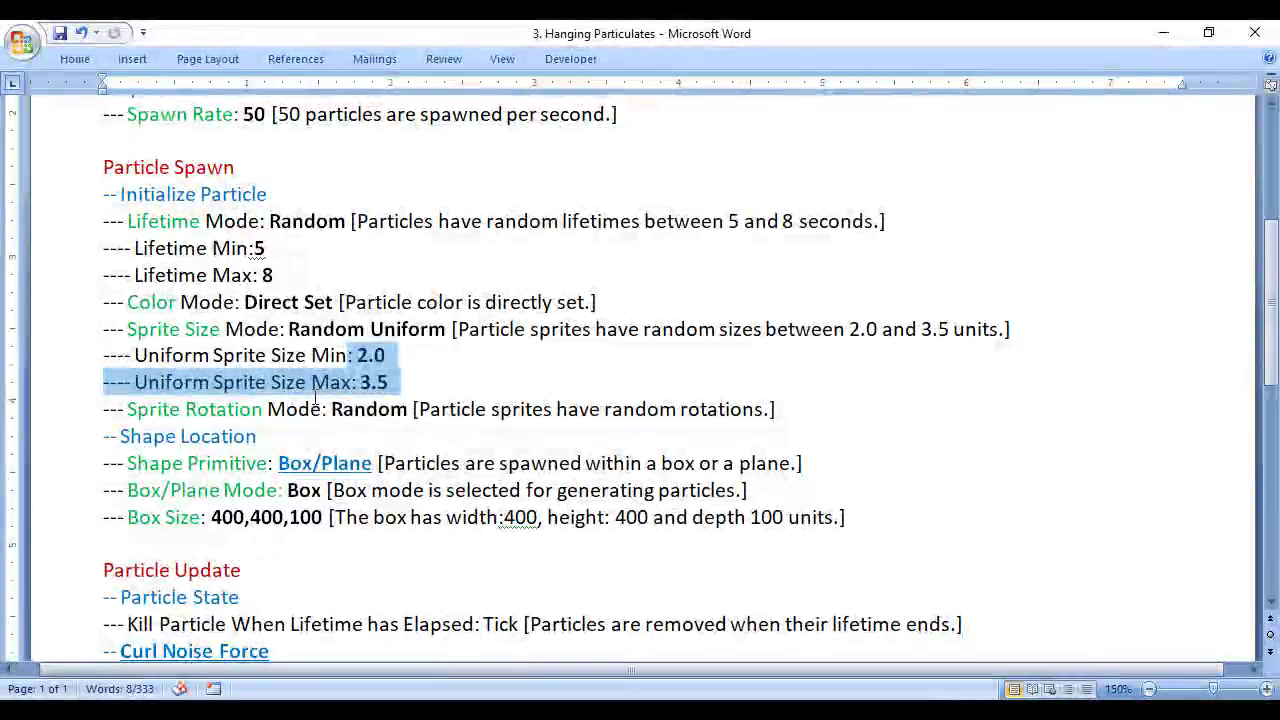
Step: Following the Word notes, add a Shape Location module to Particle Spawn and set its Shape Primitive to Box / Plane
{"action": "left_click_drag", "start_coordinate": [105, 438], "coordinate": [577, 536]}
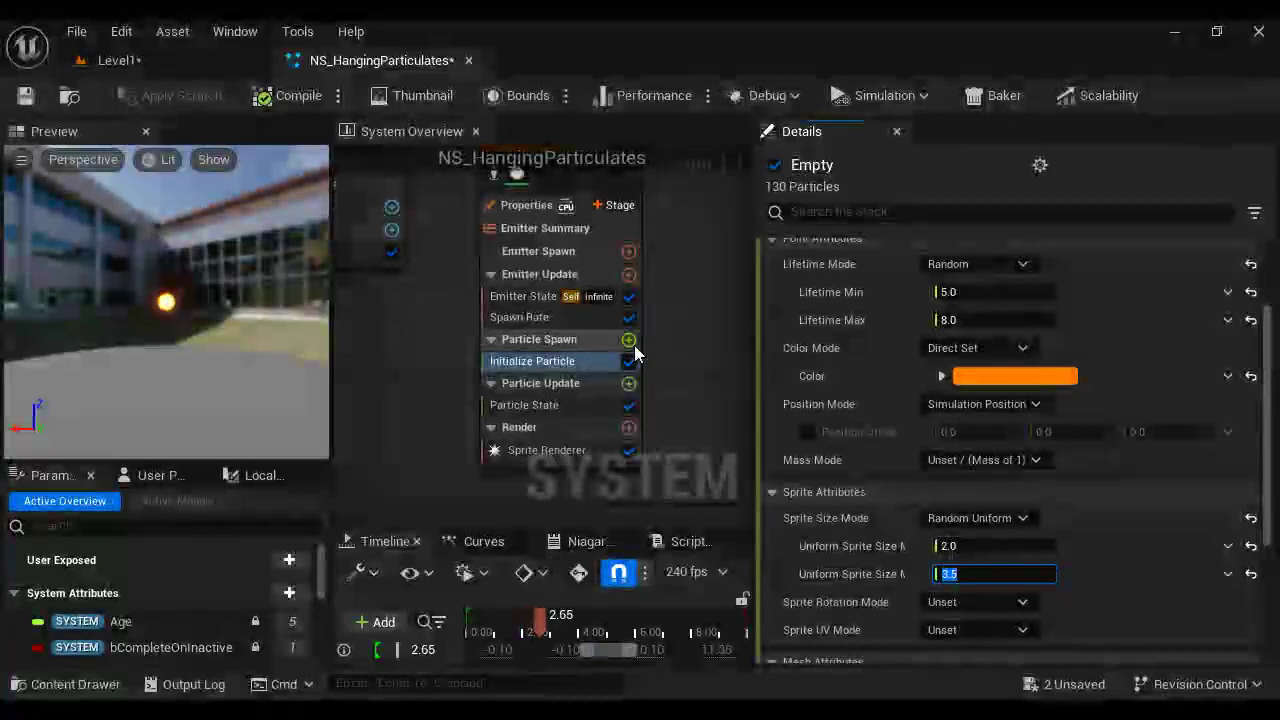
{"action": "left_click", "coordinate": [629, 339]}
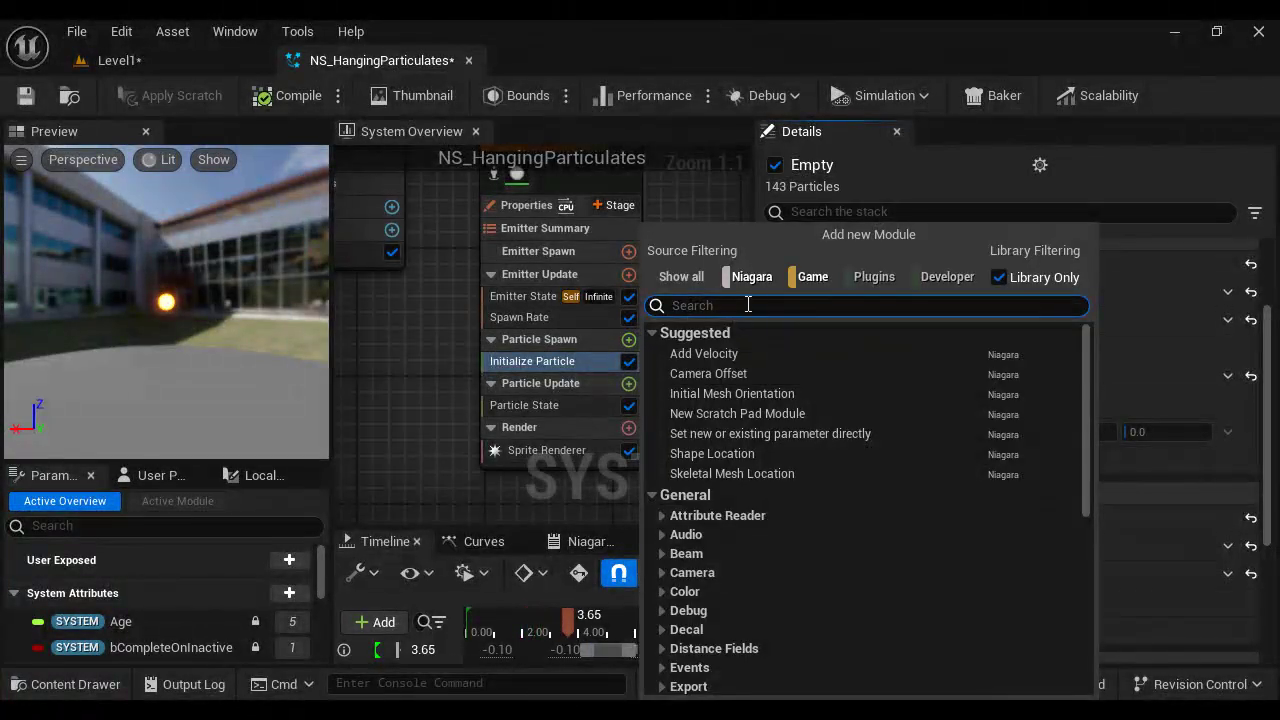
{"action": "left_click", "coordinate": [727, 453]}
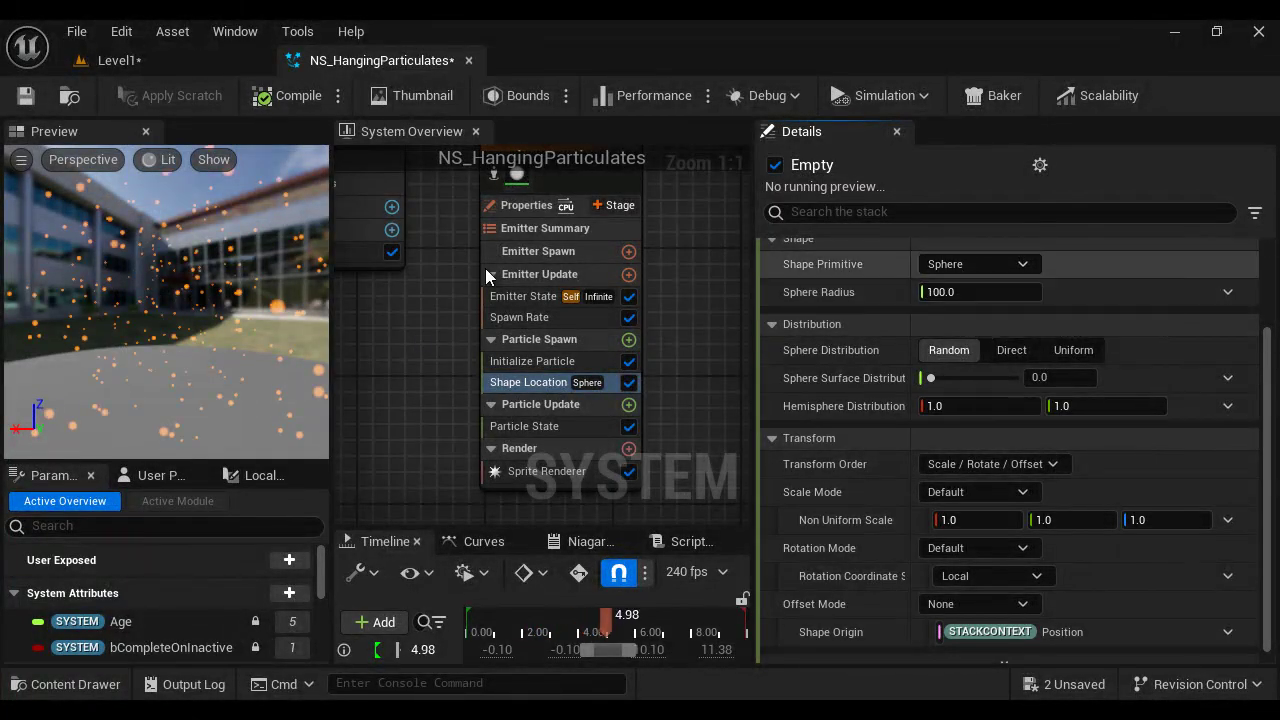
{"action": "left_click_drag", "start_coordinate": [280, 262], "coordinate": [140, 290]}
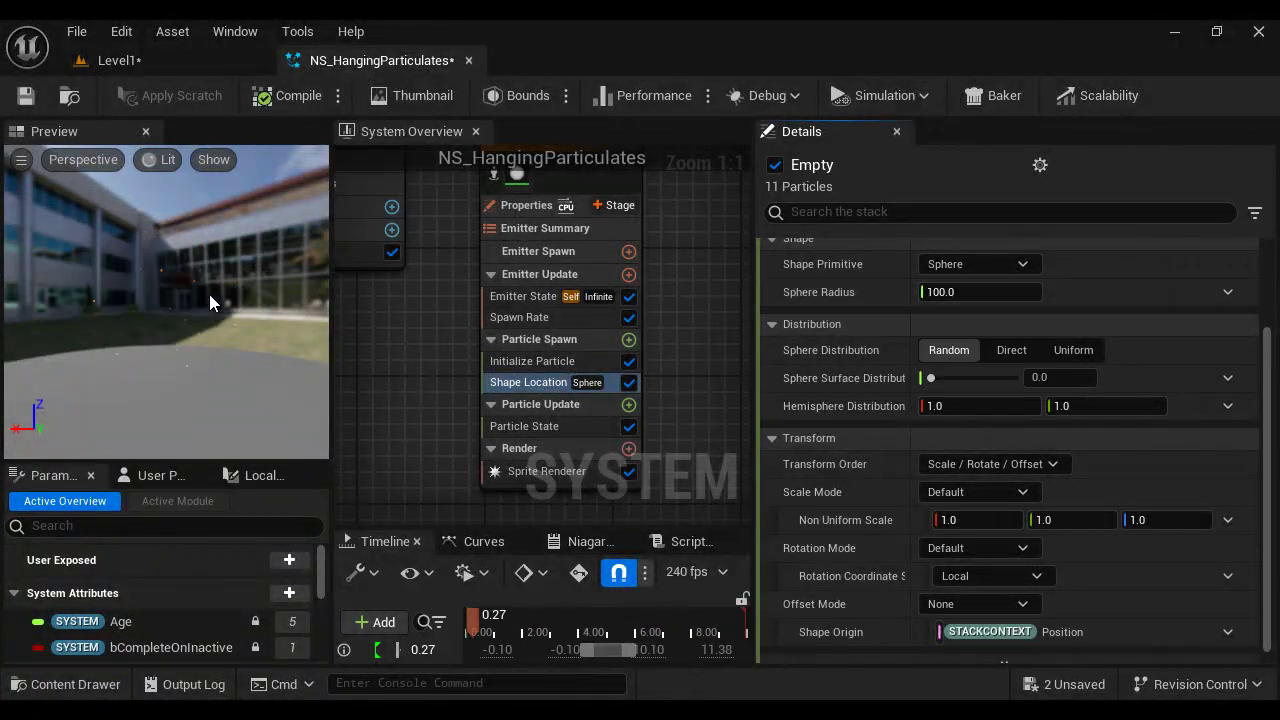
{"action": "left_click", "coordinate": [999, 267]}
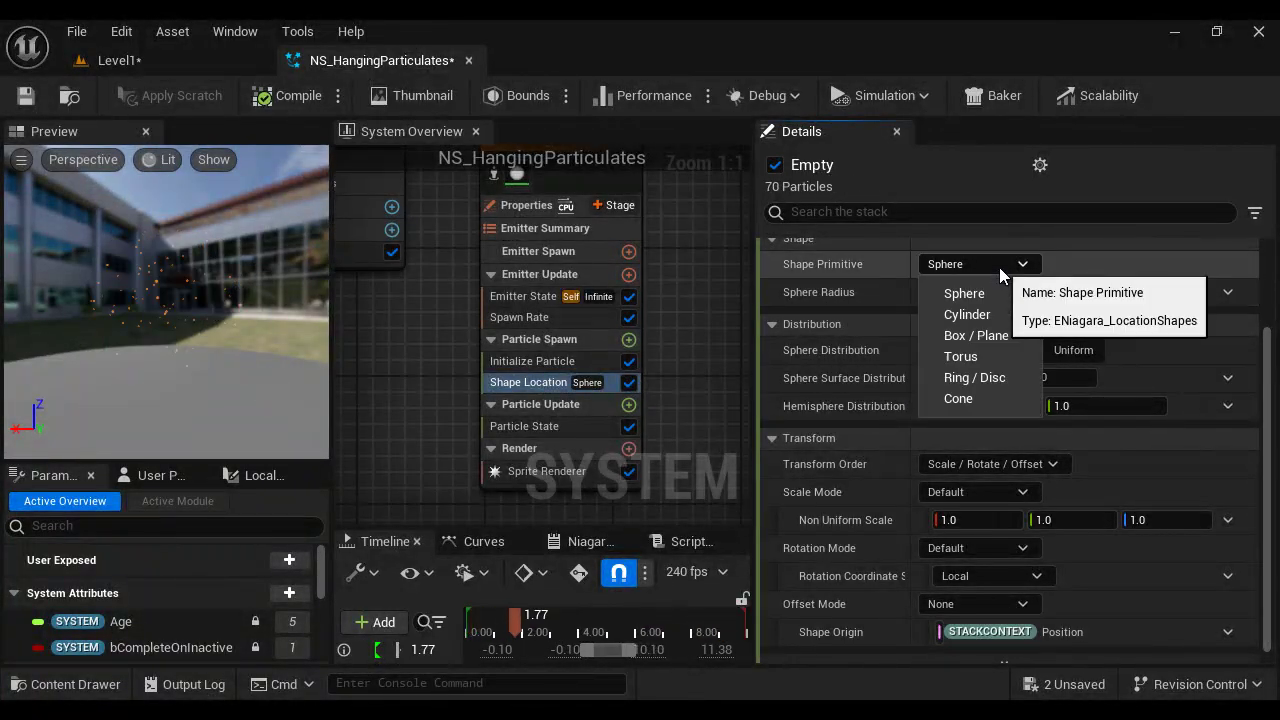
{"action": "left_click", "coordinate": [976, 337]}
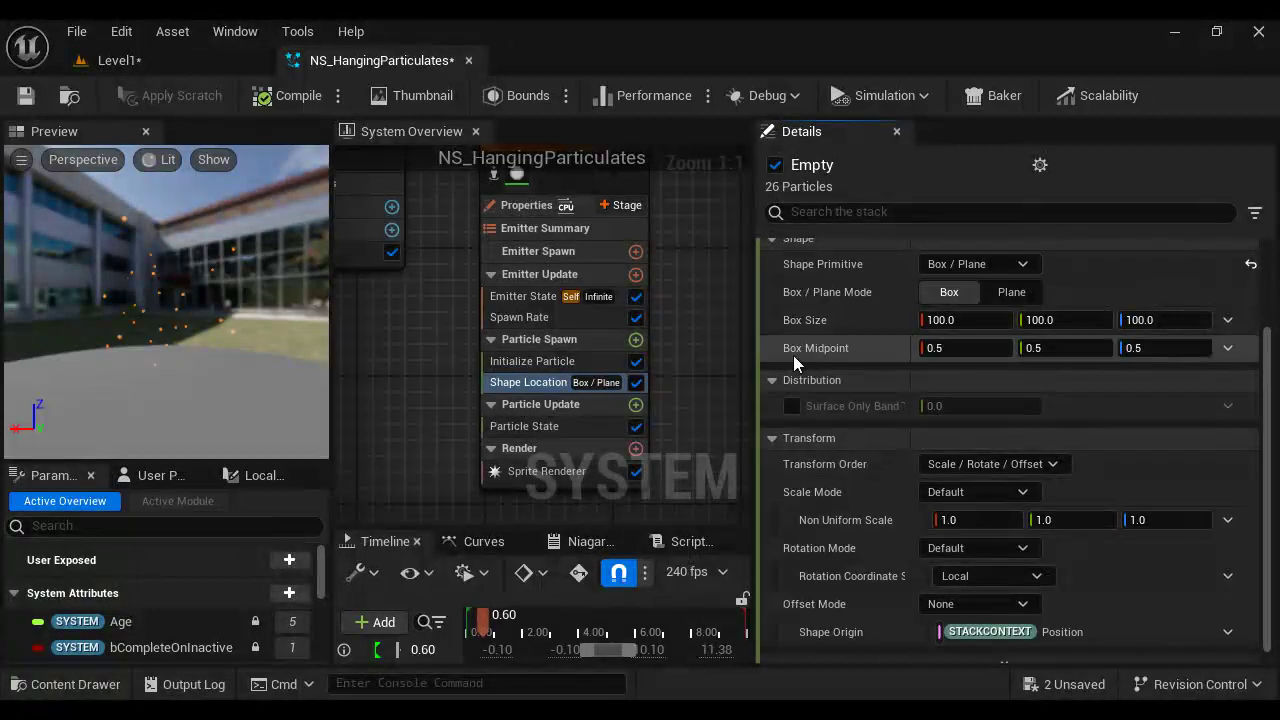
Step: Try a Shape Location Box Size of 4000 in X and Y
{"action": "left_click", "coordinate": [955, 320]}
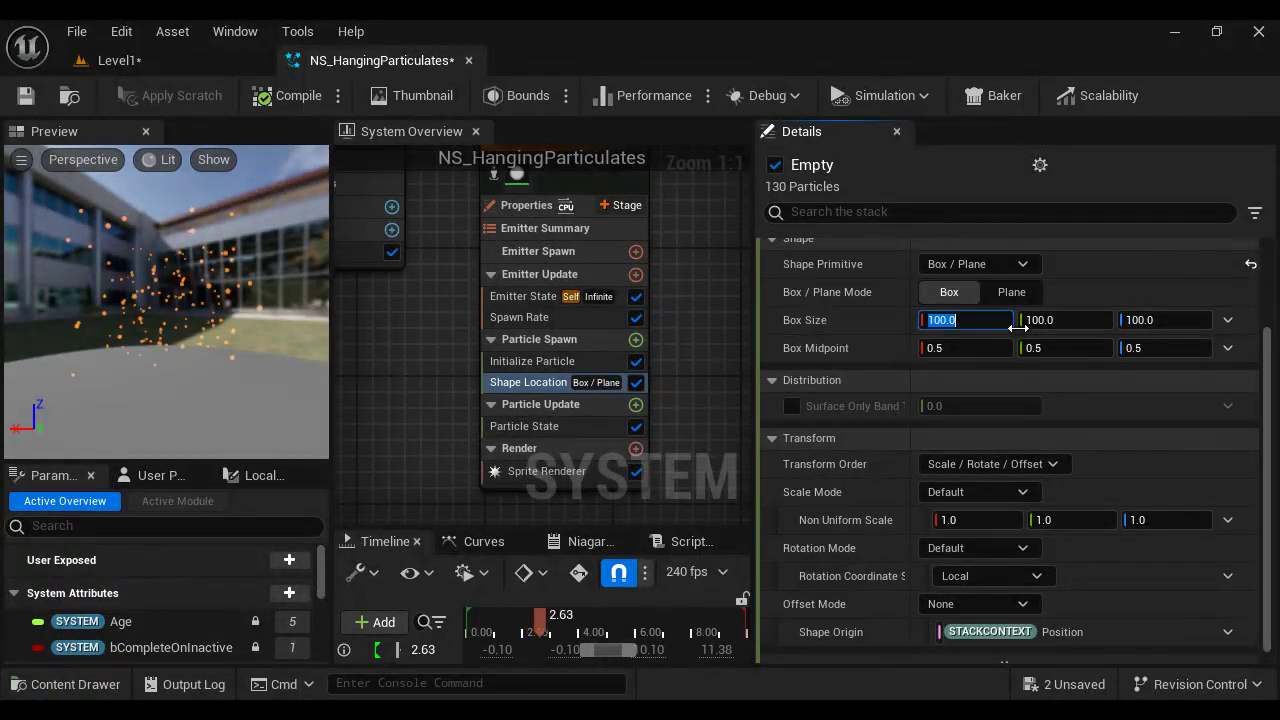
{"action": "type", "text": "40"}
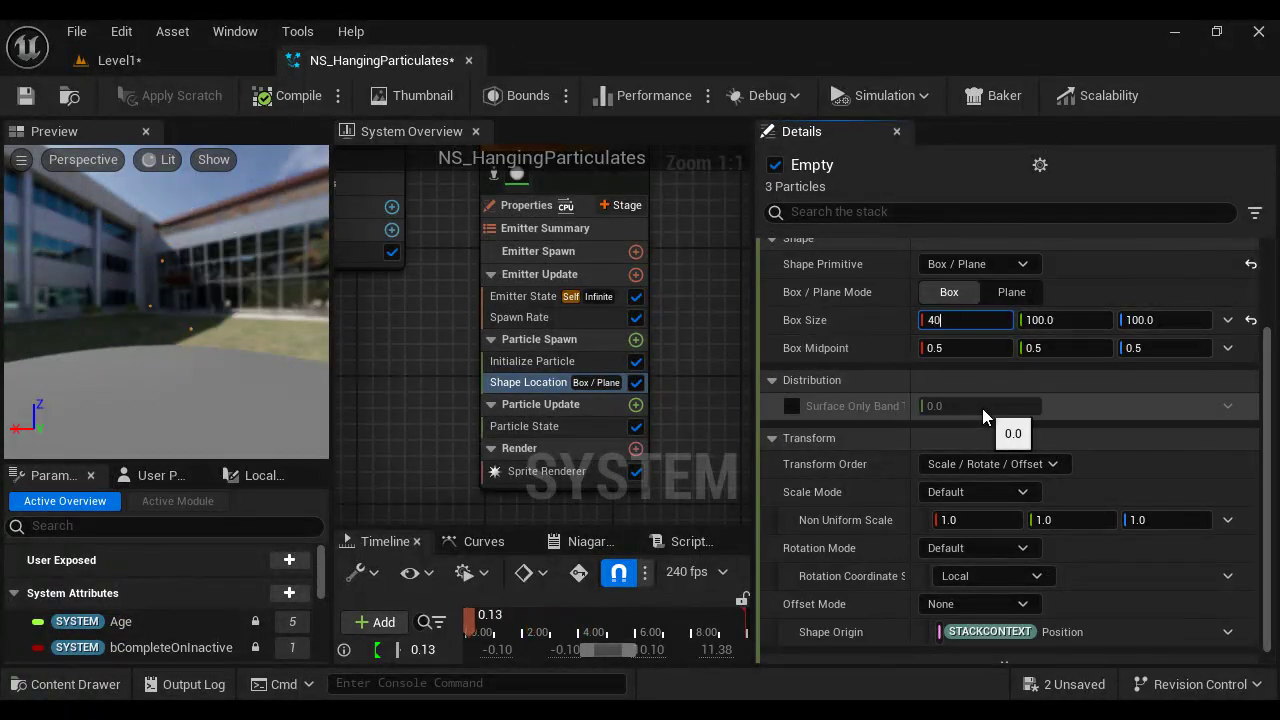
{"action": "type", "text": "00"}
{"action": "key", "text": "Return"}
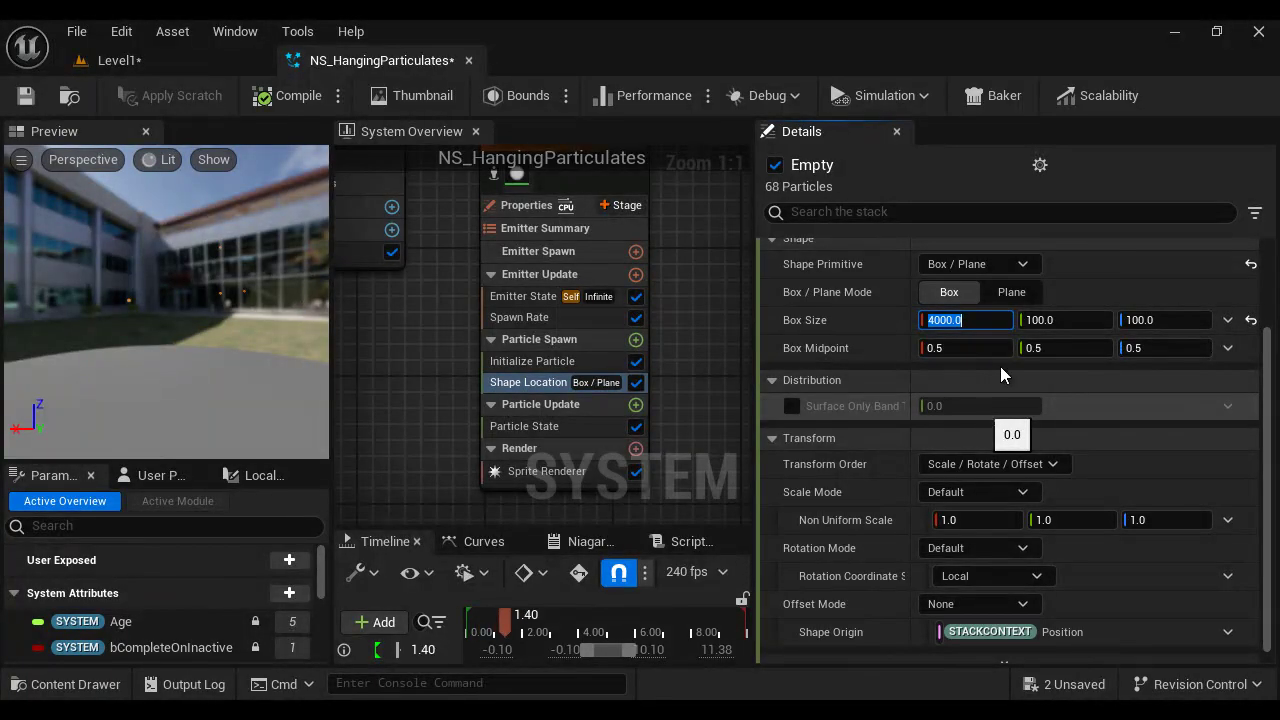
{"action": "left_click", "coordinate": [1058, 320]}
{"action": "type", "text": "400"}
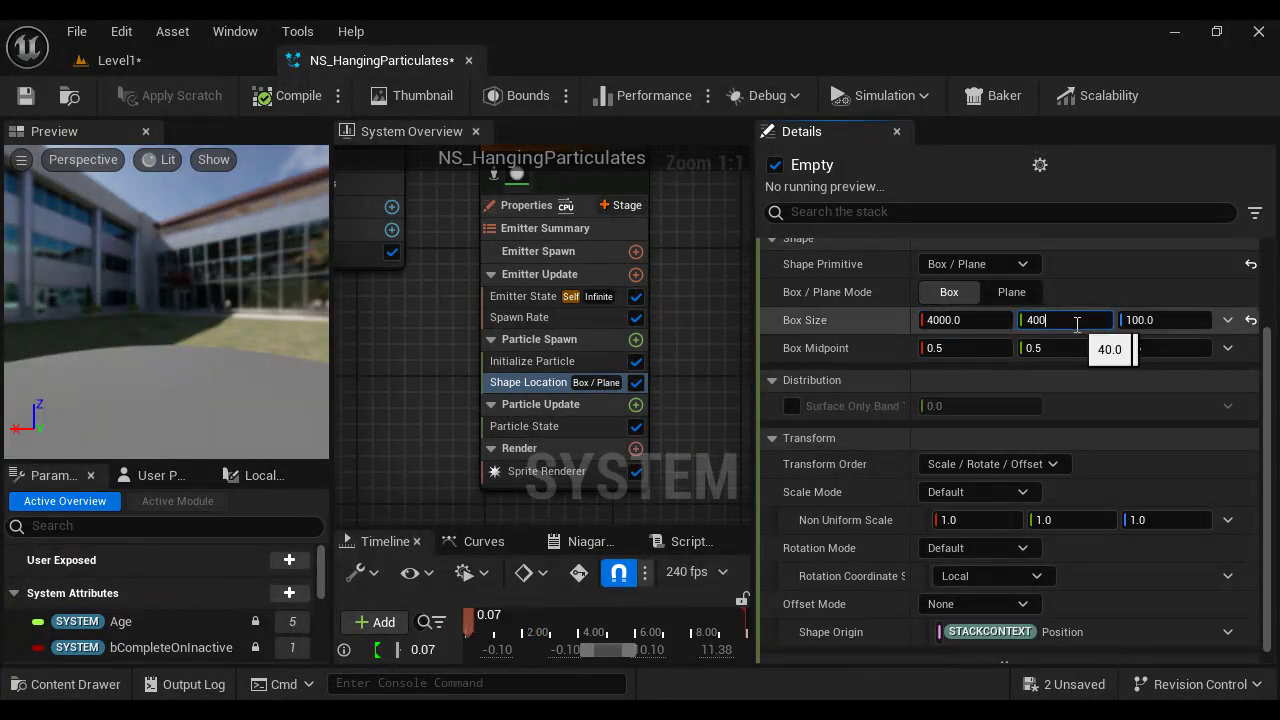
{"action": "type", "text": "0"}
{"action": "key", "text": "Return"}
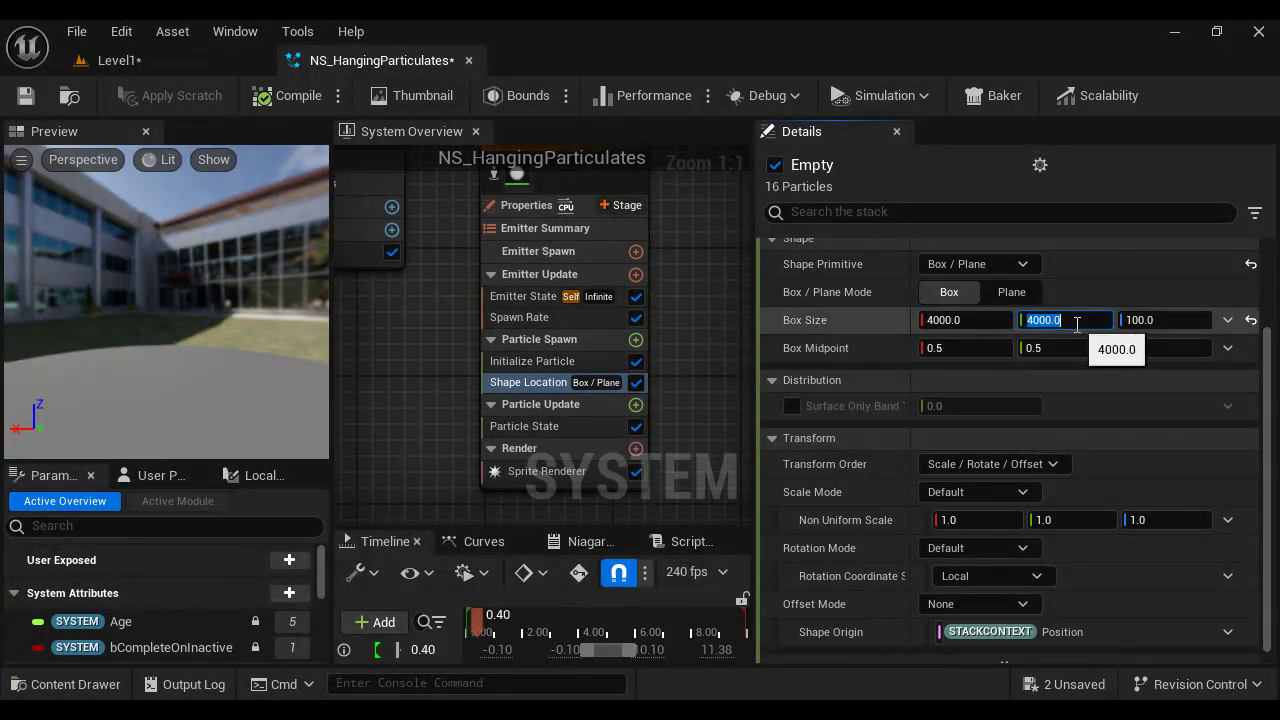
Step: Set the Shape Location Box Size to 400 on X, Y and Z
{"action": "left_click", "coordinate": [1160, 320]}
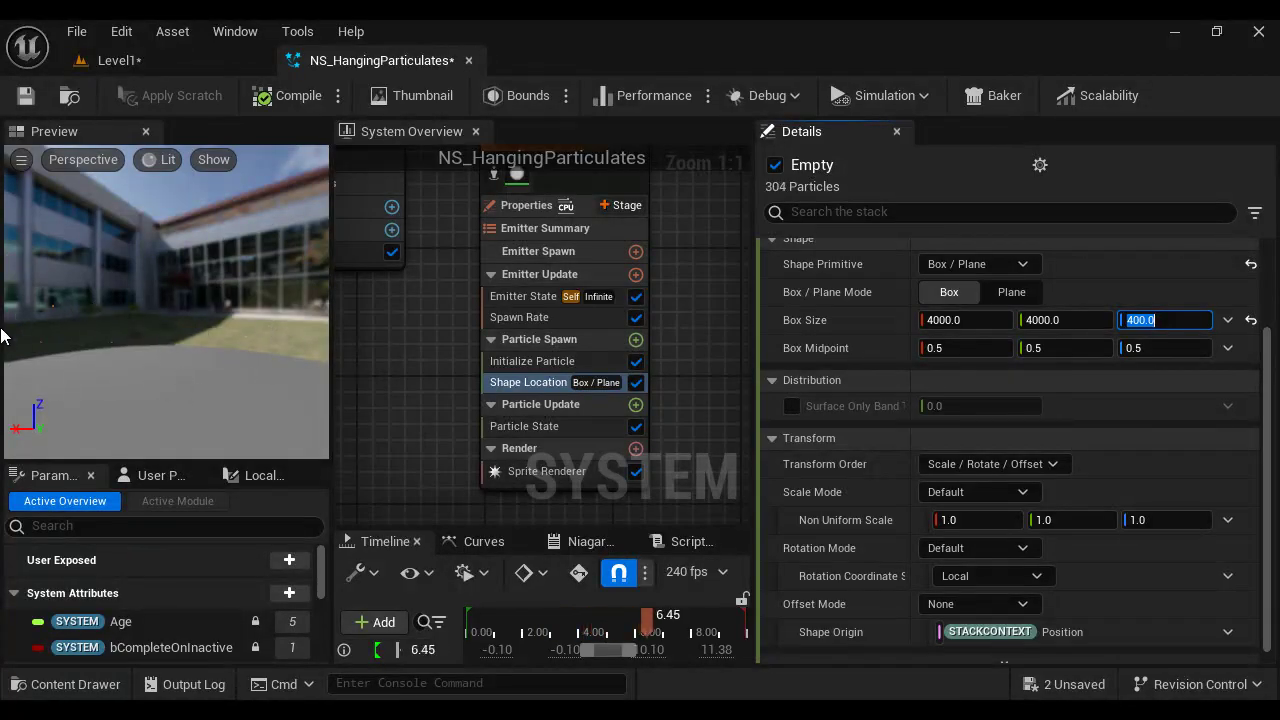
{"action": "left_click_drag", "start_coordinate": [76, 335], "coordinate": [23, 327]}
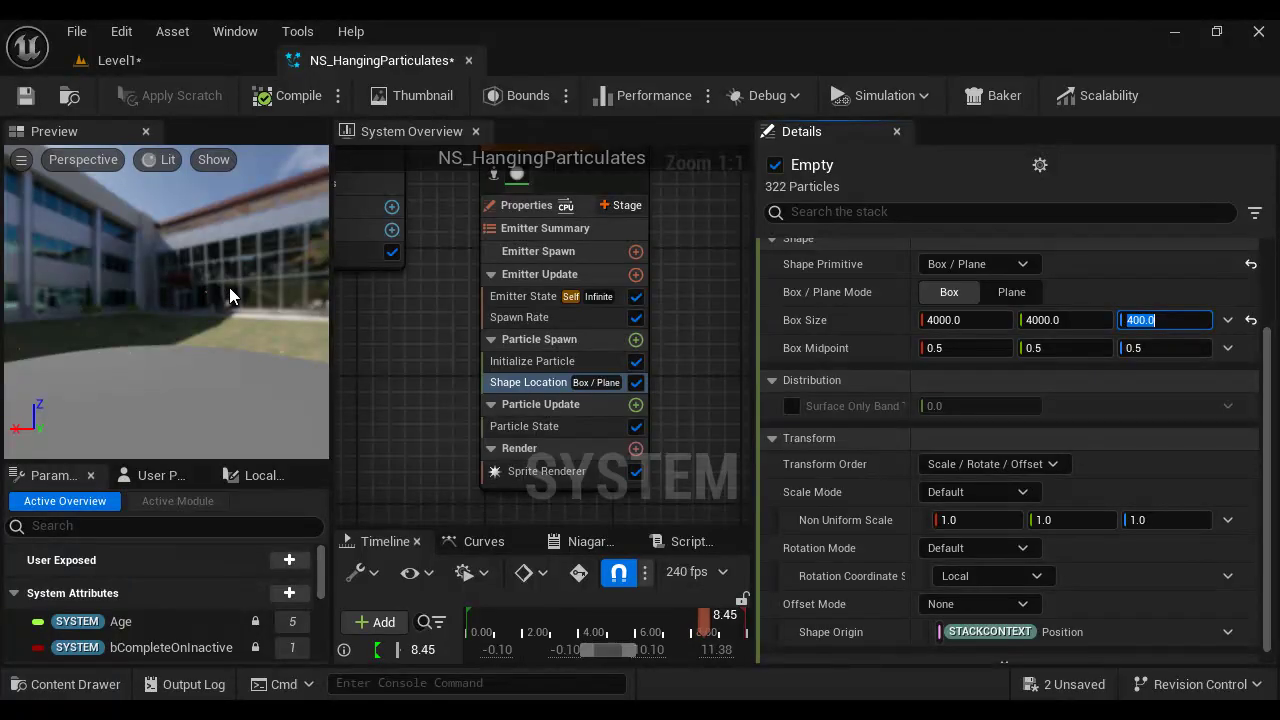
{"action": "left_click", "coordinate": [977, 319]}
{"action": "type", "text": "400"}
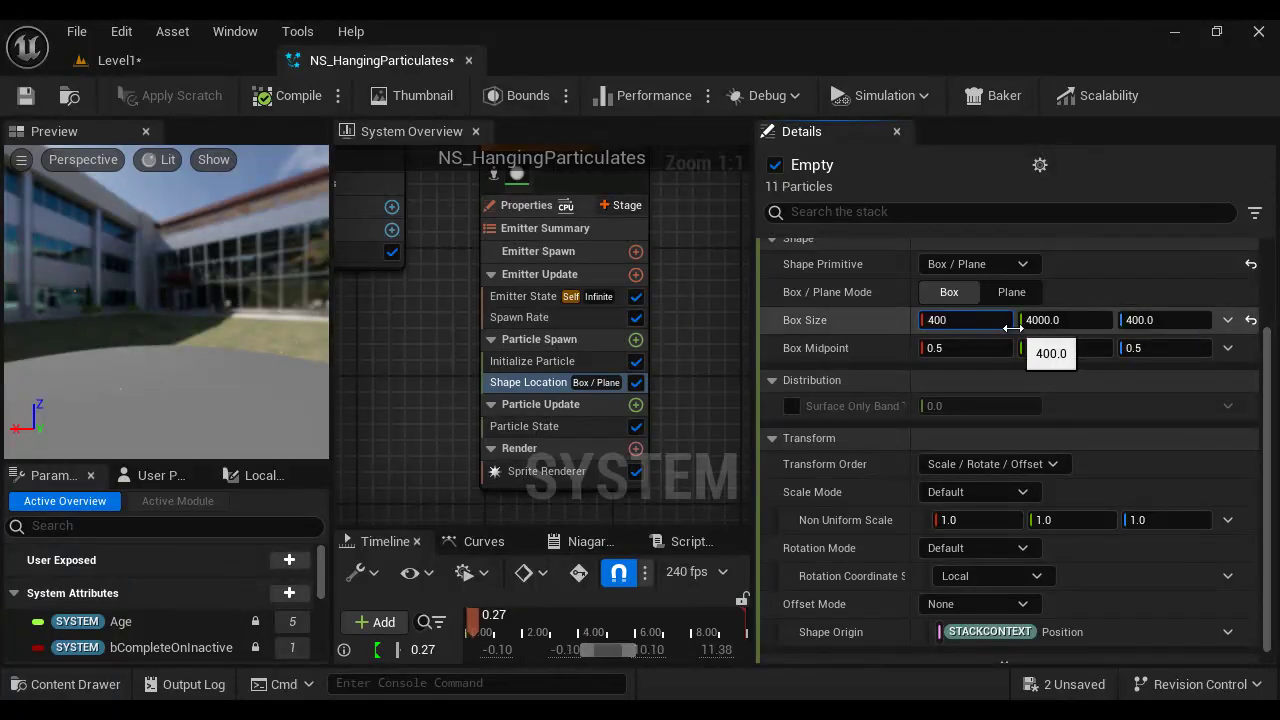
{"action": "left_click", "coordinate": [1050, 319]}
{"action": "type", "text": "400"}
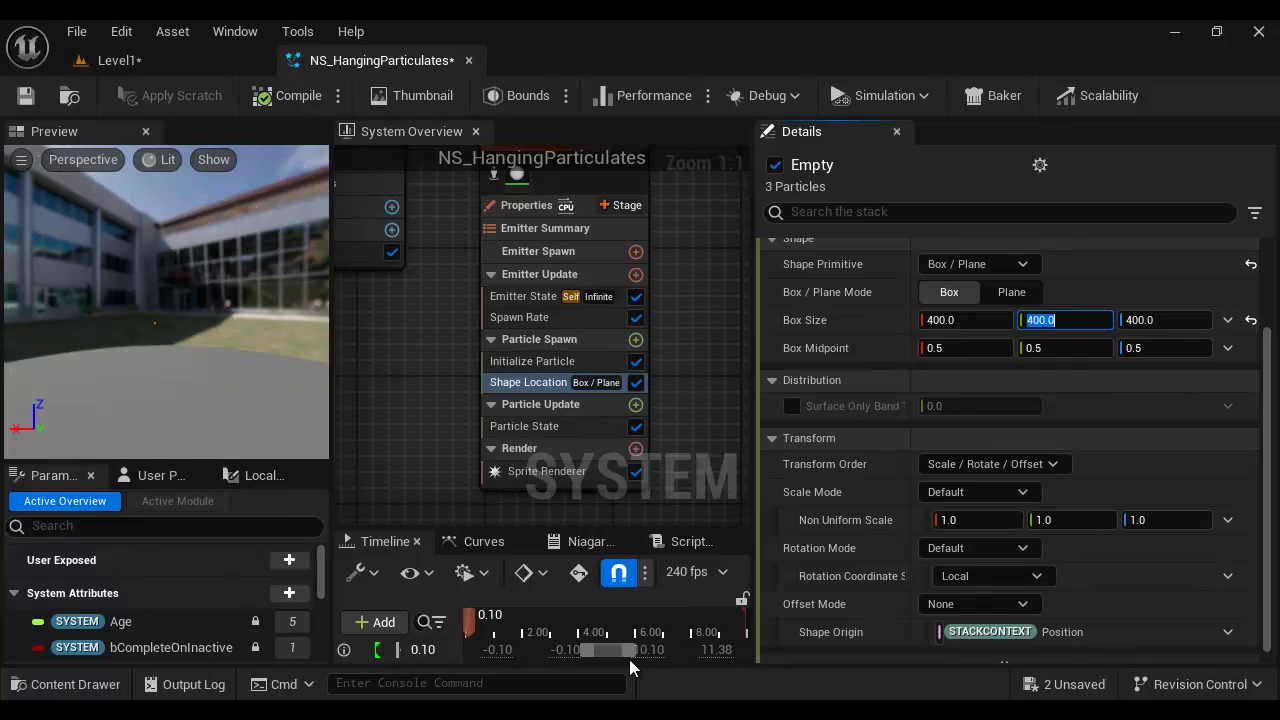
Step: Consult the Curl Noise Force entries in the Word notes and check the Kill Particles When Lifetime Has Elapsed option of Particle State
{"action": "left_click", "coordinate": [763, 637]}
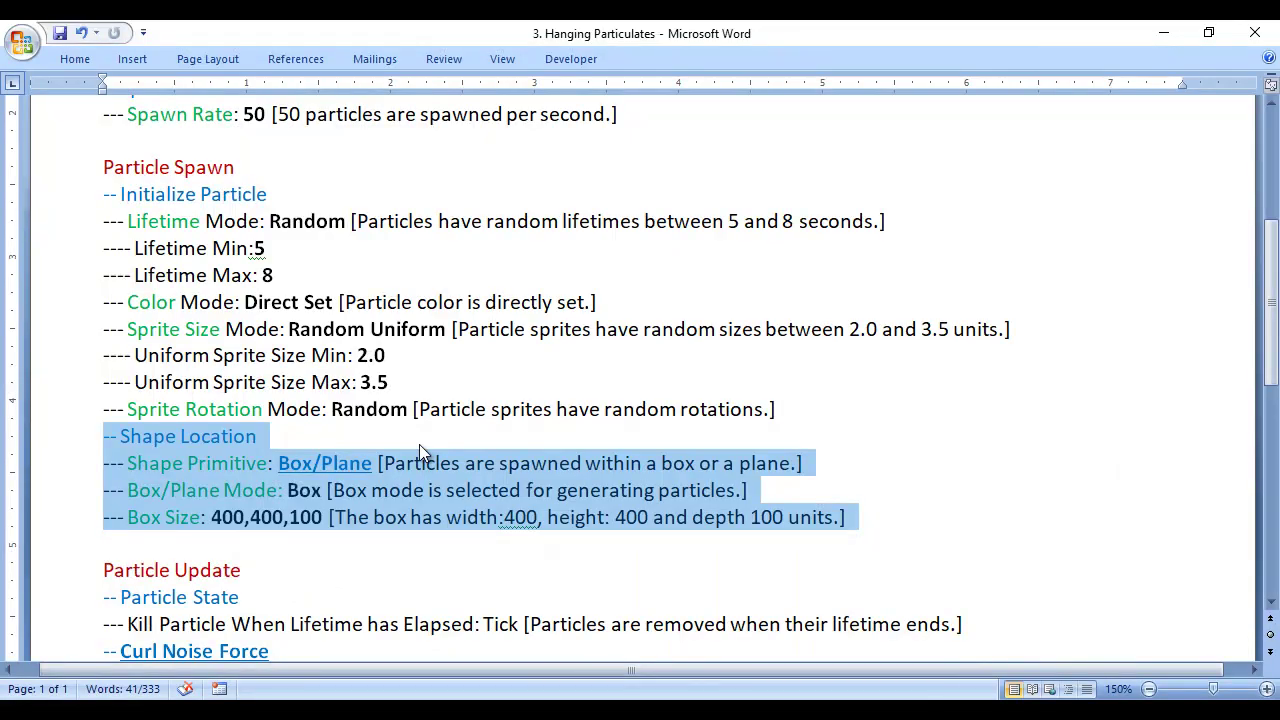
{"action": "scroll", "coordinate": [419, 447], "scroll_direction": "down", "scroll_amount": 4}
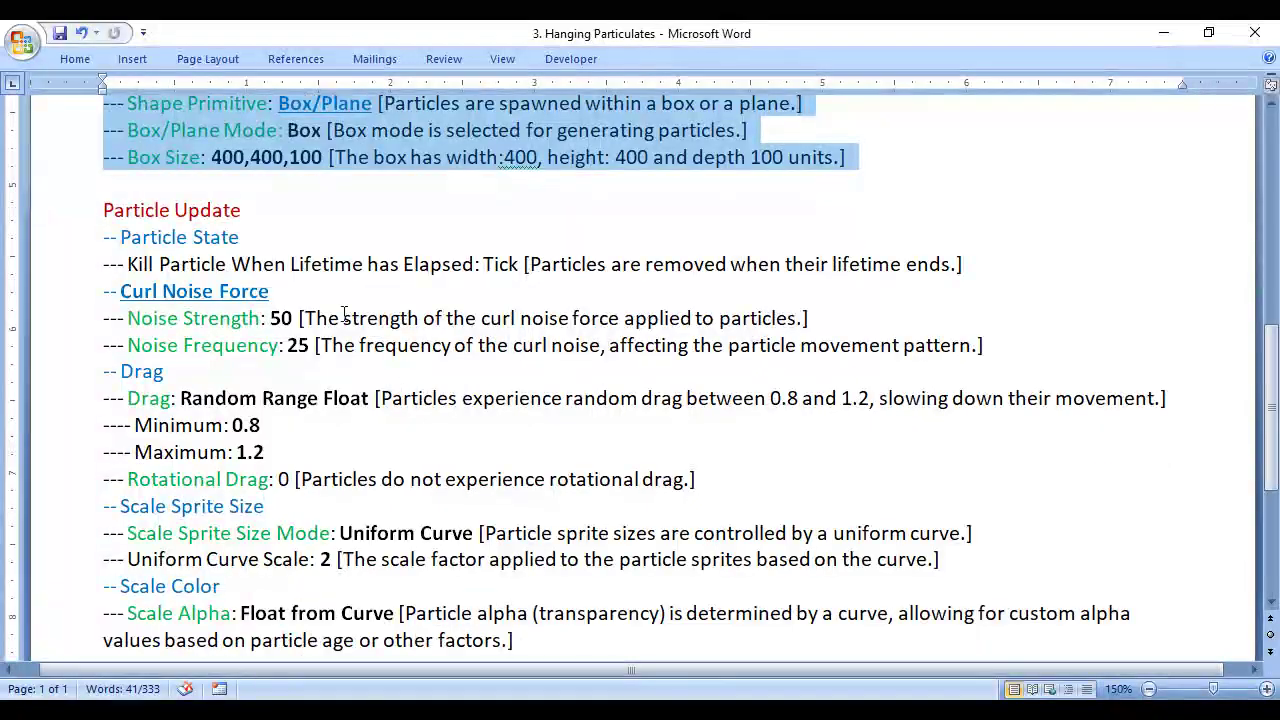
{"action": "left_click_drag", "start_coordinate": [93, 290], "coordinate": [355, 343]}
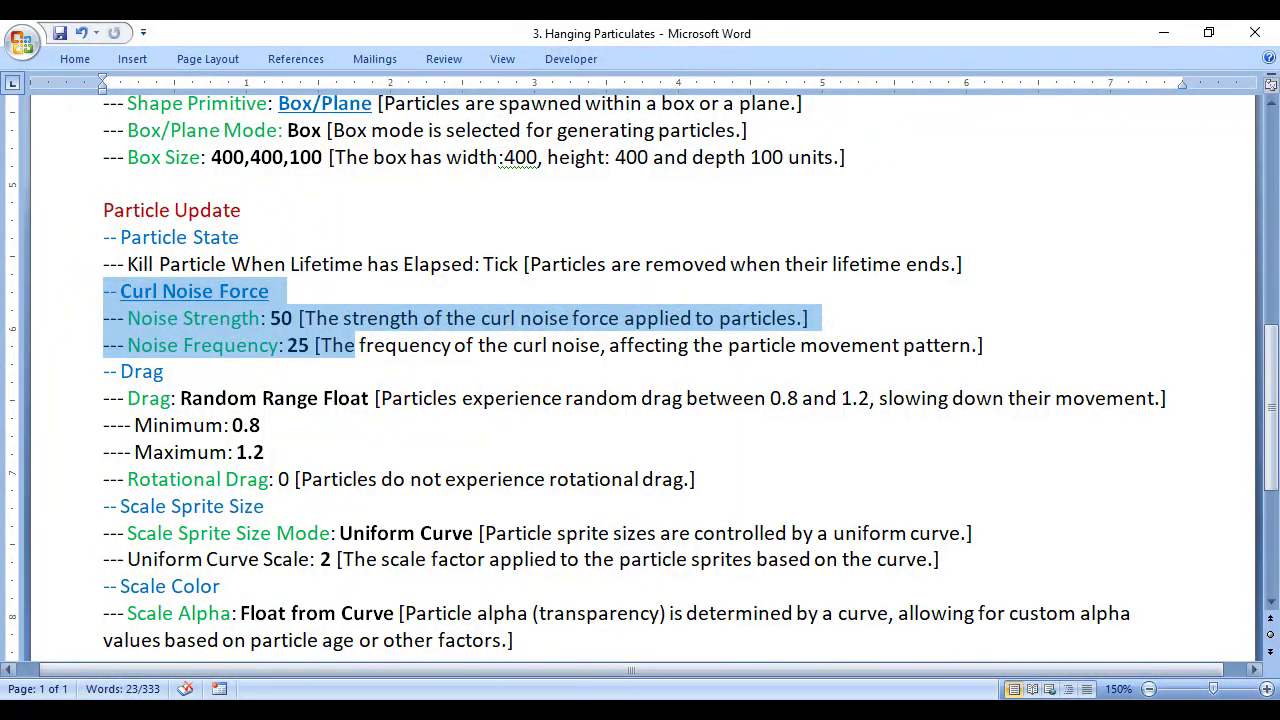
{"action": "key", "text": "alt+Tab"}
{"action": "right_click_drag", "start_coordinate": [652, 446], "coordinate": [609, 366]}
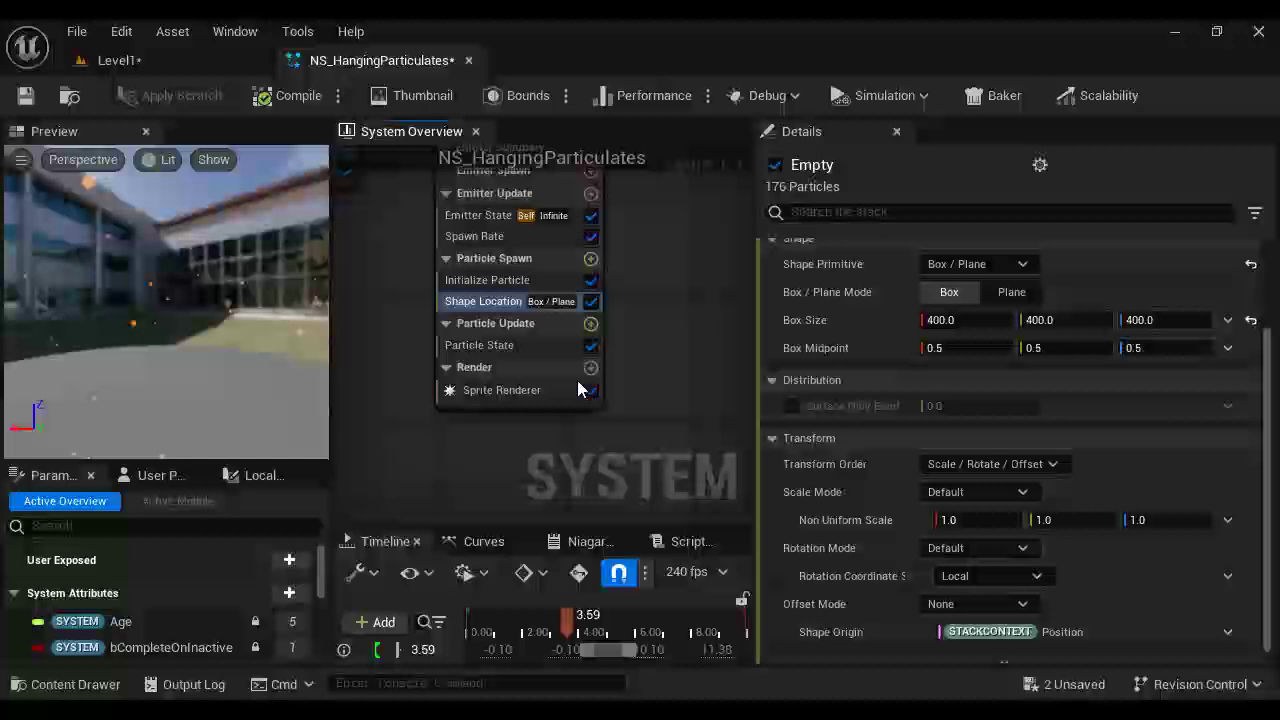
{"action": "left_click", "coordinate": [504, 348]}
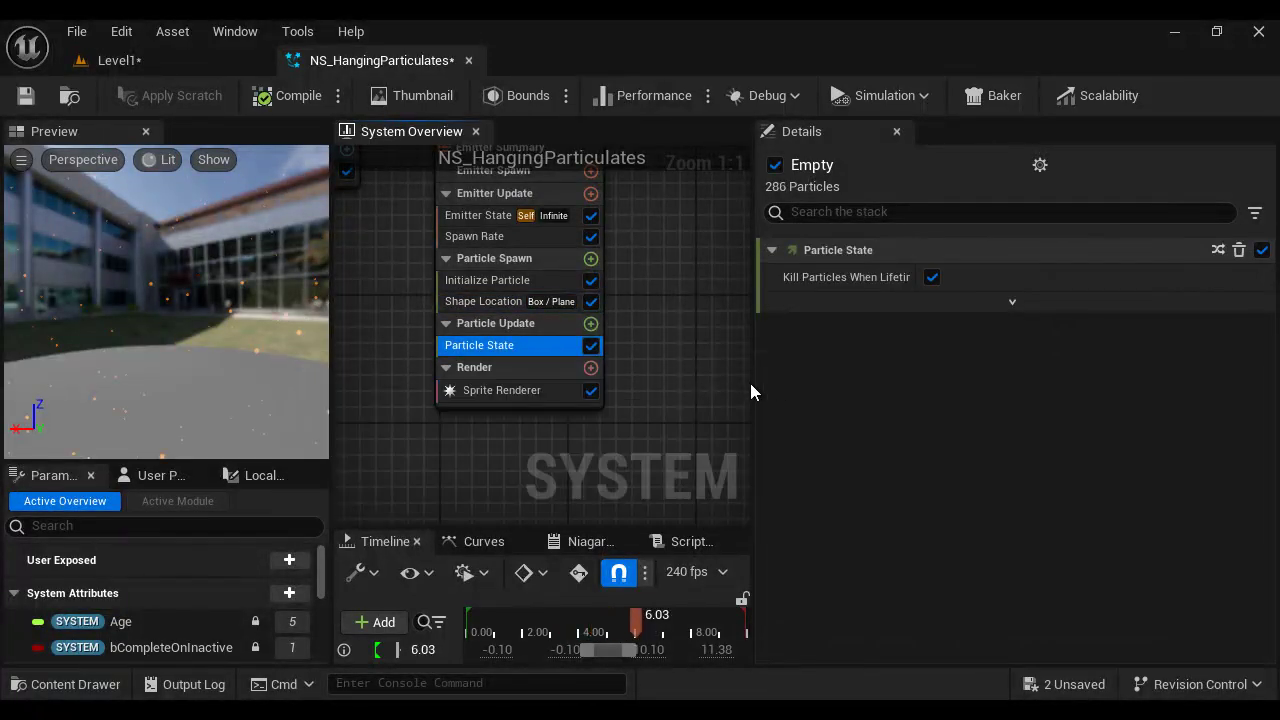
{"action": "left_click_drag", "start_coordinate": [752, 391], "coordinate": [668, 372]}
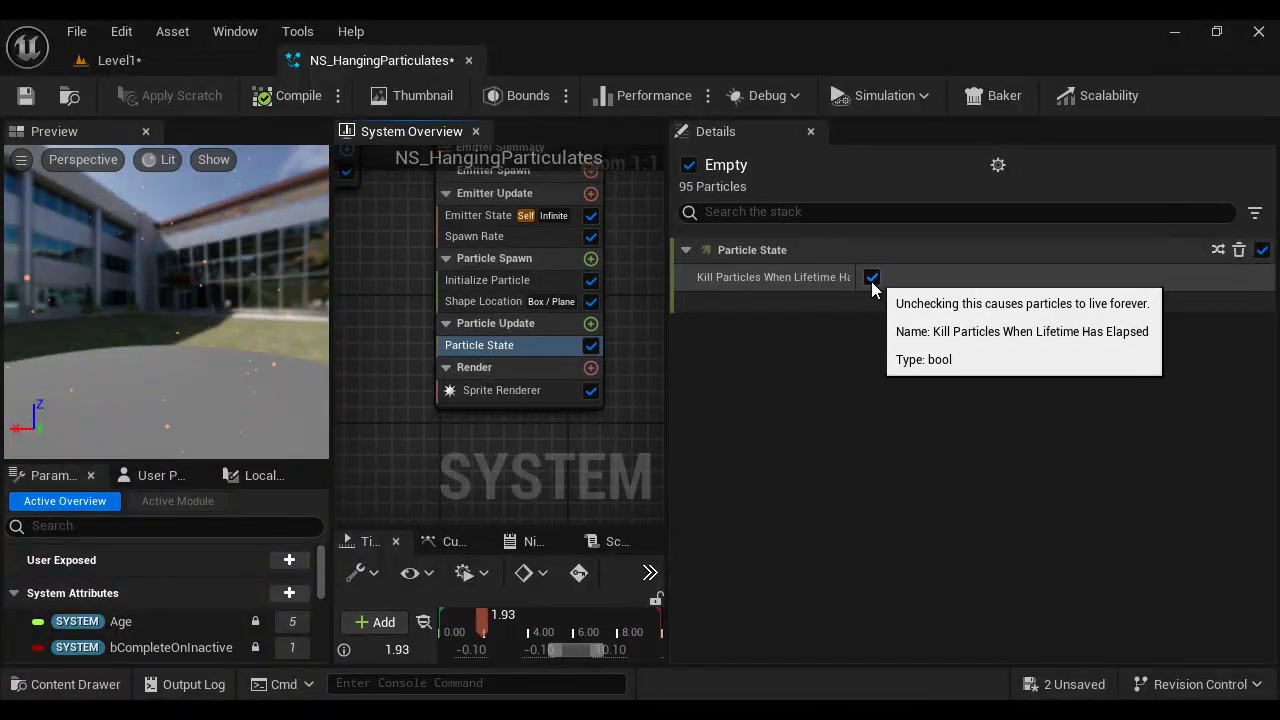
Step: Add a Curl Noise Force module with its Solve Forces and Velocity dependency to Particle Update and inspect the particles in the preview
{"action": "left_click", "coordinate": [591, 323]}
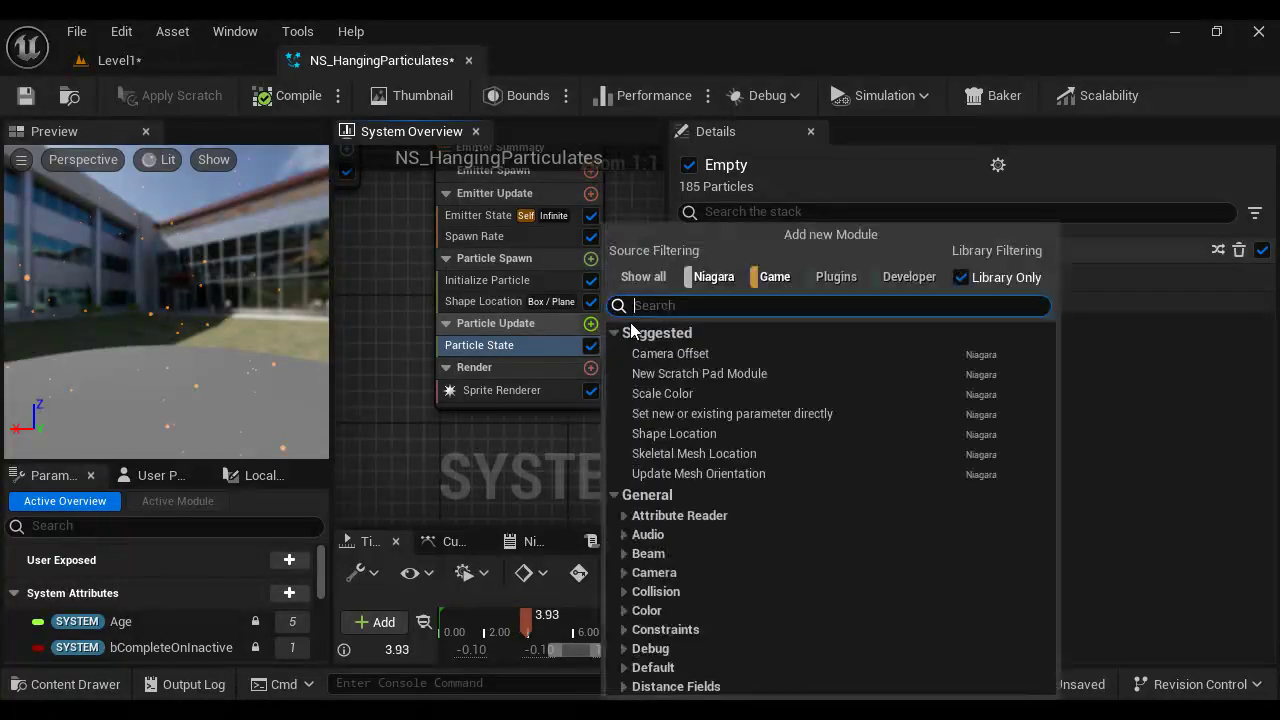
{"action": "type", "text": "curl"}
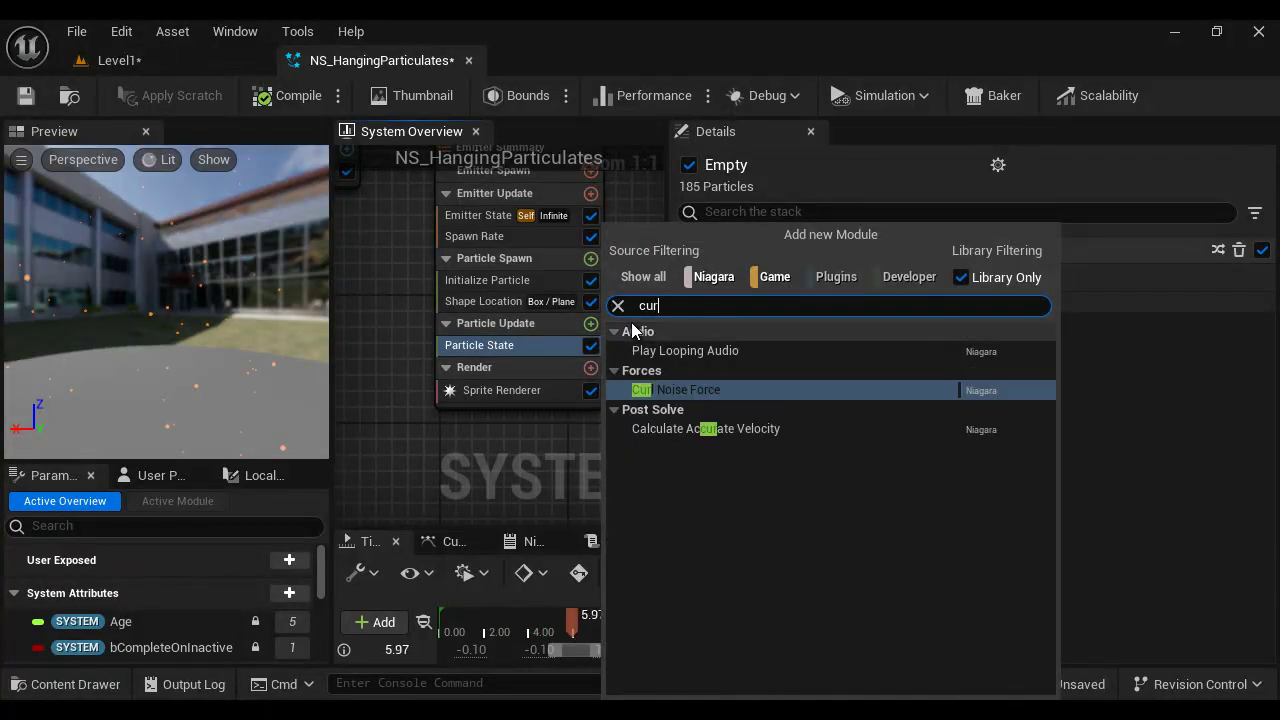
{"action": "left_click", "coordinate": [709, 390]}
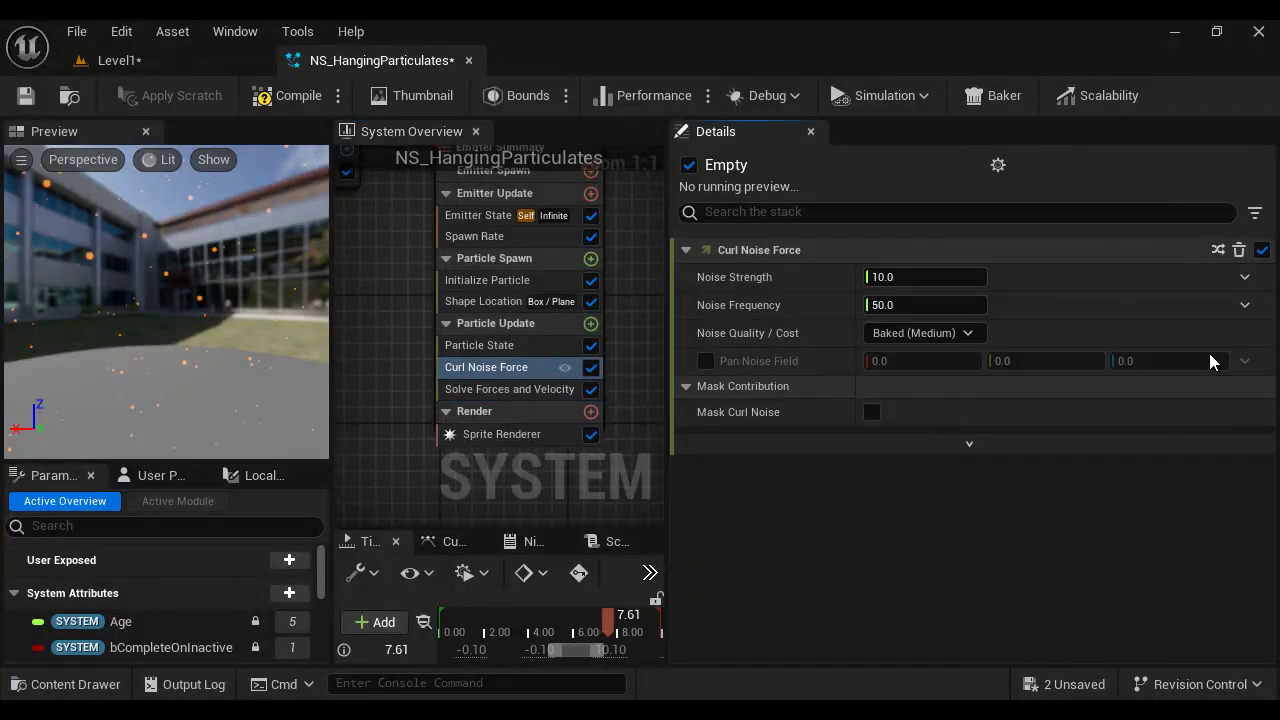
{"action": "left_click", "coordinate": [1213, 355]}
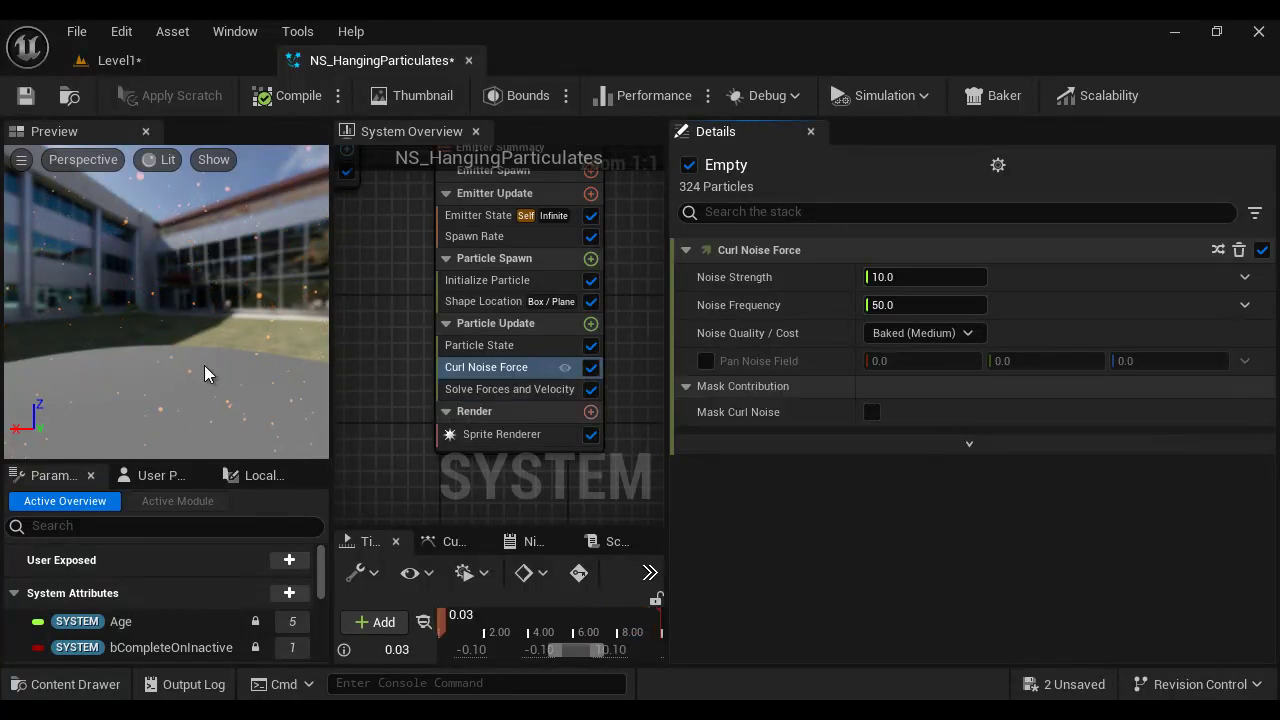
{"action": "left_click_drag", "start_coordinate": [204, 365], "coordinate": [173, 305]}
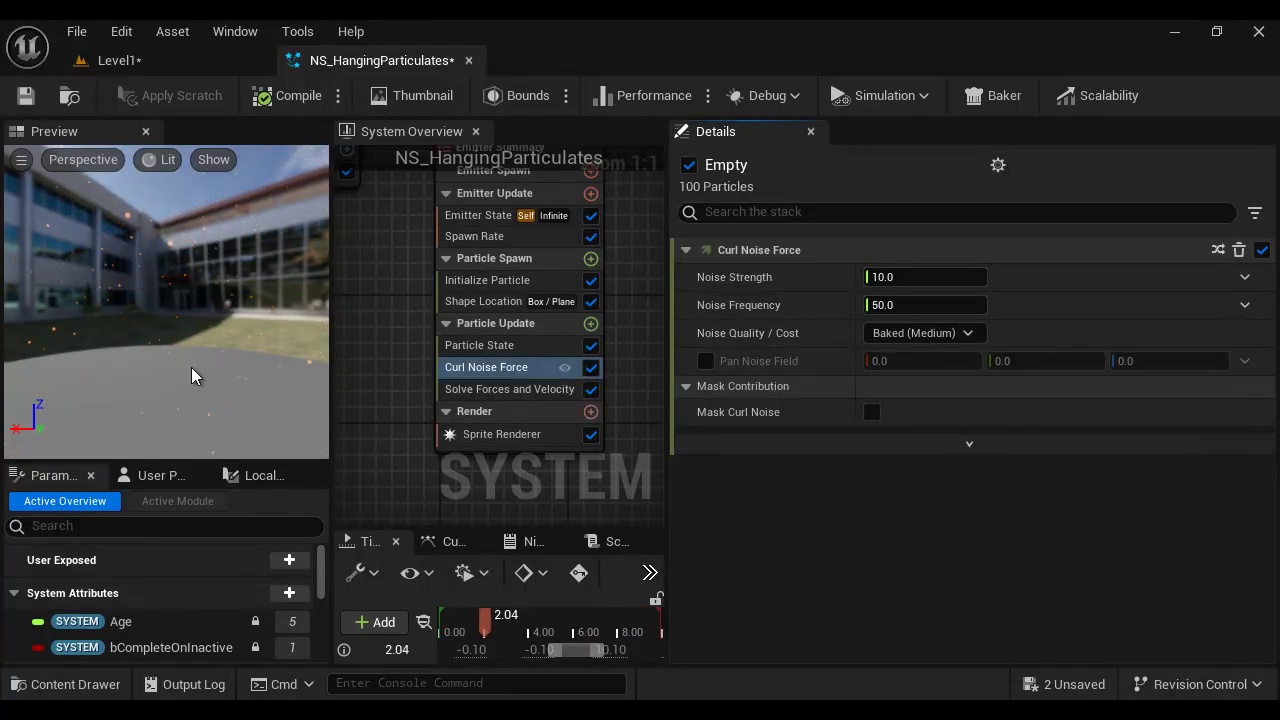
{"action": "left_click_drag", "start_coordinate": [191, 367], "coordinate": [239, 242]}
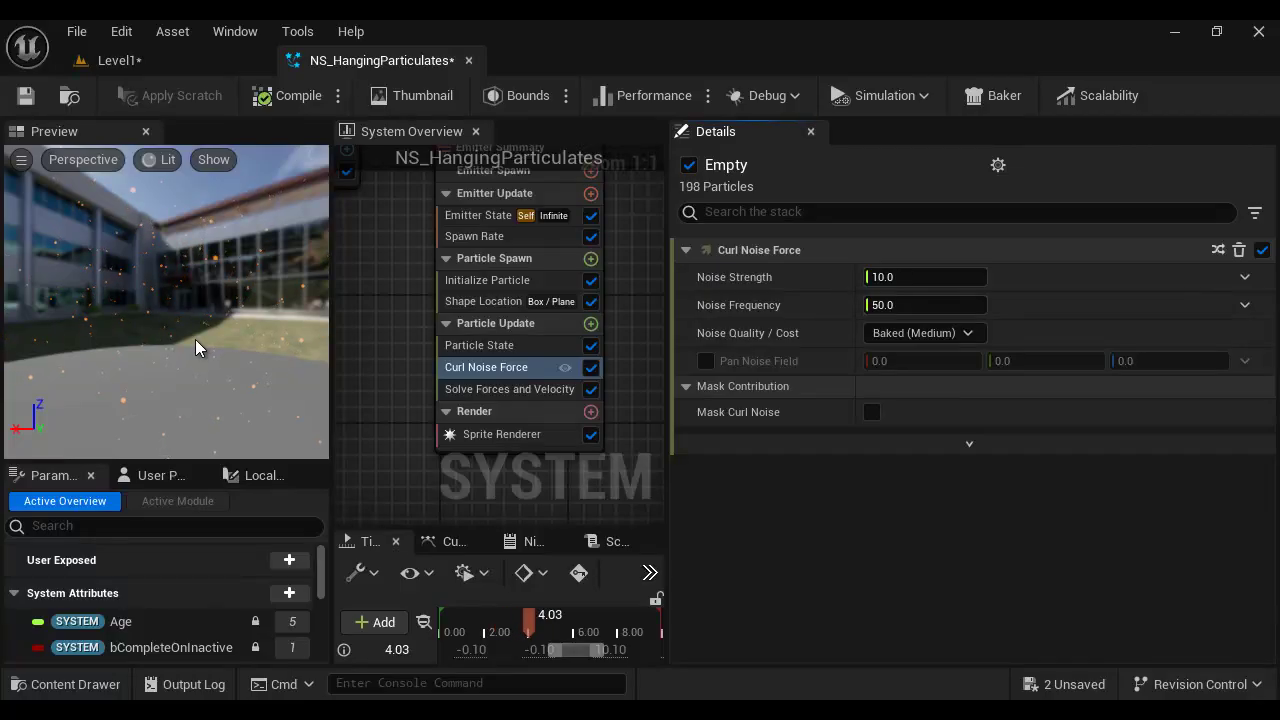
Step: Set the Noise Strength of the Curl Noise Force to 5
{"action": "left_click", "coordinate": [900, 277]}
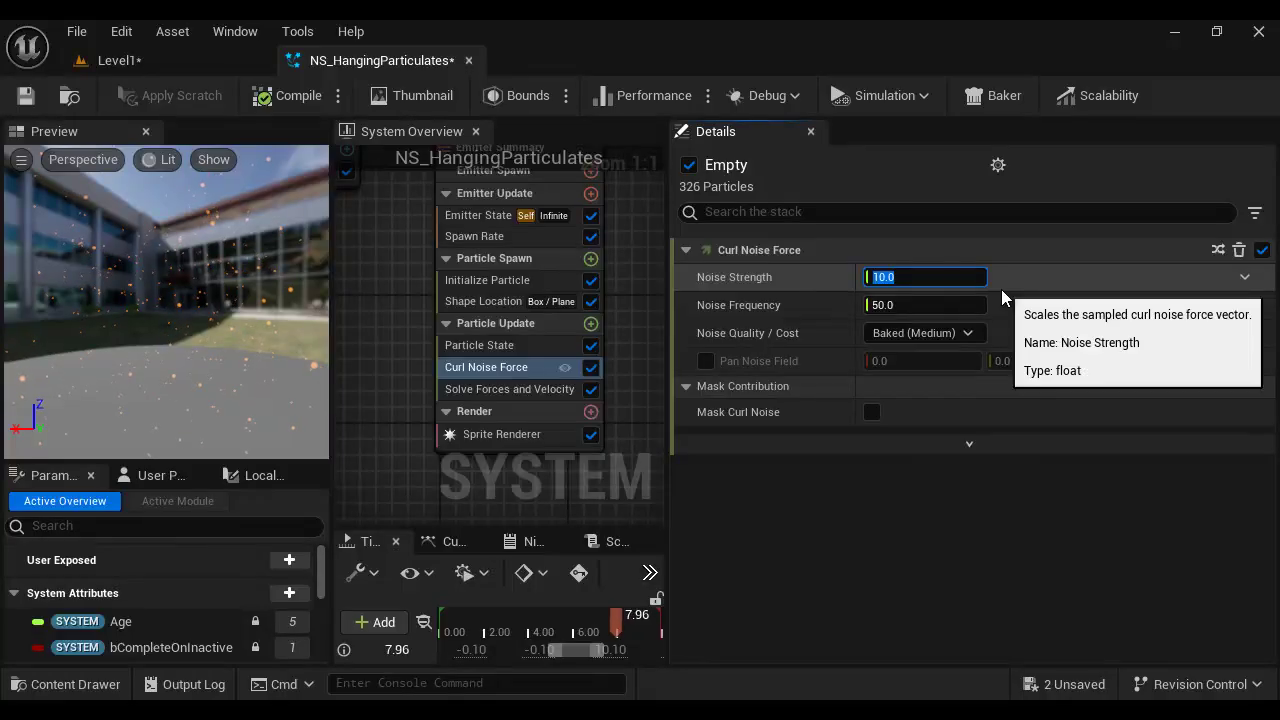
{"action": "type", "text": "5"}
{"action": "key", "text": "Return"}
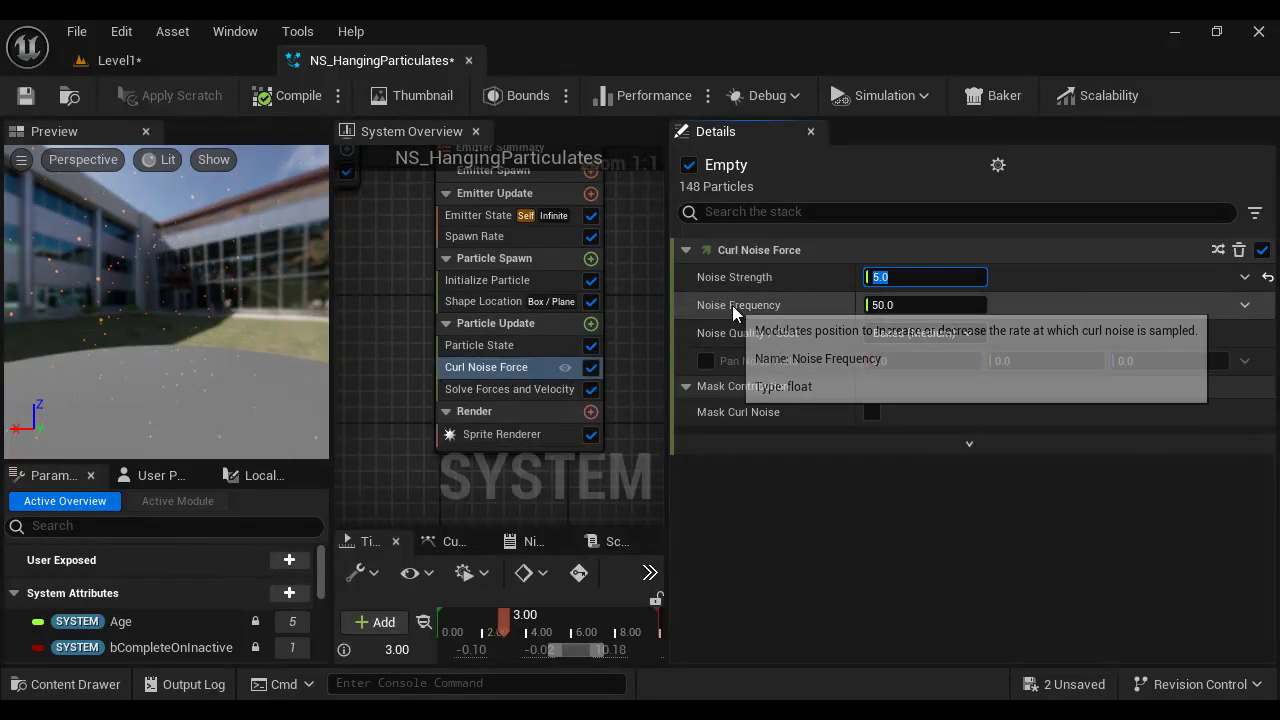
Step: Set the Noise Frequency of the Curl Noise Force to 25
{"action": "left_click", "coordinate": [951, 305]}
{"action": "type", "text": "25"}
{"action": "key", "text": "Return"}
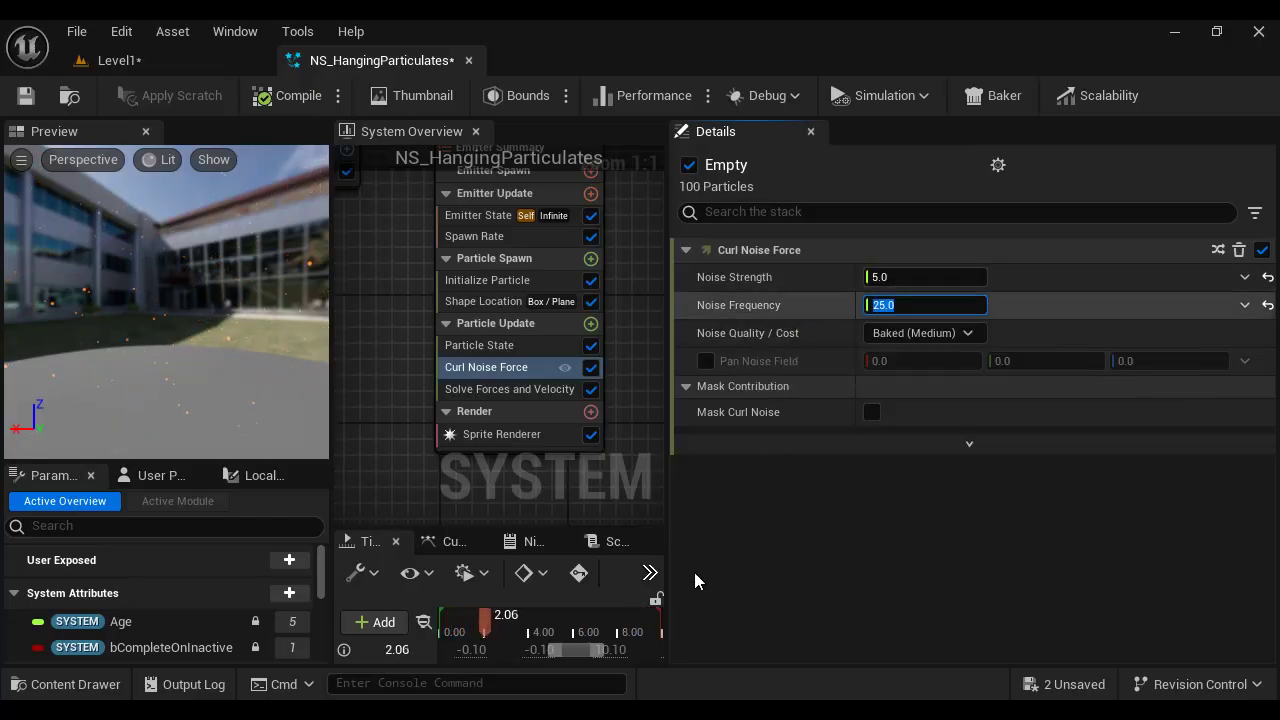
Step: Correct the Noise Strength entry in the Word notes to 5, check the Noise Frequency entry, and return to Unreal Editor
{"action": "key", "text": "alt+Tab"}
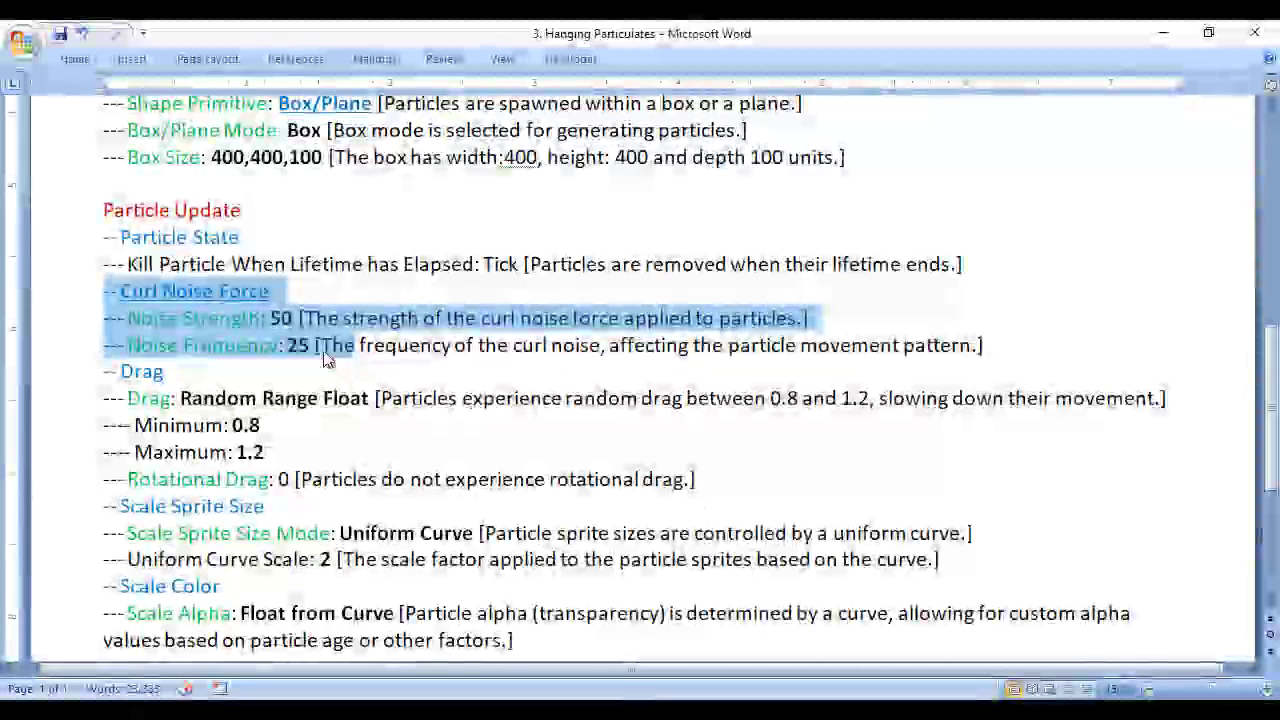
{"action": "left_click", "coordinate": [301, 306]}
{"action": "key", "text": "BackSpace"}
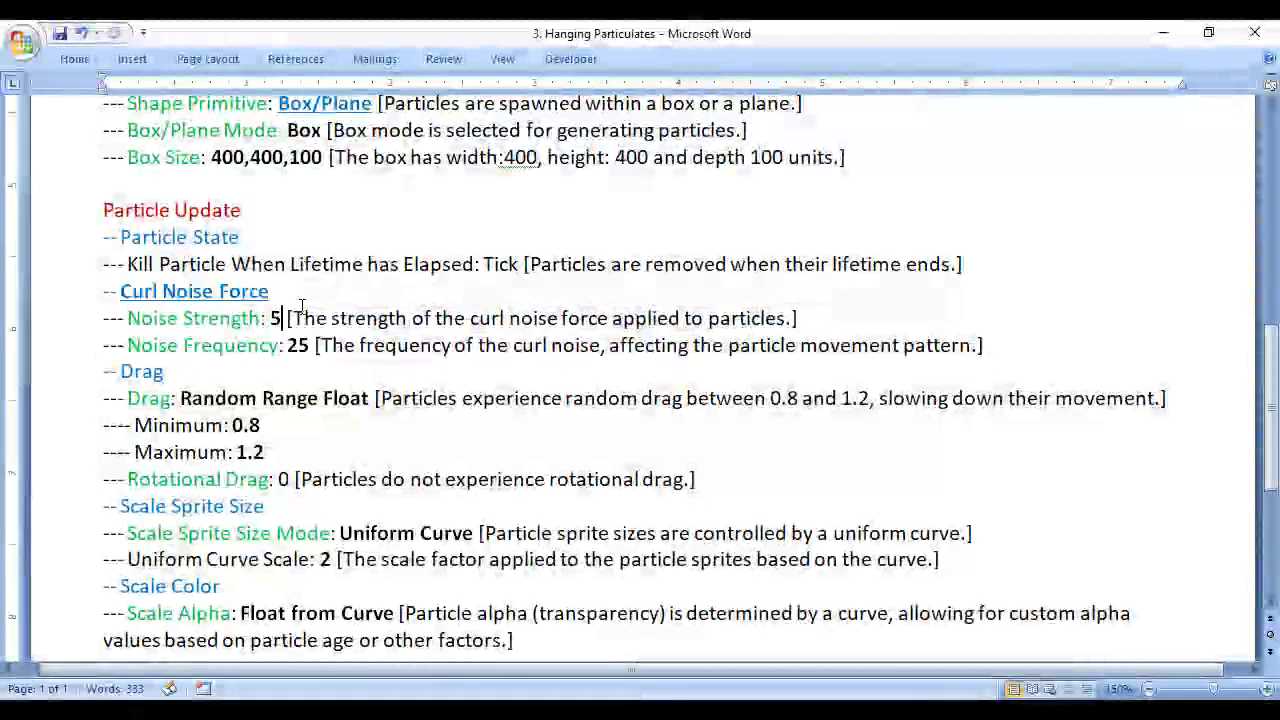
{"action": "left_click_drag", "start_coordinate": [295, 345], "coordinate": [286, 345]}
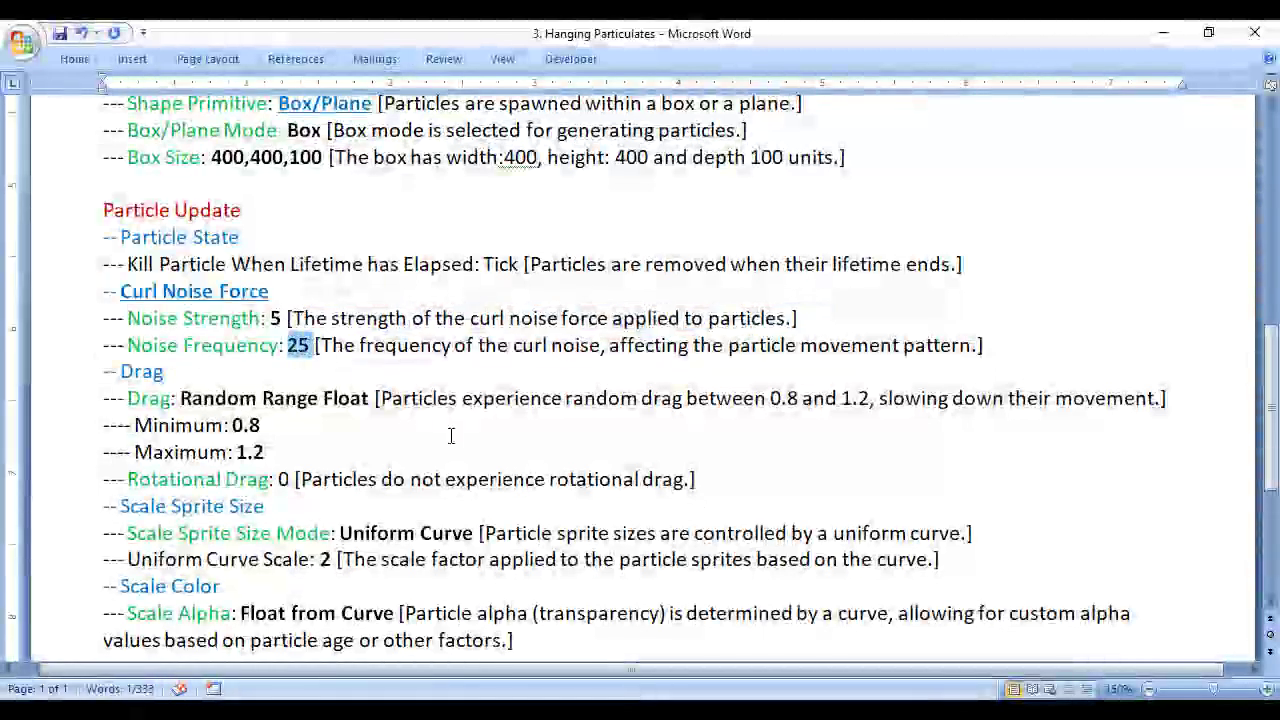
{"action": "key", "text": "alt+Tab"}
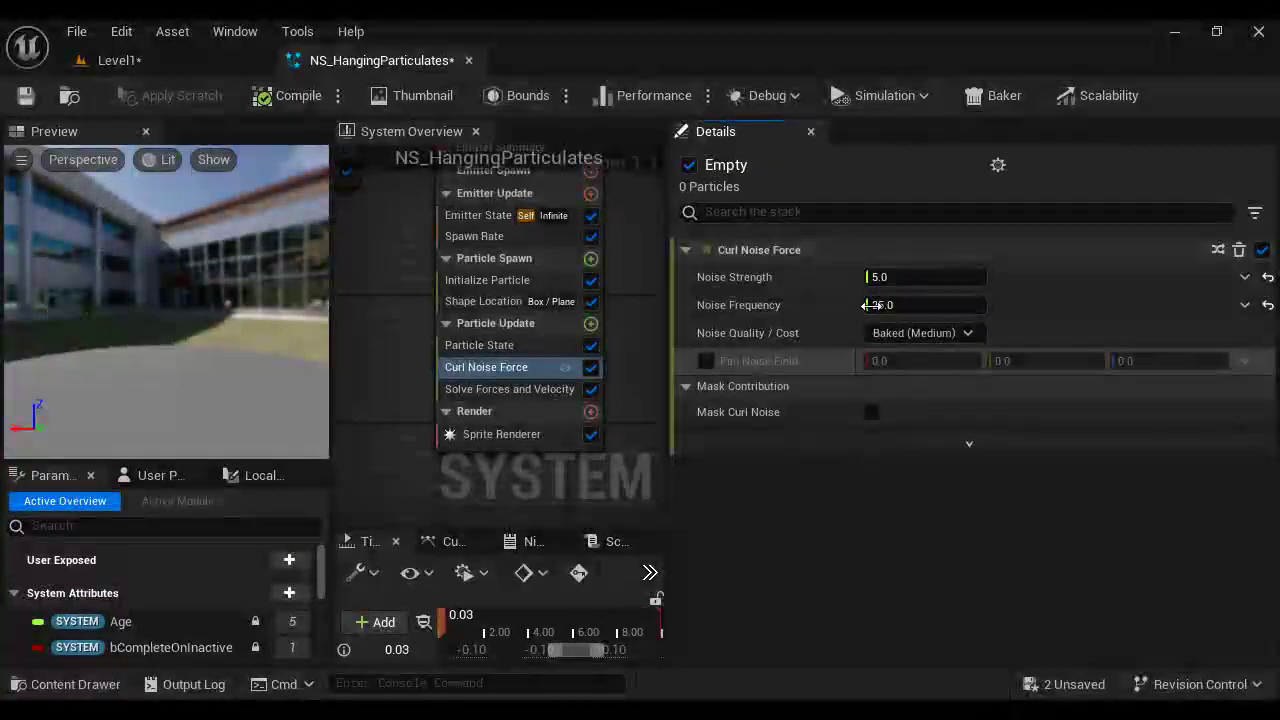
Step: Try a Noise Strength of 100 on the Curl Noise Force and restore it to 5
{"action": "left_click", "coordinate": [900, 277]}
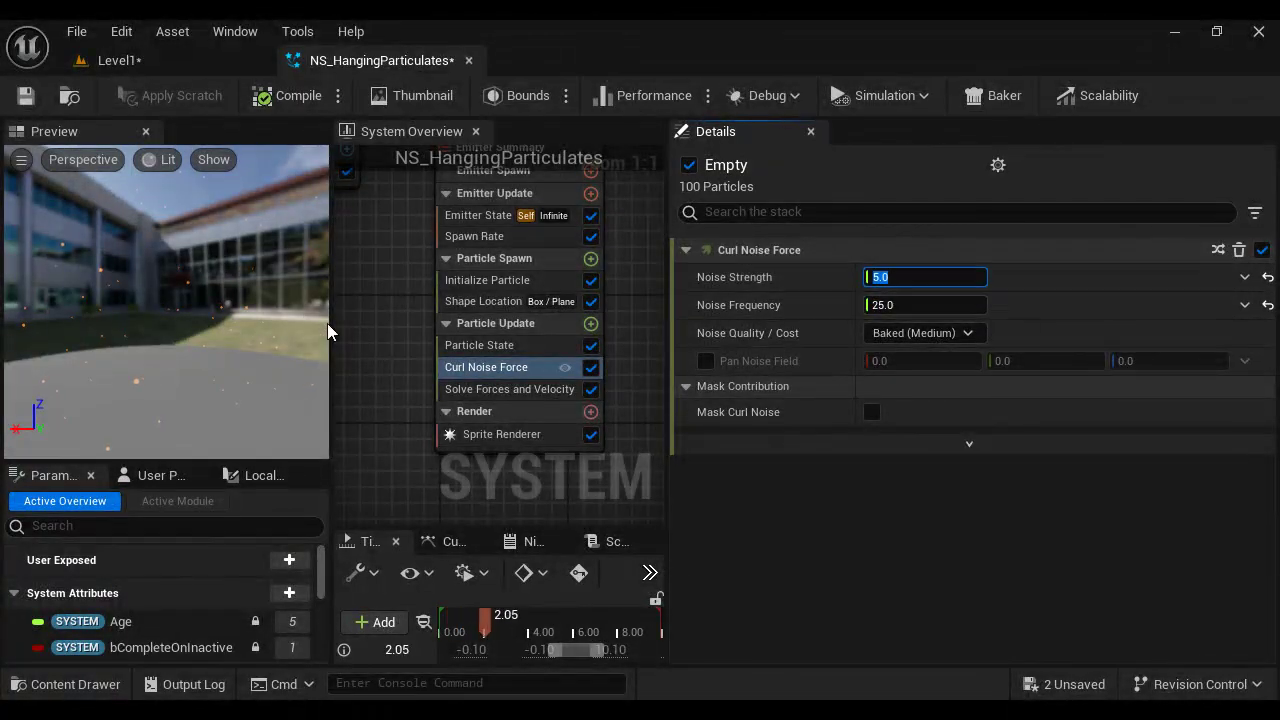
{"action": "type", "text": "100"}
{"action": "key", "text": "Return"}
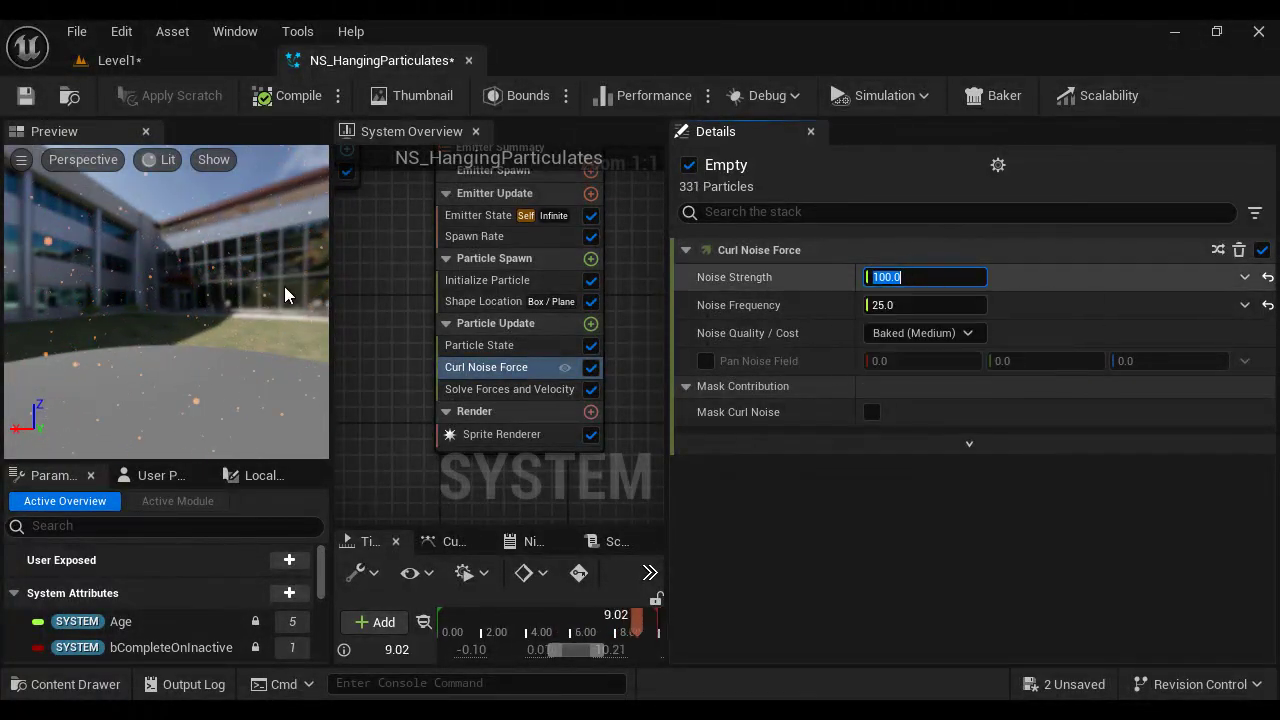
{"action": "type", "text": "5"}
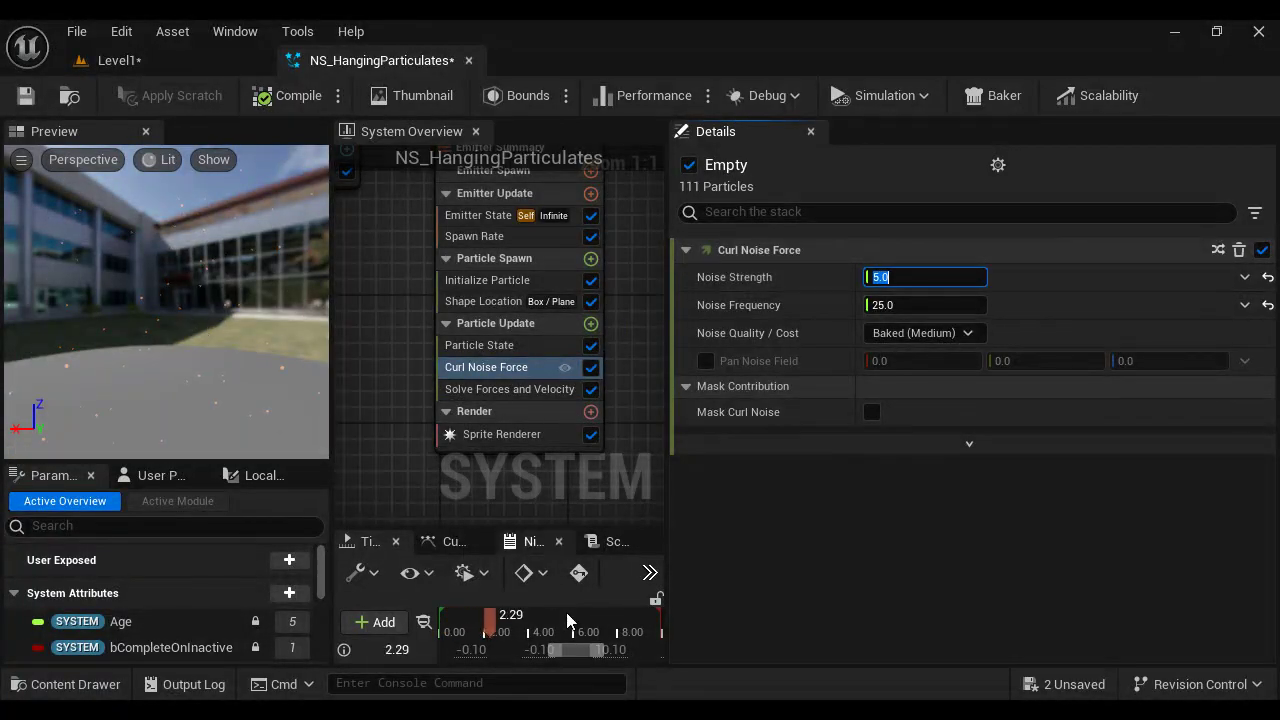
Step: Consult the Drag entries in the Word notes and add a Drag module to Particle Update in Unreal Editor
{"action": "mouse_move", "coordinate": [556, 708]}
{"action": "left_click", "coordinate": [777, 631]}
{"action": "scroll", "coordinate": [729, 364], "scroll_direction": "down", "scroll_amount": 1}
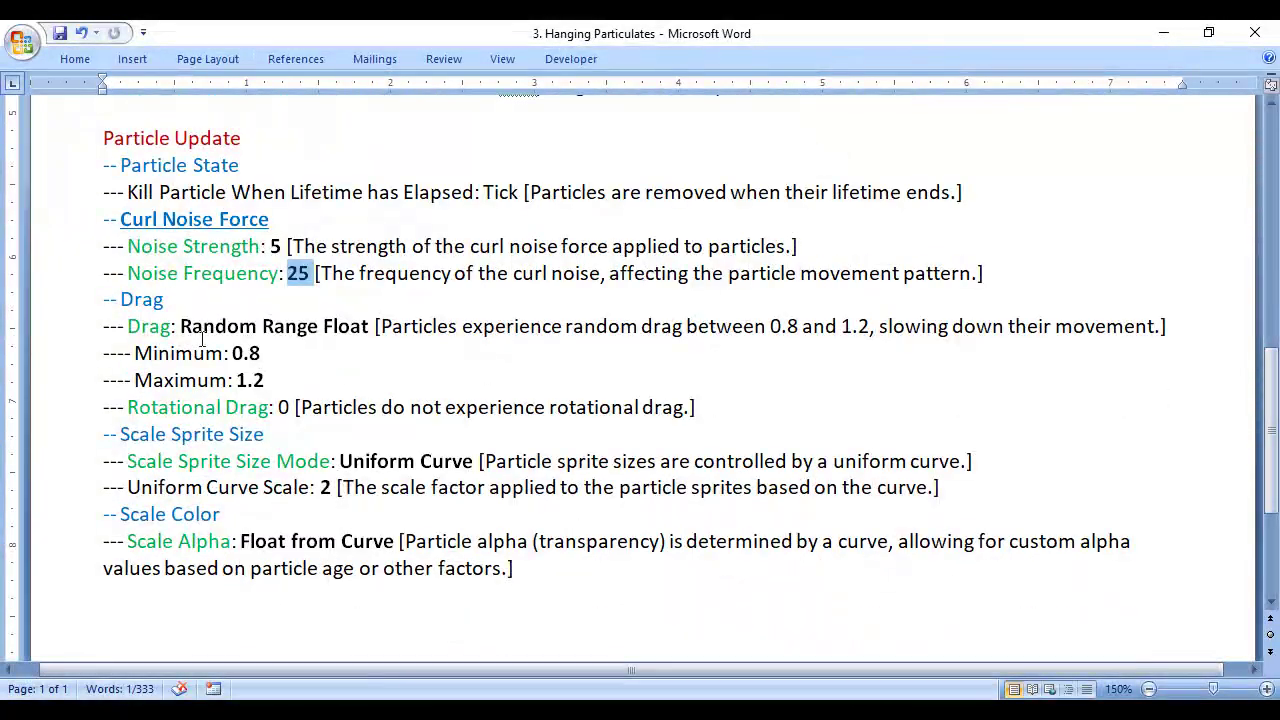
{"action": "left_click_drag", "start_coordinate": [93, 301], "coordinate": [294, 374]}
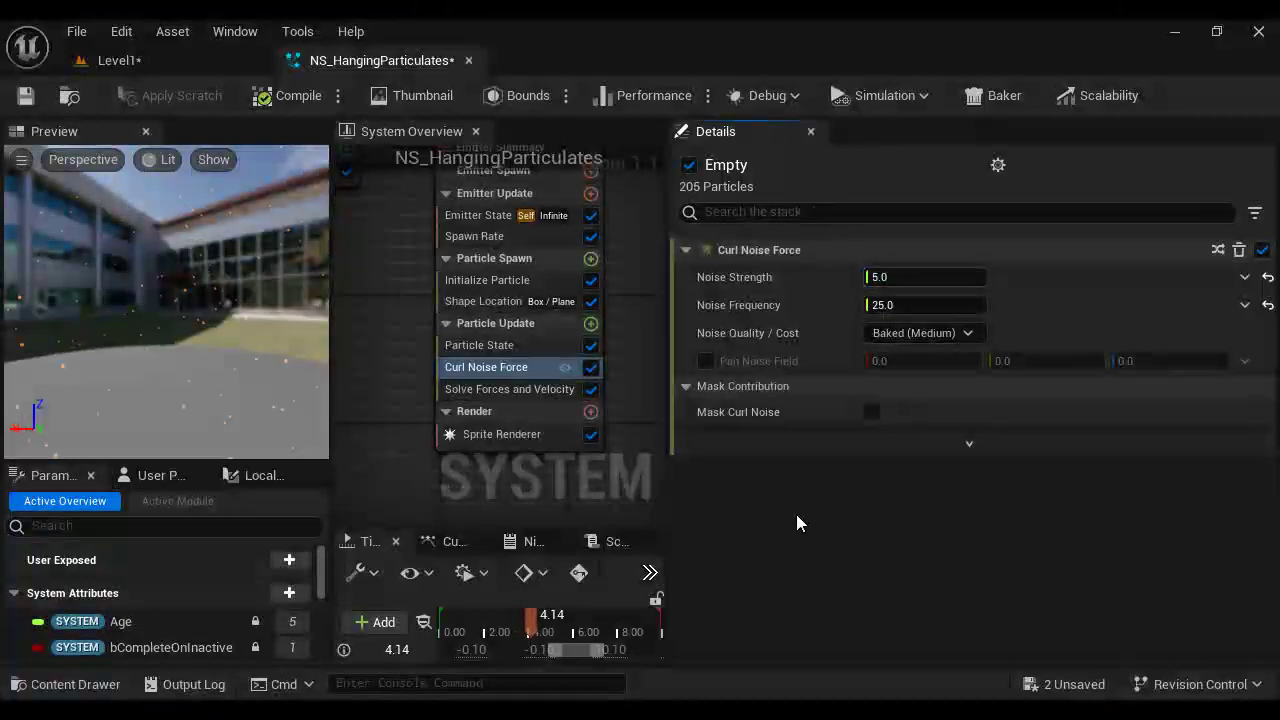
{"action": "left_click", "coordinate": [591, 323]}
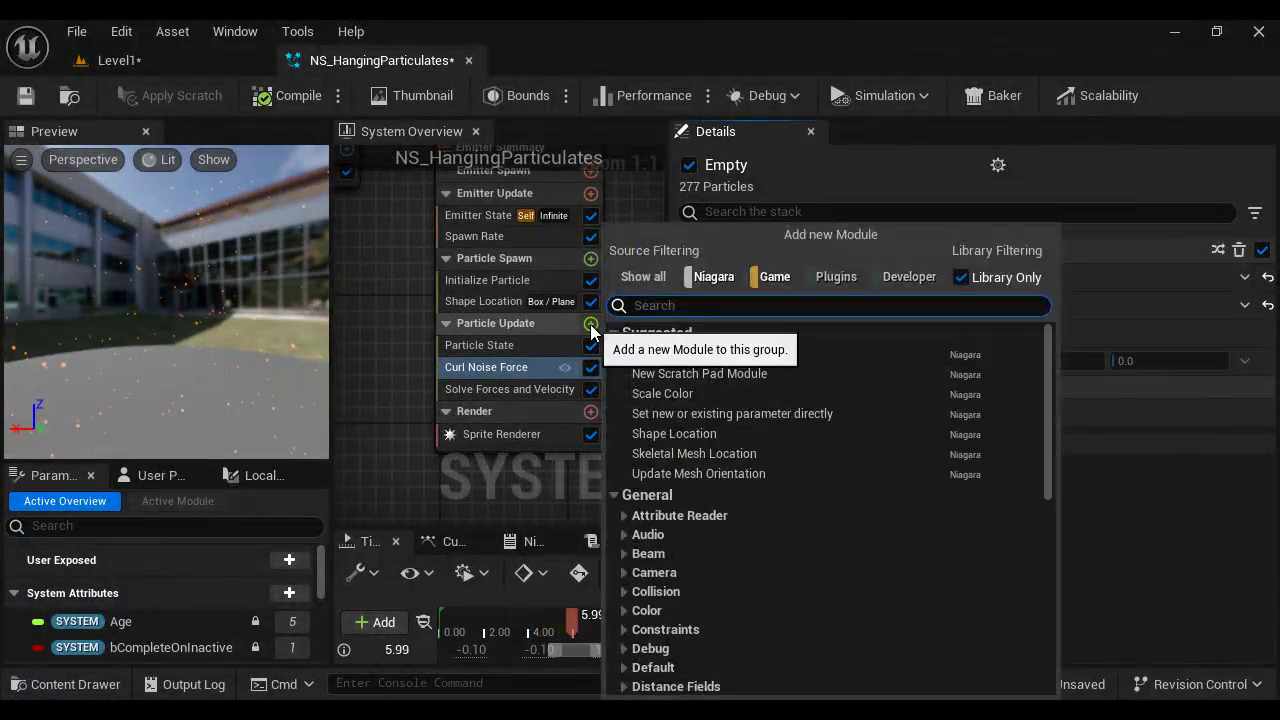
{"action": "type", "text": "drag"}
{"action": "left_click", "coordinate": [662, 374]}
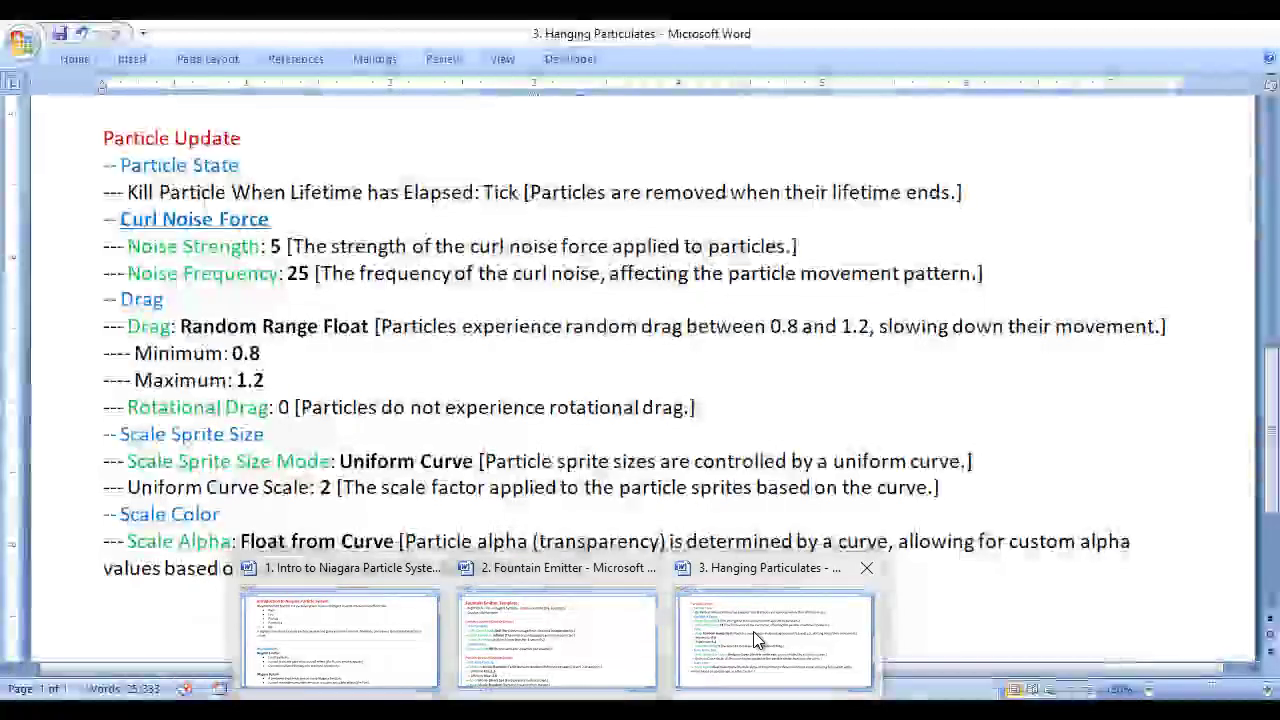
Step: Check the drag range in the Word notes and make the Drag value a Random Range Float in Unreal Editor
{"action": "left_click", "coordinate": [757, 634]}
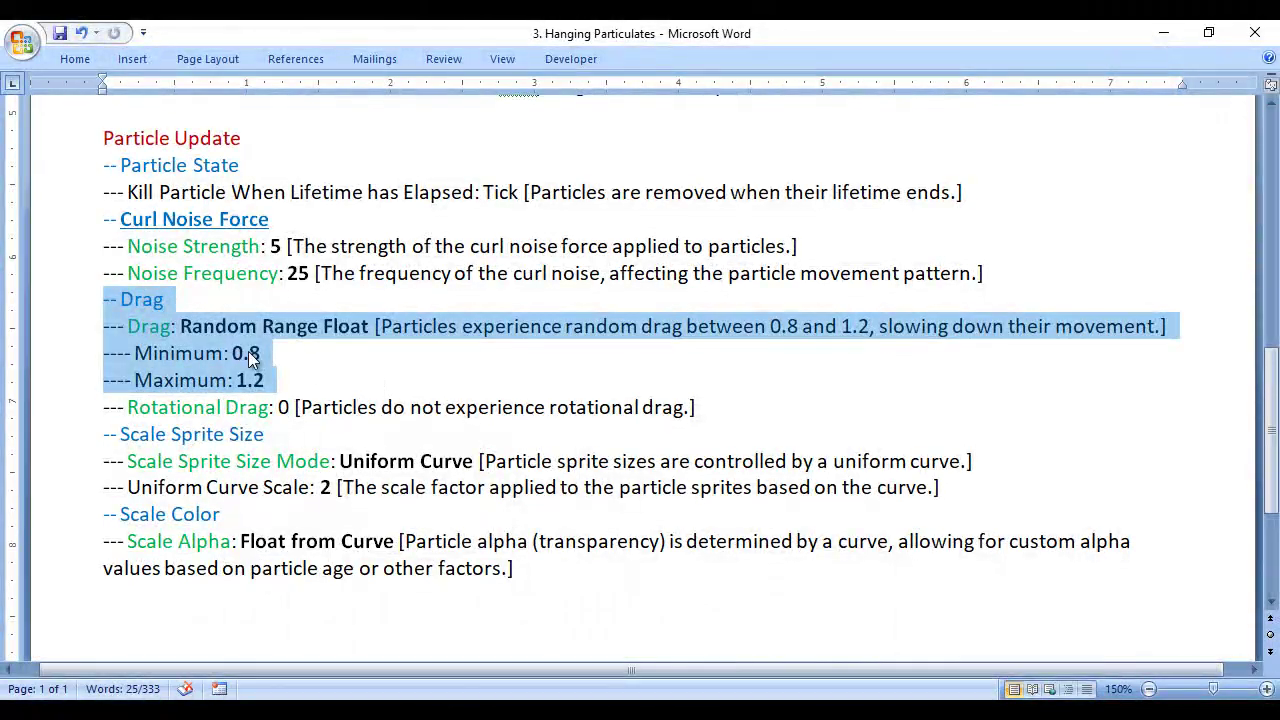
{"action": "left_click", "coordinate": [252, 360]}
{"action": "left_click_drag", "start_coordinate": [267, 352], "coordinate": [343, 388]}
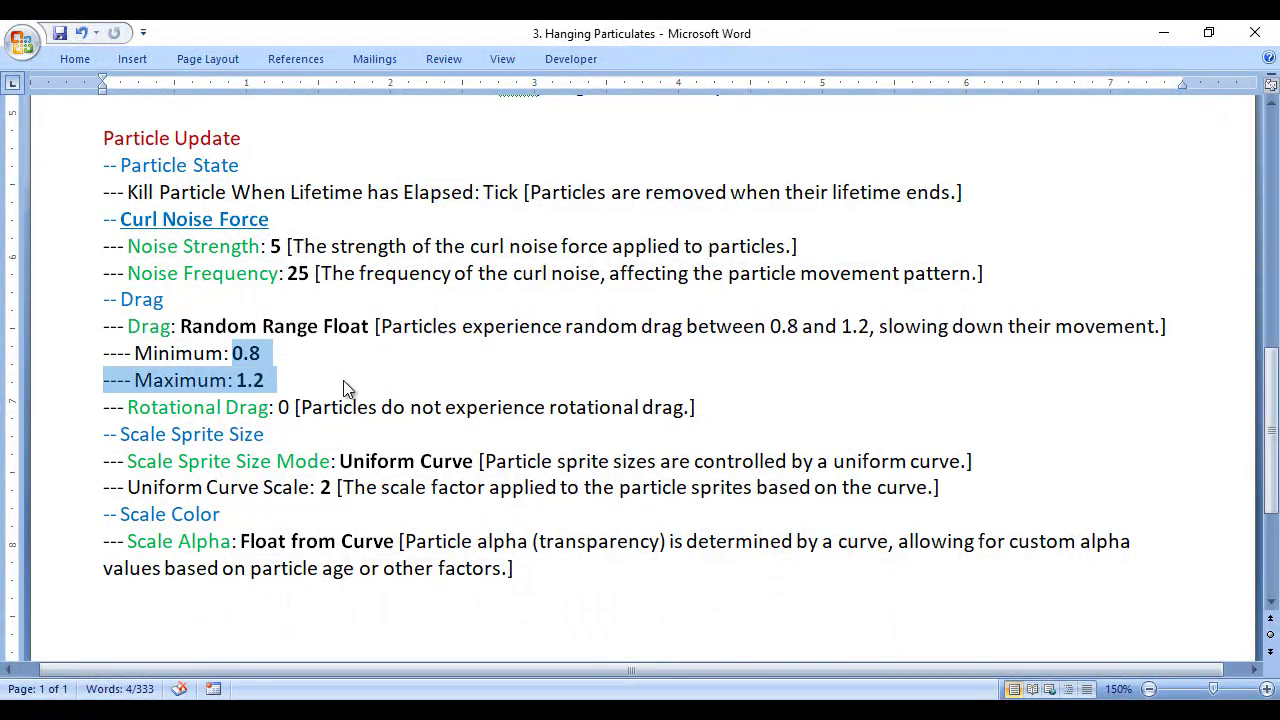
{"action": "left_click", "coordinate": [690, 545]}
{"action": "key", "text": "alt+Tab"}
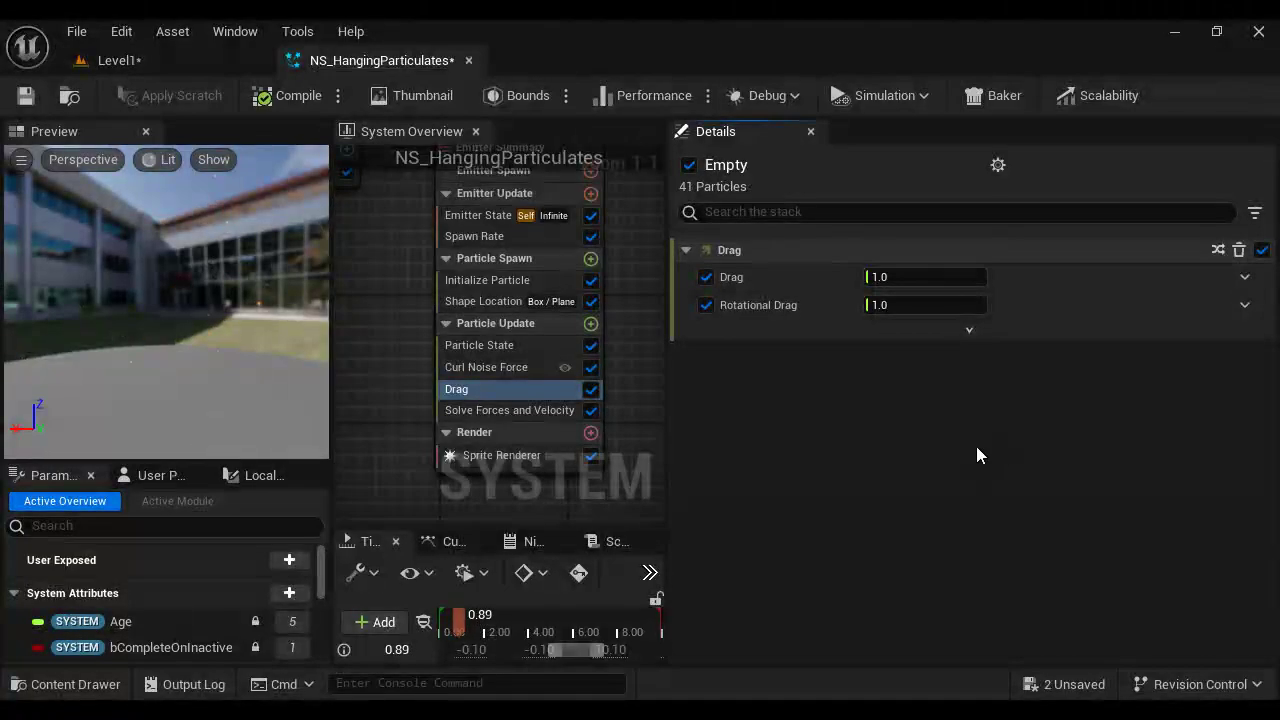
{"action": "left_click", "coordinate": [1250, 284]}
{"action": "left_click", "coordinate": [1245, 279]}
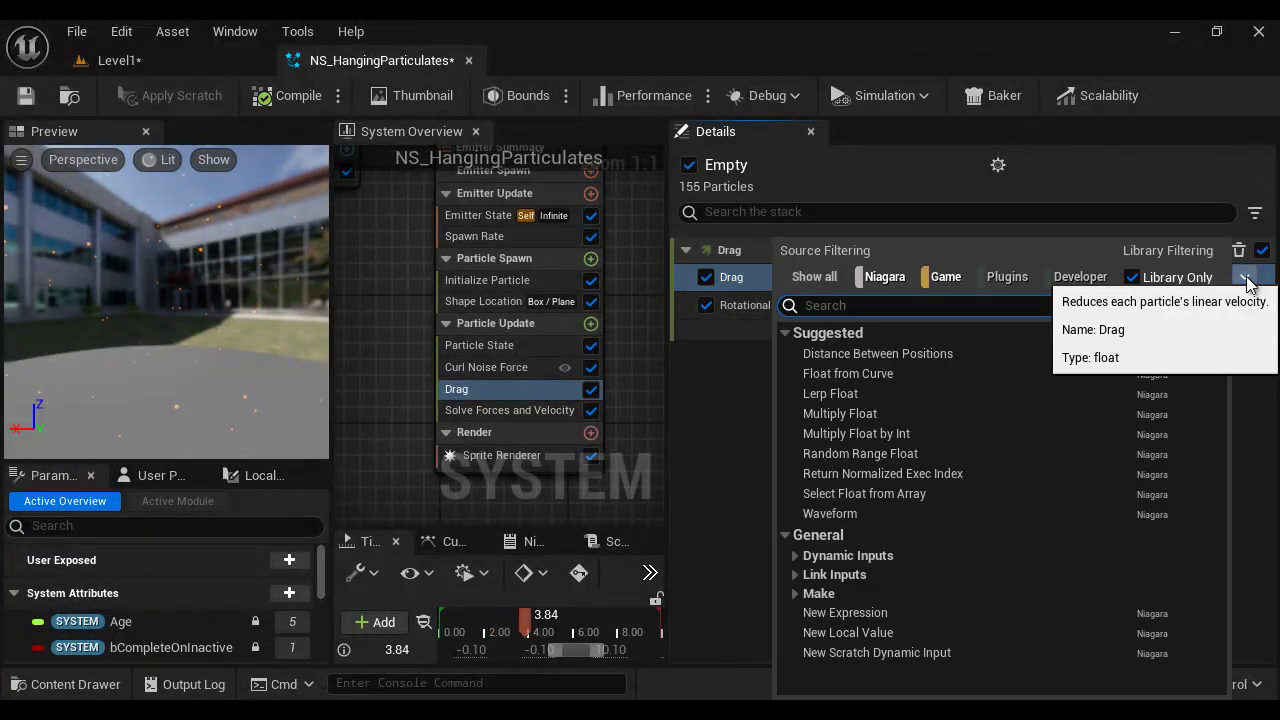
{"action": "left_click", "coordinate": [880, 454]}
Step: Set the random drag range to Minimum 0.8 and Maximum 1.2, and set Rotational Drag to 0
{"action": "left_click", "coordinate": [910, 305]}
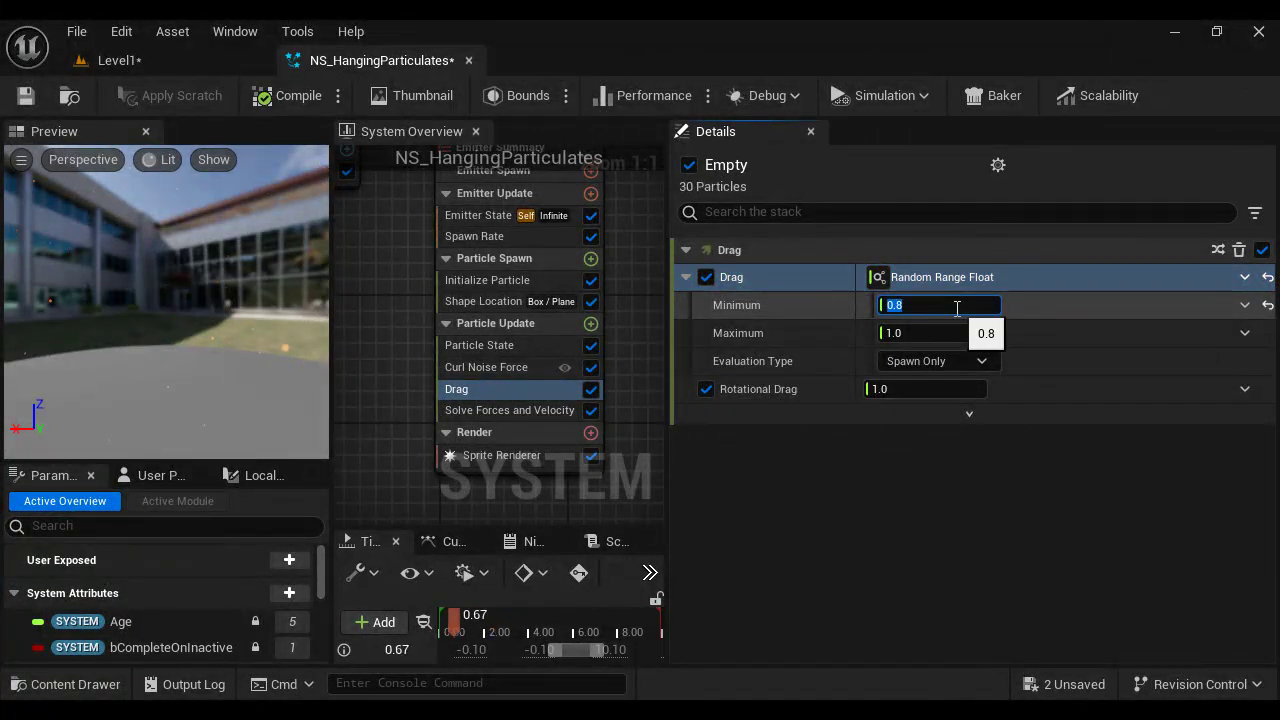
{"action": "type", "text": "1.2"}
{"action": "key", "text": "Return"}
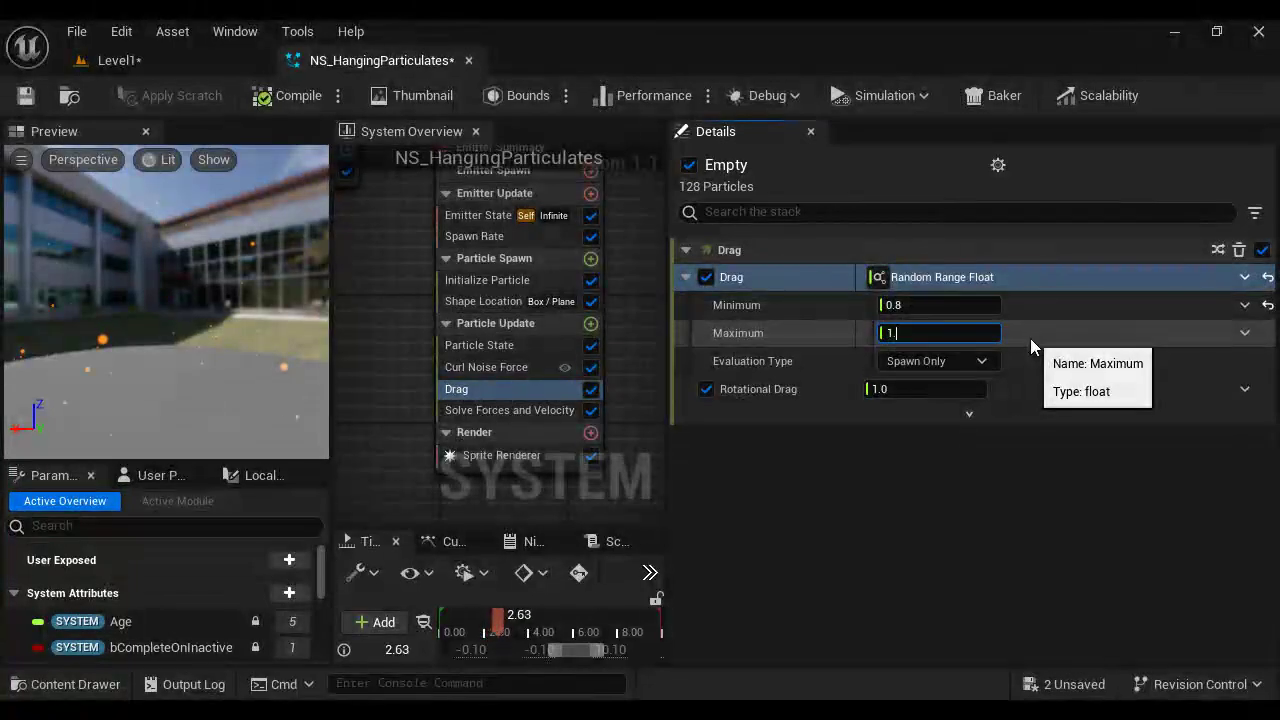
{"action": "left_click", "coordinate": [958, 389]}
{"action": "type", "text": "0"}
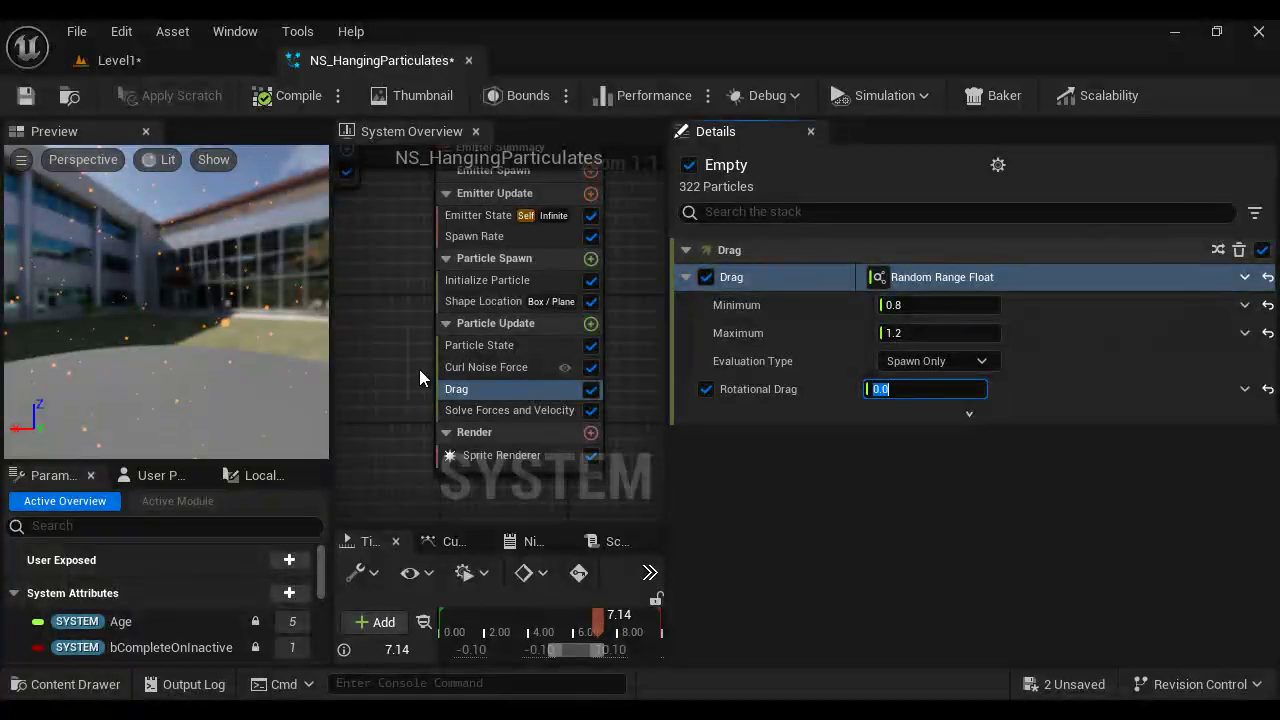
Step: Review the Curl Noise Force, consult the Word notes for the next module, and add Scale Sprite Size to Particle Update
{"action": "left_click", "coordinate": [513, 369]}
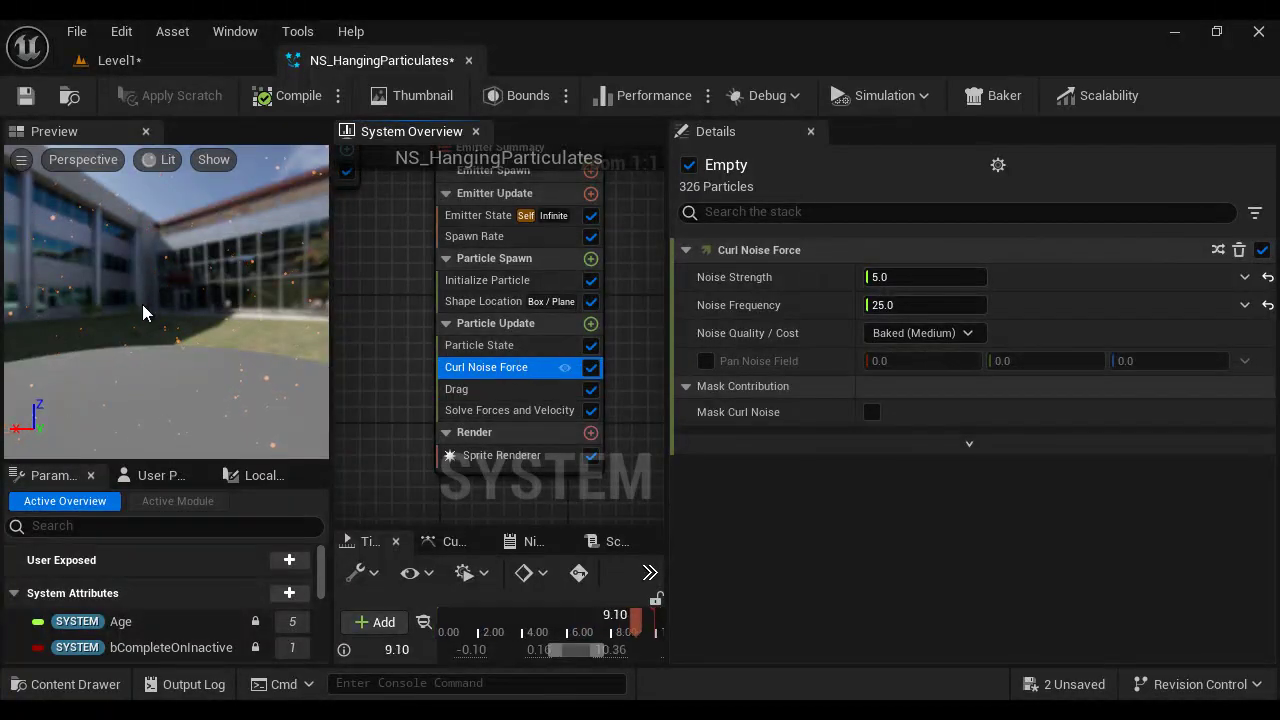
{"action": "left_click", "coordinate": [770, 655]}
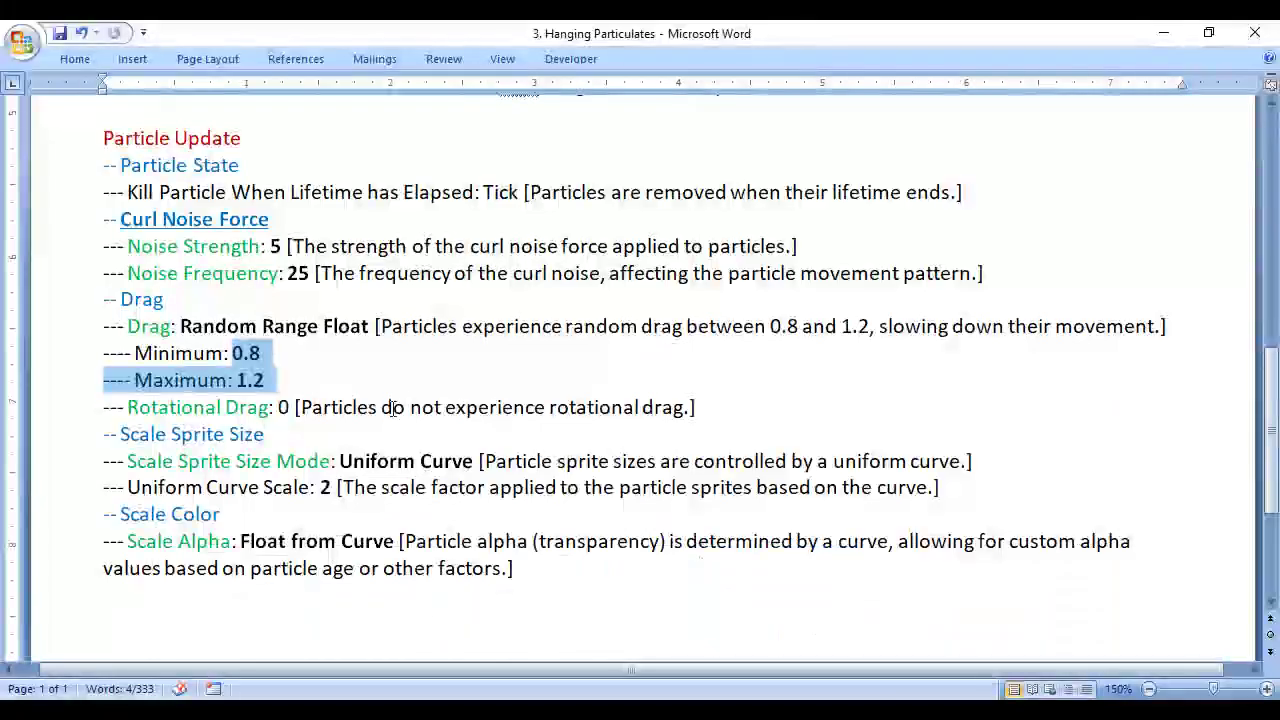
{"action": "left_click_drag", "start_coordinate": [100, 434], "coordinate": [290, 437]}
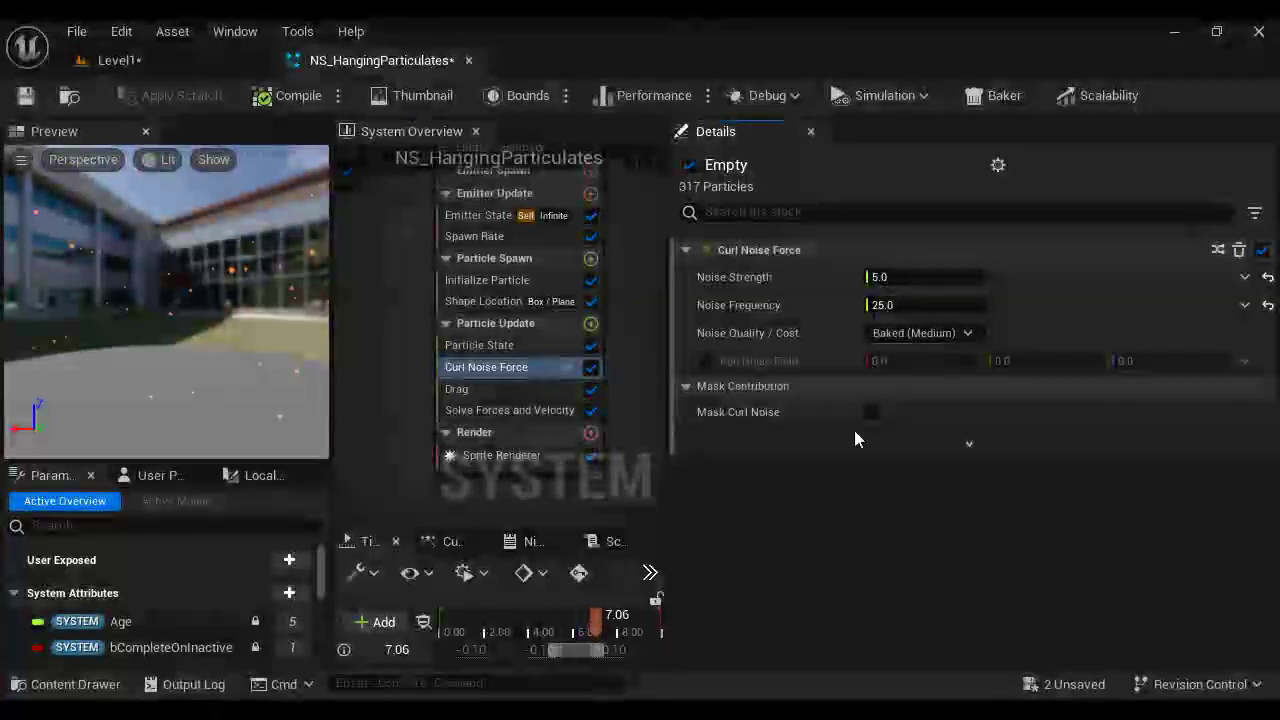
{"action": "left_click", "coordinate": [590, 326]}
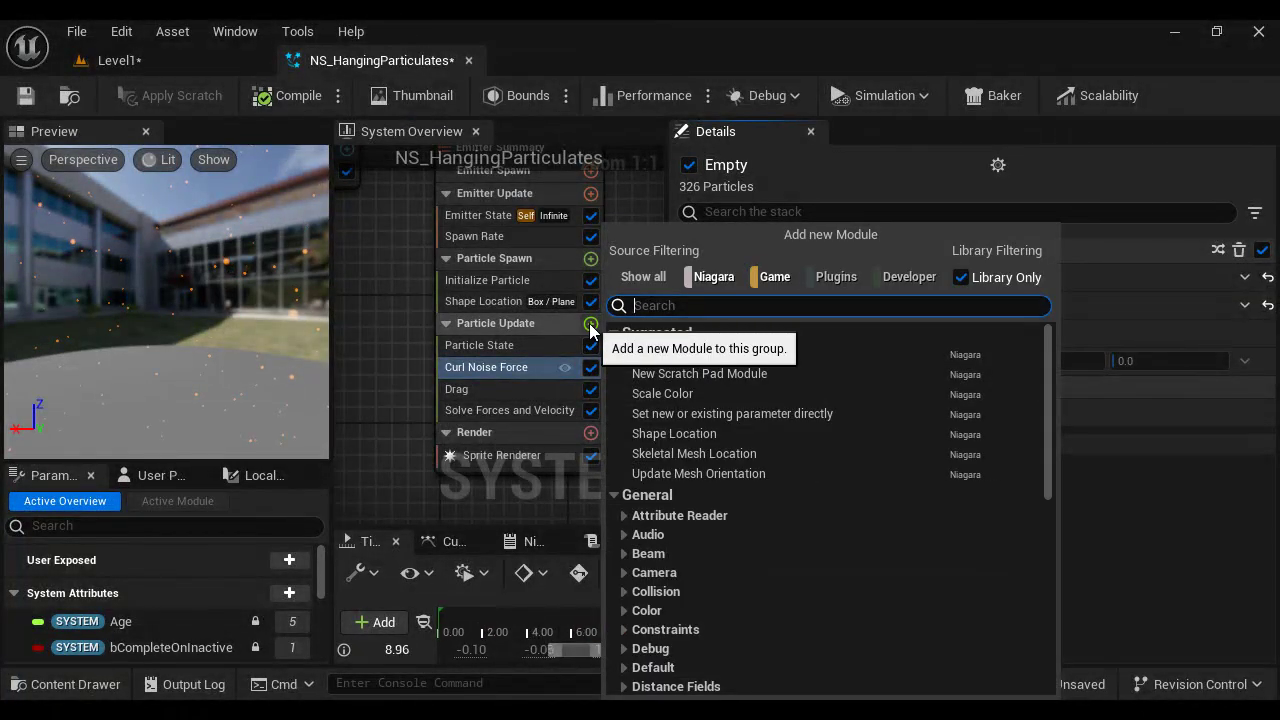
{"action": "type", "text": "scale"}
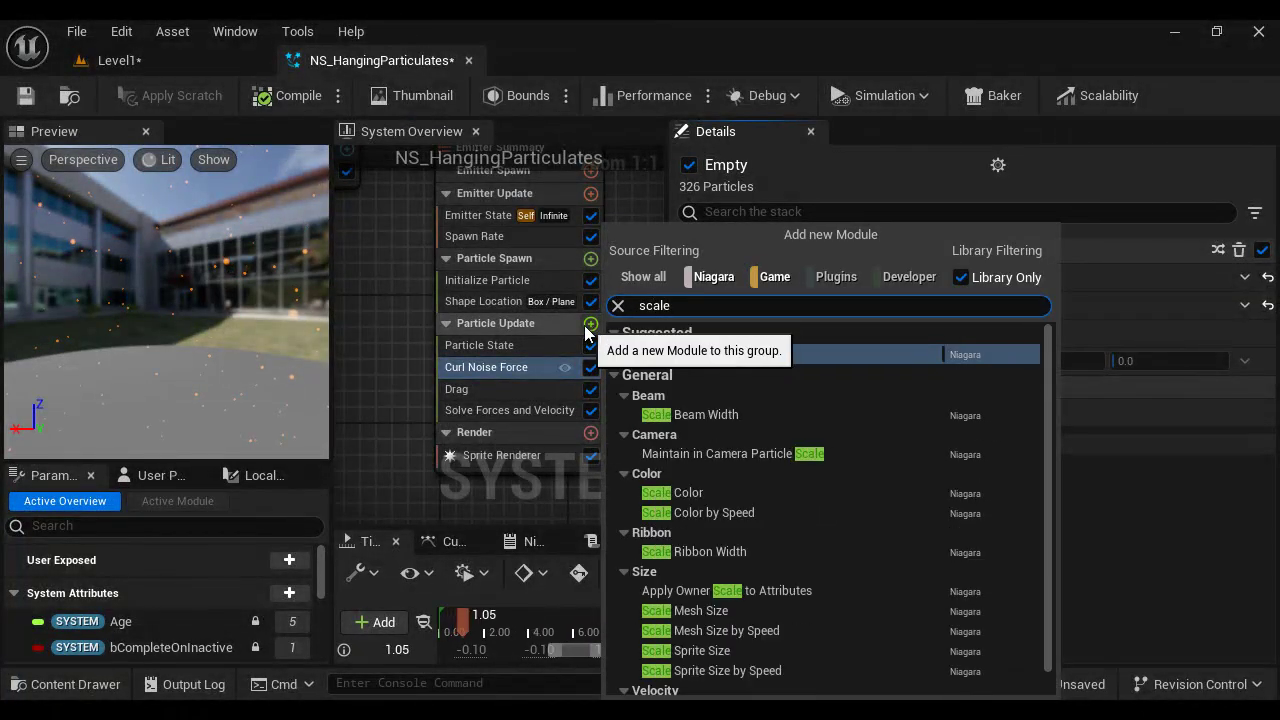
{"action": "type", "text": " s"}
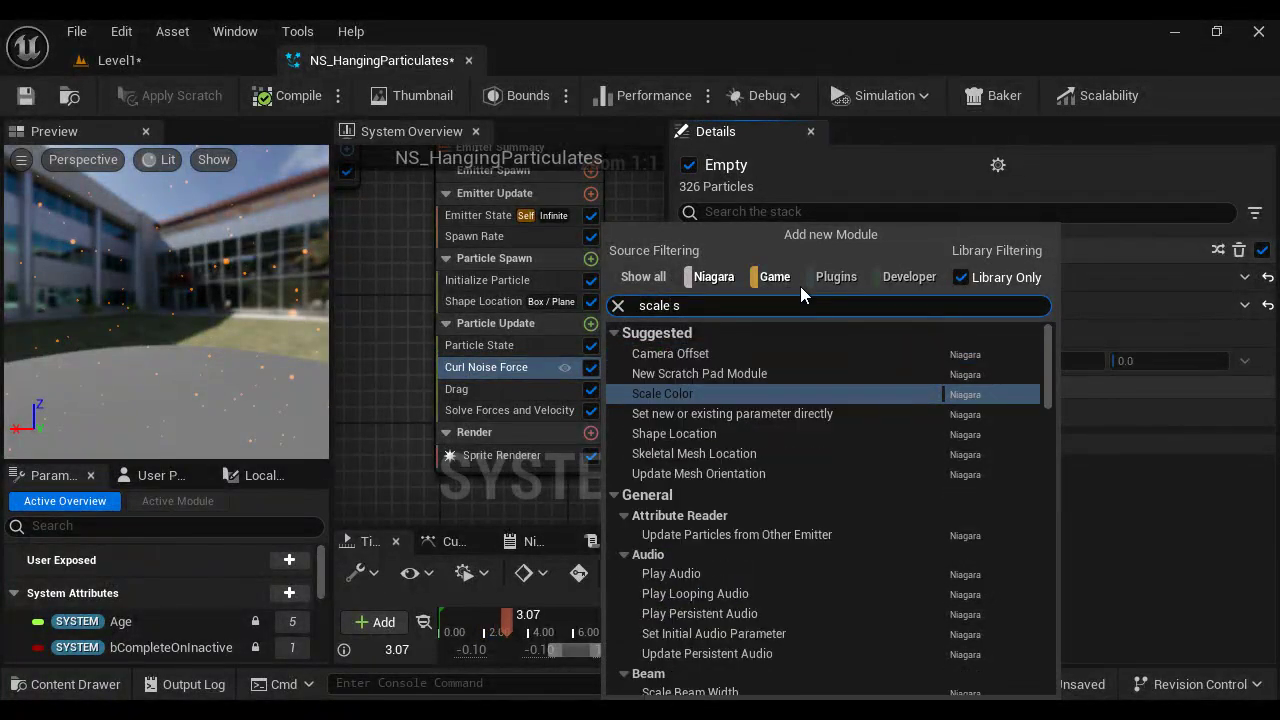
{"action": "type", "text": "pr"}
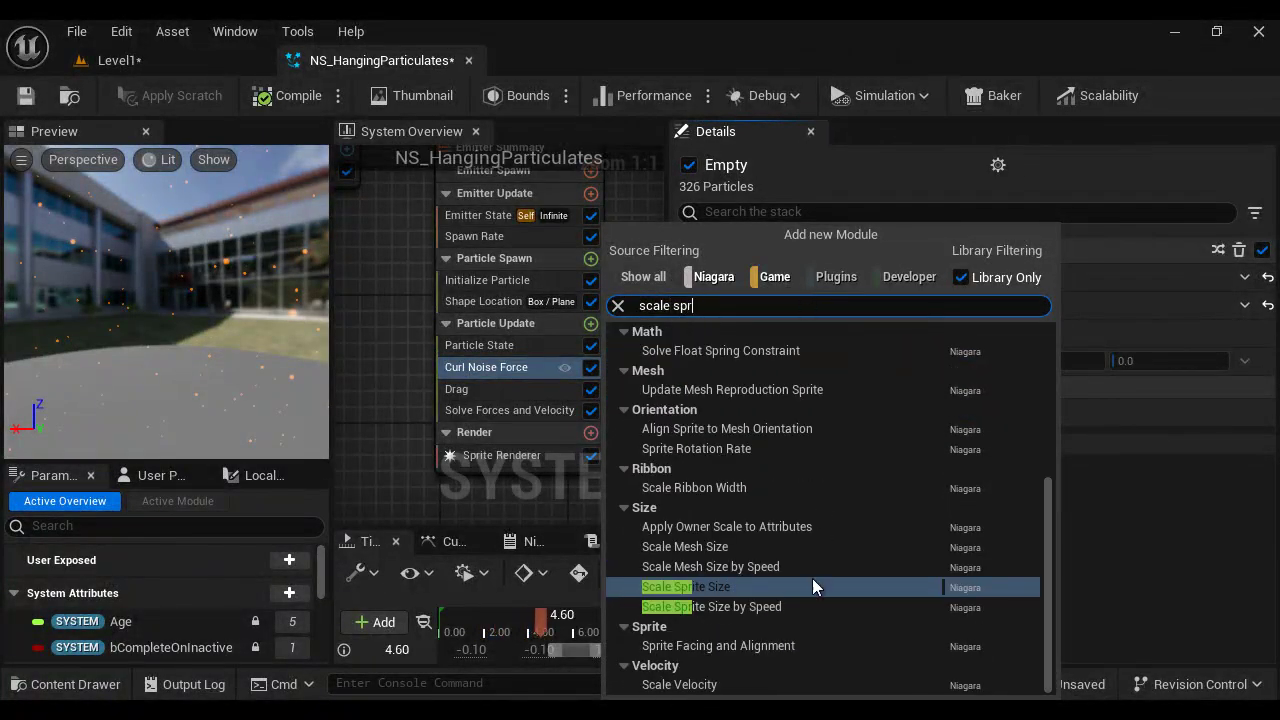
{"action": "left_click", "coordinate": [716, 588]}
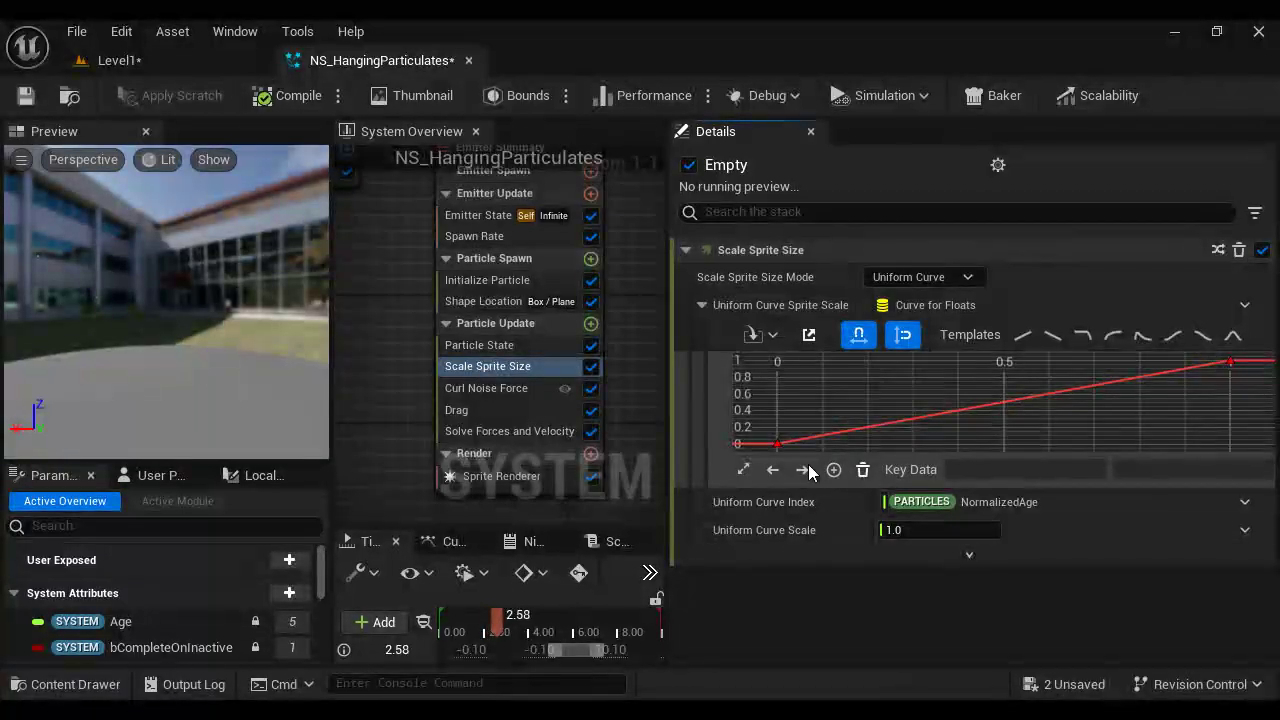
Step: Examine the start and end keys of the Scale Sprite Size curve and the sprite size range in Initialize Particle
{"action": "mouse_move", "coordinate": [781, 444]}
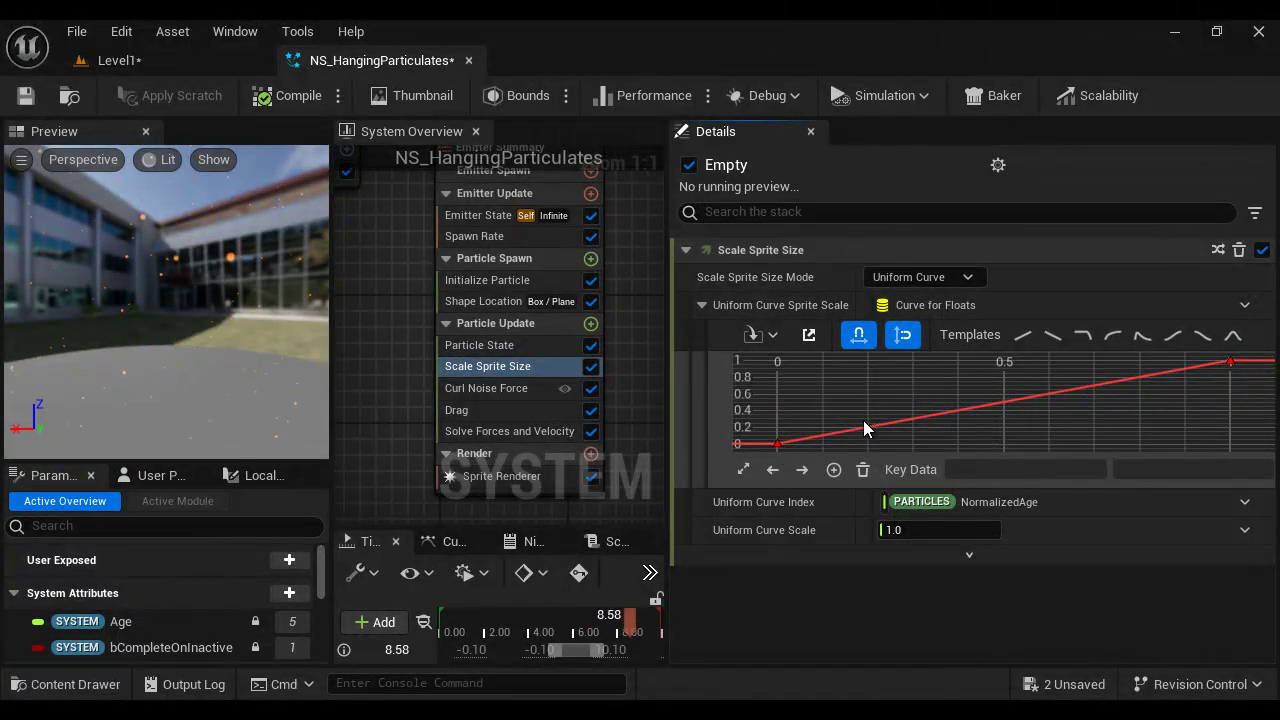
{"action": "mouse_move", "coordinate": [1230, 362]}
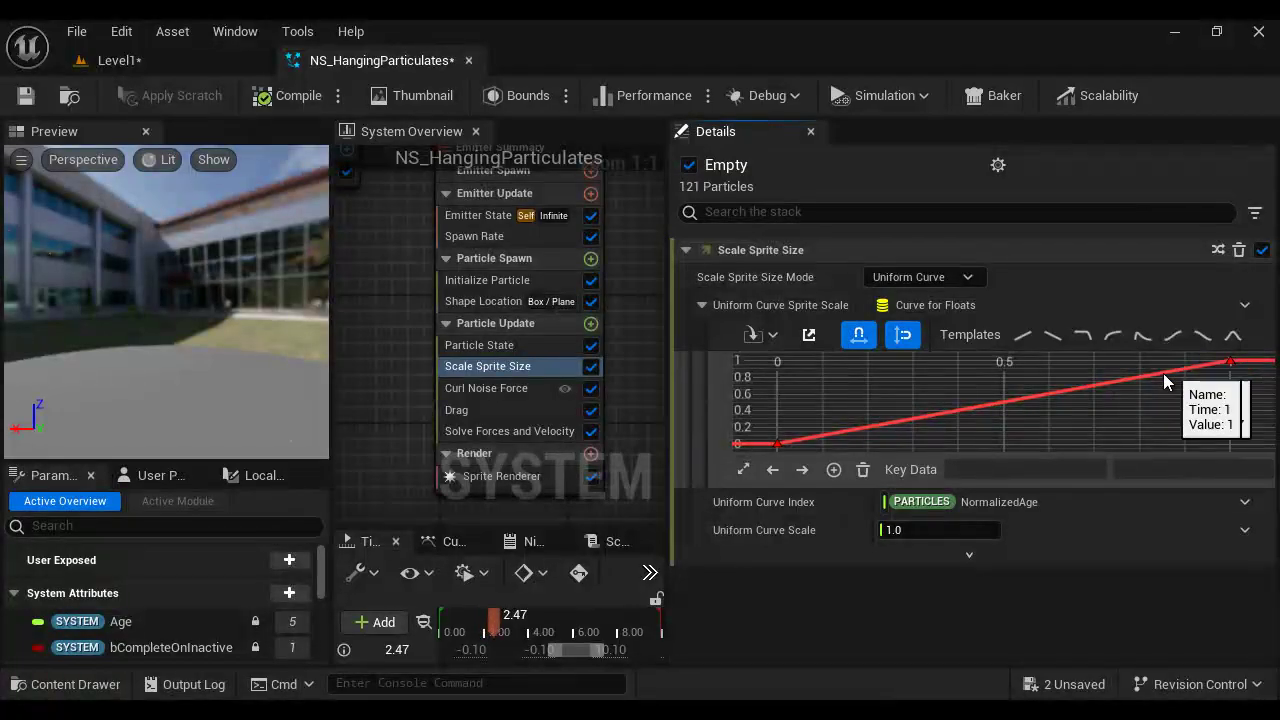
{"action": "left_click", "coordinate": [496, 280]}
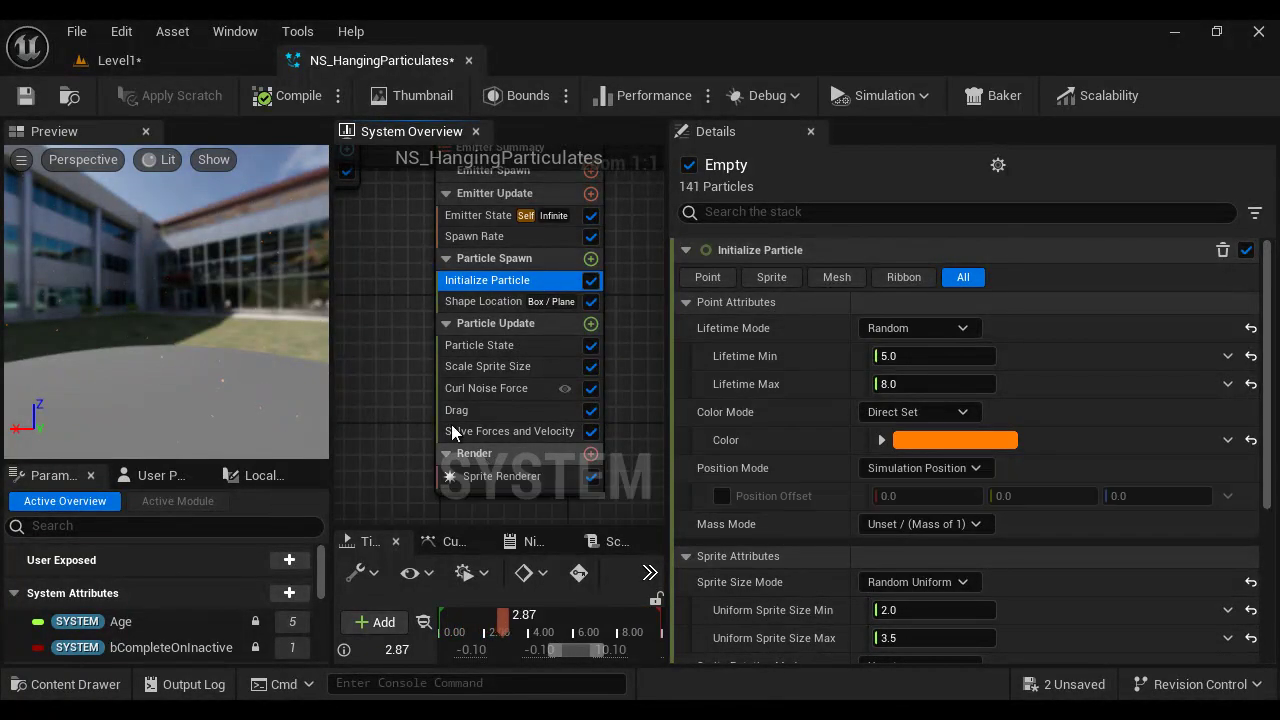
{"action": "left_click", "coordinate": [490, 366]}
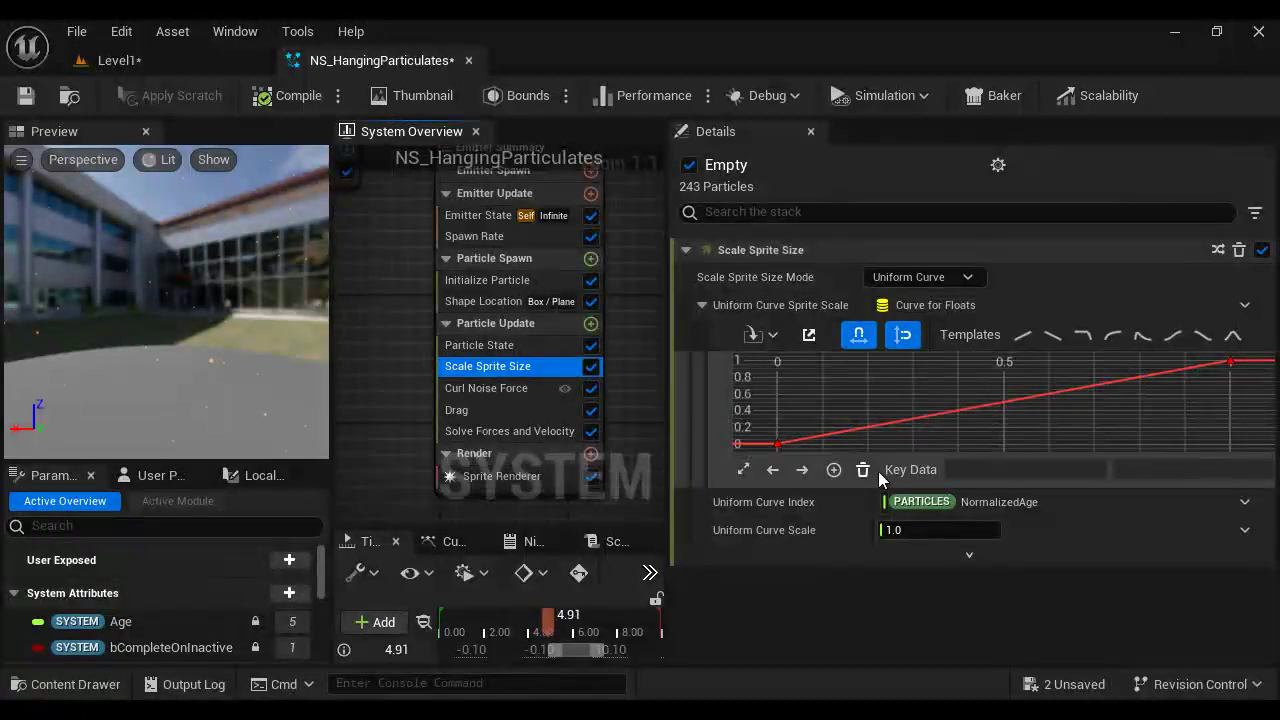
Step: Copy the Uniform Curve Scale value from the Word notes and set the Scale Sprite Size module's Uniform Curve Scale to 2 in Unreal Editor
{"action": "left_click", "coordinate": [884, 531]}
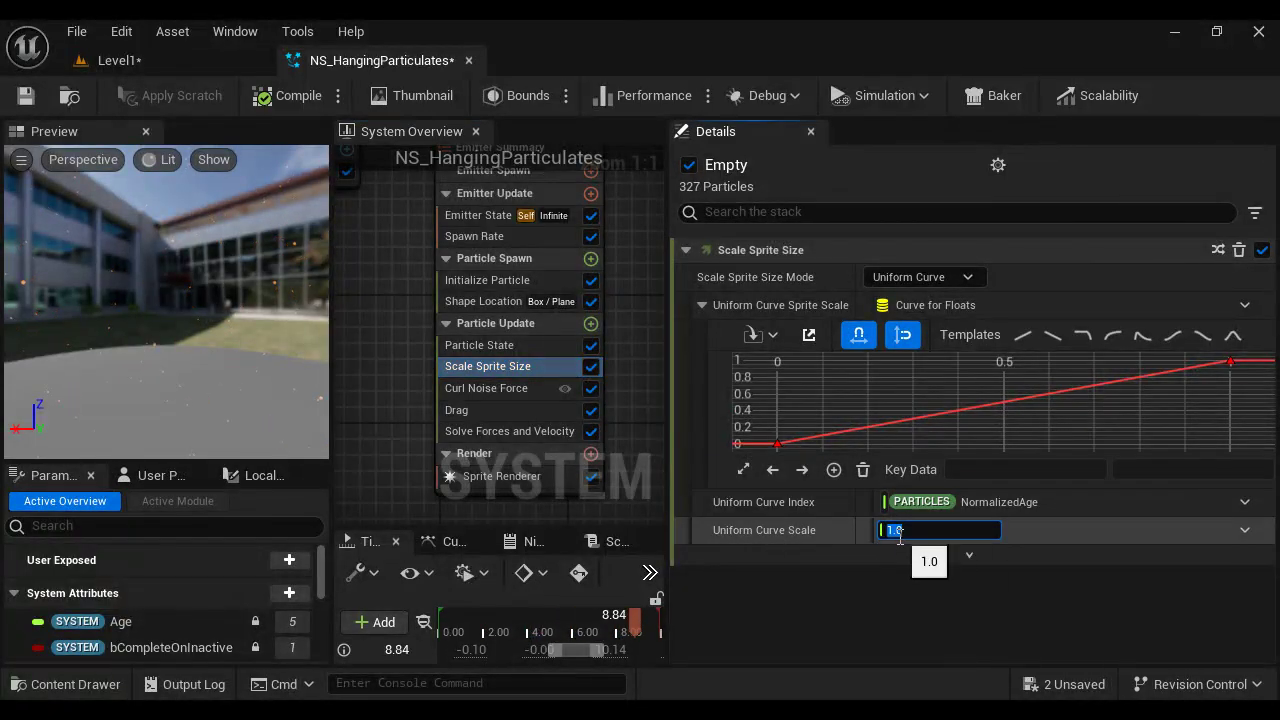
{"action": "mouse_move", "coordinate": [554, 712]}
{"action": "left_click", "coordinate": [762, 648]}
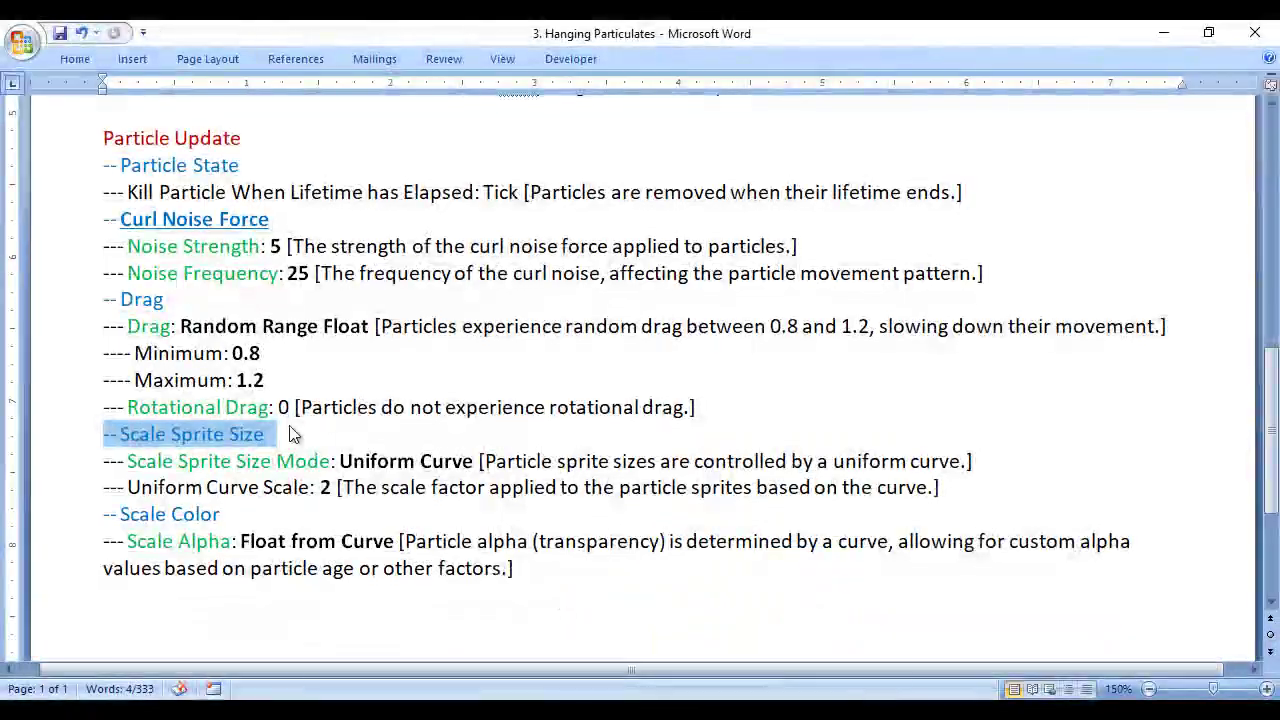
{"action": "left_click_drag", "start_coordinate": [320, 489], "coordinate": [339, 490]}
{"action": "key", "text": "ctrl+c"}
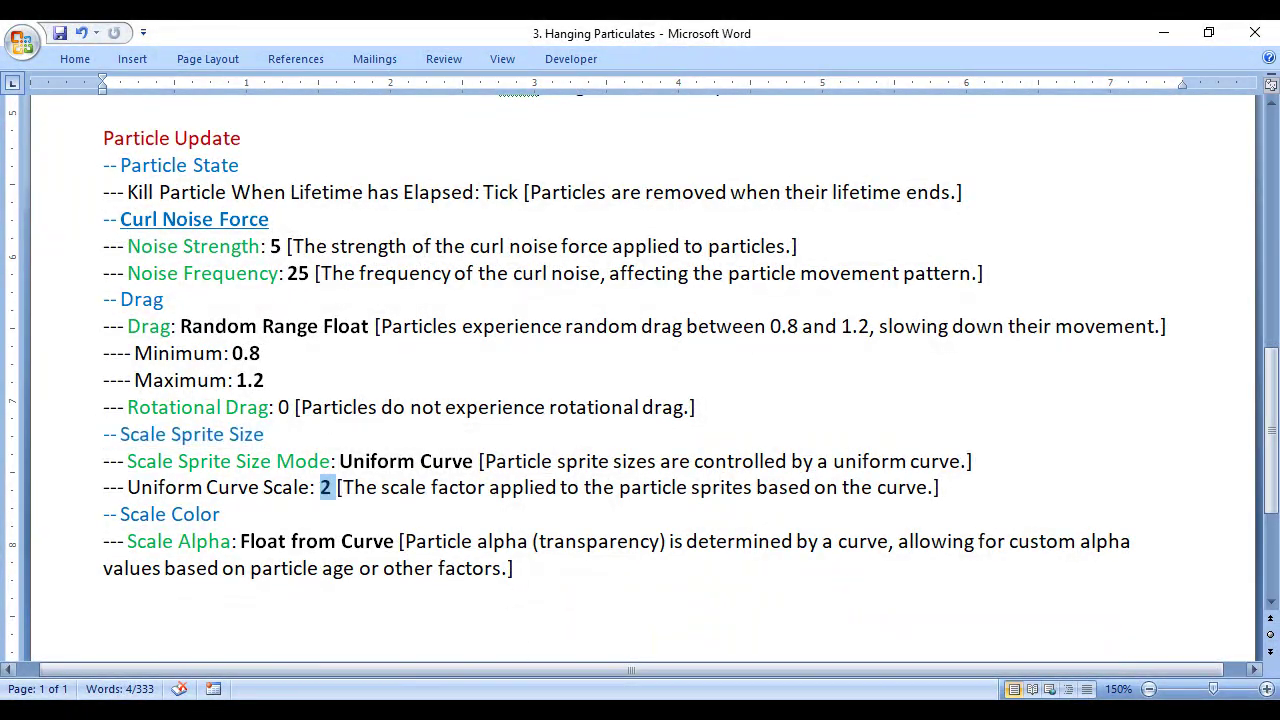
{"action": "key", "text": "alt+Tab"}
{"action": "left_click", "coordinate": [960, 537]}
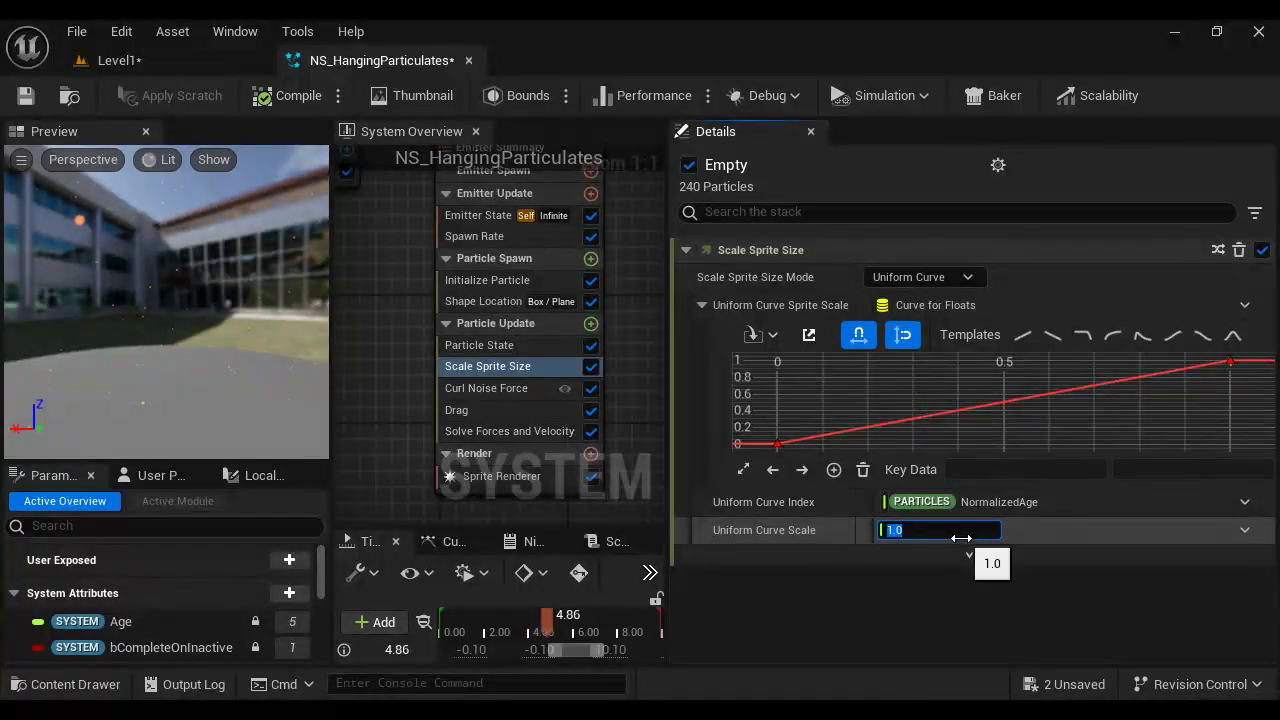
{"action": "key", "text": "ctrl+v"}
{"action": "key", "text": "Return"}
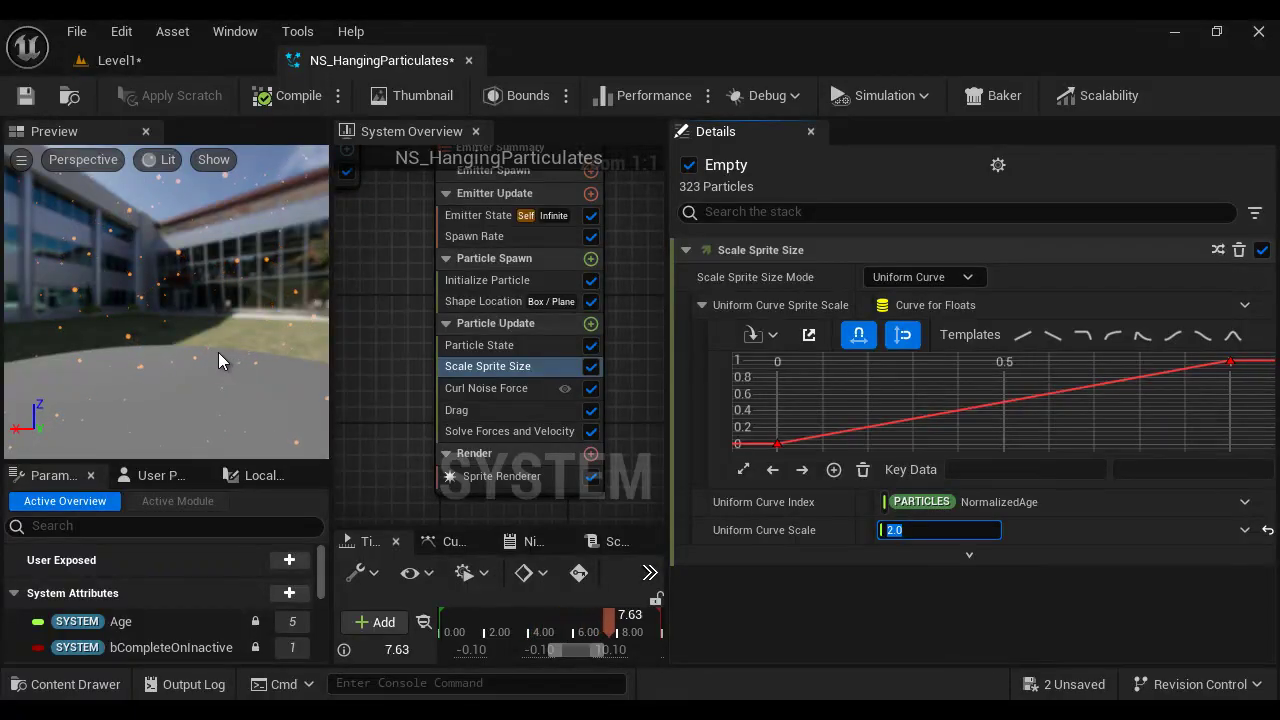
Step: Add a Scale Color module to Particle Update, make its Scale Alpha a Float from Curve, and inspect the curve's start and end keys
{"action": "right_click_drag", "start_coordinate": [652, 453], "coordinate": [590, 341]}
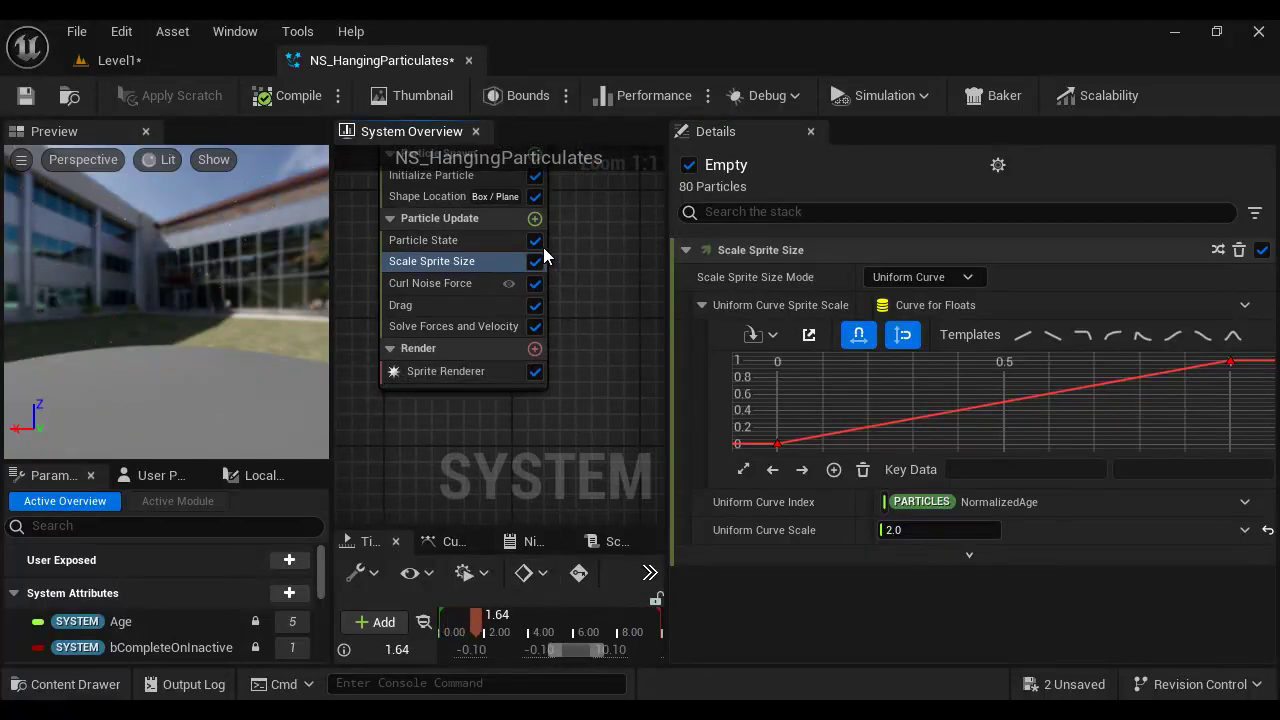
{"action": "left_click", "coordinate": [535, 219]}
{"action": "type", "text": "scale"}
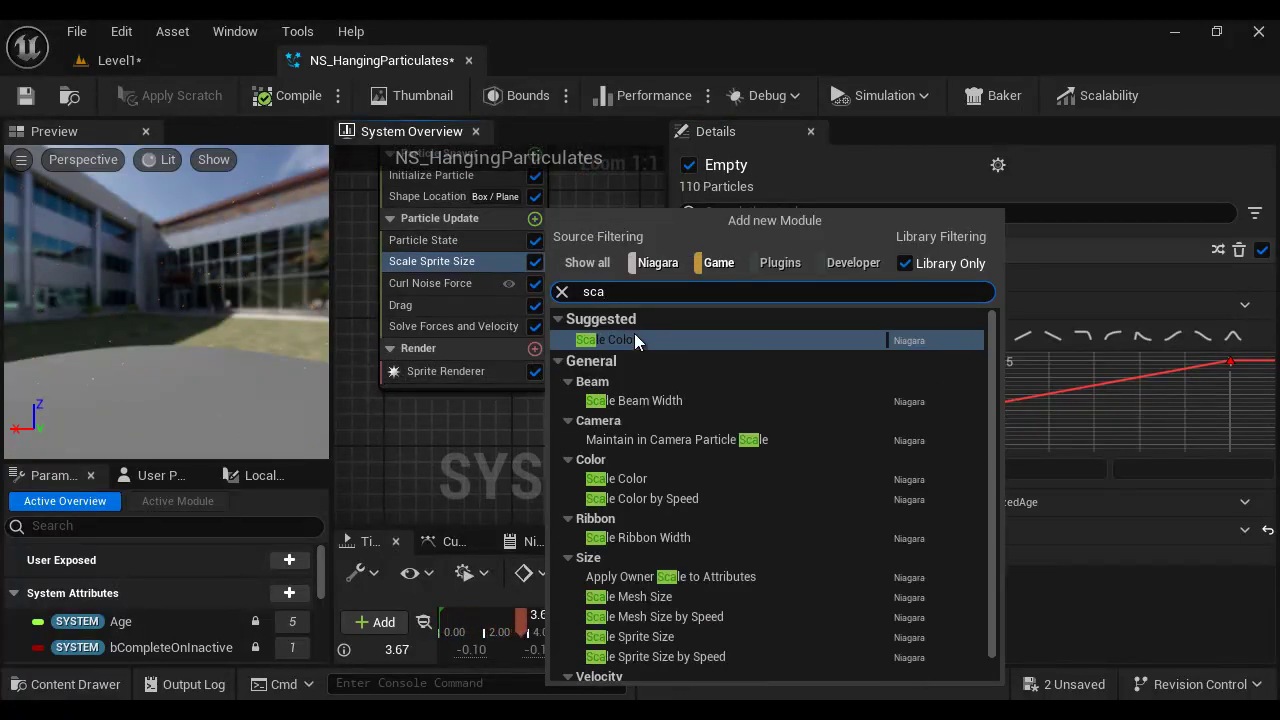
{"action": "left_click", "coordinate": [633, 336]}
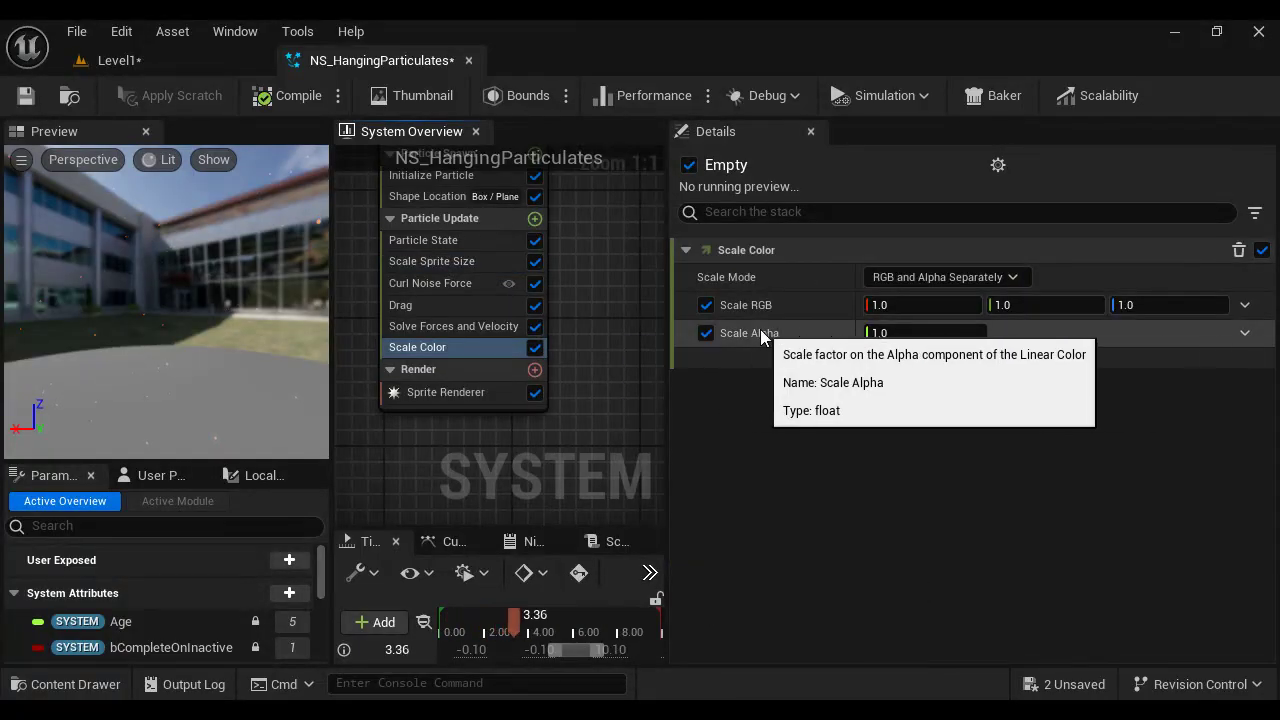
{"action": "left_click", "coordinate": [1245, 333]}
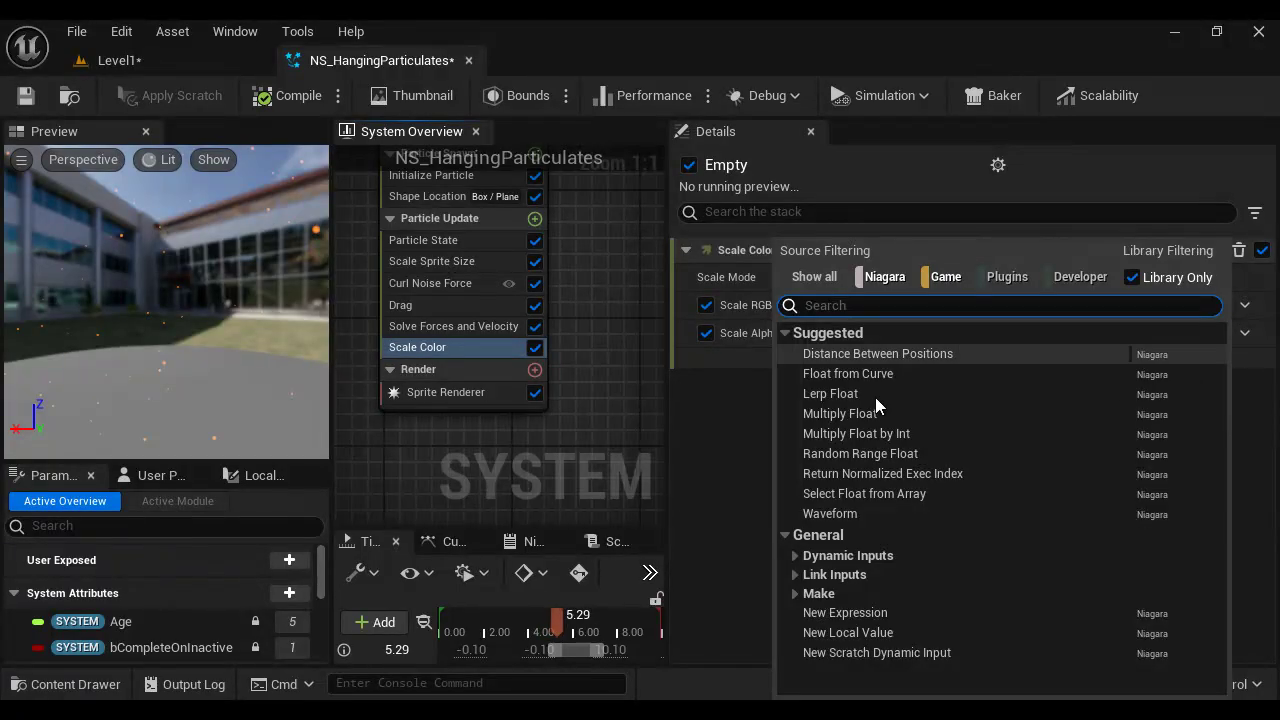
{"action": "left_click", "coordinate": [850, 374]}
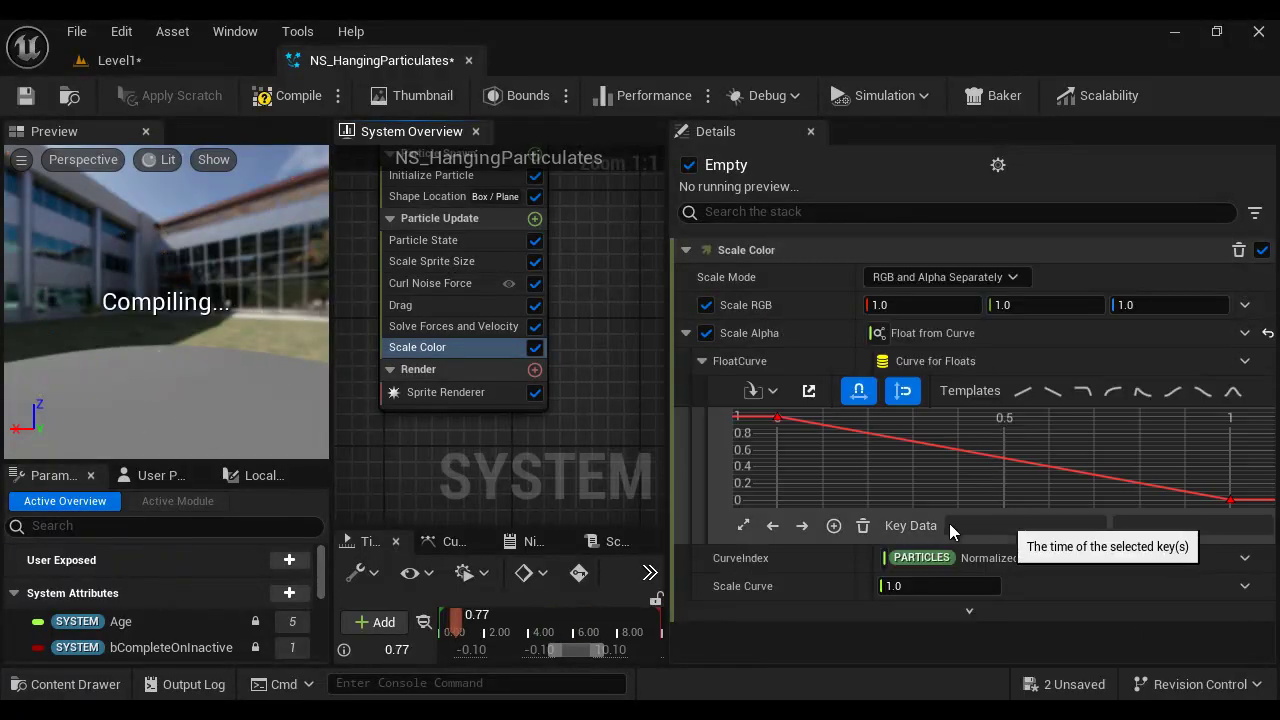
{"action": "mouse_move", "coordinate": [778, 423]}
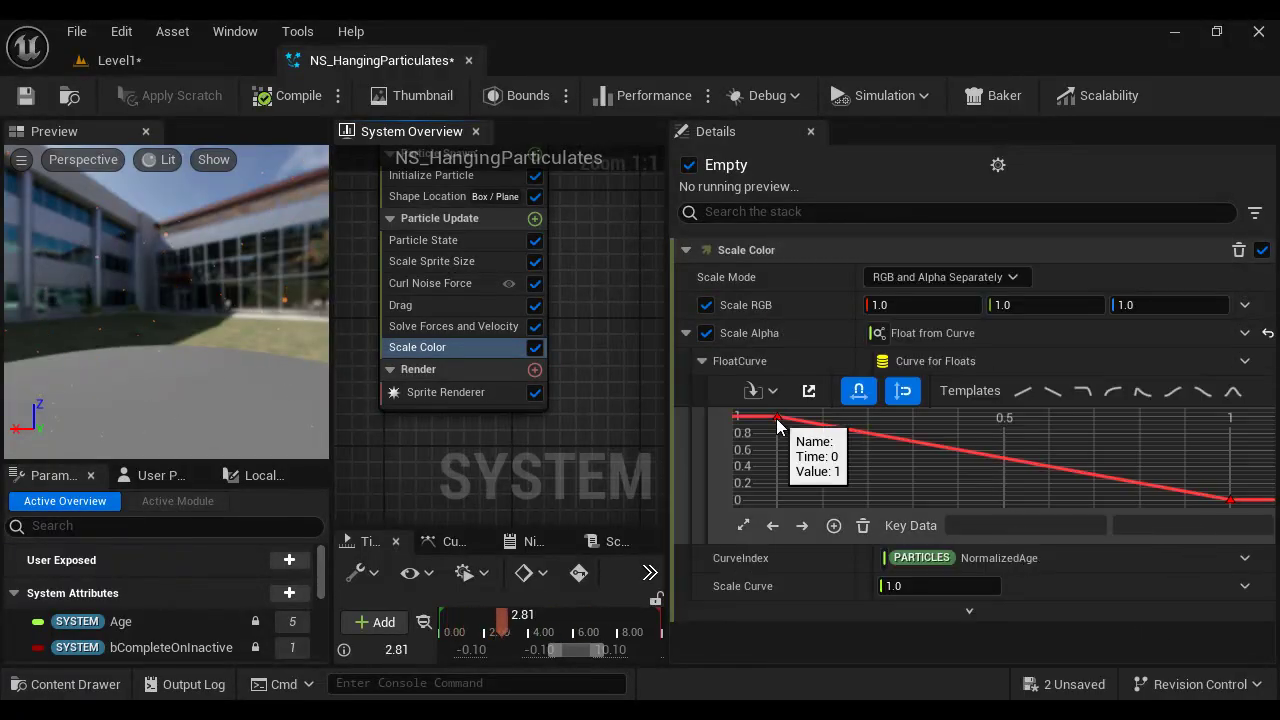
{"action": "mouse_move", "coordinate": [1224, 510]}
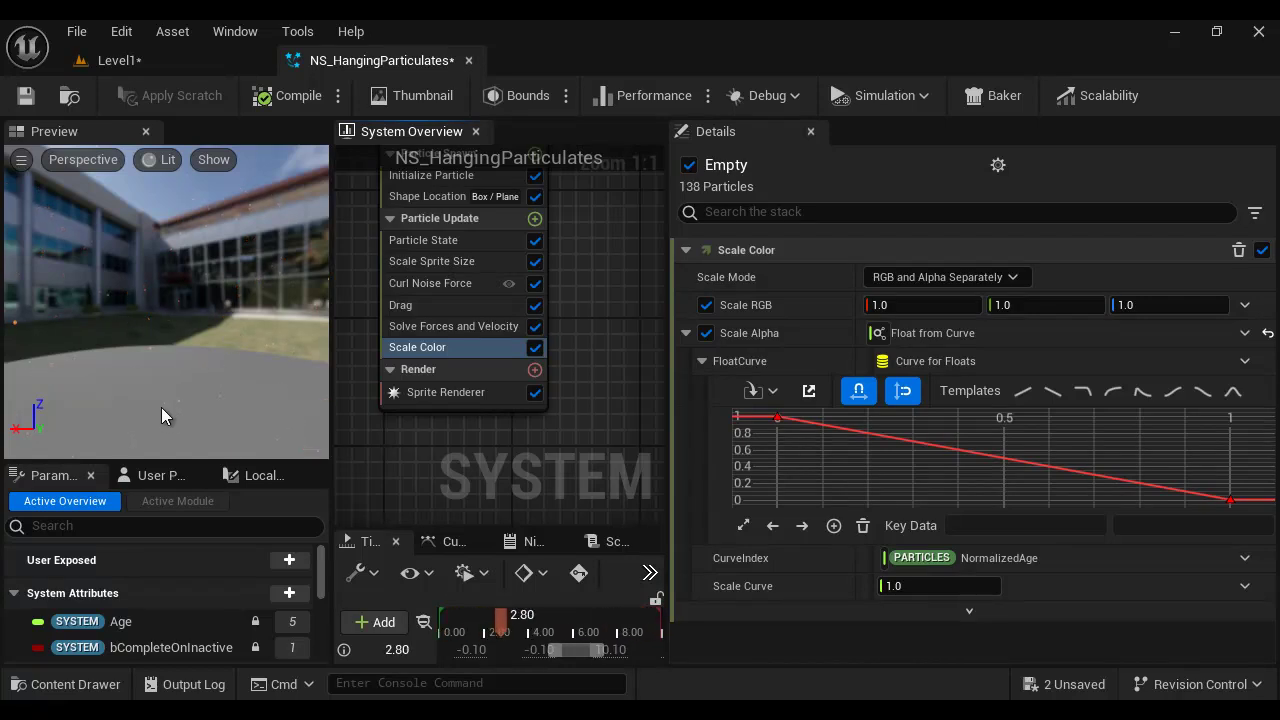
Step: Save the NS_HangingParticulates system and place it on the floor in Level1 to view the effect
{"action": "left_click", "coordinate": [25, 97]}
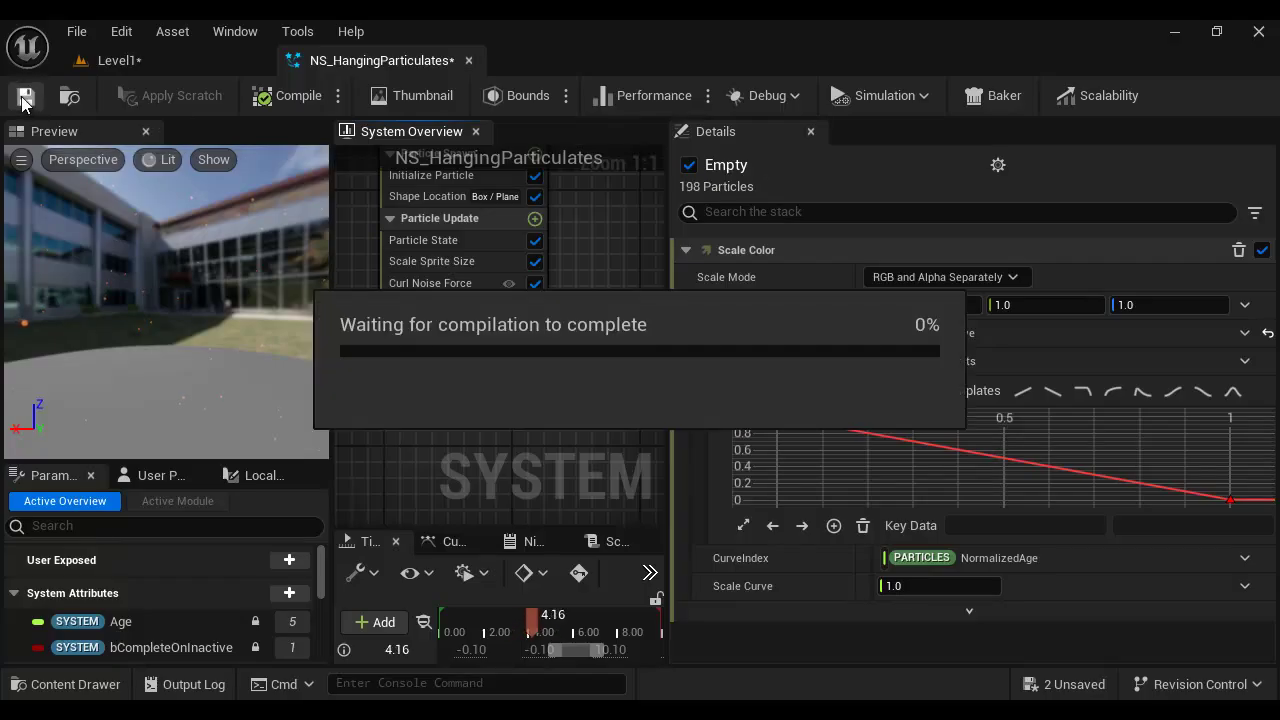
{"action": "left_click", "coordinate": [154, 62]}
{"action": "left_click_drag", "start_coordinate": [437, 449], "coordinate": [549, 337]}
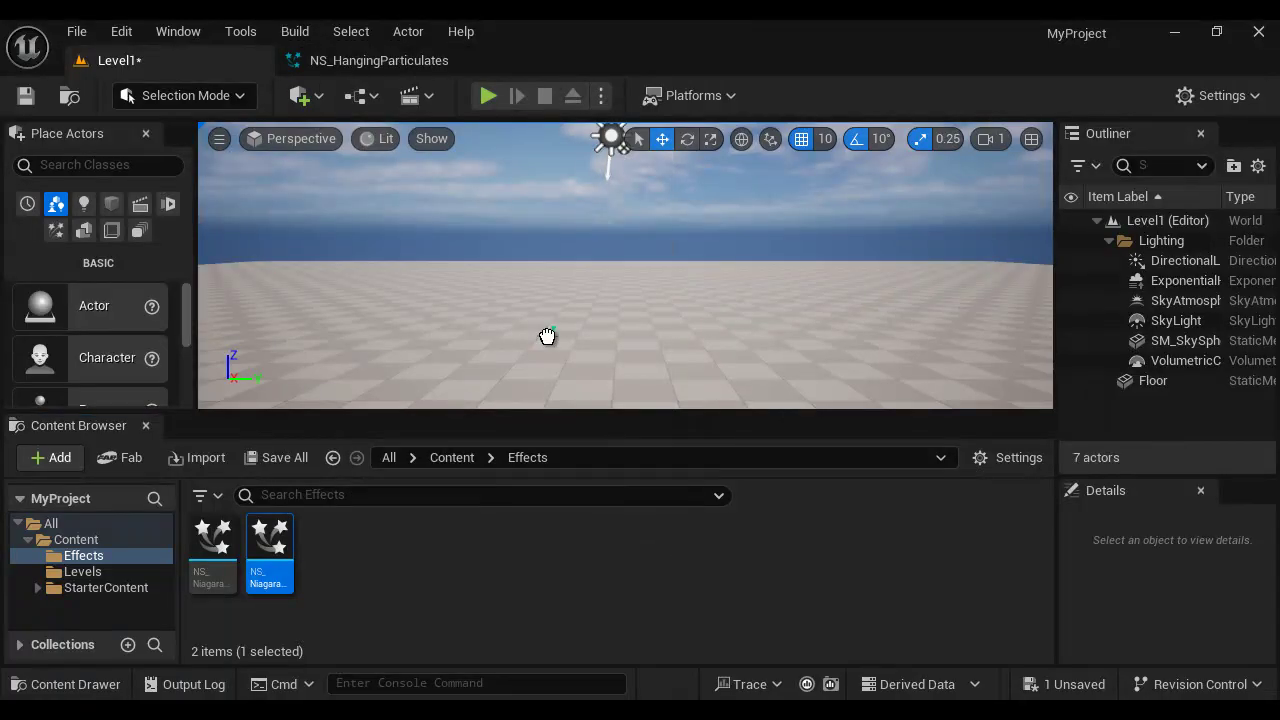
{"action": "left_click", "coordinate": [700, 293]}
{"action": "scroll", "coordinate": [674, 301], "scroll_direction": "up", "scroll_amount": 8}
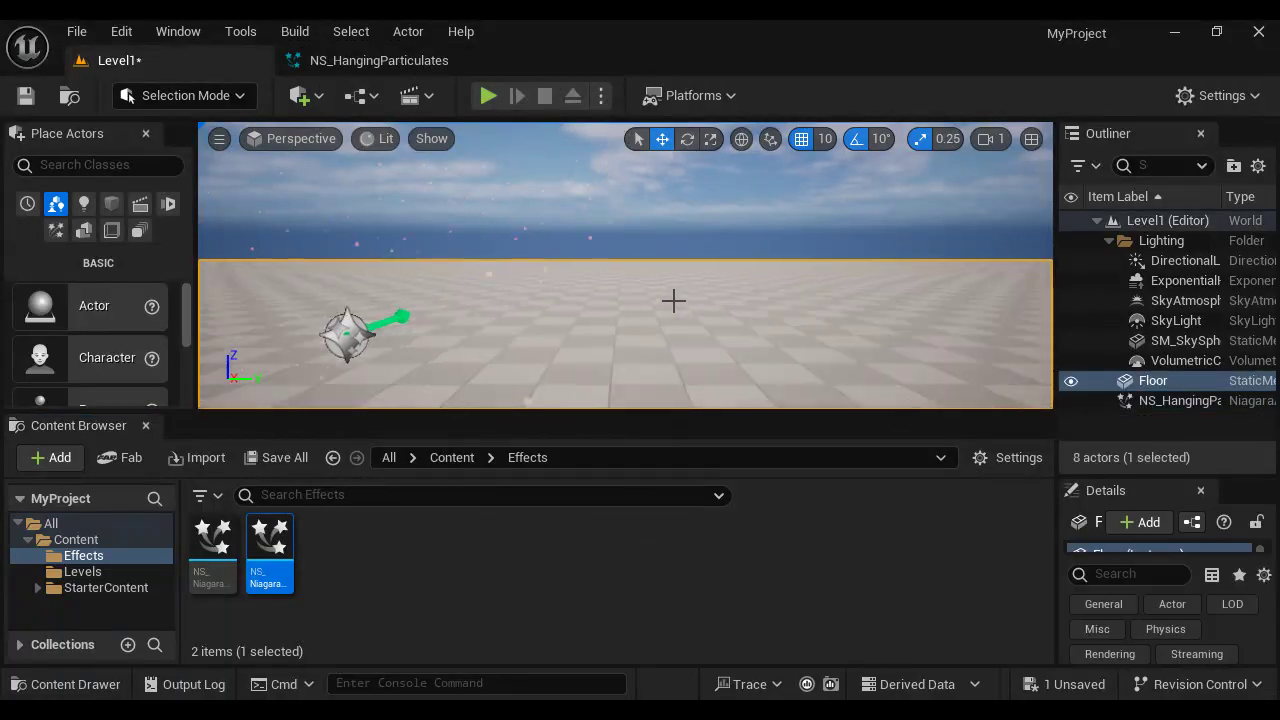
{"action": "right_click_drag", "start_coordinate": [613, 324], "coordinate": [447, 328]}
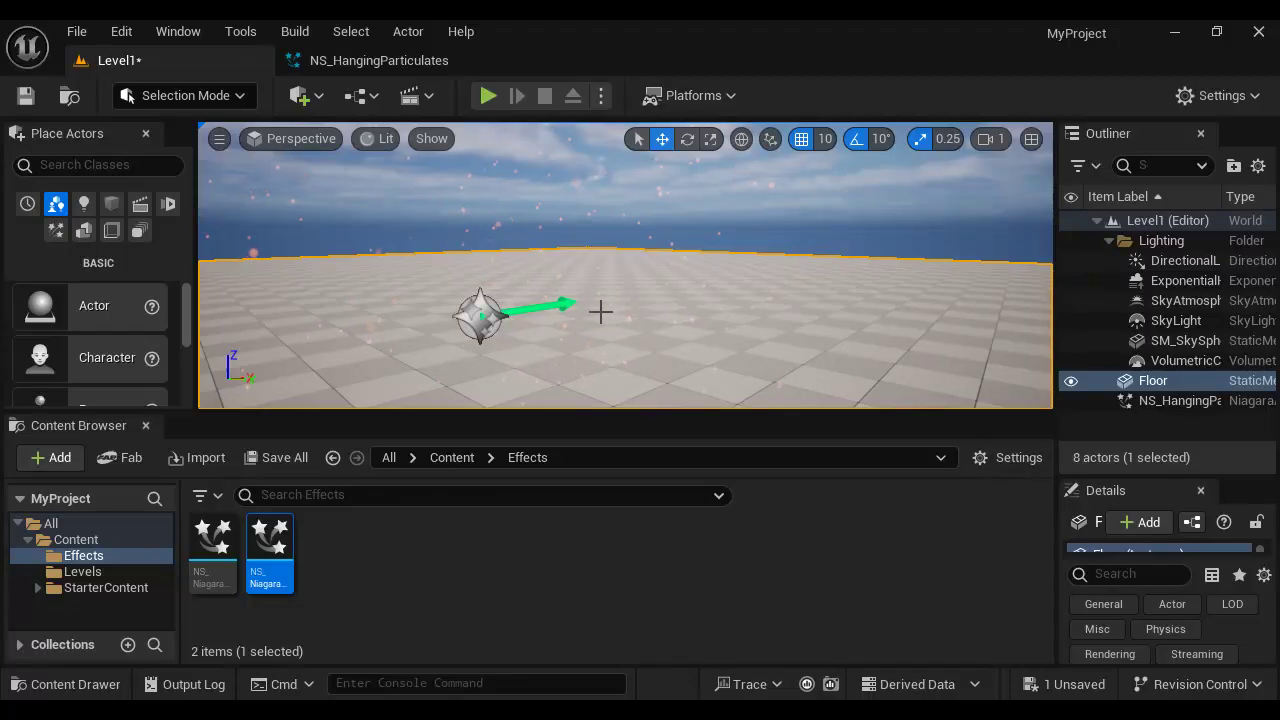
{"action": "scroll", "coordinate": [600, 310], "scroll_direction": "down", "scroll_amount": 5}
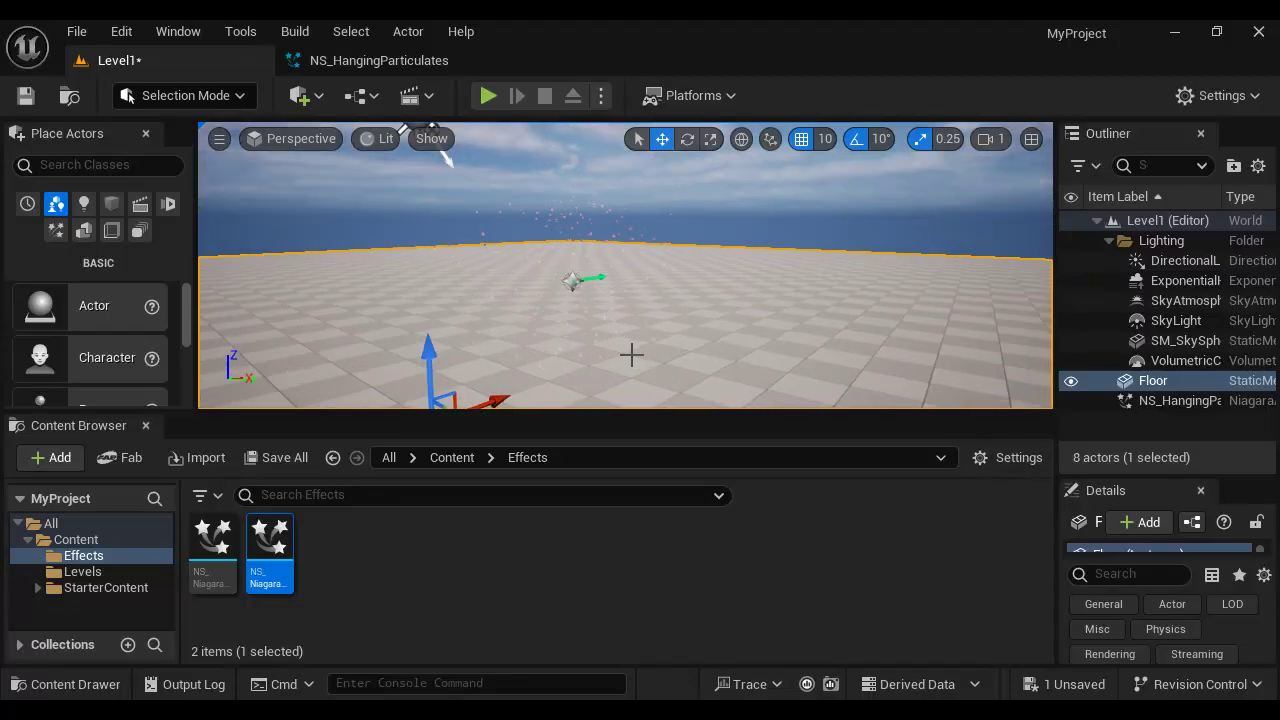
Step: Set the emitter's SpawnRate to 300 in NS_HangingParticulates, then save the system and view the effect in Level1
{"action": "left_click", "coordinate": [410, 63]}
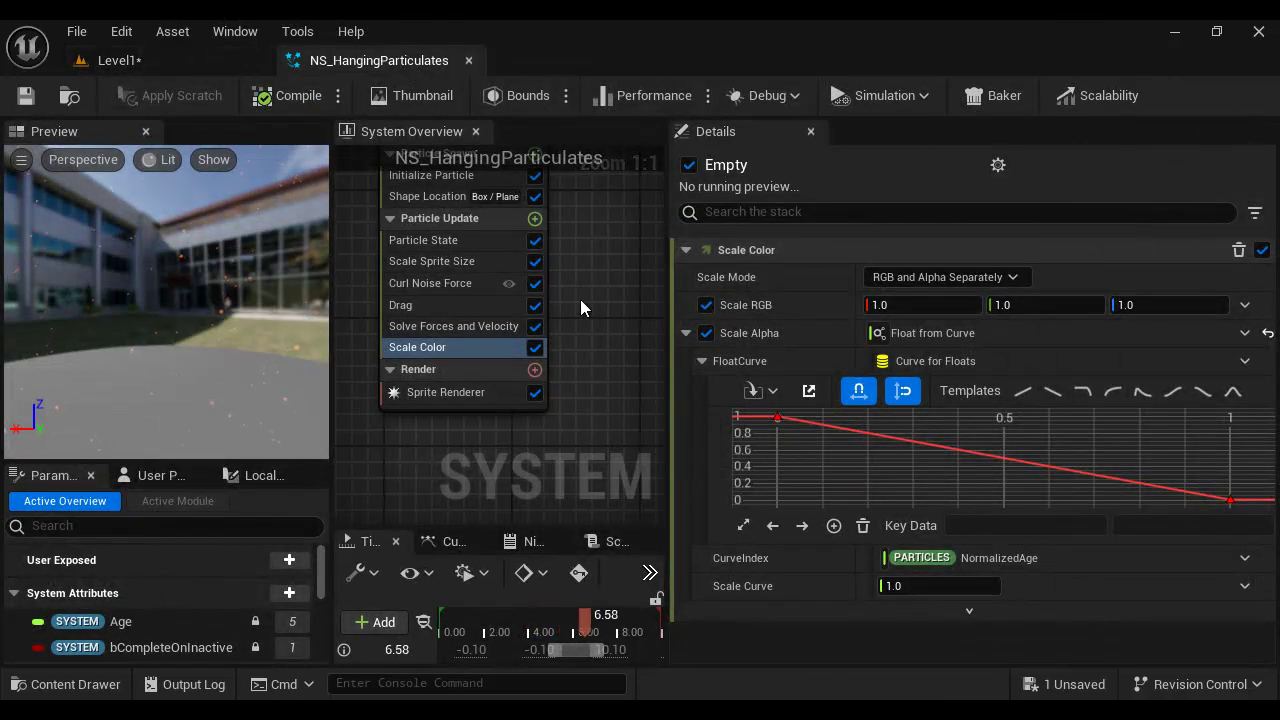
{"action": "right_click_drag", "start_coordinate": [592, 320], "coordinate": [596, 393]}
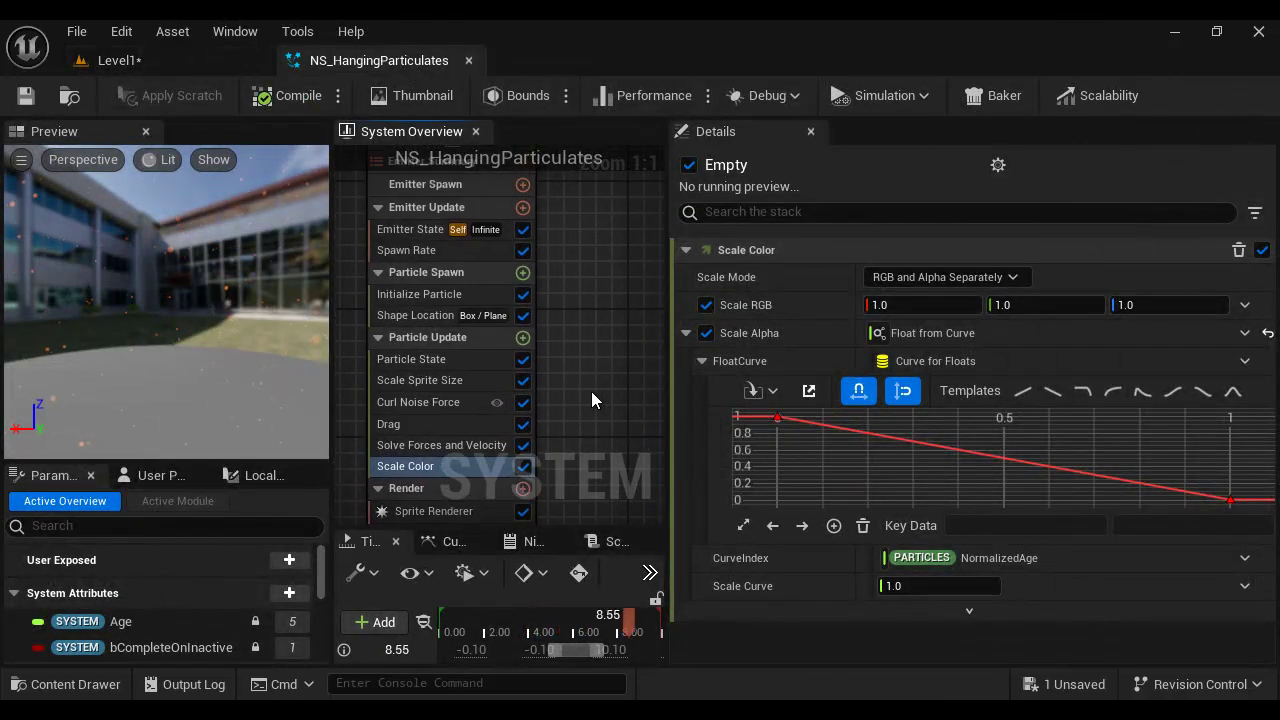
{"action": "left_click", "coordinate": [425, 250]}
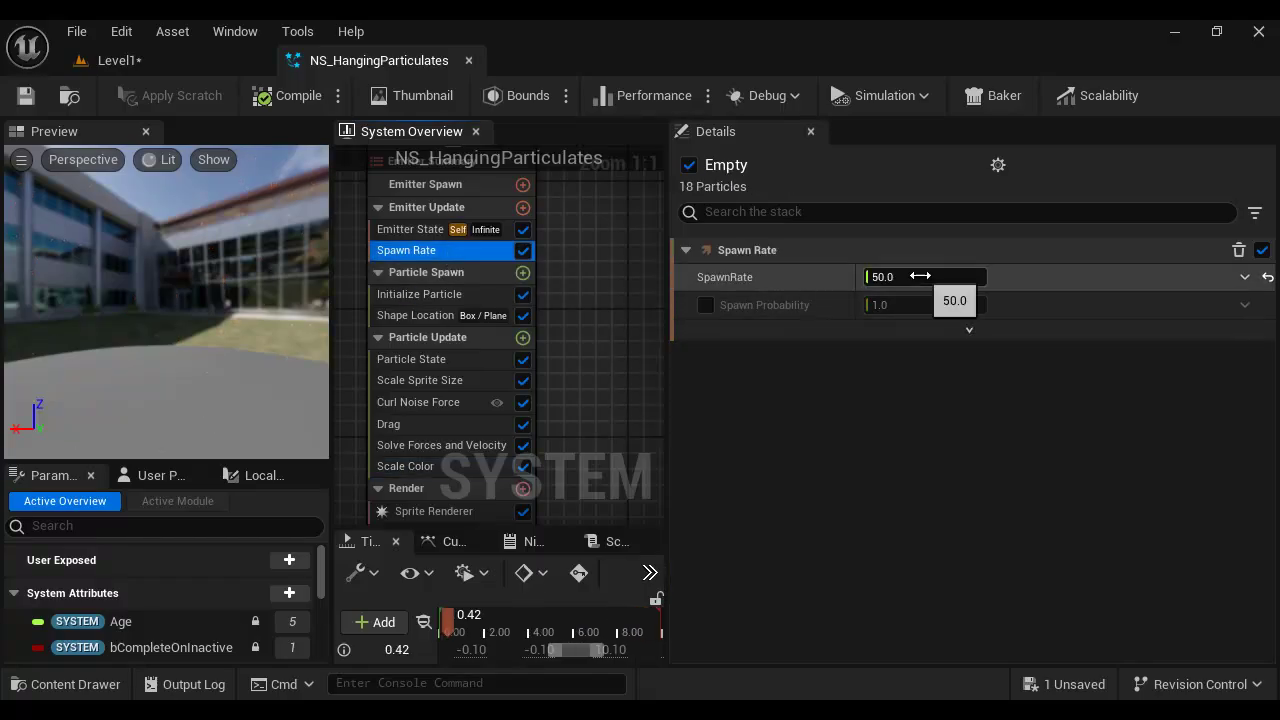
{"action": "left_click", "coordinate": [885, 277]}
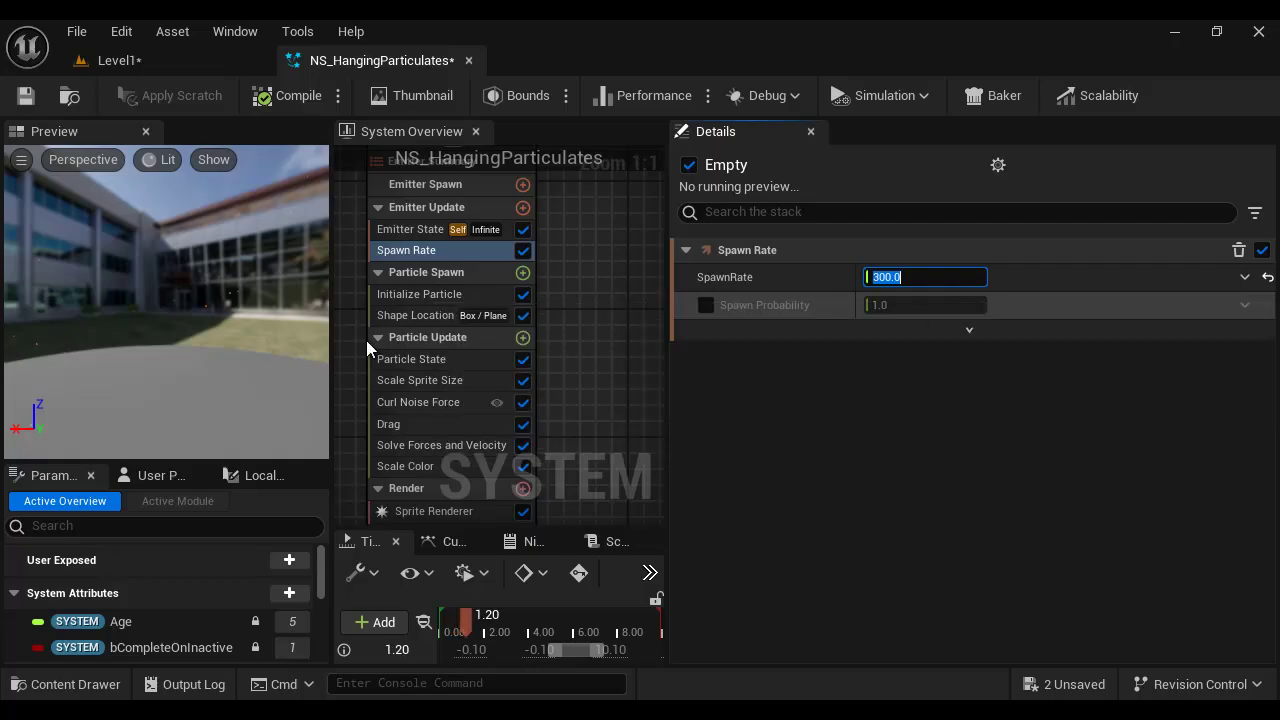
{"action": "left_click", "coordinate": [25, 97]}
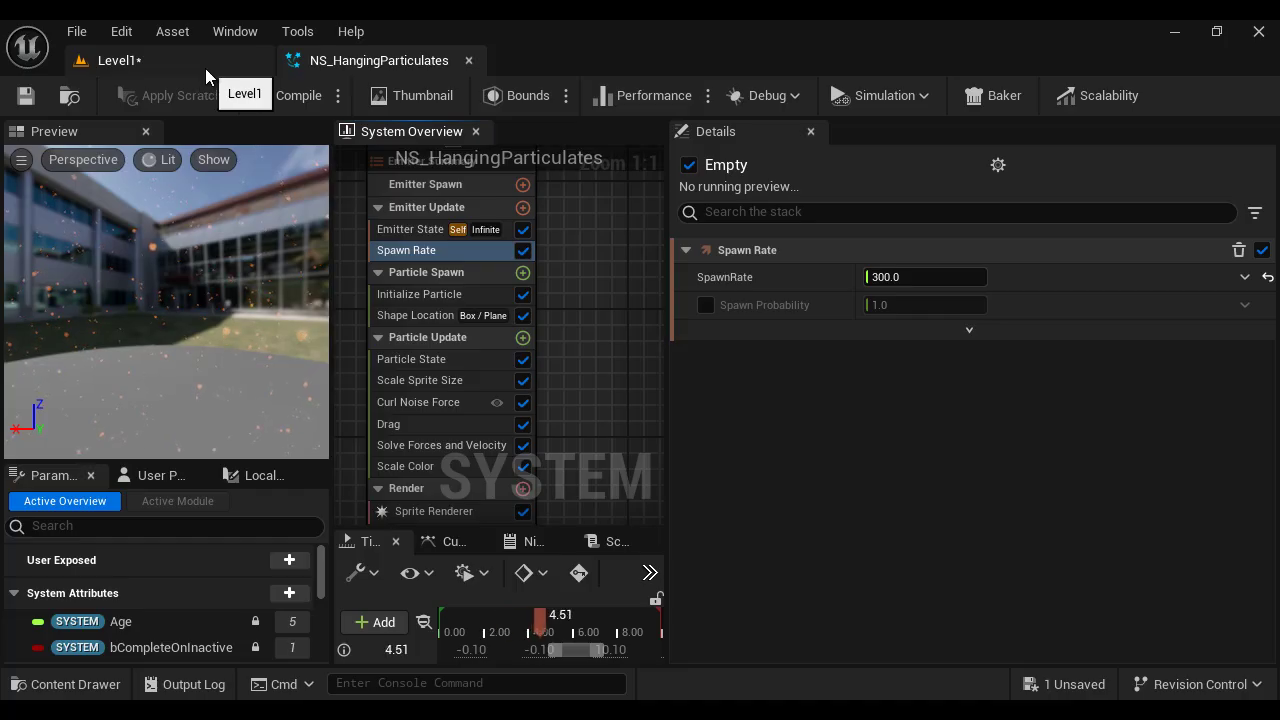
{"action": "left_click", "coordinate": [205, 68]}
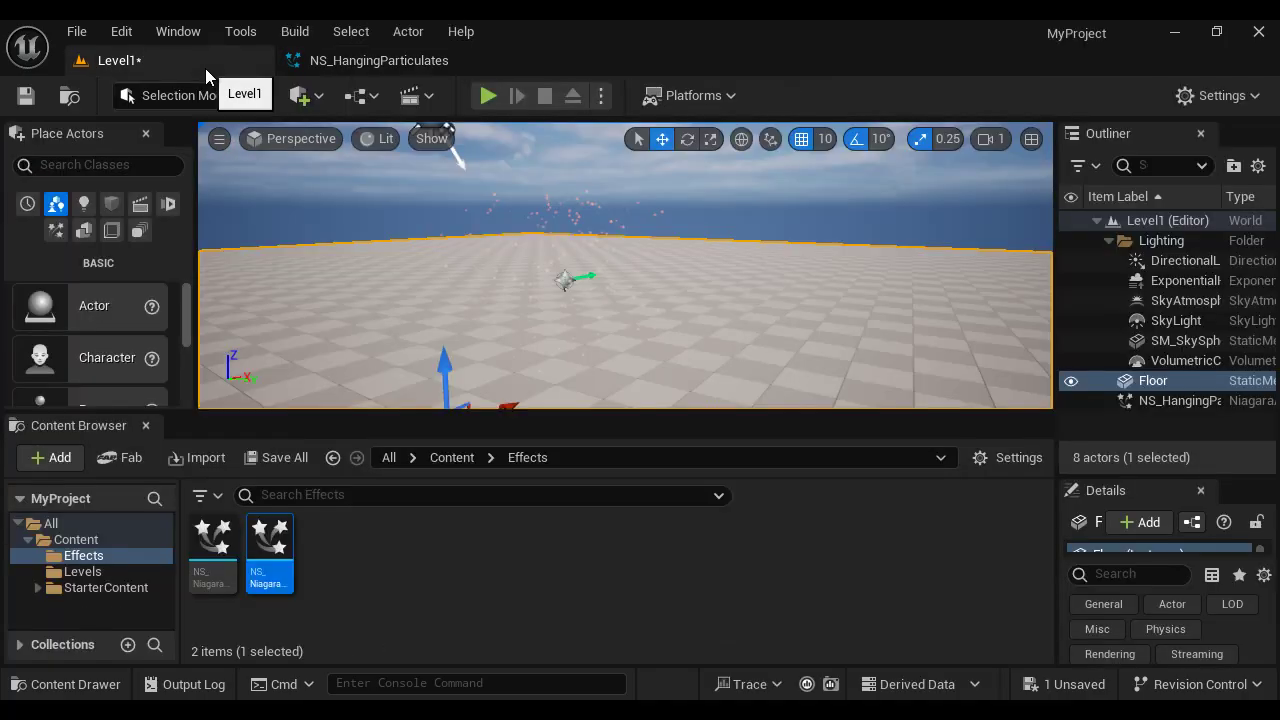
{"action": "scroll", "coordinate": [557, 237], "scroll_direction": "up", "scroll_amount": 5}
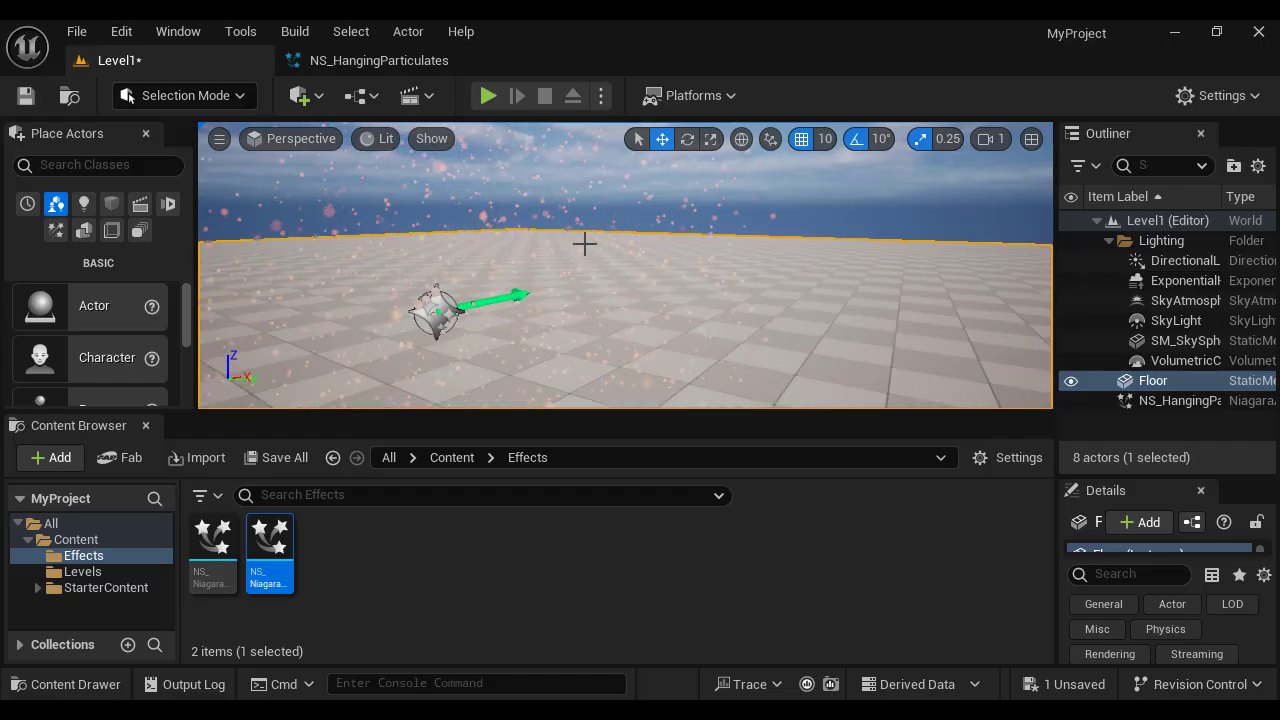
Step: In NS_HangingParticulates' Initialize Particle module, set Uniform Sprite Size Min to 6 and Uniform Sprite Size Max to 10.5
{"action": "left_click", "coordinate": [375, 61]}
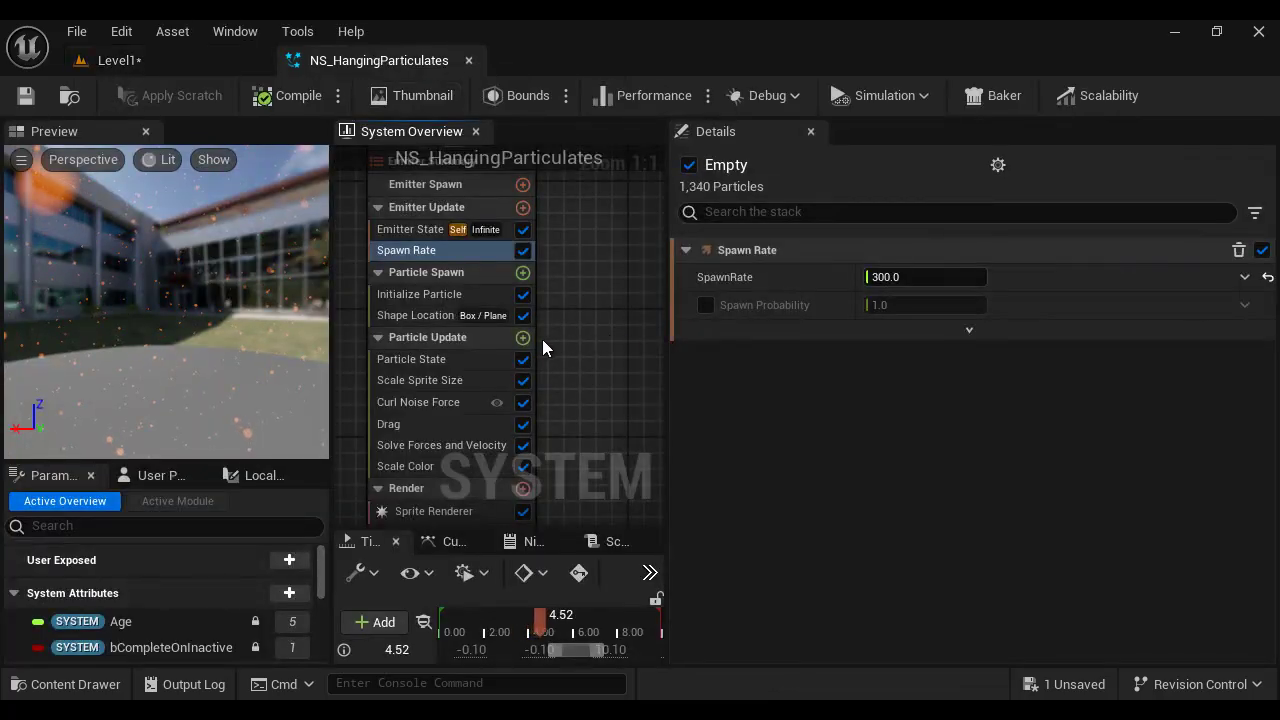
{"action": "left_click", "coordinate": [457, 295]}
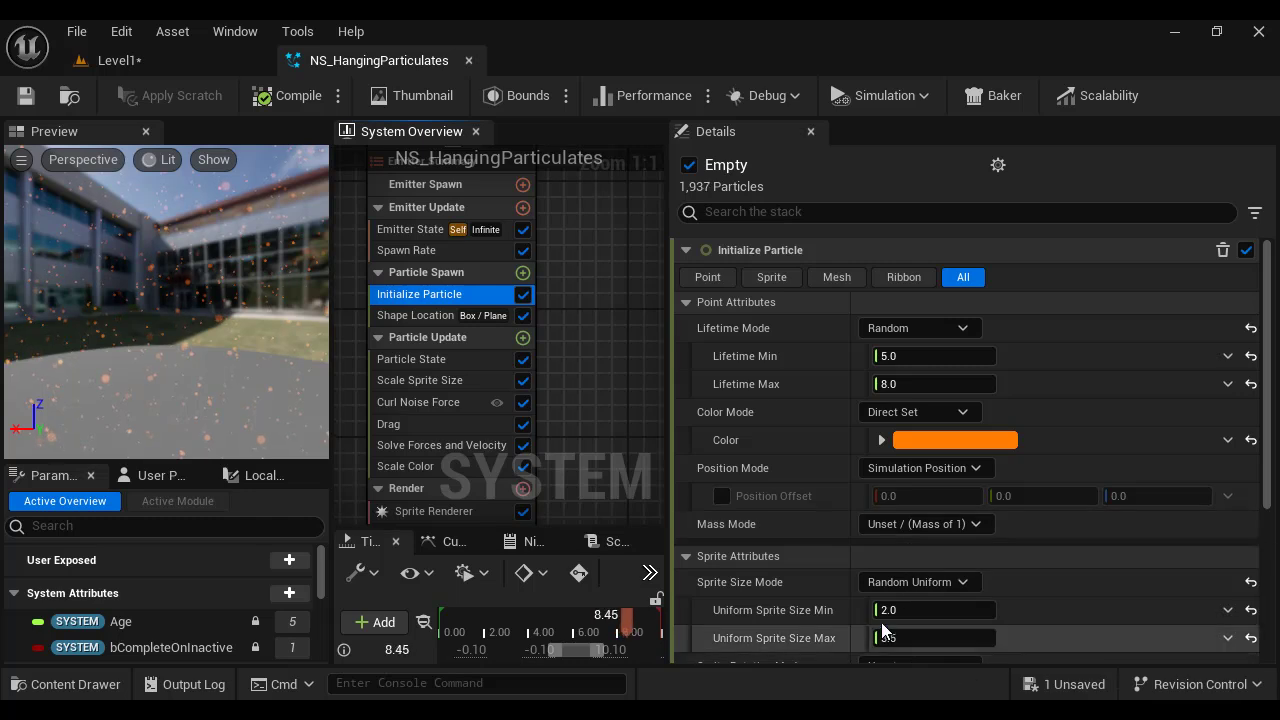
{"action": "left_click", "coordinate": [903, 610]}
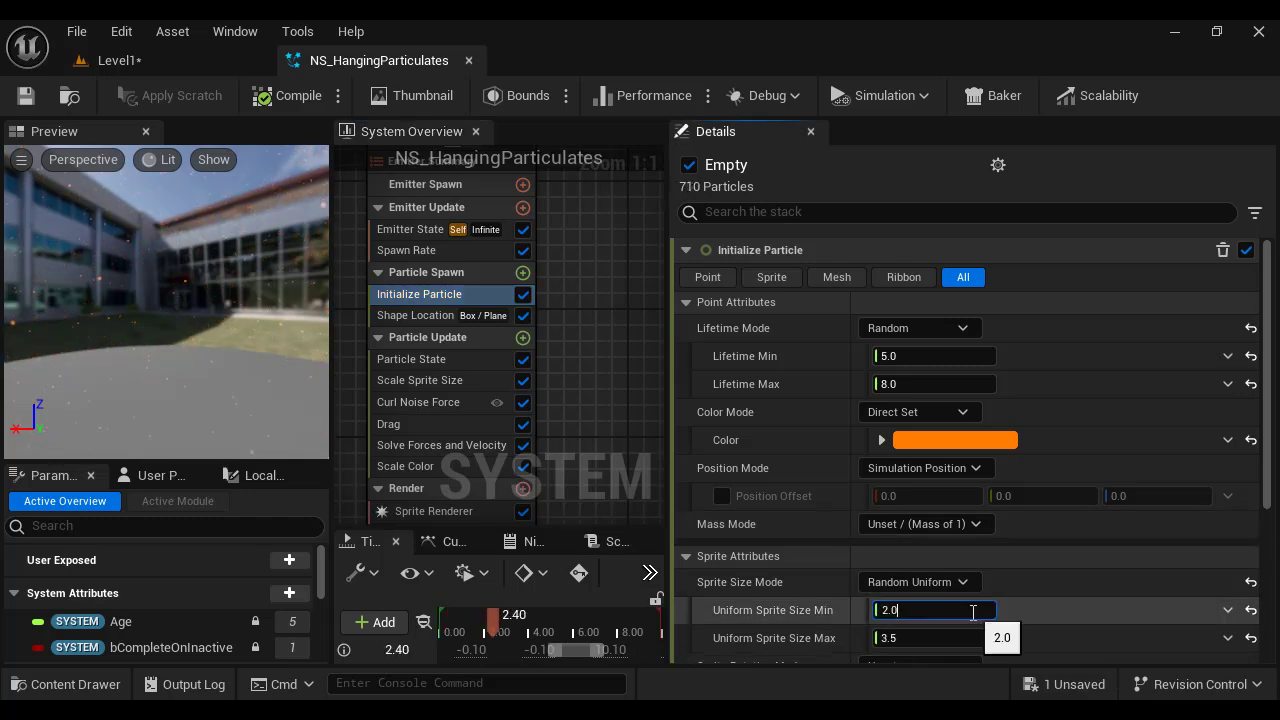
{"action": "key", "text": "BackSpace"}
{"action": "key", "text": "BackSpace"}
{"action": "key", "text": "BackSpace"}
{"action": "type", "text": "6"}
{"action": "key", "text": "Return"}
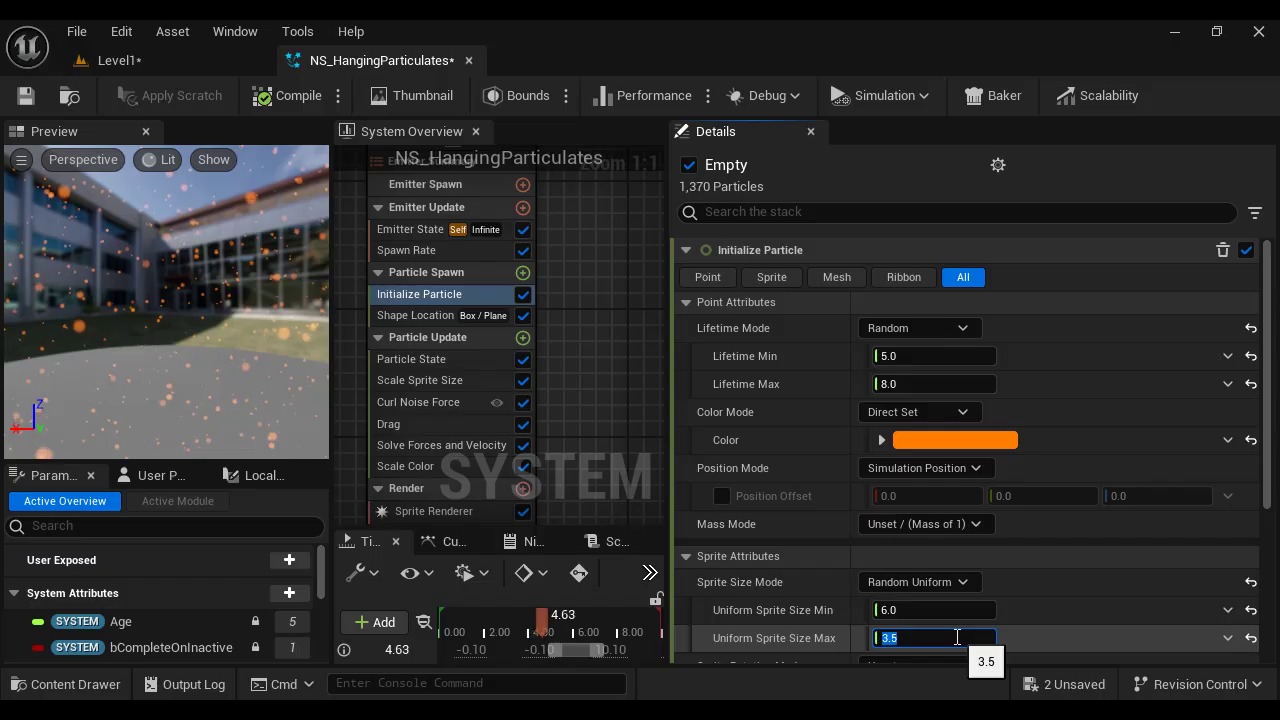
{"action": "left_click", "coordinate": [957, 637]}
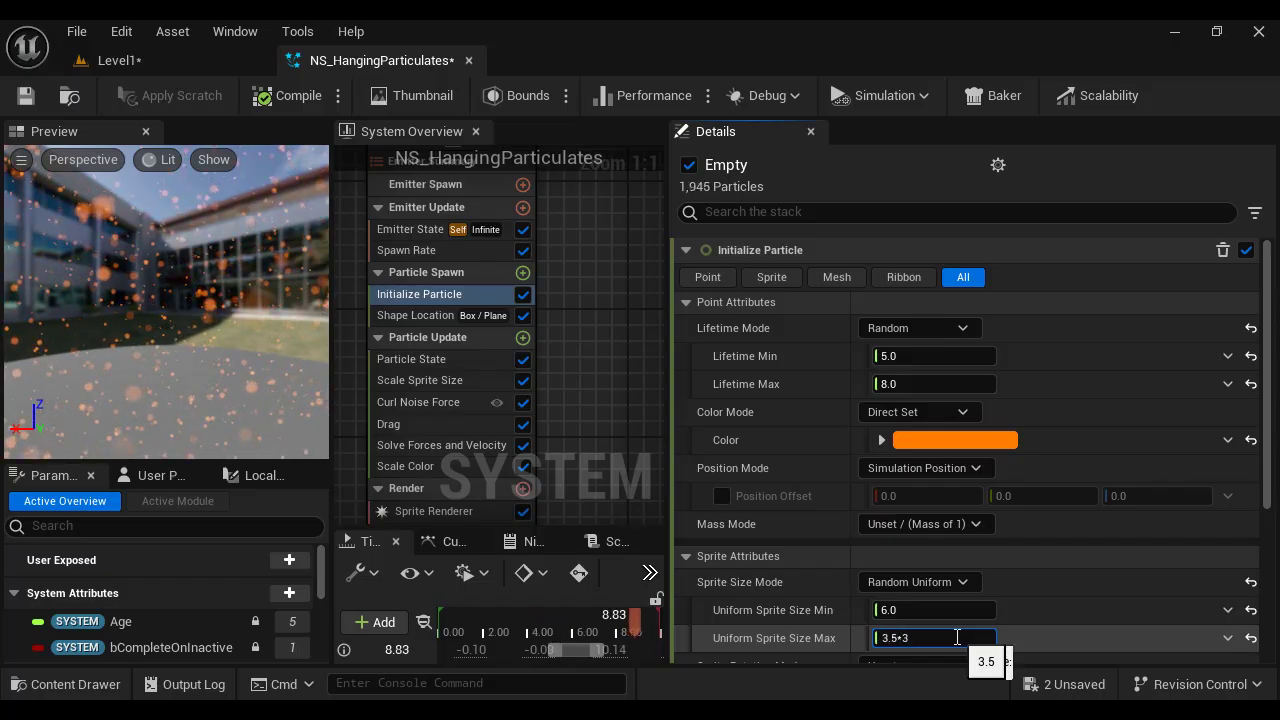
{"action": "key", "text": "Return"}
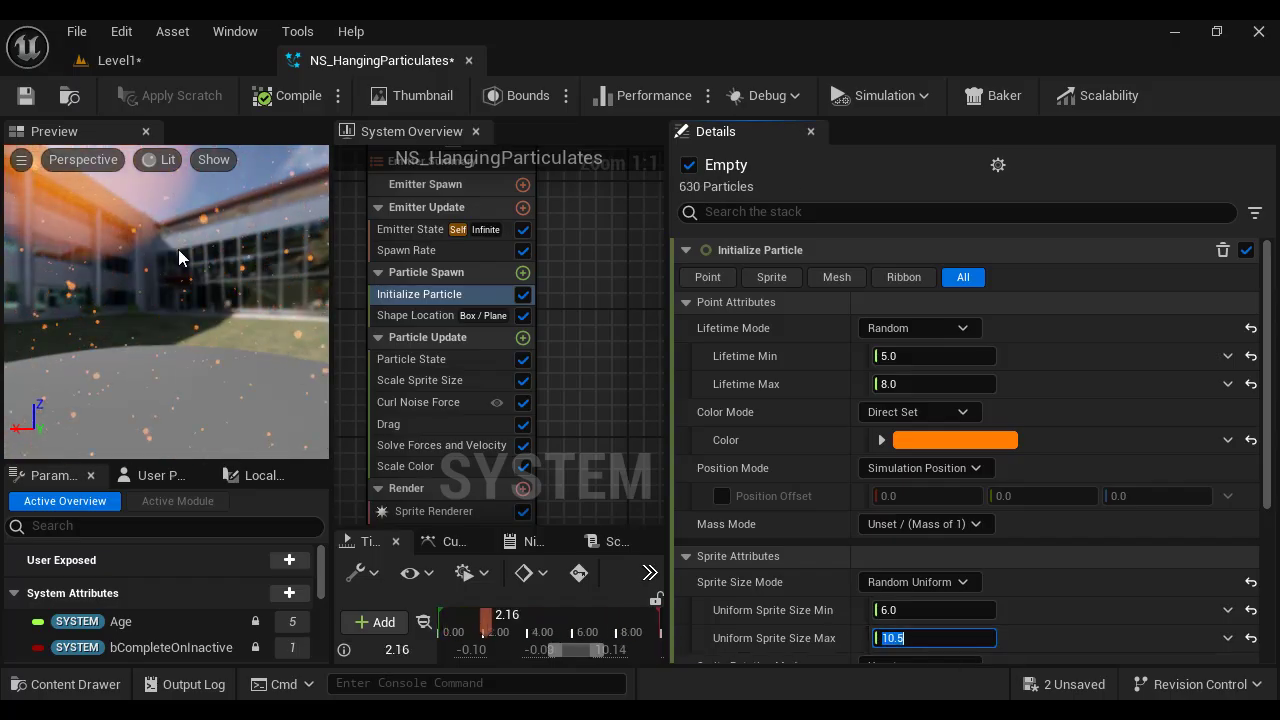
Step: Save the Niagara system and check the resized particles in Level1
{"action": "left_click", "coordinate": [27, 100]}
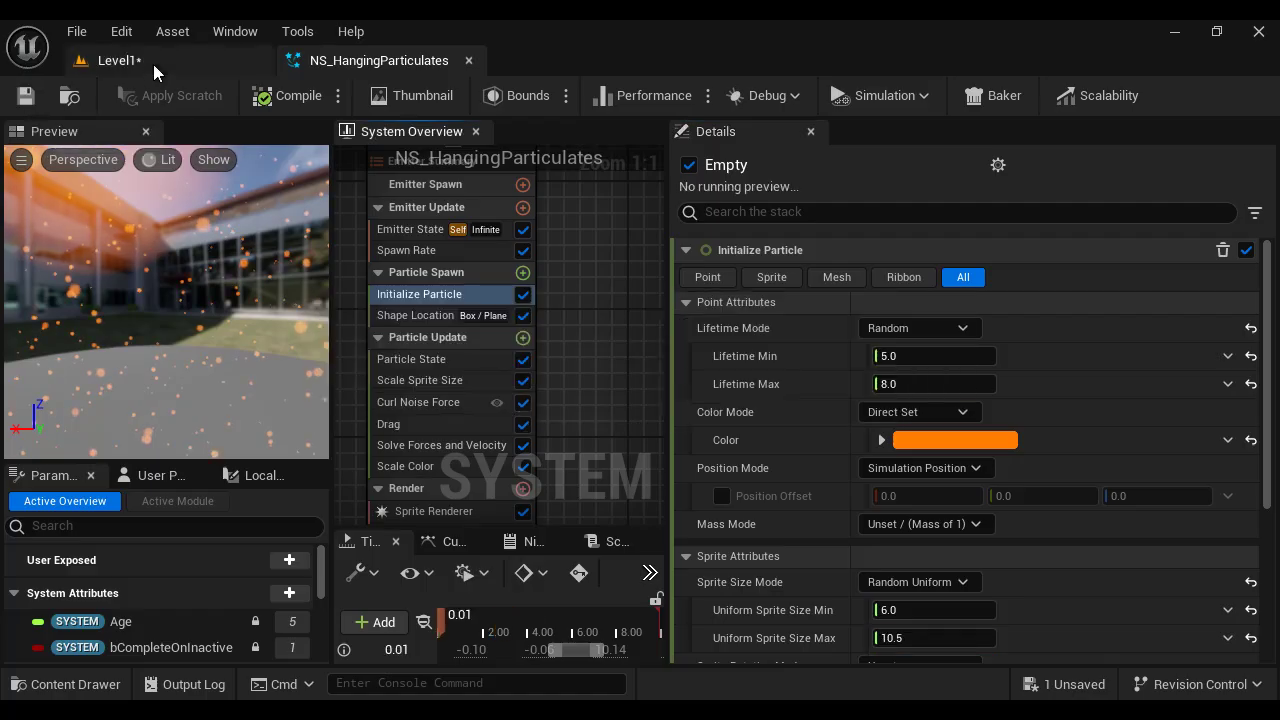
{"action": "left_click", "coordinate": [153, 64]}
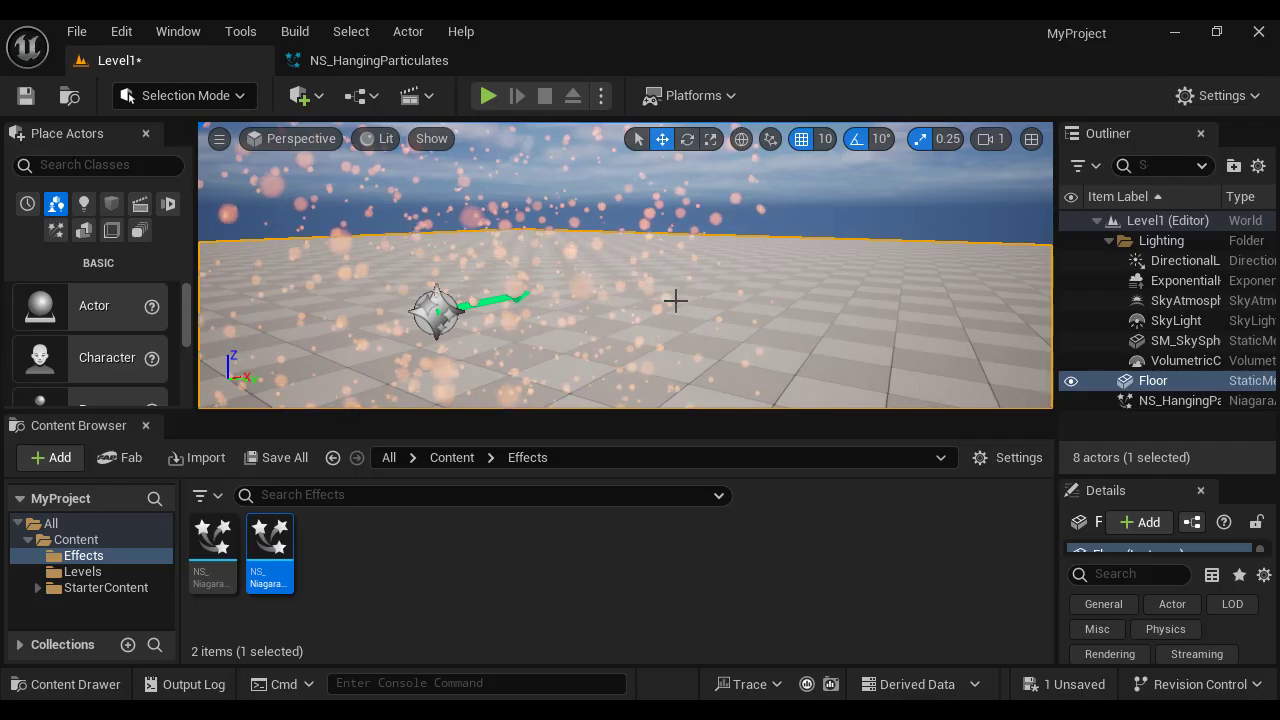
{"action": "scroll", "coordinate": [571, 243], "scroll_direction": "down", "scroll_amount": 3}
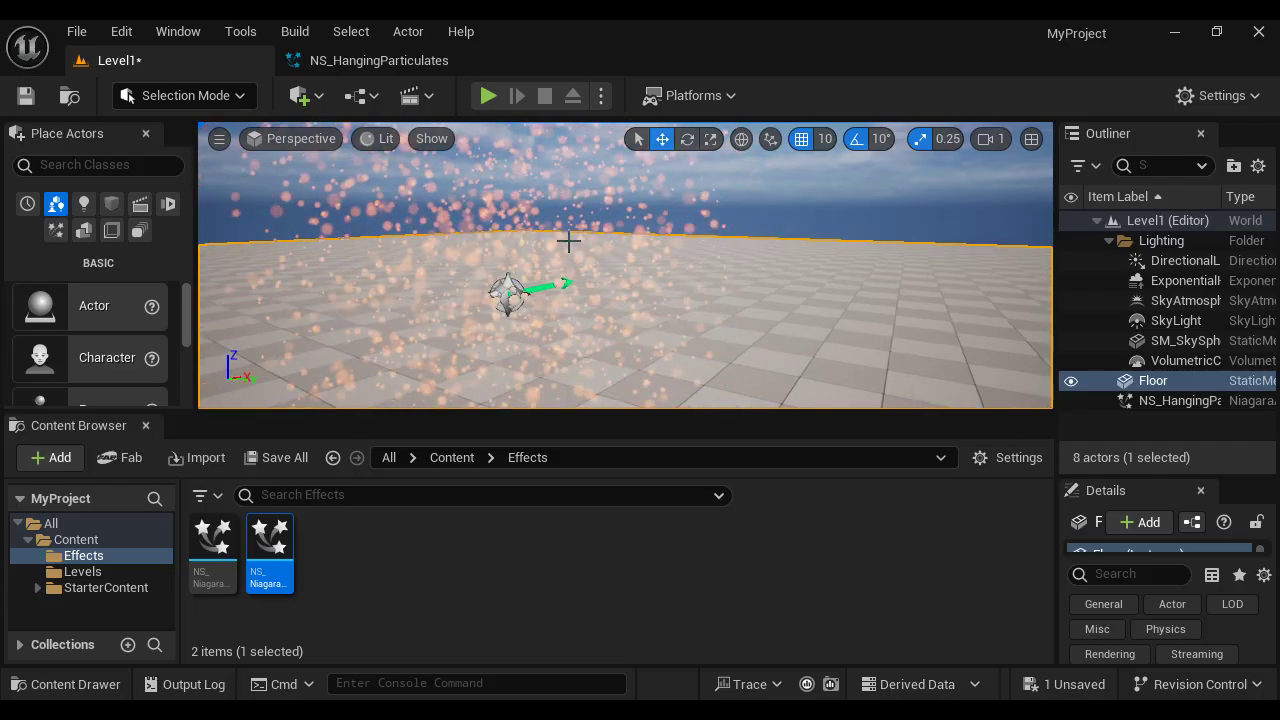
Step: In NS_HangingParticulates' Initialize Particle module, set the particle color's V value to 5
{"action": "left_click", "coordinate": [380, 60]}
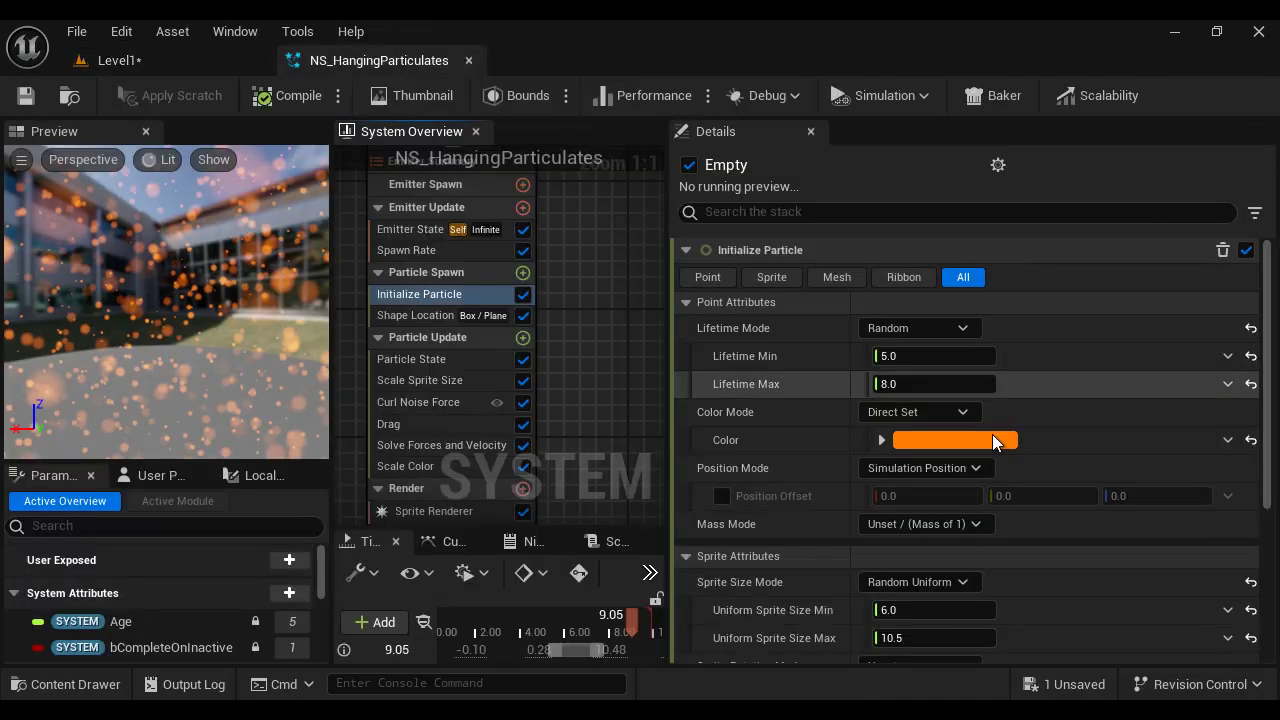
{"action": "left_click", "coordinate": [993, 442]}
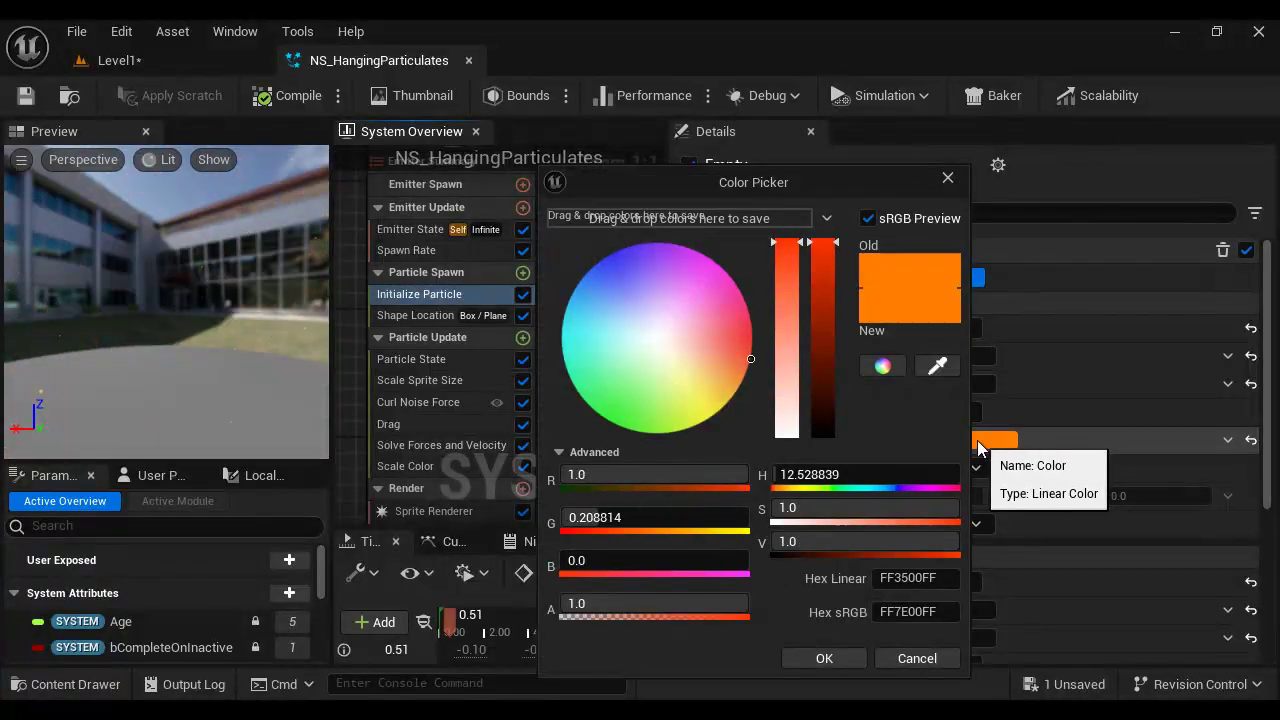
{"action": "left_click", "coordinate": [827, 546]}
{"action": "type", "text": "5"}
{"action": "key", "text": "Return"}
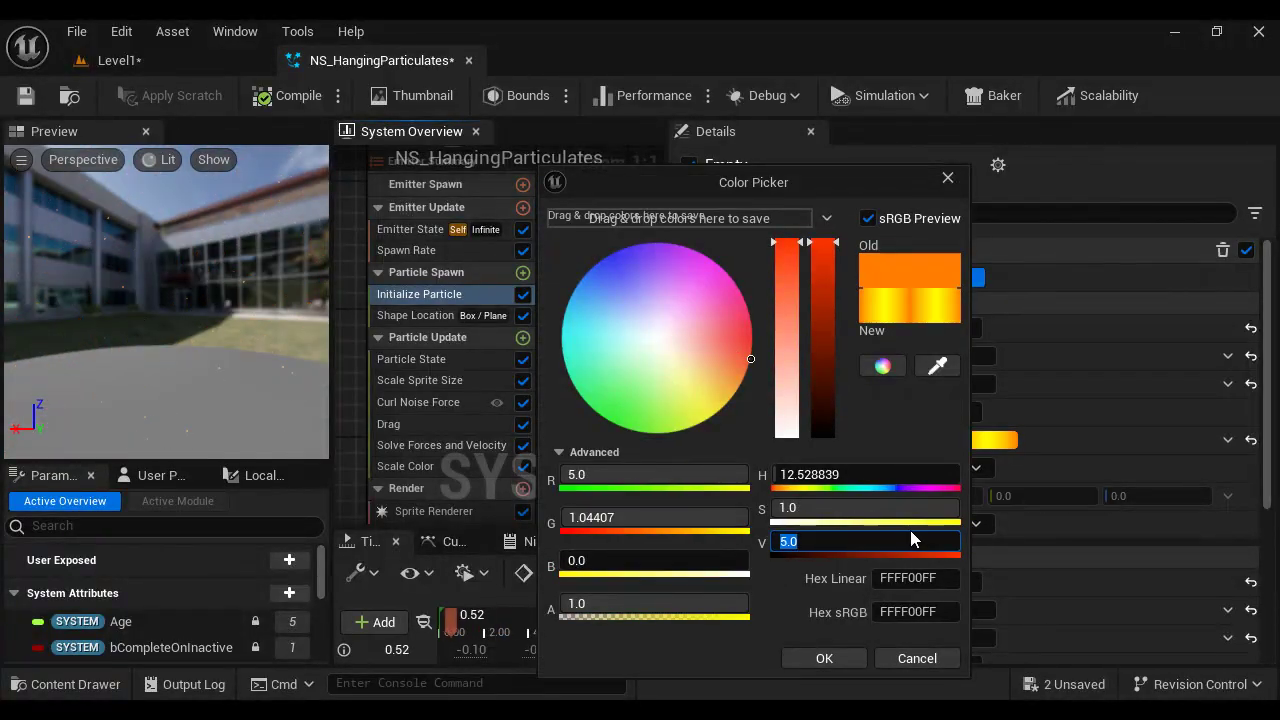
{"action": "left_click", "coordinate": [818, 662]}
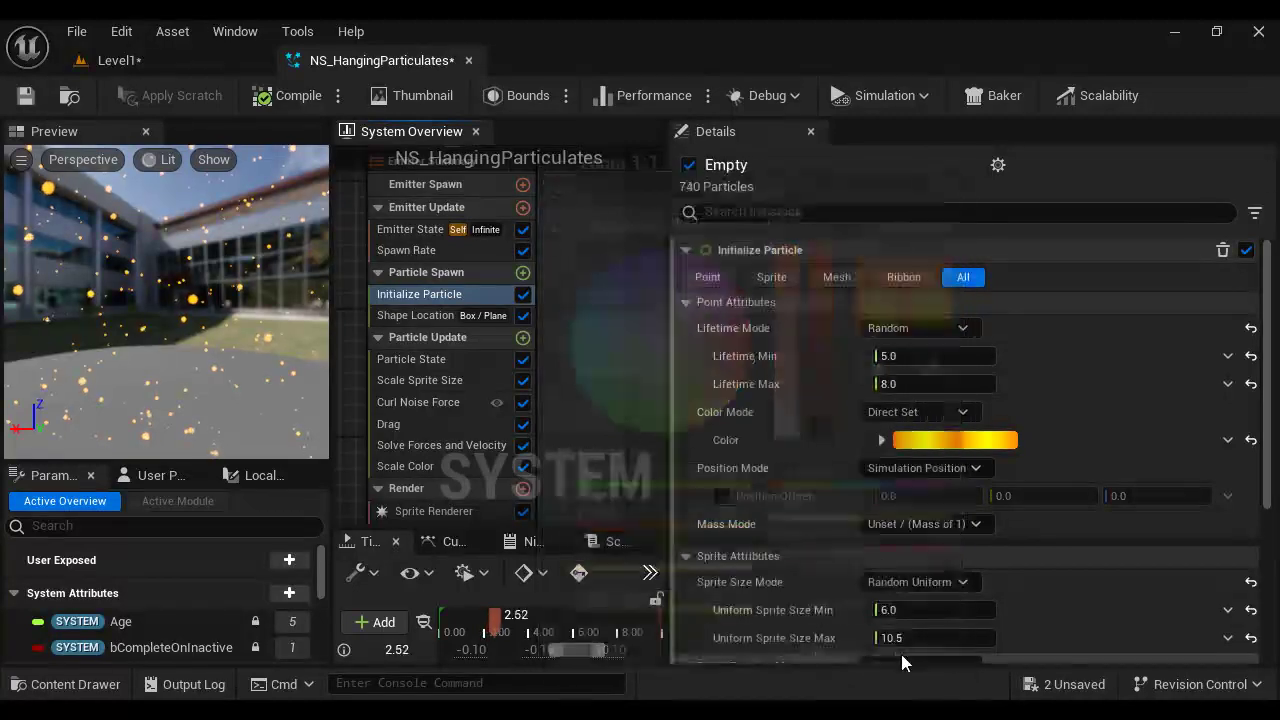
Step: Save the Niagara system and check the recolored particles in Level1
{"action": "left_click", "coordinate": [29, 100]}
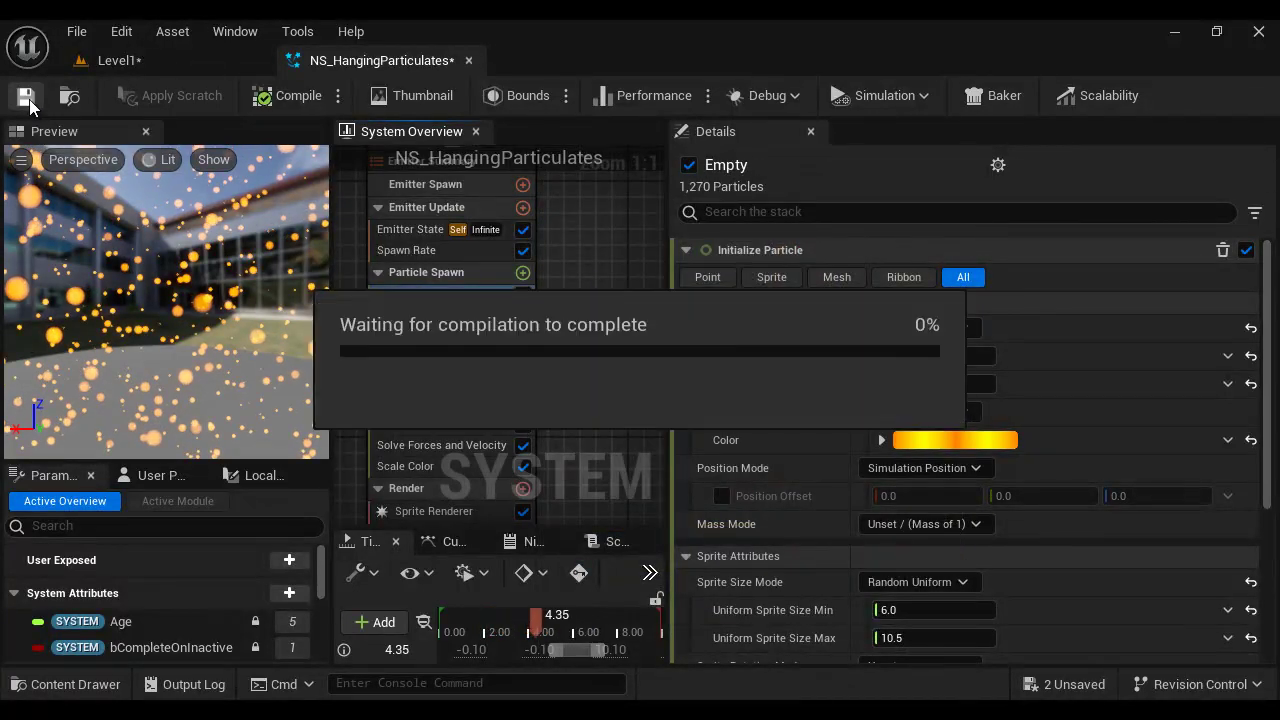
{"action": "left_click", "coordinate": [177, 62]}
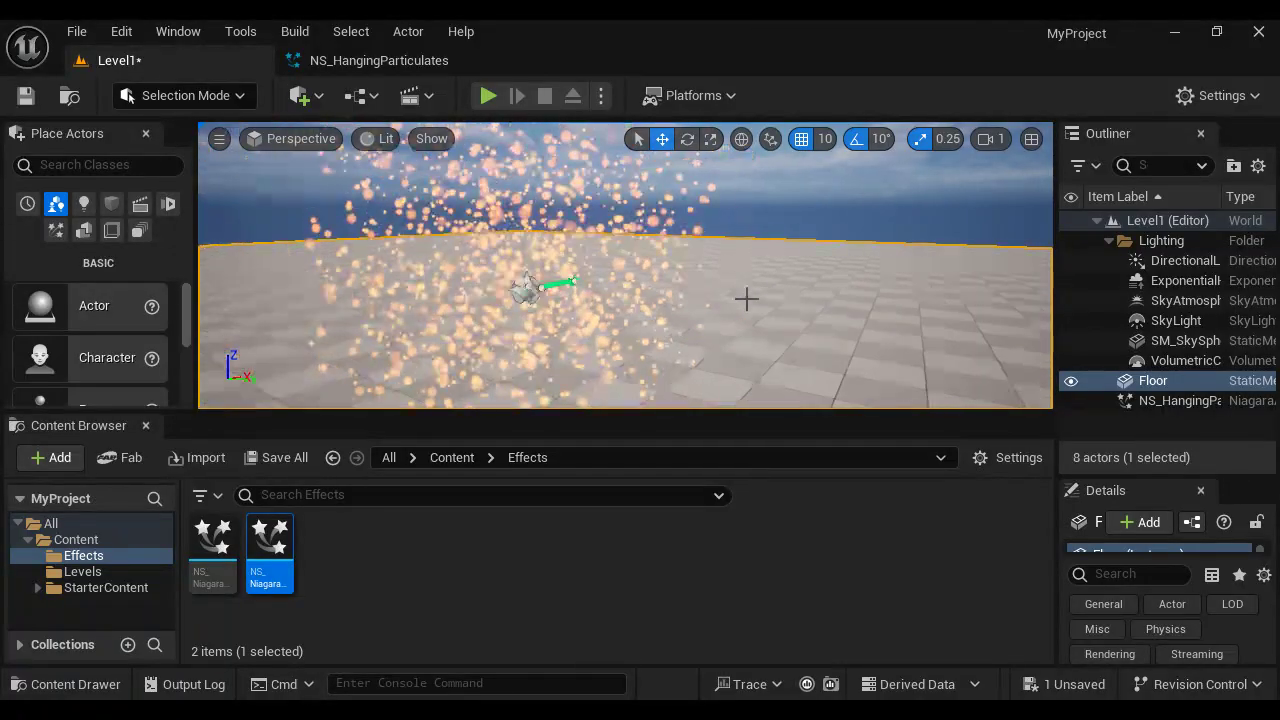
{"action": "scroll", "coordinate": [802, 208], "scroll_direction": "down", "scroll_amount": 3}
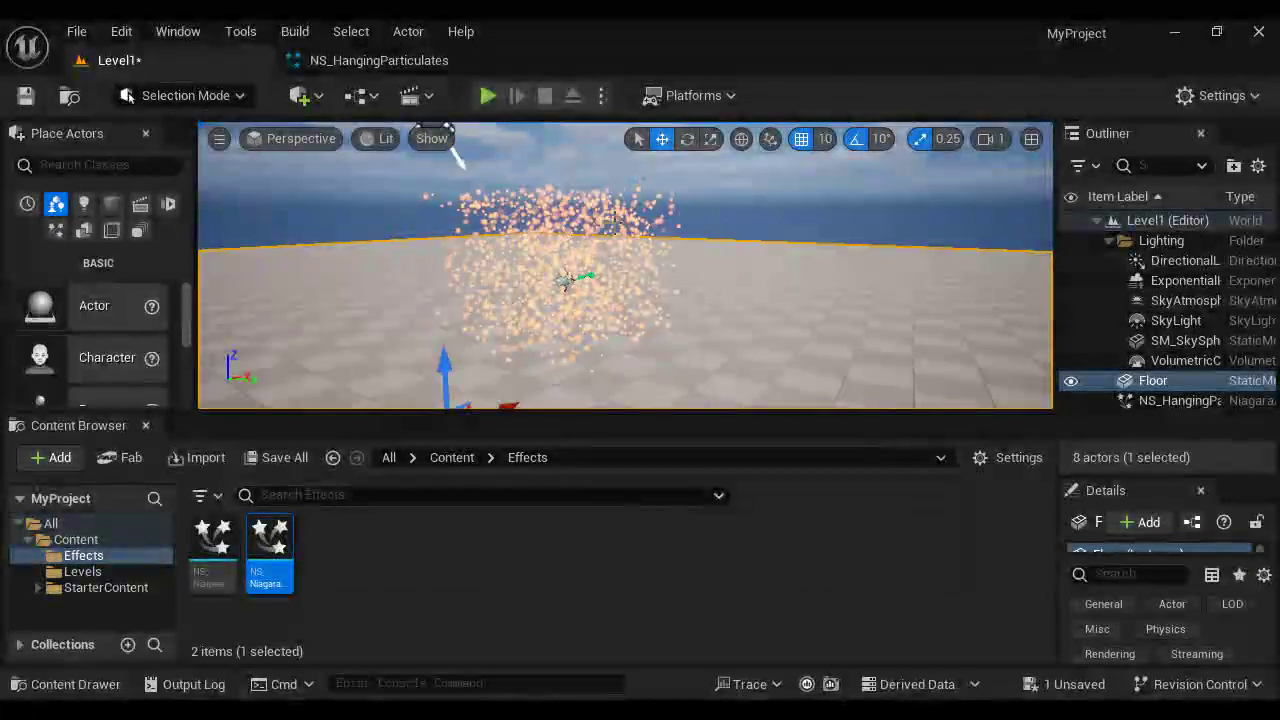
Step: In NS_HangingParticulates' Shape Location module, set the Box Size to 2000 in X and Y
{"action": "left_click", "coordinate": [425, 61]}
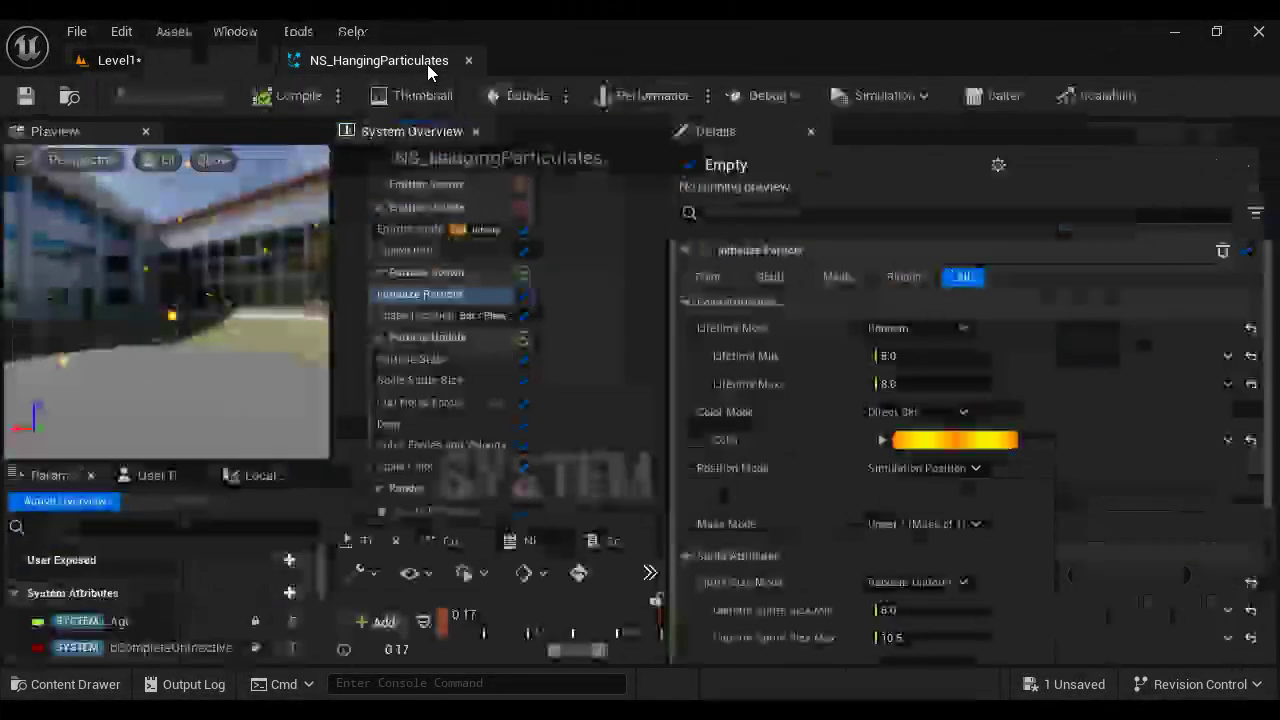
{"action": "left_click", "coordinate": [436, 316]}
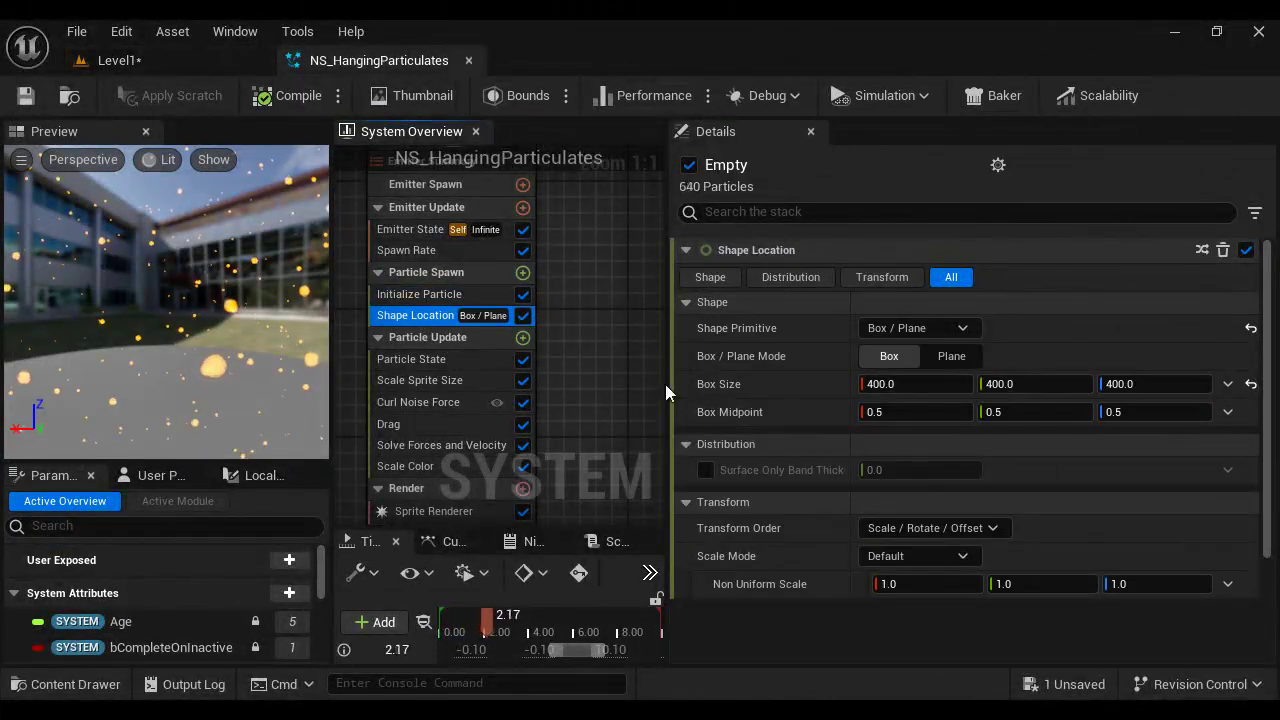
{"action": "left_click", "coordinate": [925, 384]}
{"action": "type", "text": "200"}
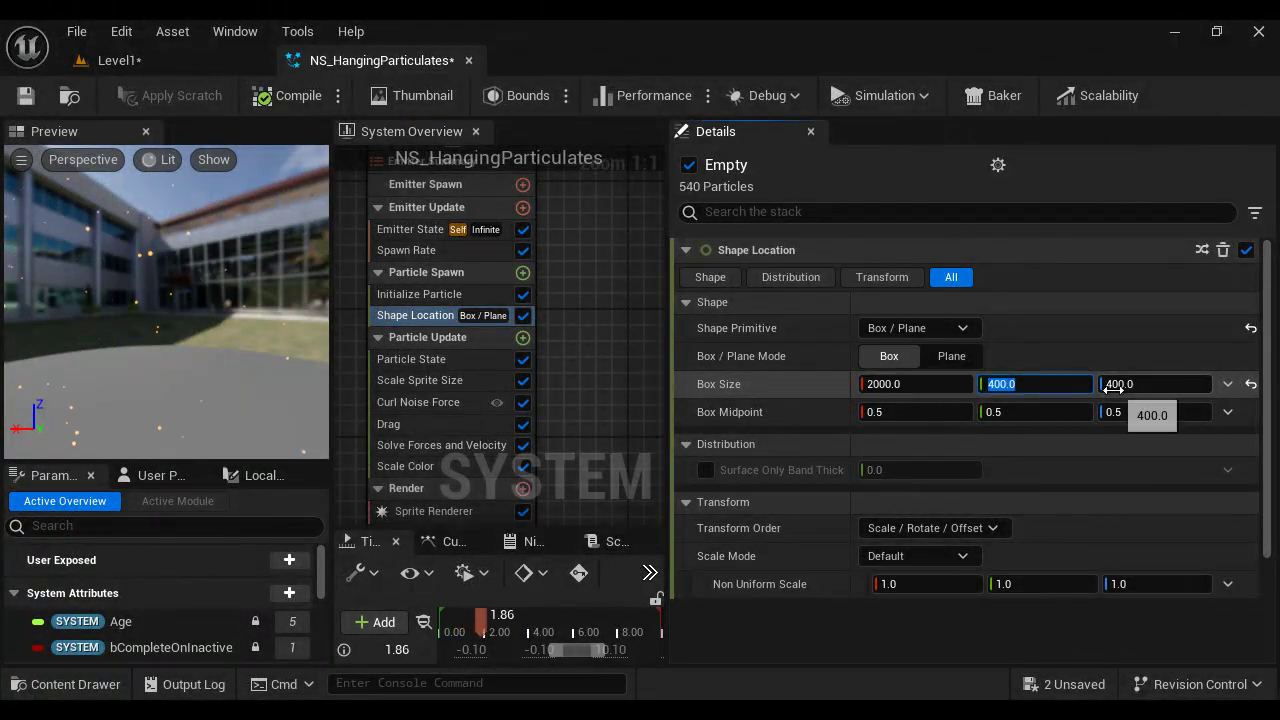
{"action": "type", "text": "2000"}
{"action": "key", "text": "Return"}
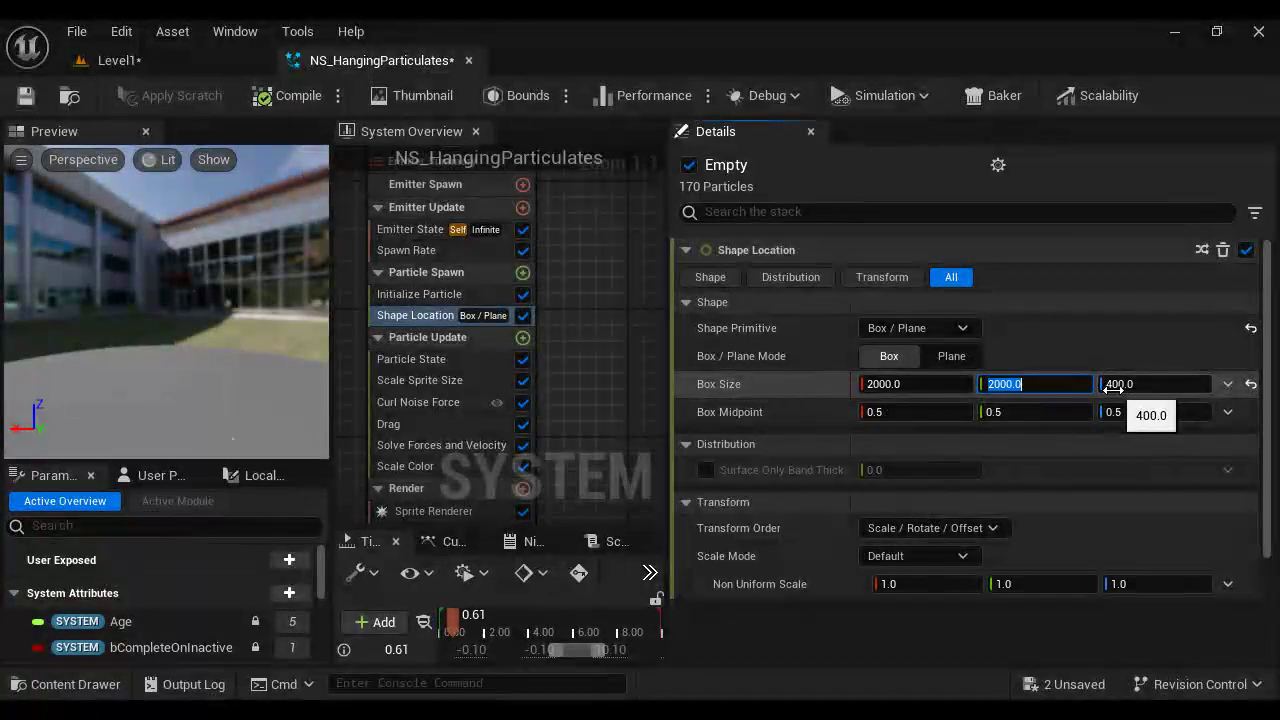
Step: Save the Niagara system and inspect the wider particle spread in Level1
{"action": "left_click", "coordinate": [26, 95]}
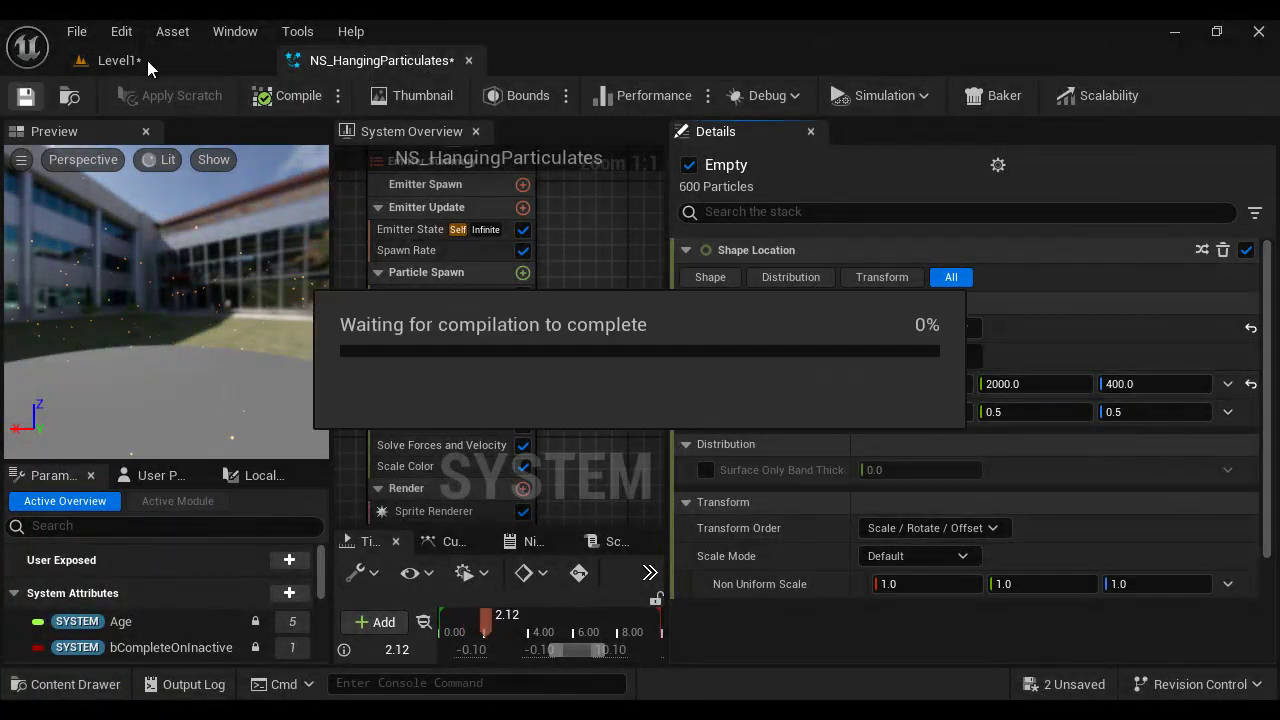
{"action": "left_click", "coordinate": [154, 60]}
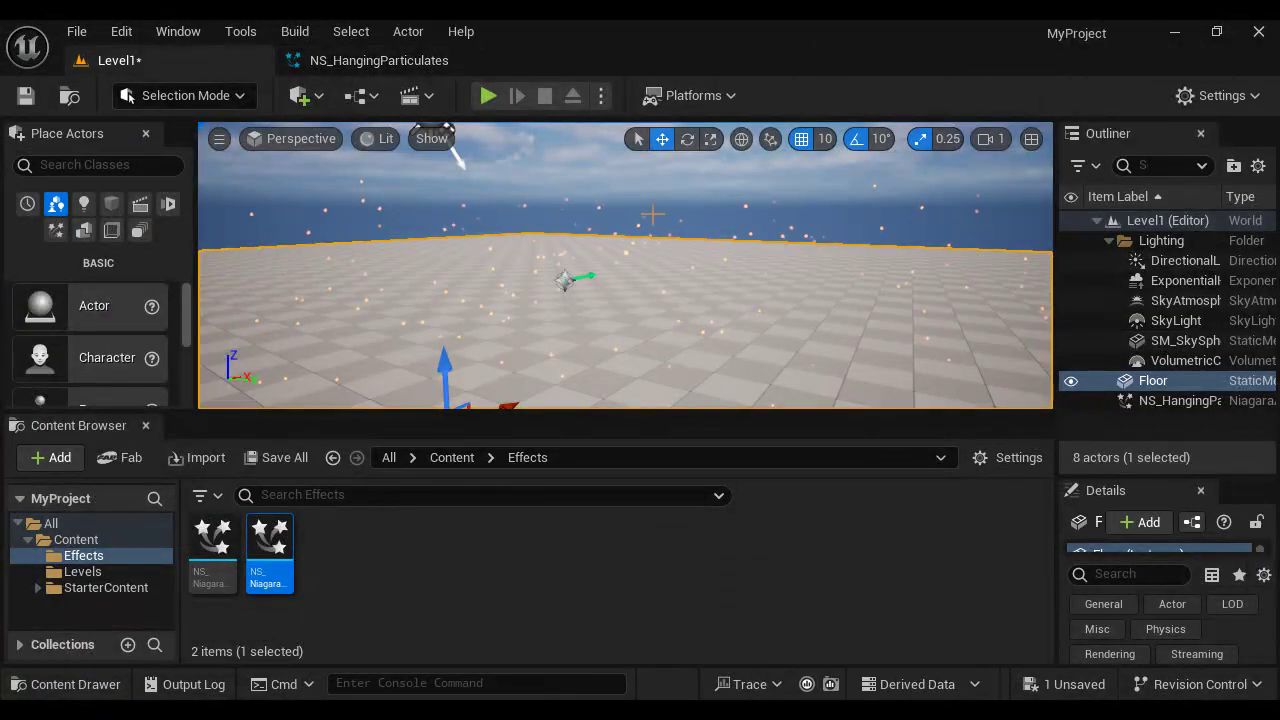
{"action": "mouse_move", "coordinate": [788, 352]}
{"action": "left_mouse_down", "text": "alt"}
{"action": "mouse_move", "coordinate": [928, 357]}
{"action": "mouse_move", "coordinate": [974, 351]}
{"action": "mouse_move", "coordinate": [977, 334]}
{"action": "mouse_move", "coordinate": [828, 333]}
{"action": "mouse_move", "coordinate": [791, 354]}
{"action": "left_mouse_up", "text": "alt"}
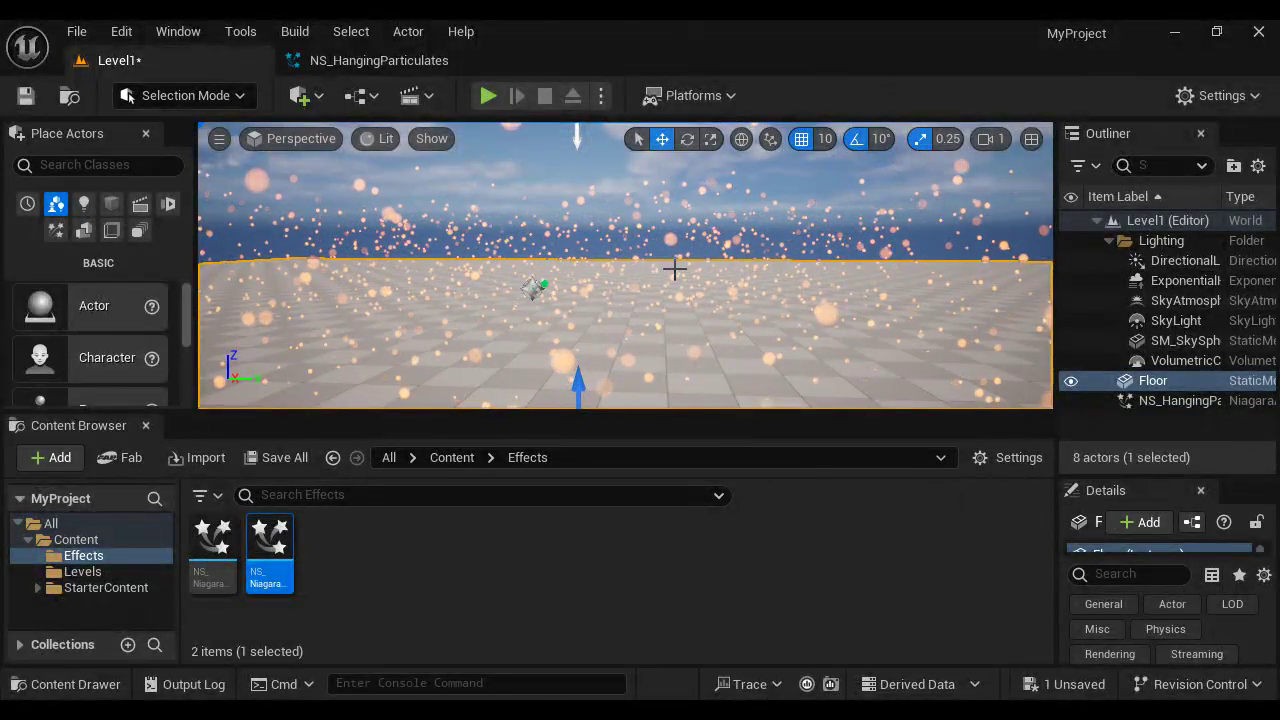
Step: Set the Curl Noise Force module's Noise Strength to 50 in NS_HangingParticulates, then save the system and view the effect in Level1
{"action": "left_click", "coordinate": [375, 60]}
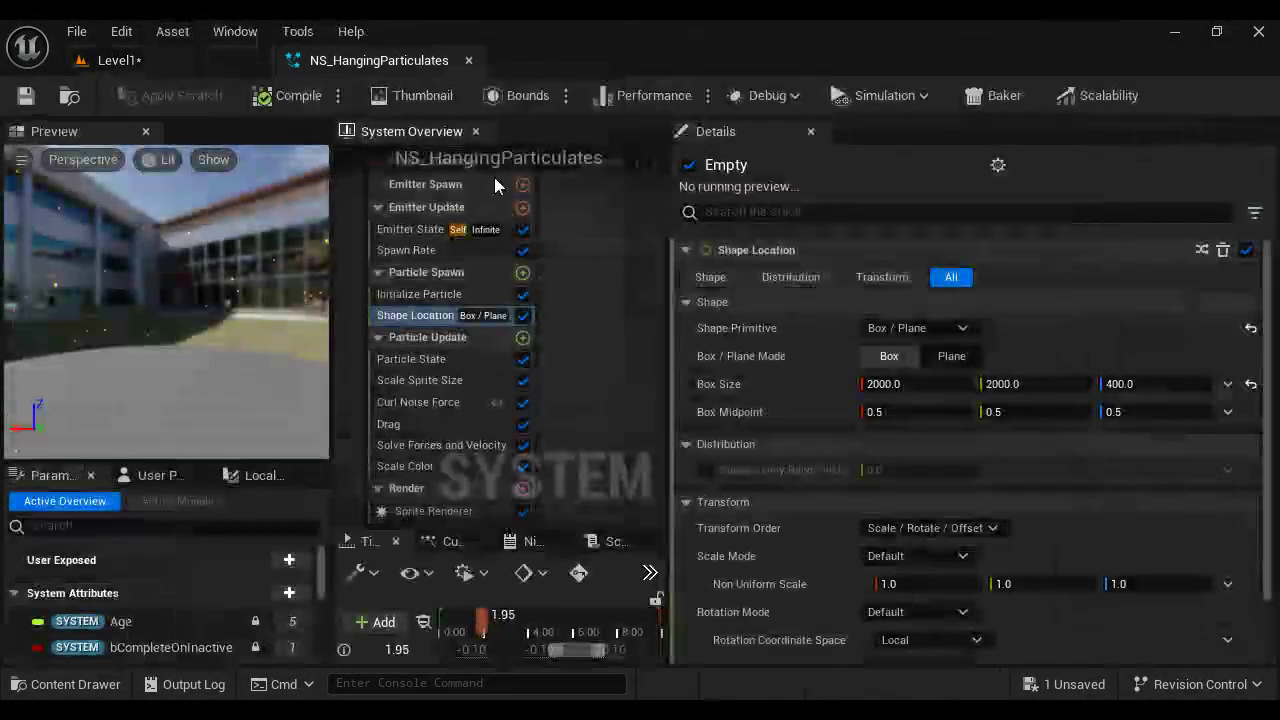
{"action": "left_click", "coordinate": [424, 400]}
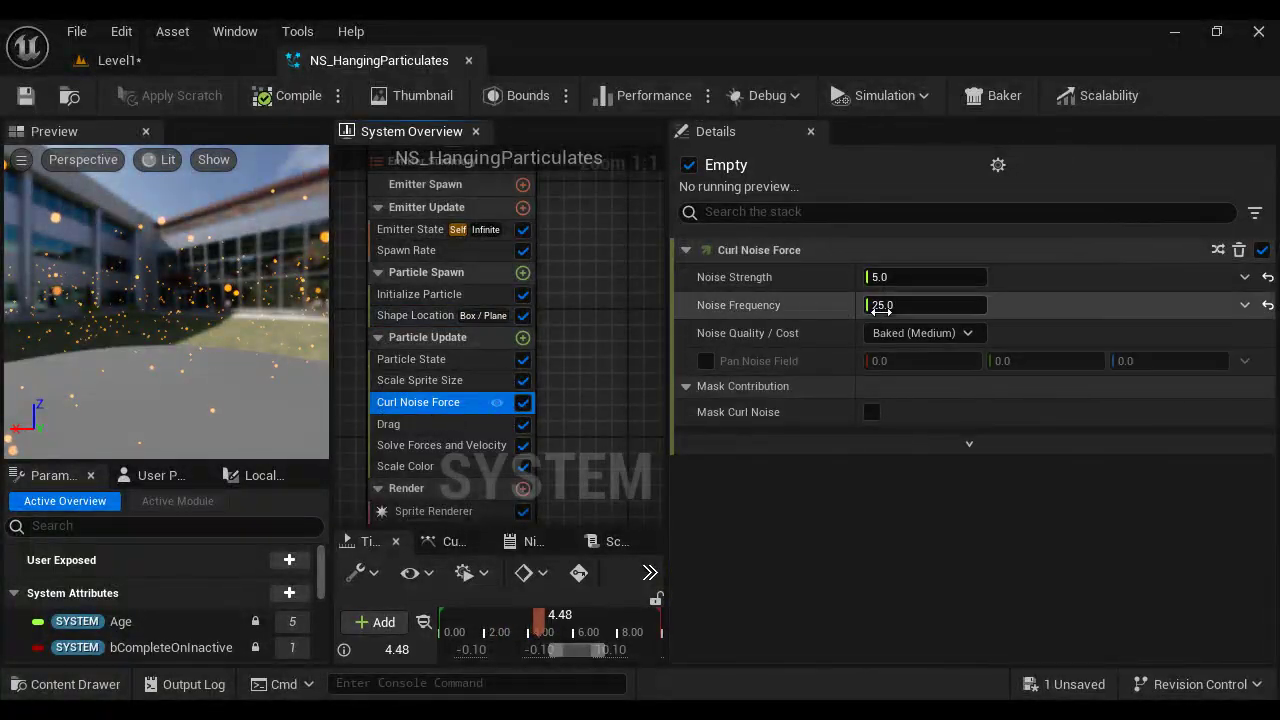
{"action": "left_click", "coordinate": [890, 278]}
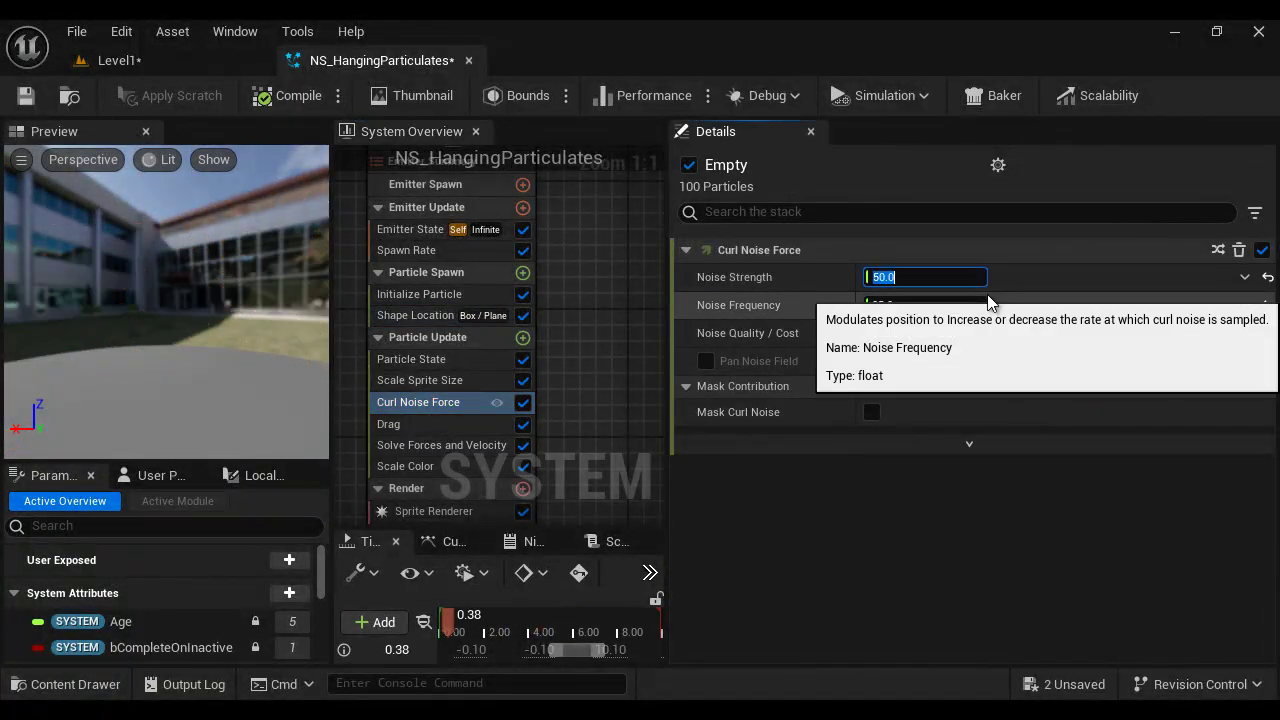
{"action": "left_click", "coordinate": [25, 95]}
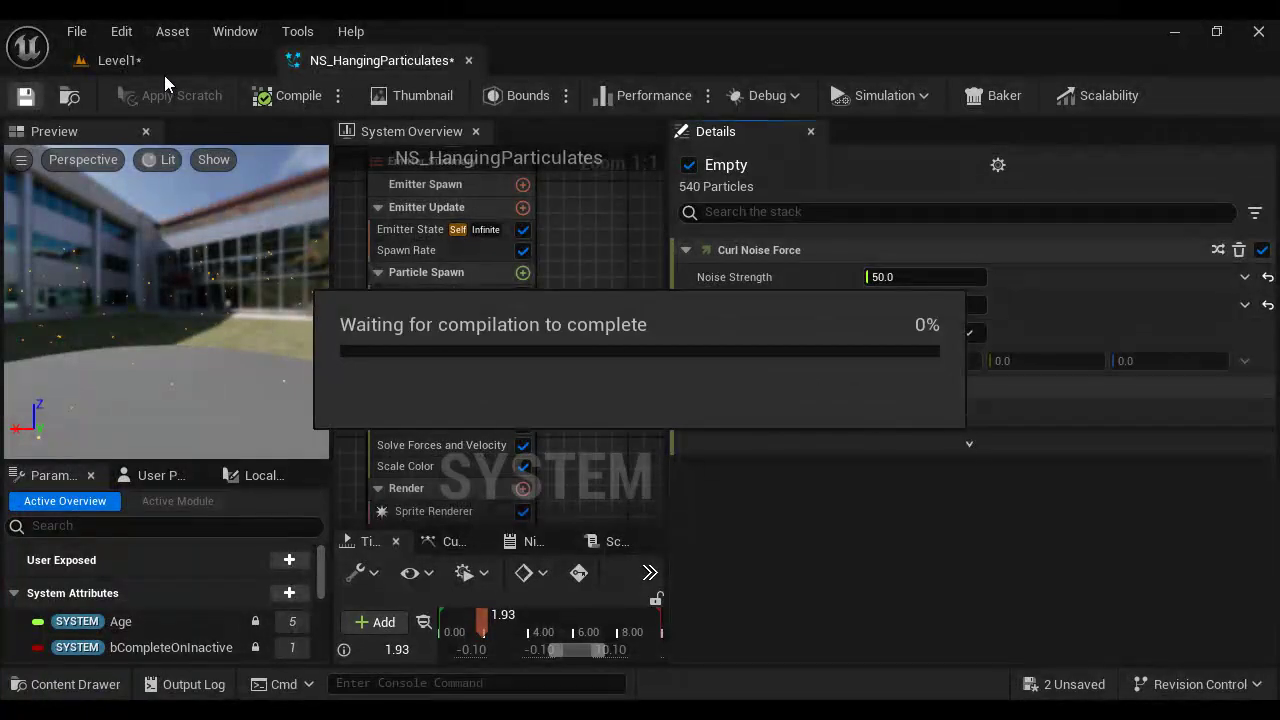
{"action": "left_click", "coordinate": [175, 66]}
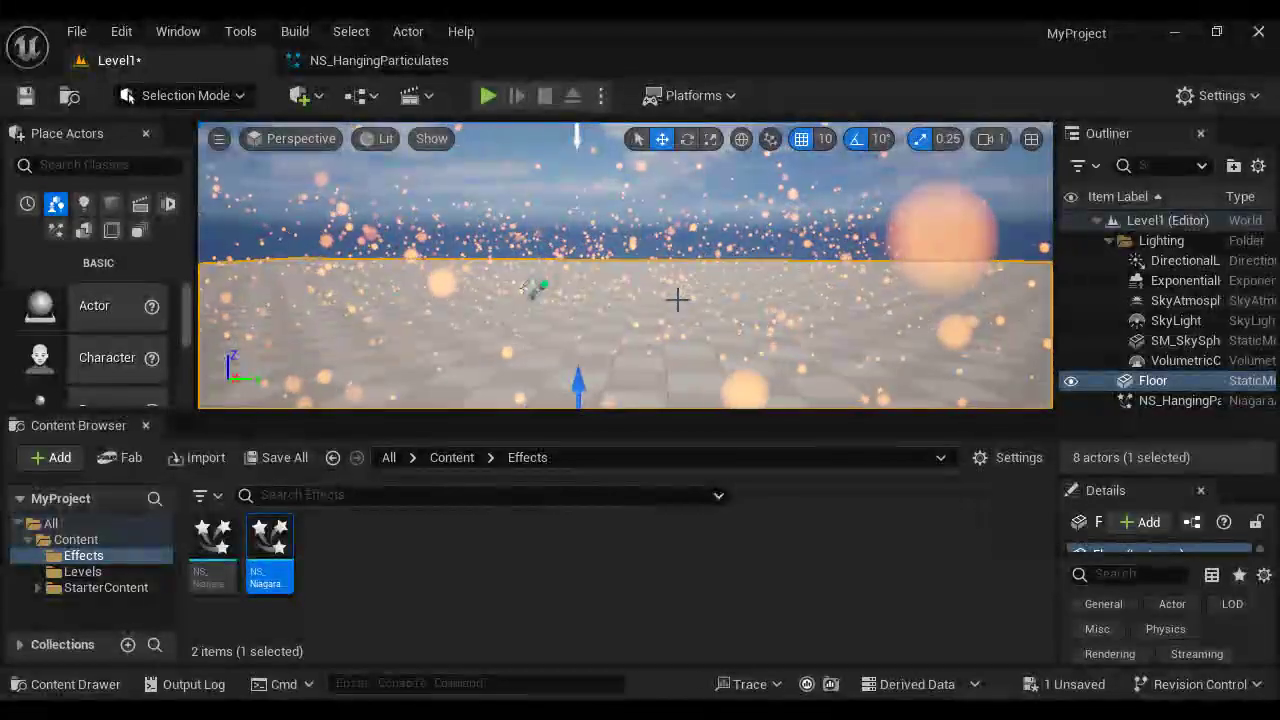
{"action": "scroll", "coordinate": [677, 298], "scroll_direction": "down", "scroll_amount": 5}
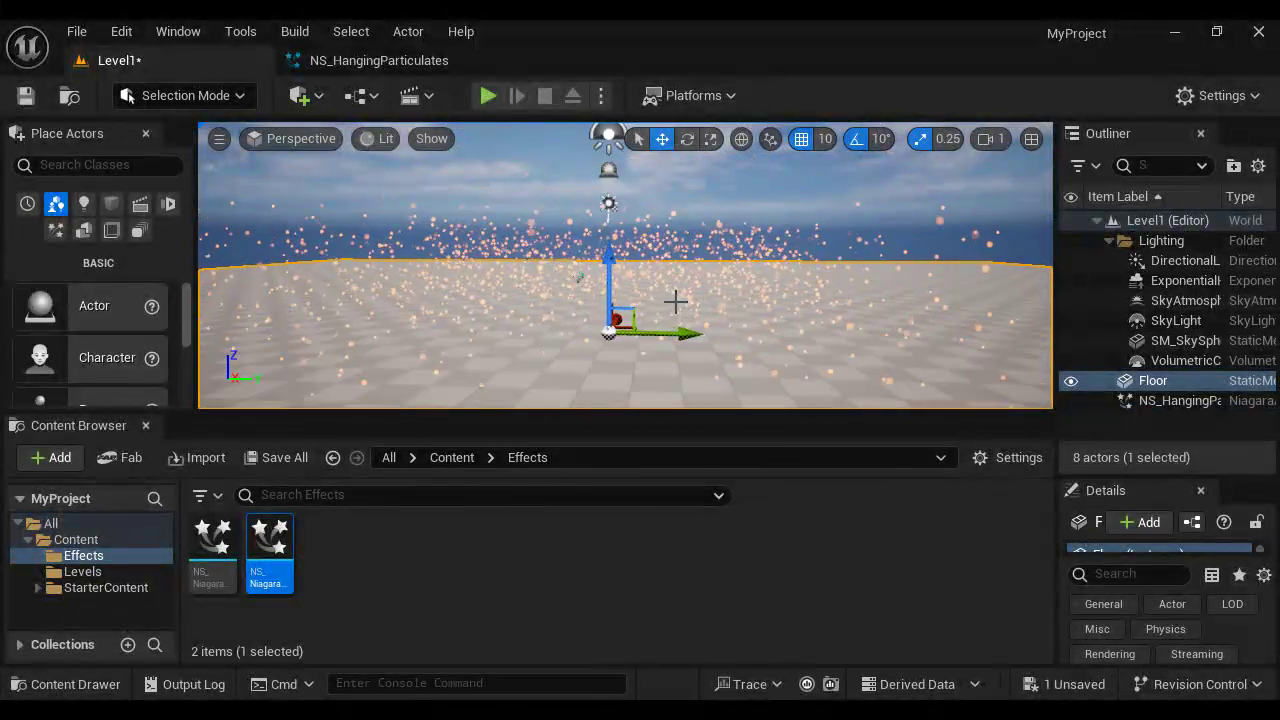
Step: Turn off the viewport's exposure Game Settings, set EV100 to -1, and rotate the sun until the Level1 scene is dark
{"action": "left_click", "coordinate": [378, 138]}
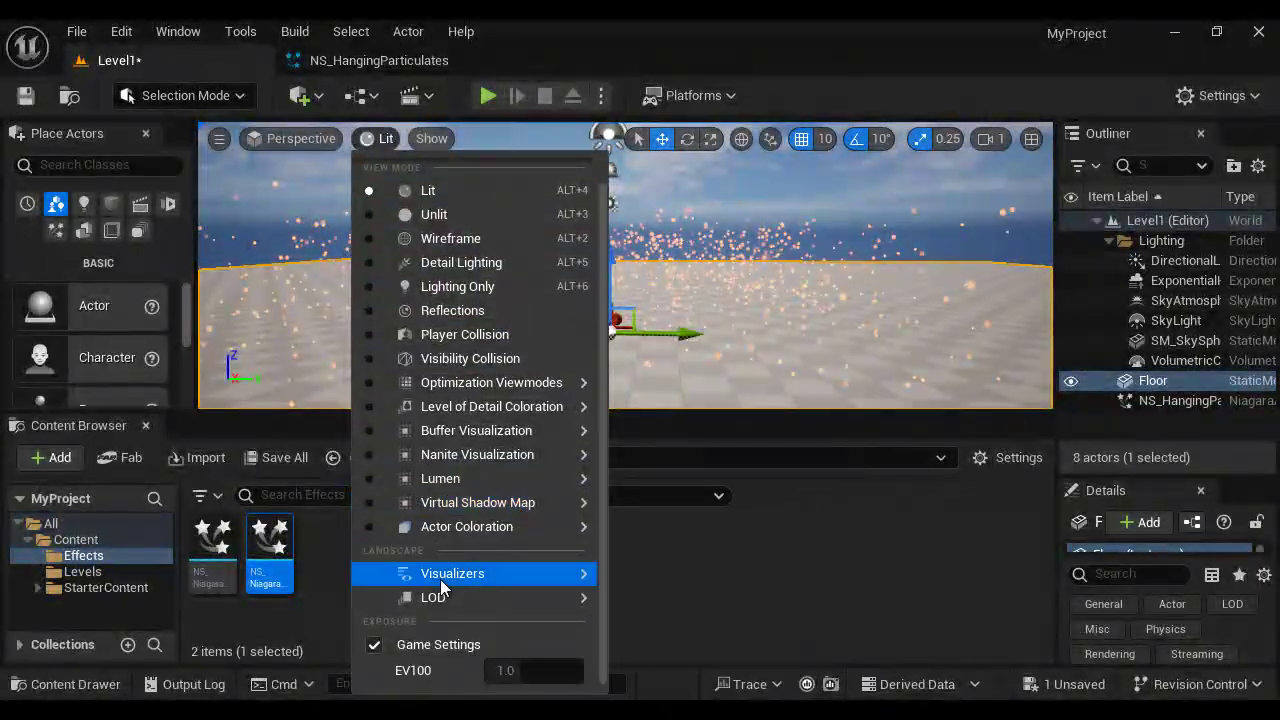
{"action": "left_click", "coordinate": [374, 645]}
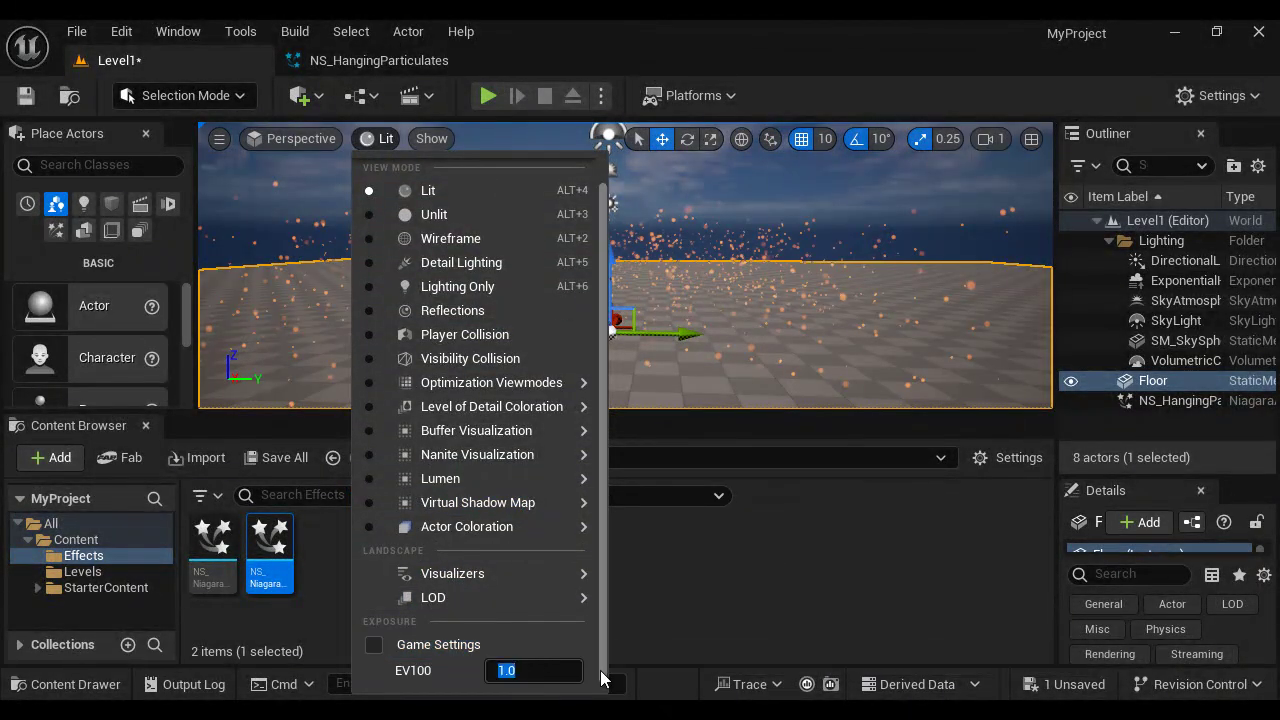
{"action": "type", "text": "-1"}
{"action": "key", "text": "Return"}
{"action": "left_click", "coordinate": [848, 295]}
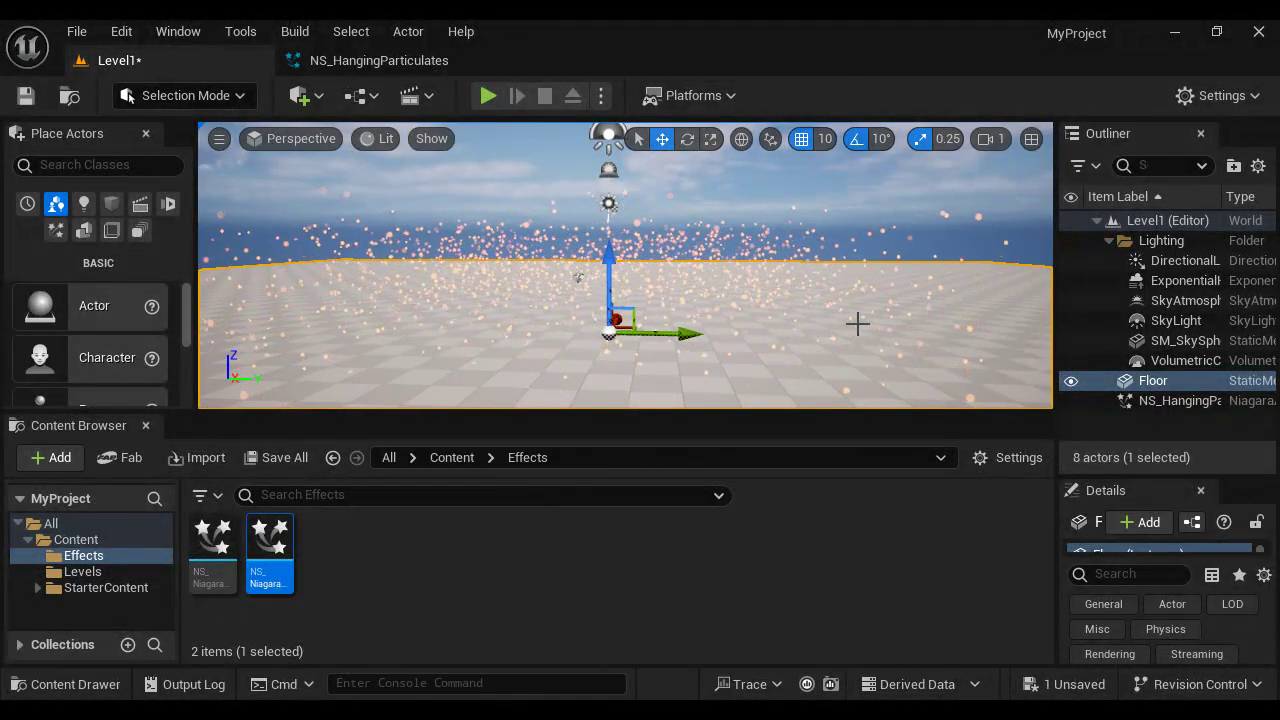
{"action": "key", "text": "ctrl+l"}
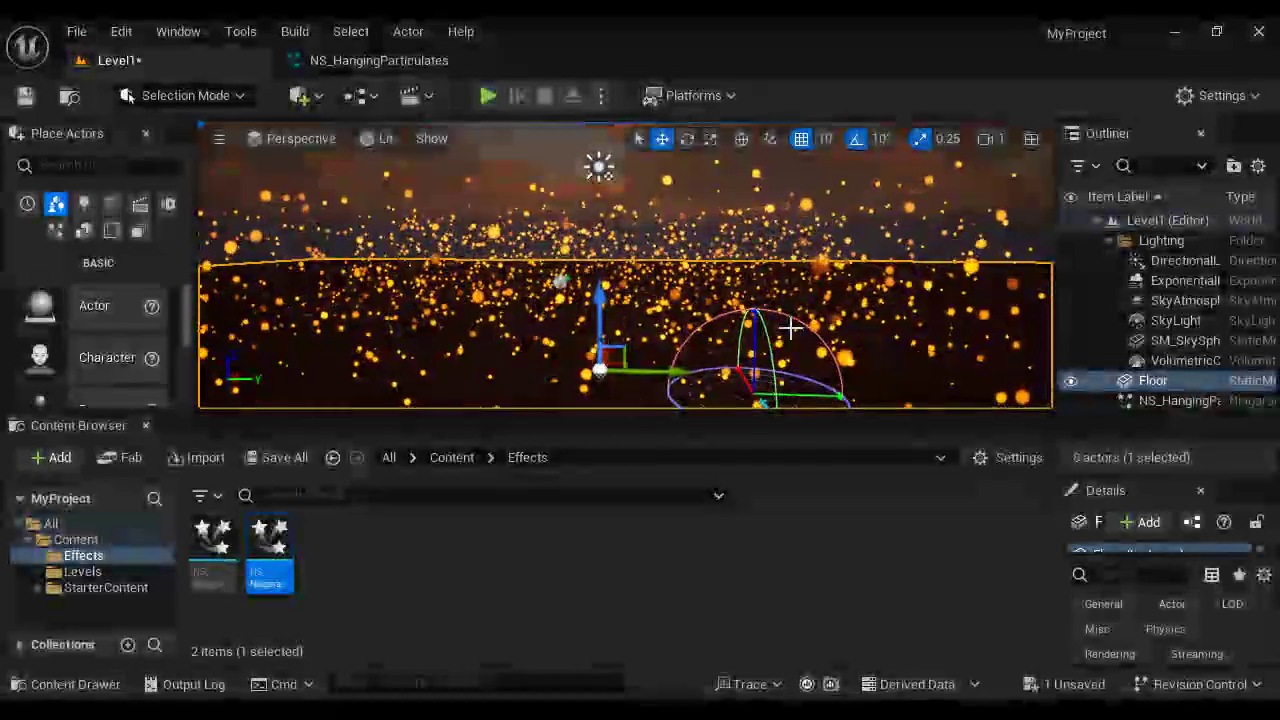
{"action": "scroll", "coordinate": [702, 290], "scroll_direction": "down", "scroll_amount": 2}
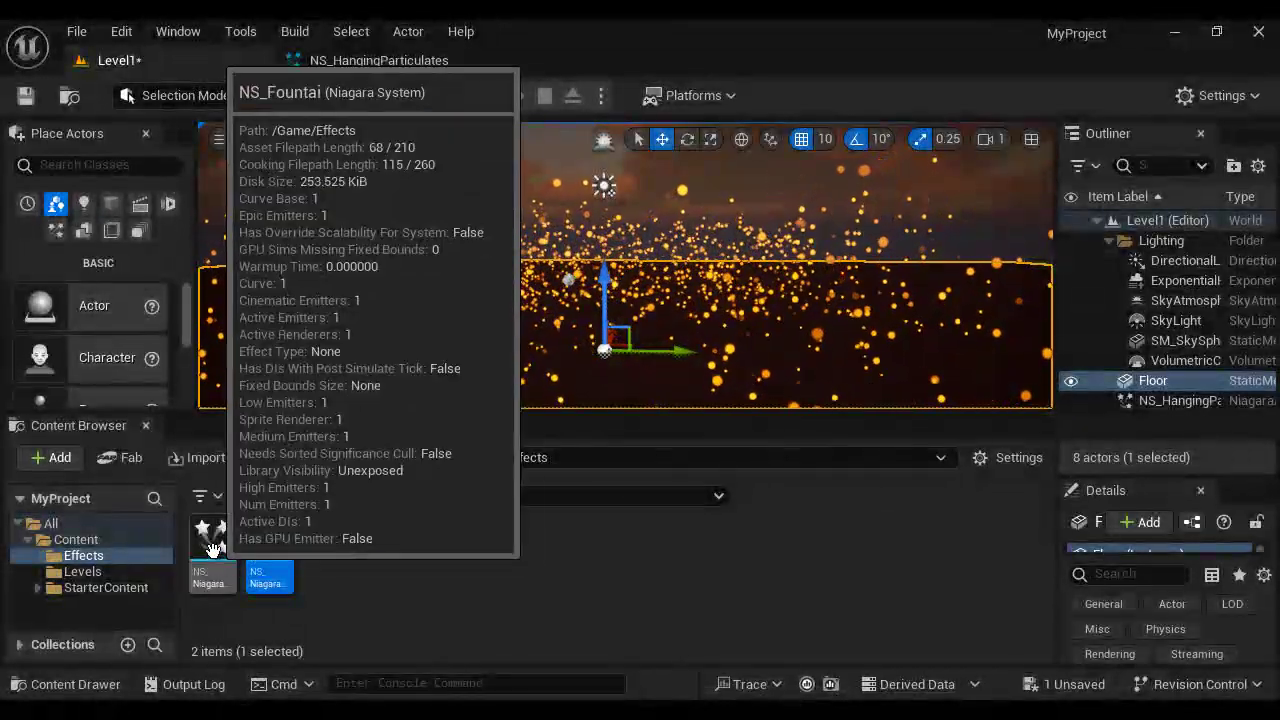
Step: Place the NS_Fountai system on the floor in Level1 and move it along the Y axis toward the center of the particulates
{"action": "left_click_drag", "start_coordinate": [213, 545], "coordinate": [523, 363]}
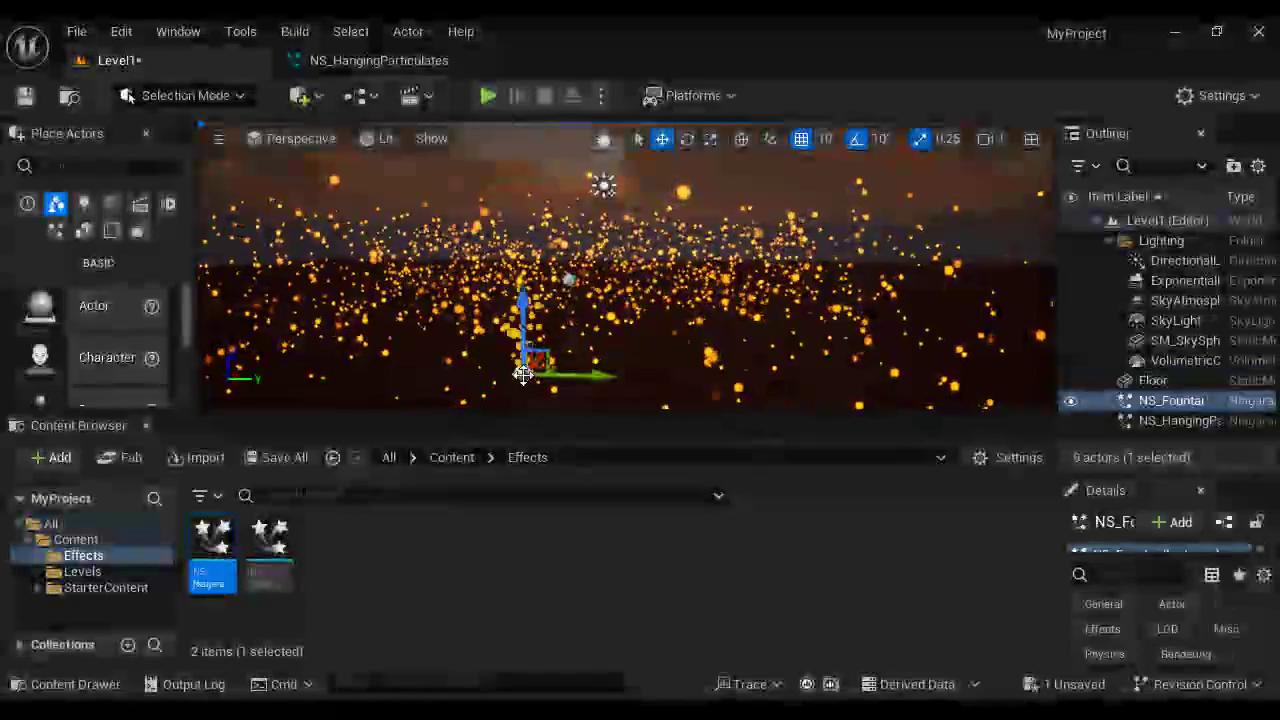
{"action": "scroll", "coordinate": [531, 379], "scroll_direction": "up", "scroll_amount": 3}
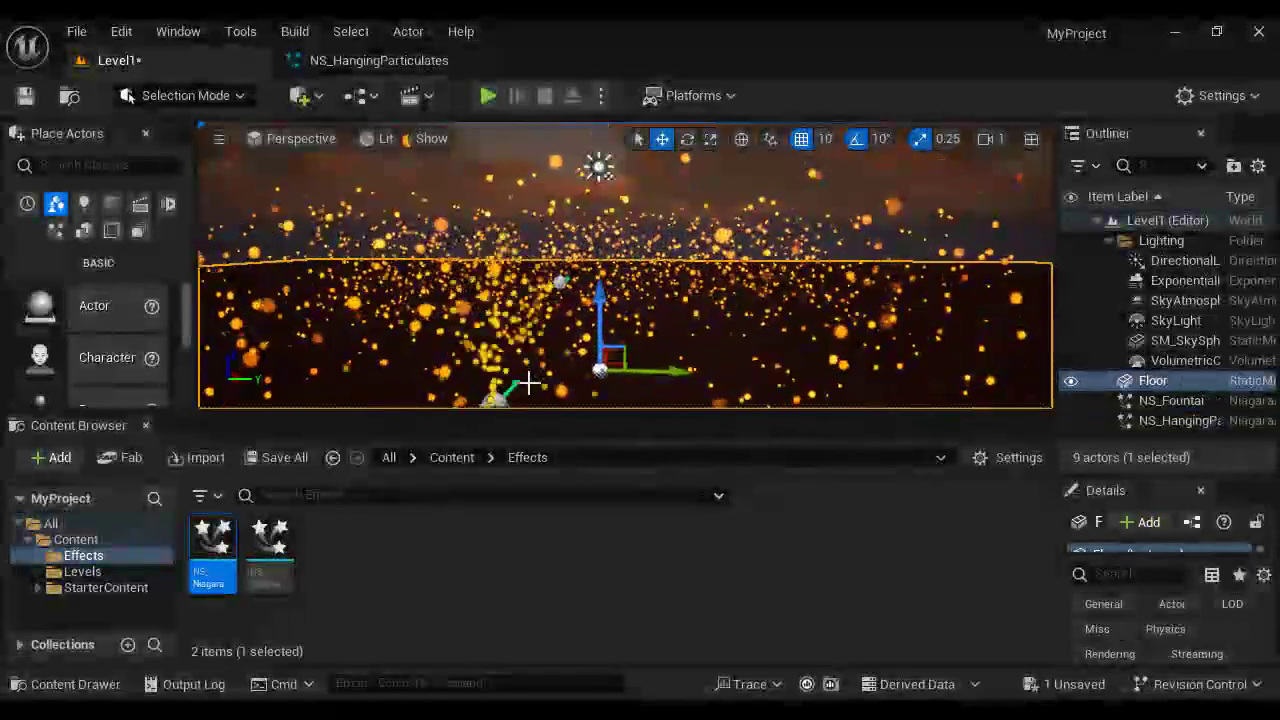
{"action": "left_click_drag", "start_coordinate": [544, 414], "coordinate": [535, 509]}
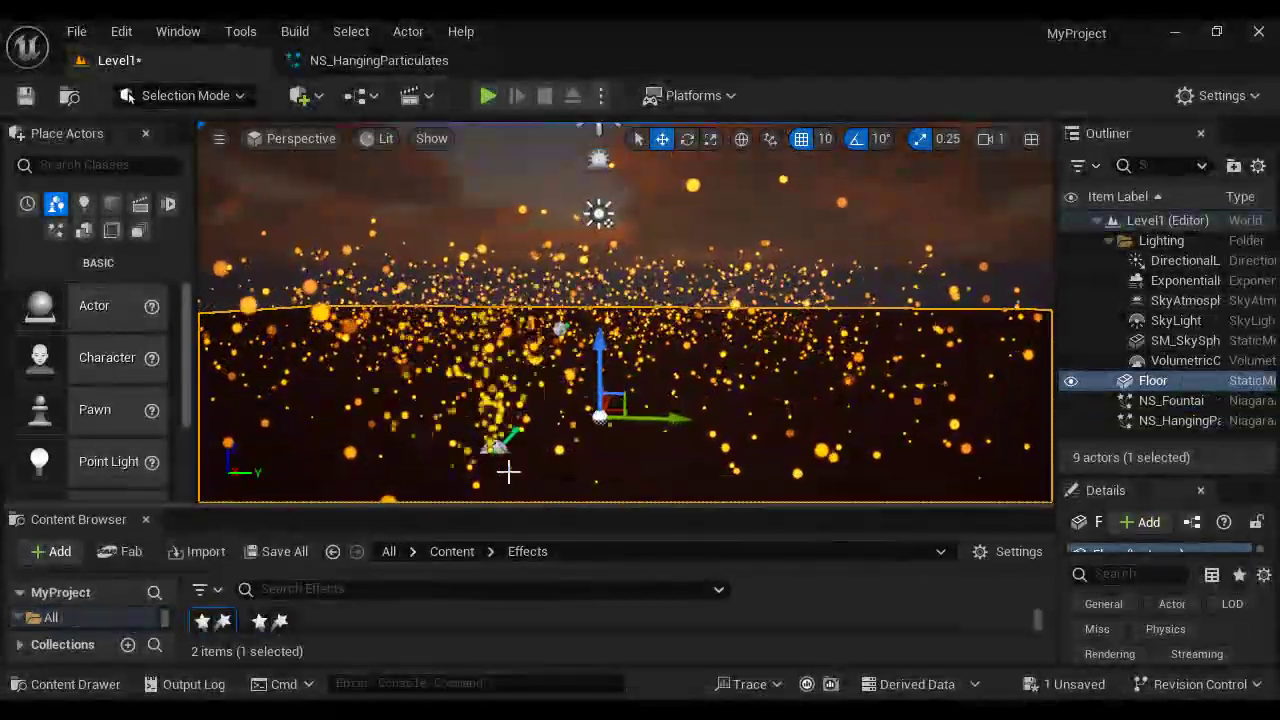
{"action": "left_click", "coordinate": [500, 452]}
{"action": "left_click_drag", "start_coordinate": [581, 457], "coordinate": [766, 457]}
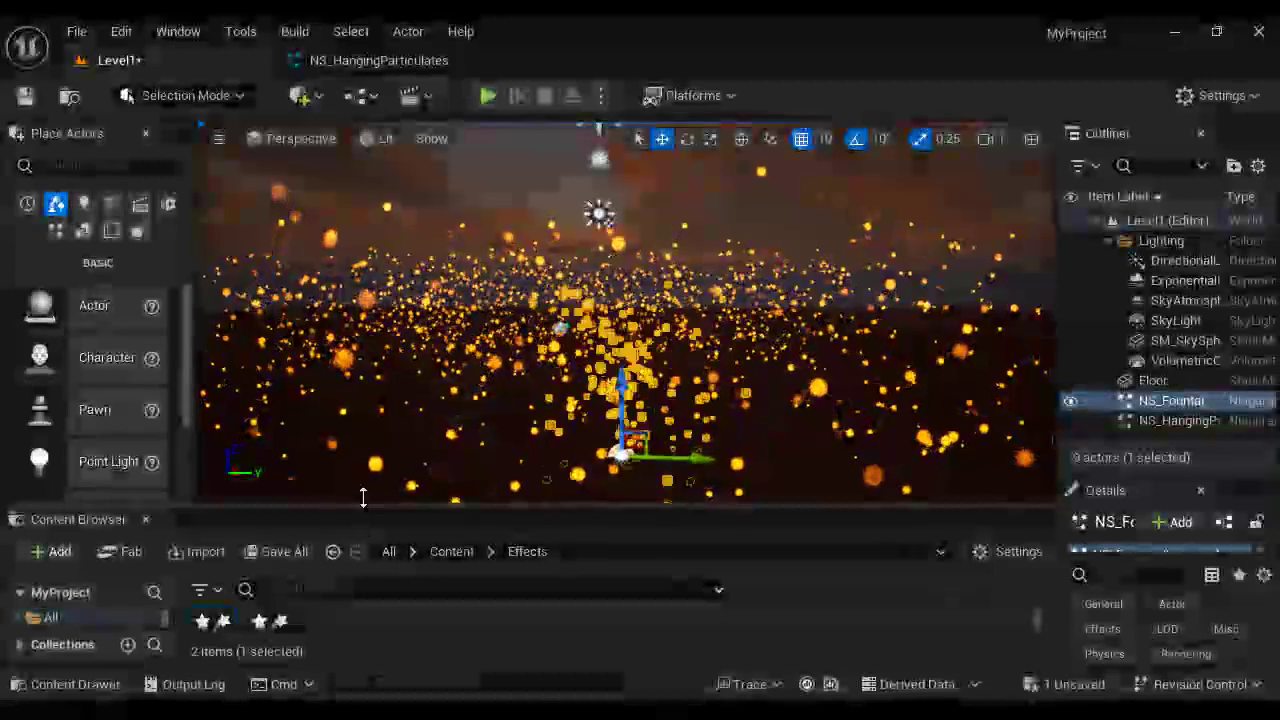
Step: Open the NS_Fountai system, widen its System Overview, and examine the Add Velocity and Gravity Force modules' settings
{"action": "left_click_drag", "start_coordinate": [363, 504], "coordinate": [360, 418]}
{"action": "left_click", "coordinate": [284, 547]}
{"action": "double_click", "coordinate": [284, 547]}
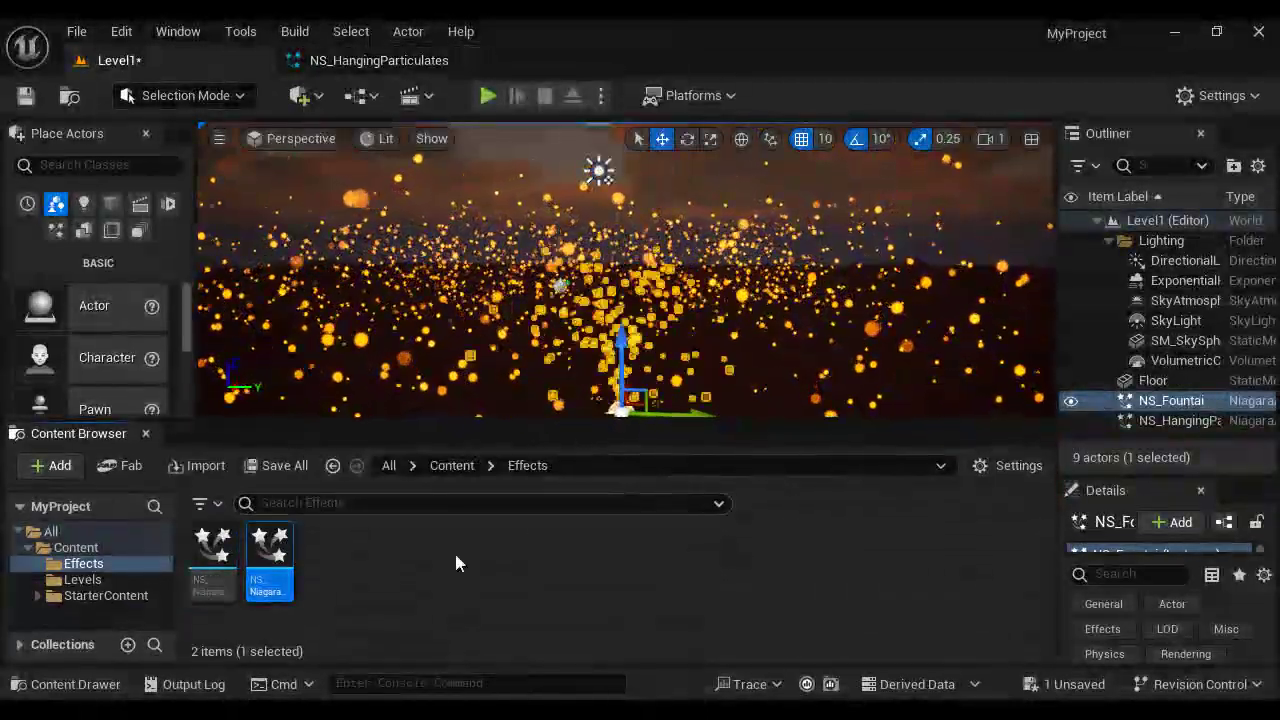
{"action": "double_click", "coordinate": [210, 560]}
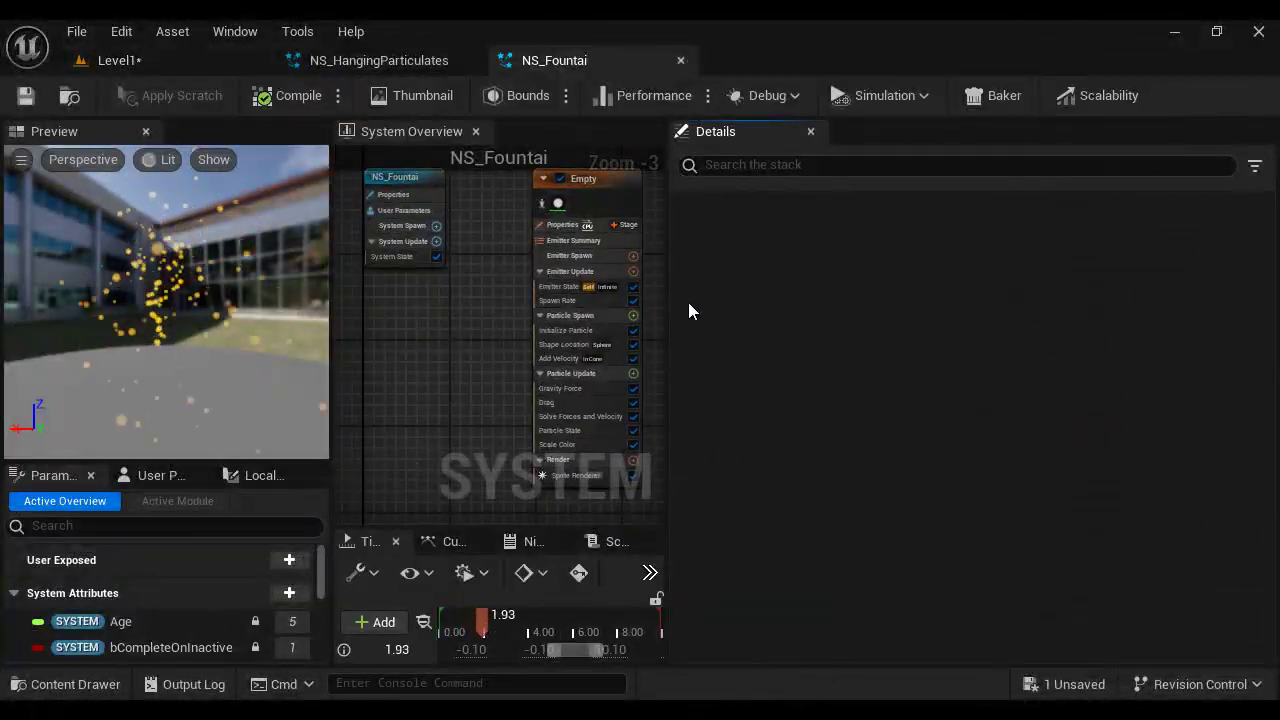
{"action": "left_click_drag", "start_coordinate": [668, 304], "coordinate": [1033, 308]}
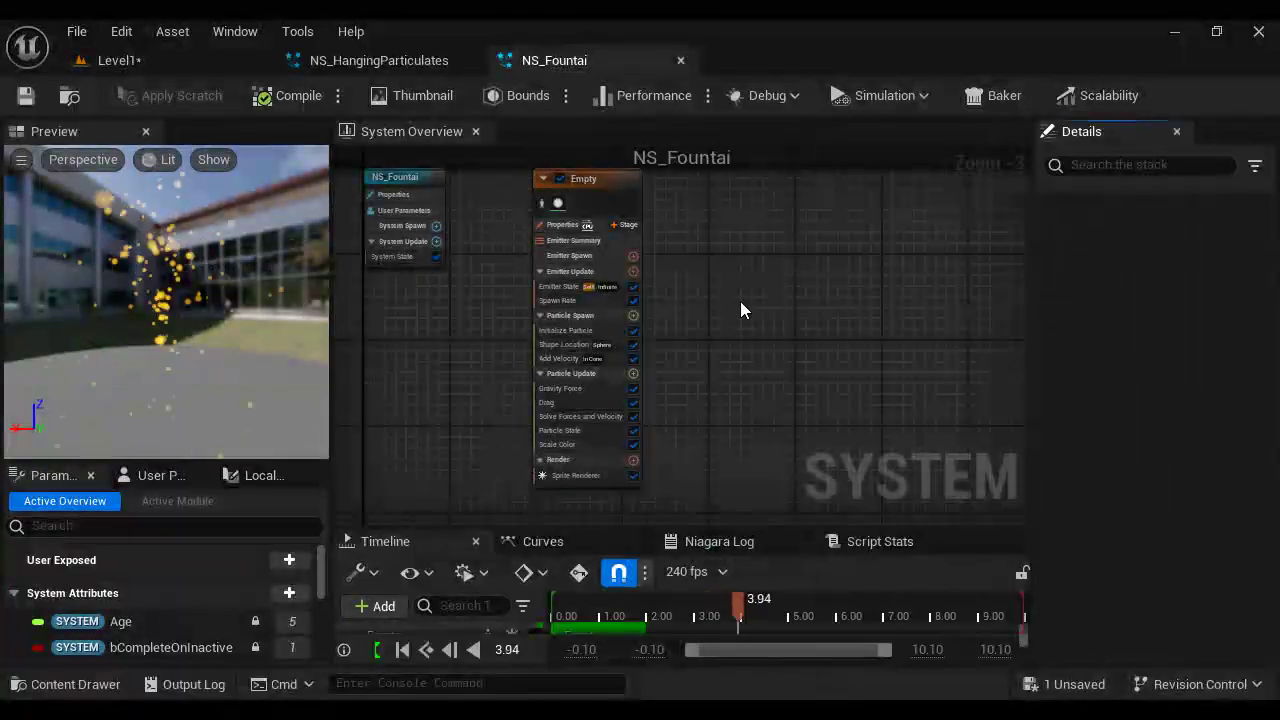
{"action": "scroll", "coordinate": [734, 298], "scroll_direction": "up", "scroll_amount": 3}
{"action": "right_click_drag", "start_coordinate": [734, 300], "coordinate": [901, 303]}
{"action": "right_click_drag", "start_coordinate": [889, 387], "coordinate": [853, 330]}
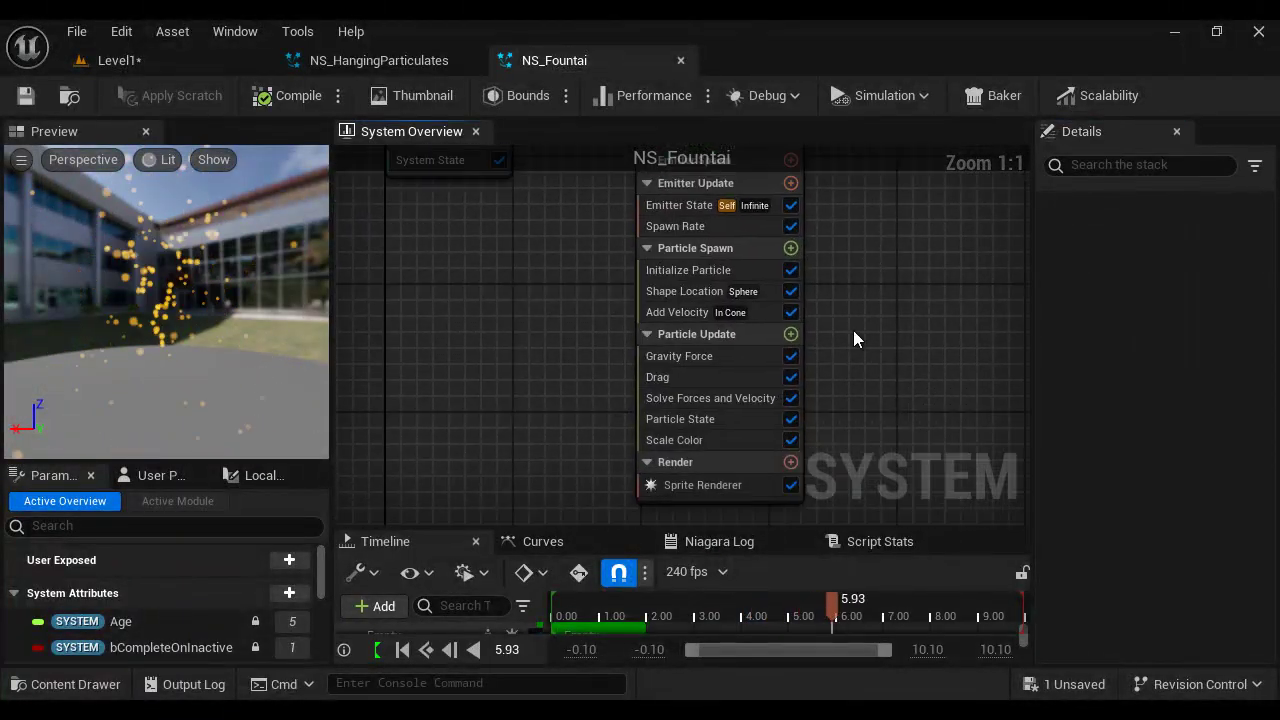
{"action": "left_click", "coordinate": [684, 314]}
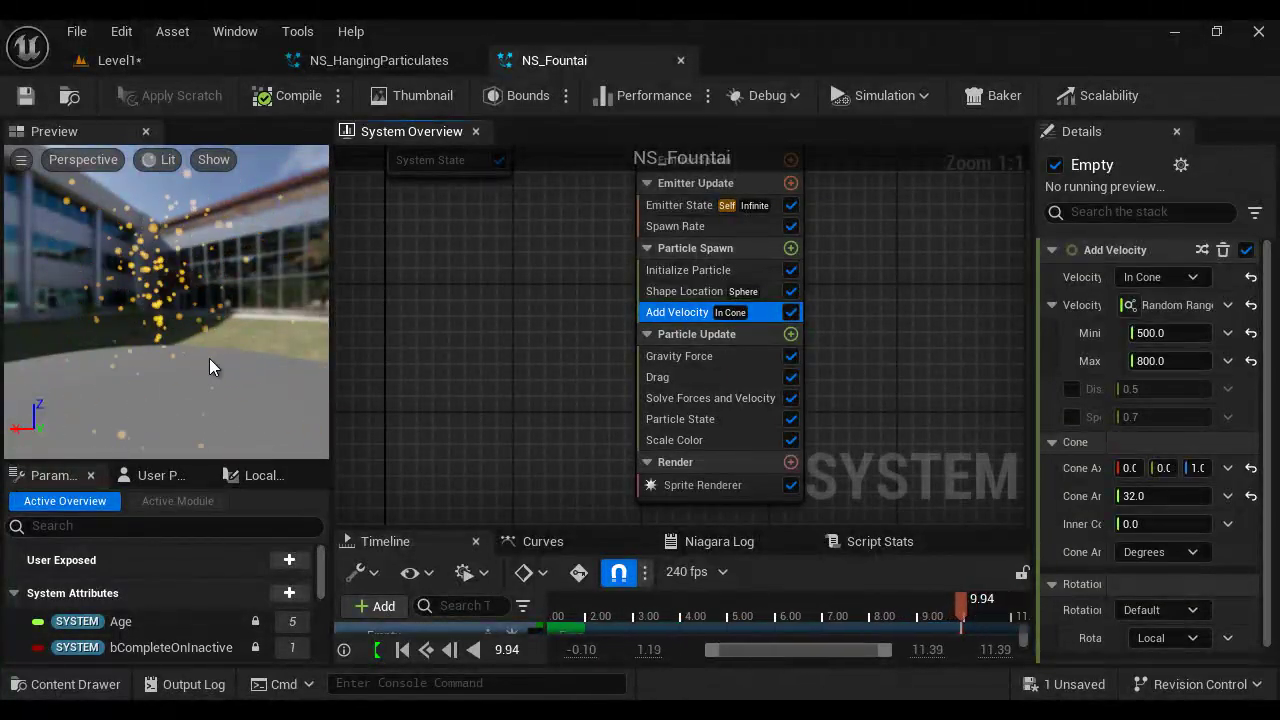
{"action": "left_click", "coordinate": [716, 357]}
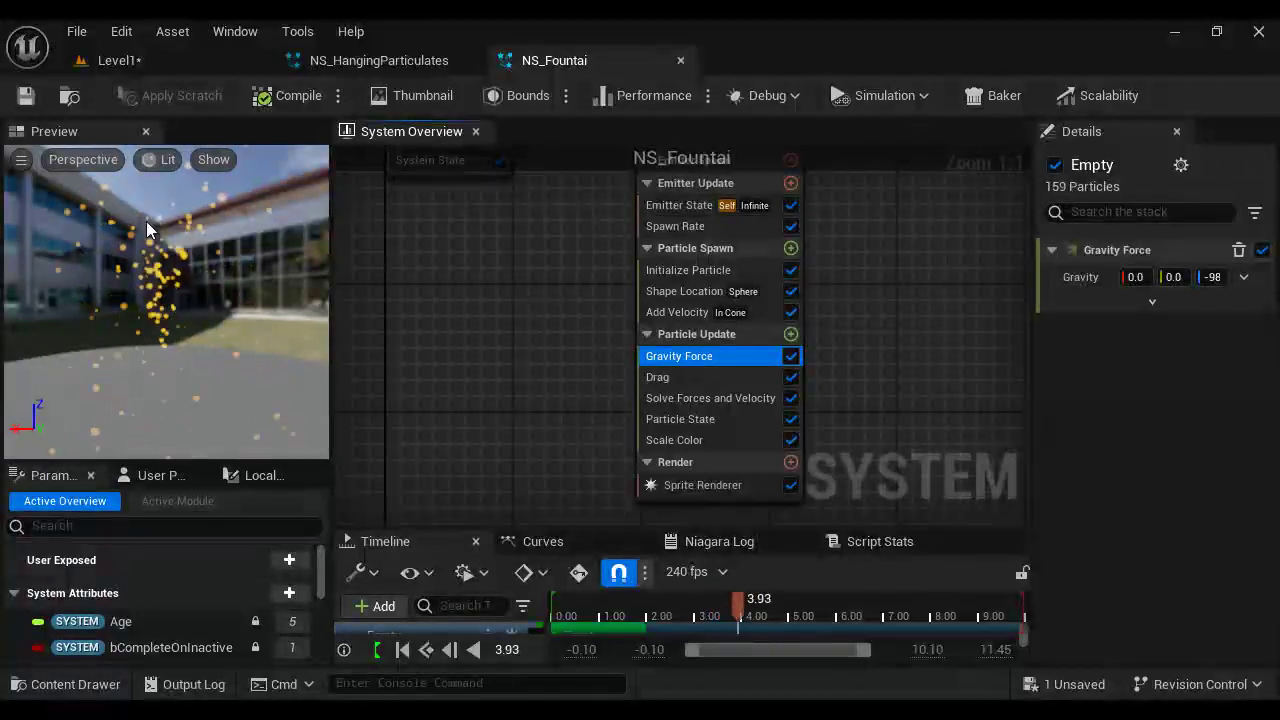
Step: Compare the Shape Location module's settings and the particle preview between NS_HangingParticulates and NS_Fountai
{"action": "left_click", "coordinate": [398, 63]}
{"action": "mouse_move", "coordinate": [594, 352]}
{"action": "right_mouse_down"}
{"action": "mouse_move", "coordinate": [639, 283]}
{"action": "mouse_move", "coordinate": [668, 283]}
{"action": "mouse_move", "coordinate": [592, 346]}
{"action": "right_mouse_up"}
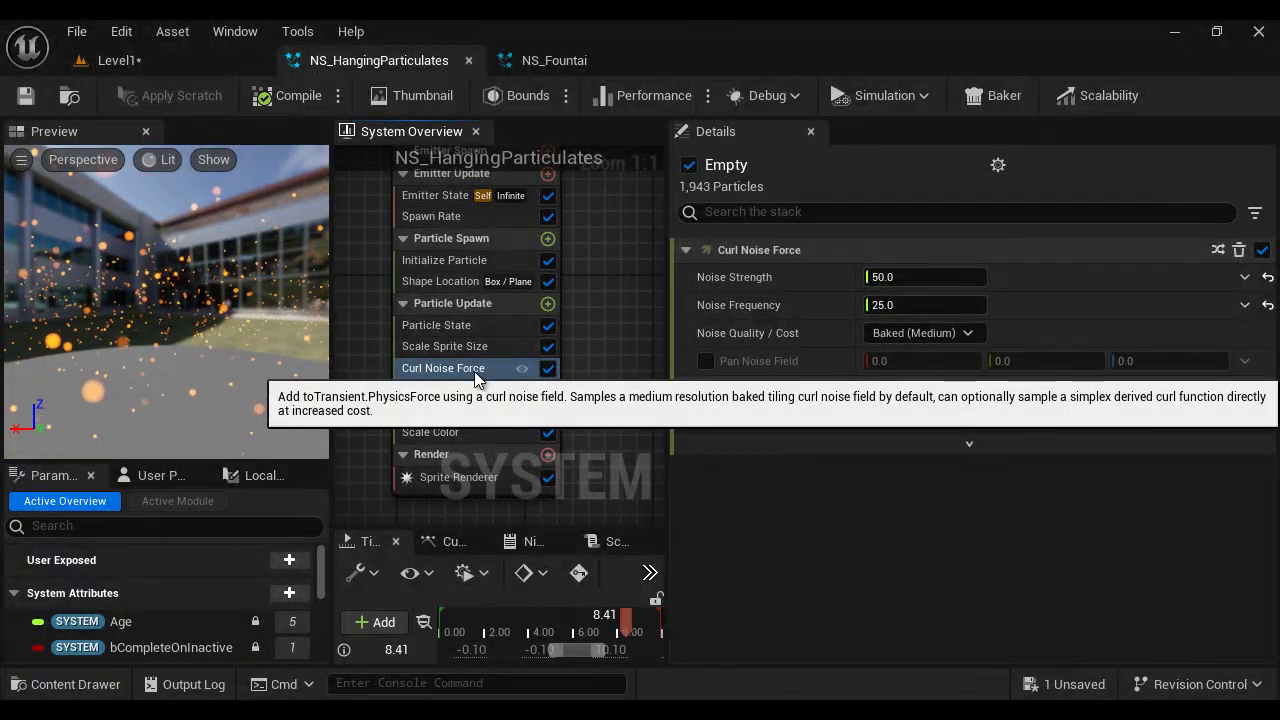
{"action": "left_click", "coordinate": [452, 283]}
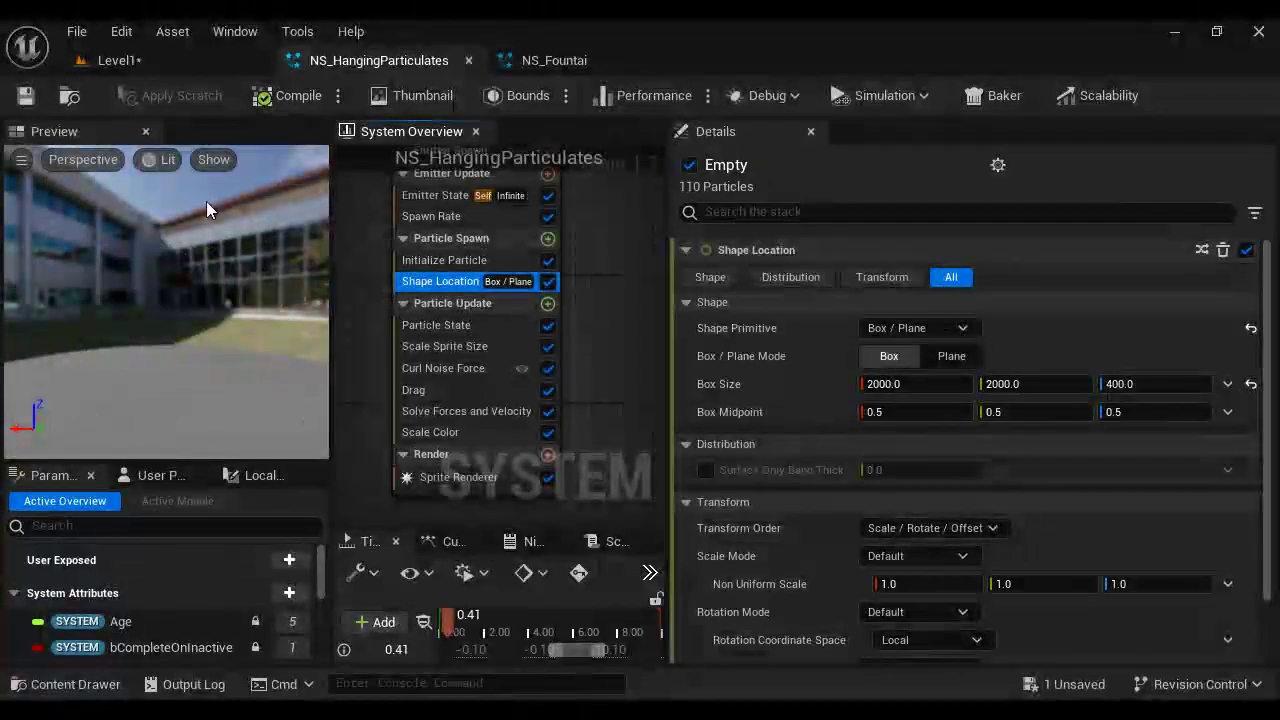
{"action": "left_click", "coordinate": [554, 60]}
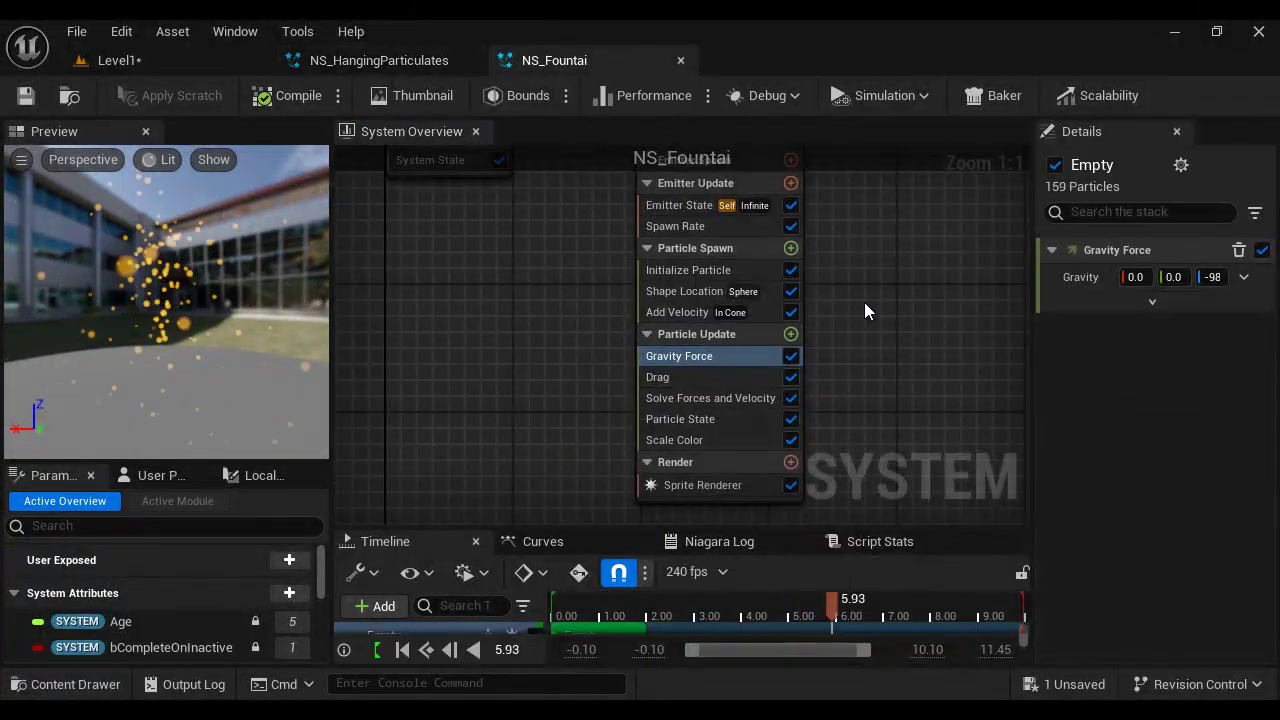
{"action": "left_click", "coordinate": [740, 291]}
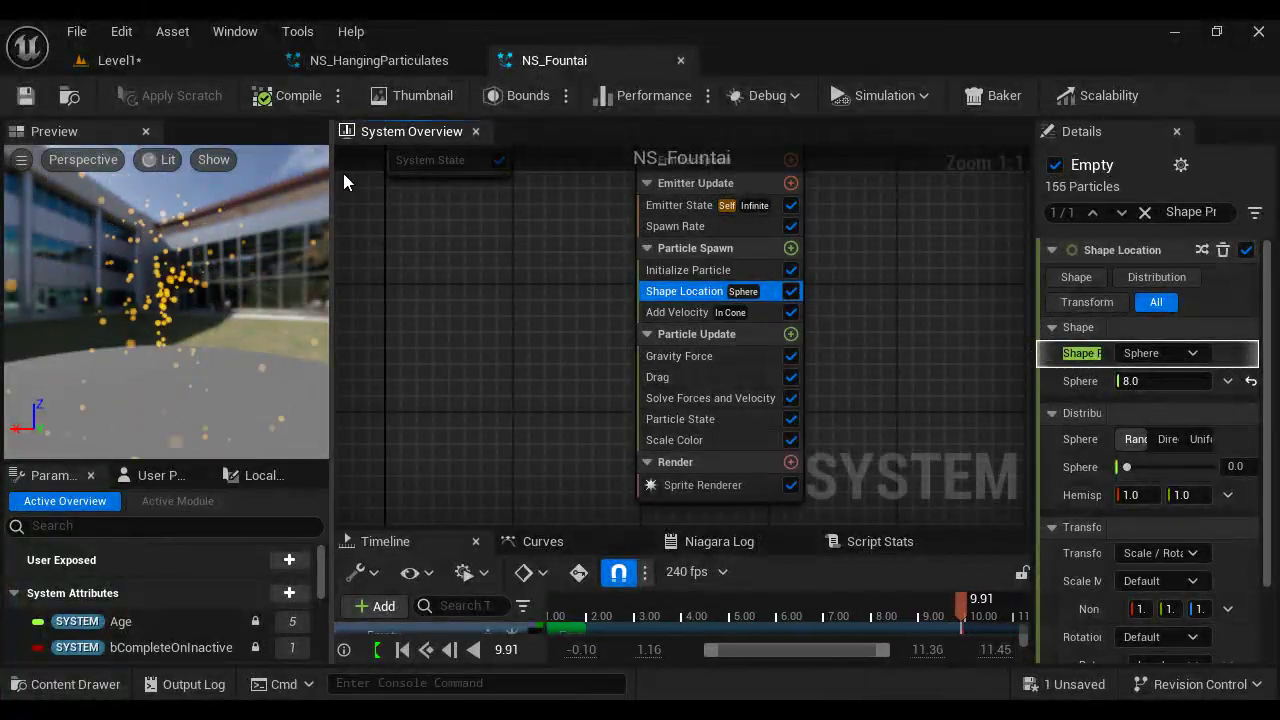
{"action": "left_click", "coordinate": [365, 62]}
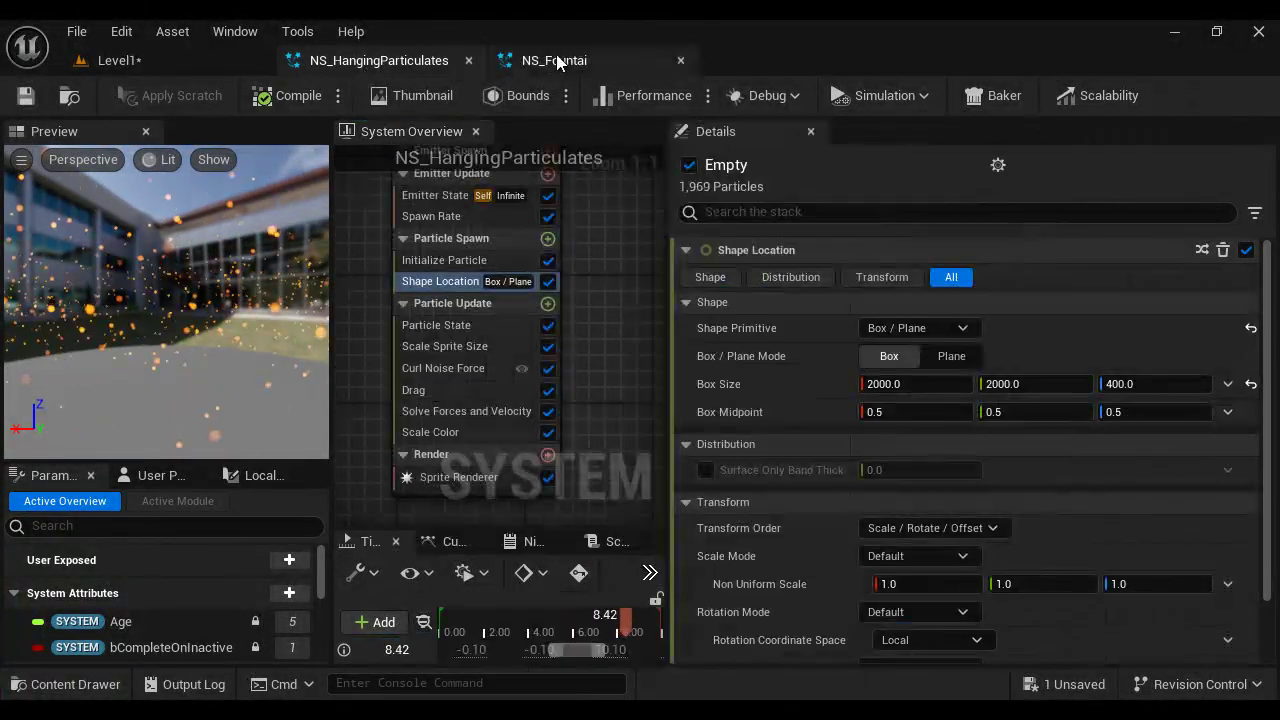
{"action": "left_click", "coordinate": [554, 60]}
{"action": "left_click", "coordinate": [402, 62]}
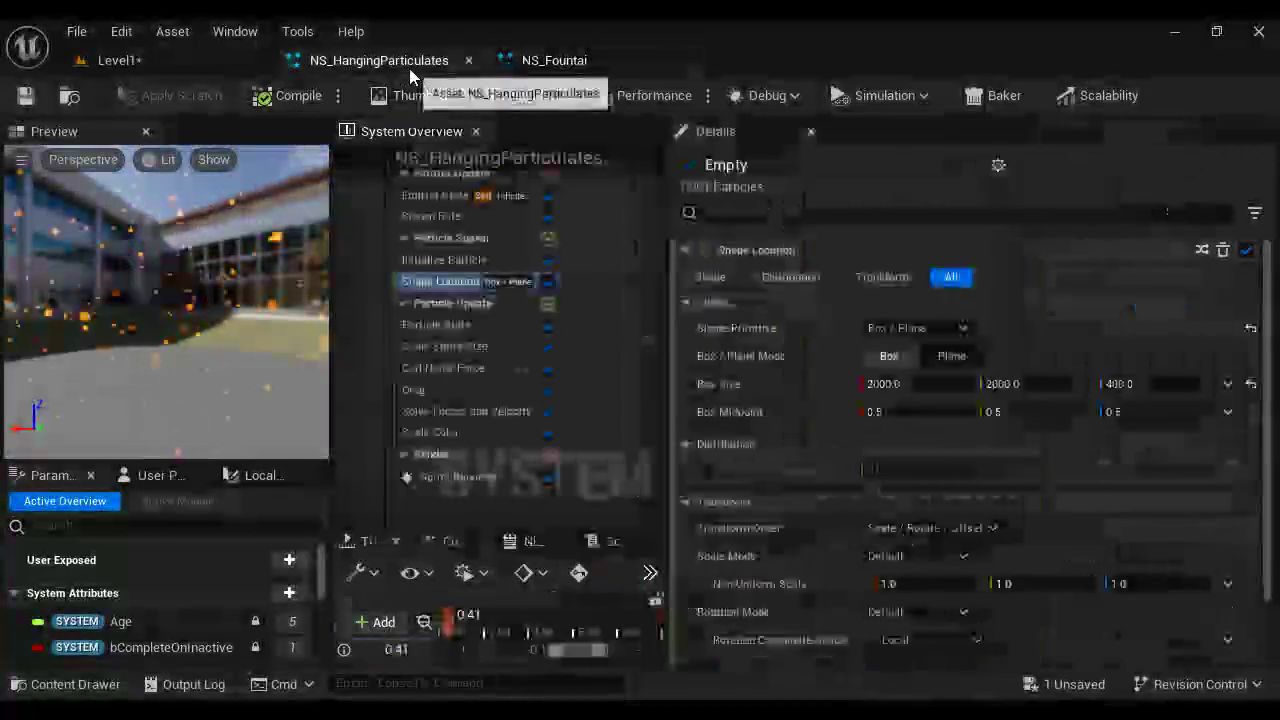
{"action": "left_click", "coordinate": [555, 62]}
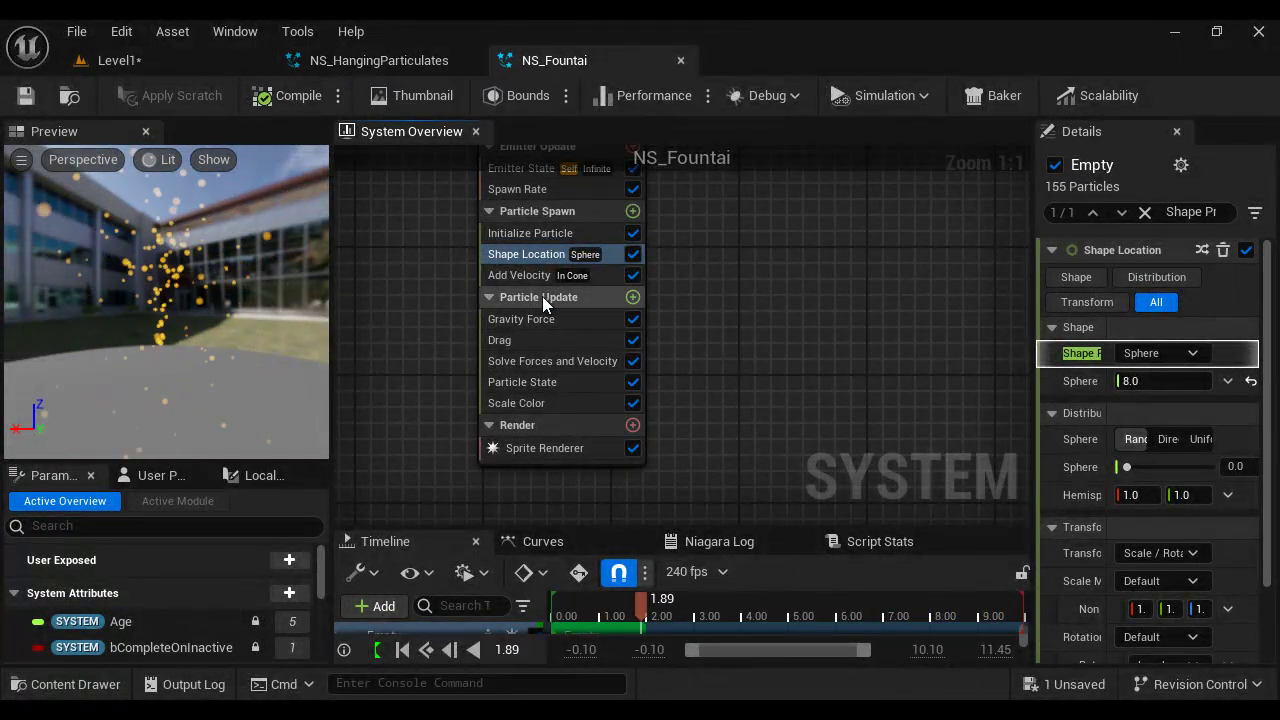
Step: Widen the System Overview of NS_HangingParticulates and set the Initialize Particle module's Color Mode to Random Range
{"action": "left_click", "coordinate": [379, 60]}
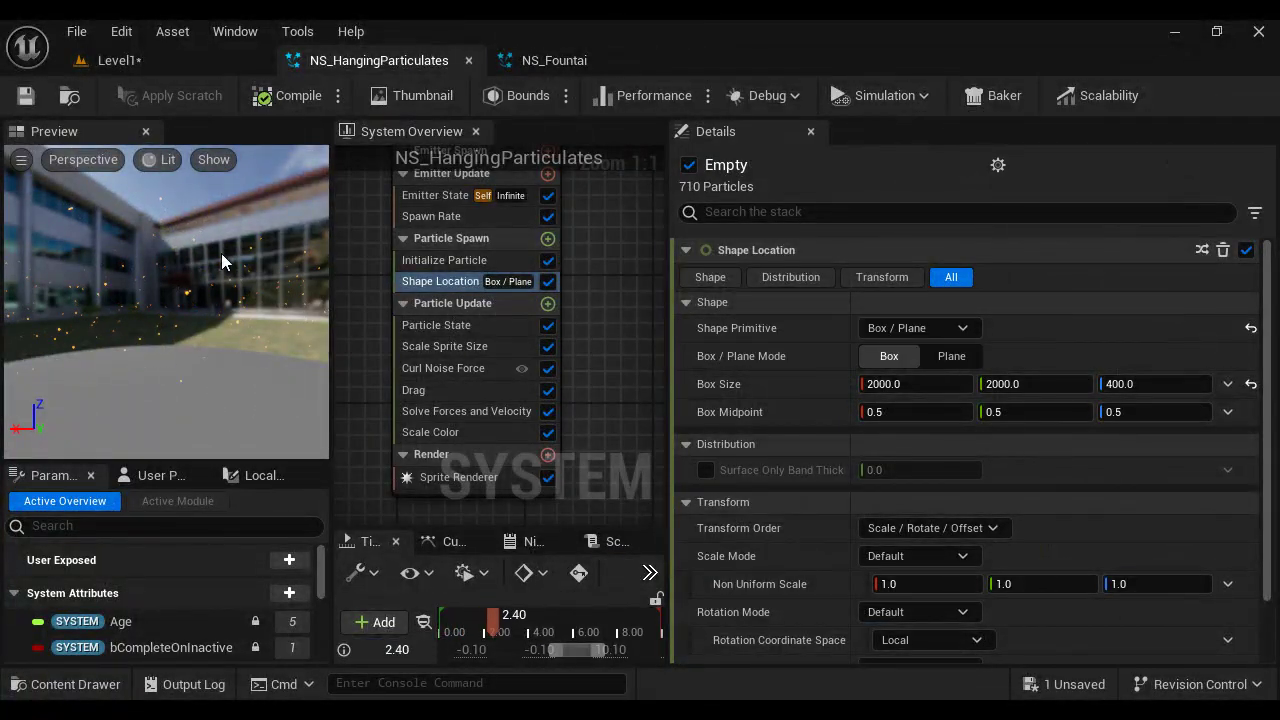
{"action": "left_click_drag", "start_coordinate": [668, 380], "coordinate": [920, 380]}
{"action": "right_click_drag", "start_coordinate": [675, 361], "coordinate": [805, 406]}
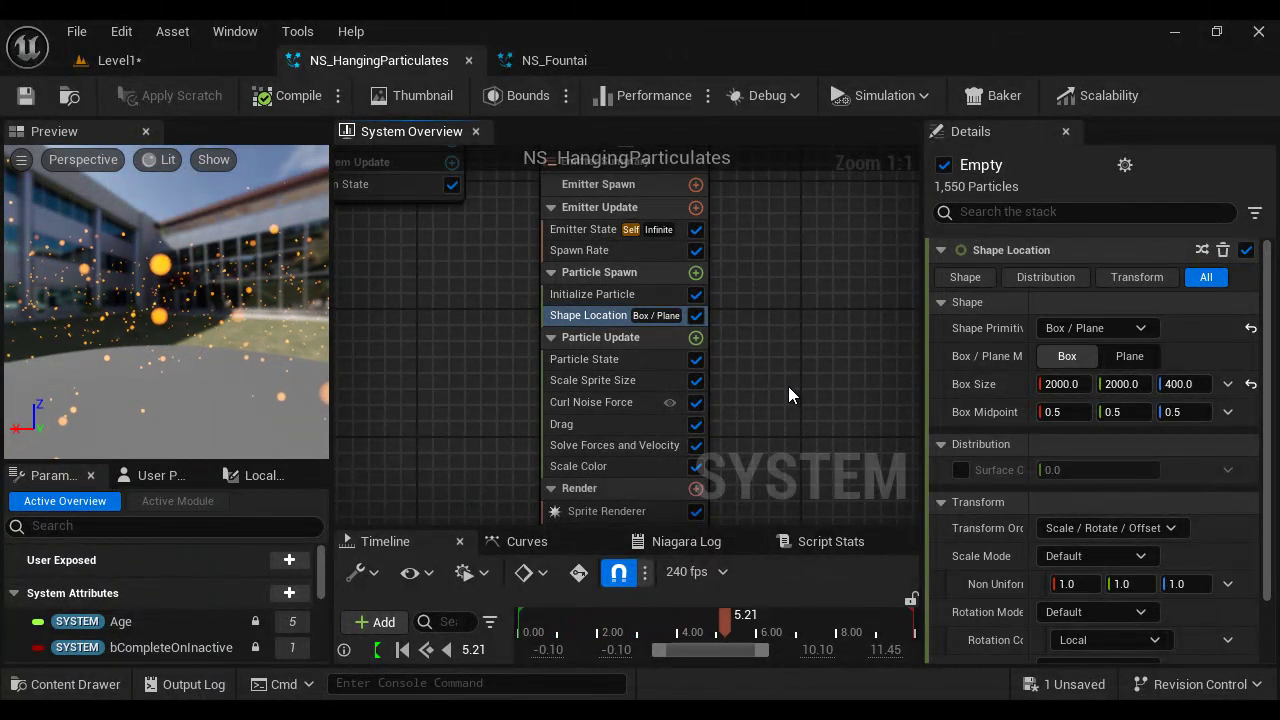
{"action": "left_click", "coordinate": [618, 296]}
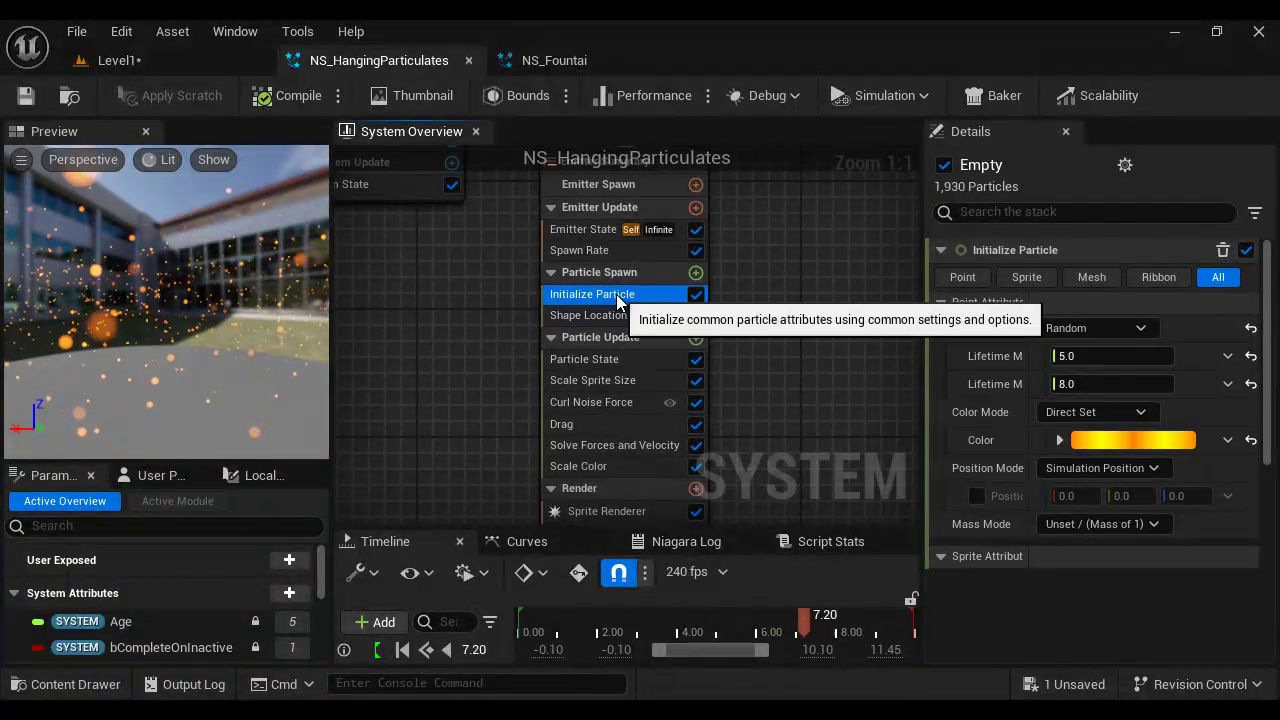
{"action": "left_click", "coordinate": [1141, 412]}
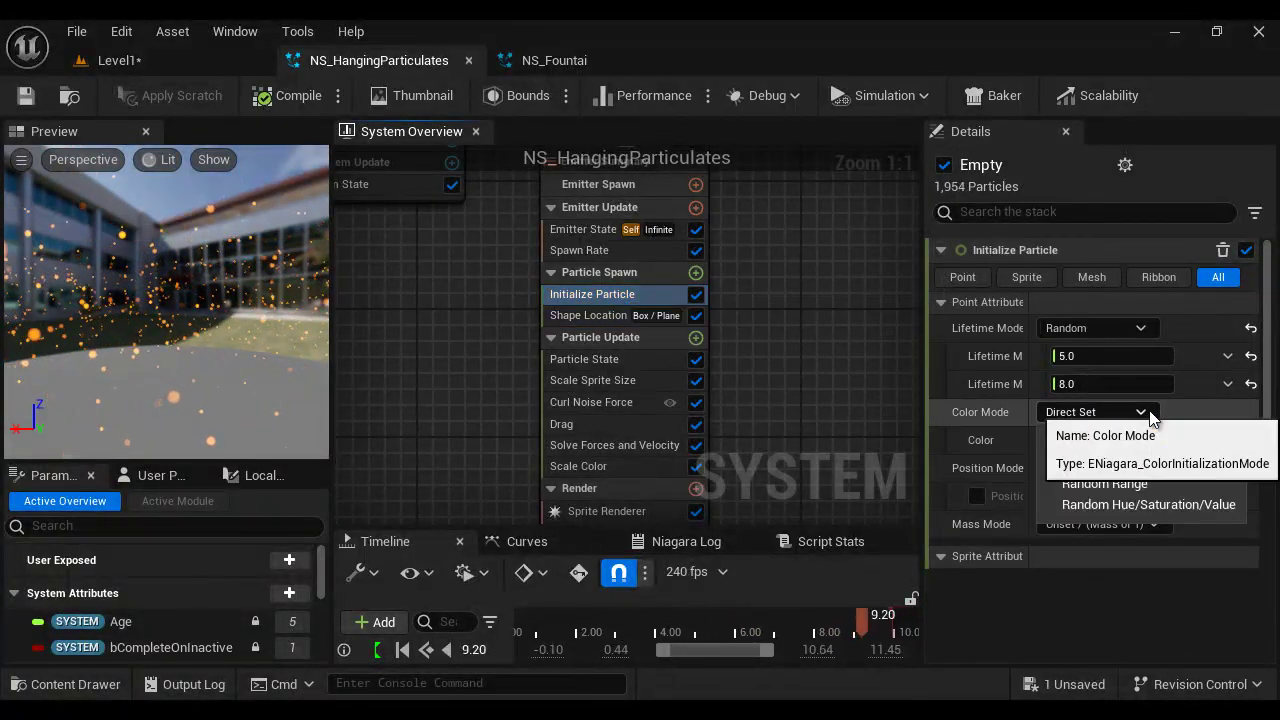
{"action": "left_click", "coordinate": [1108, 484]}
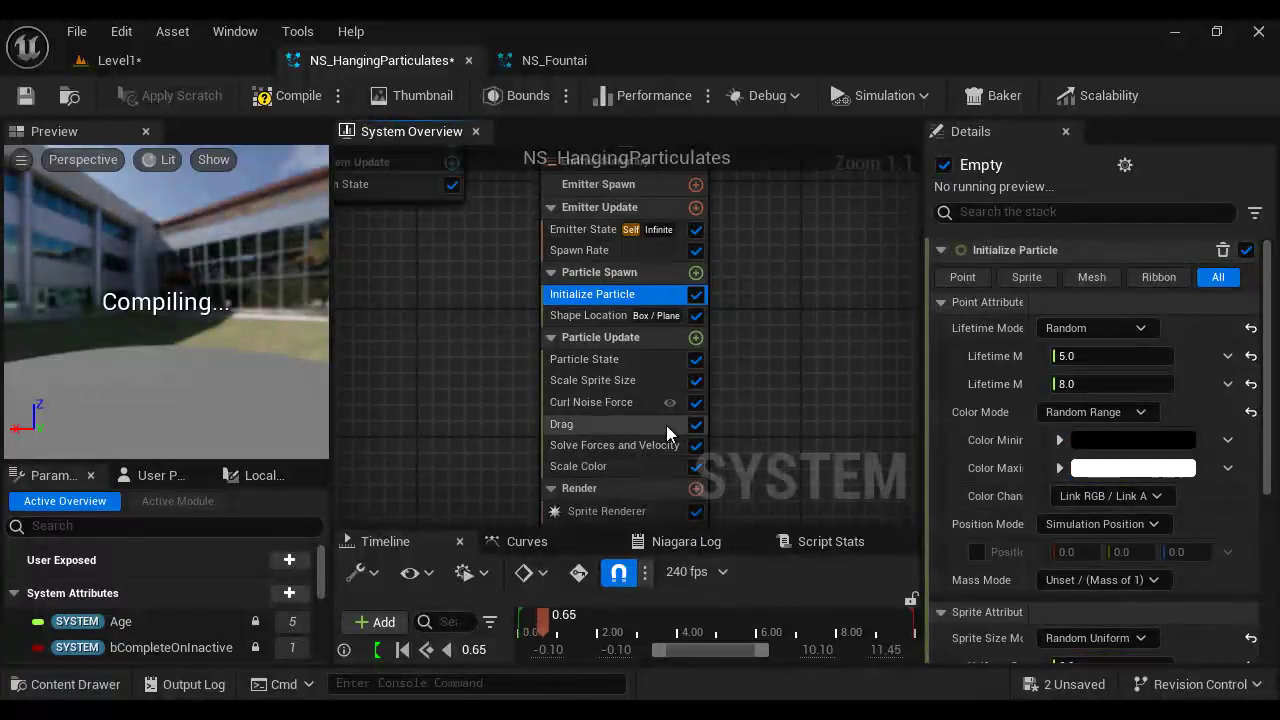
Step: Set the Initialize Particle module's Color Minimum to red (Hex Linear FF0002FF) and Color Maximum to cyan (Hex Linear 00D7FFFF)
{"action": "left_click", "coordinate": [1131, 440]}
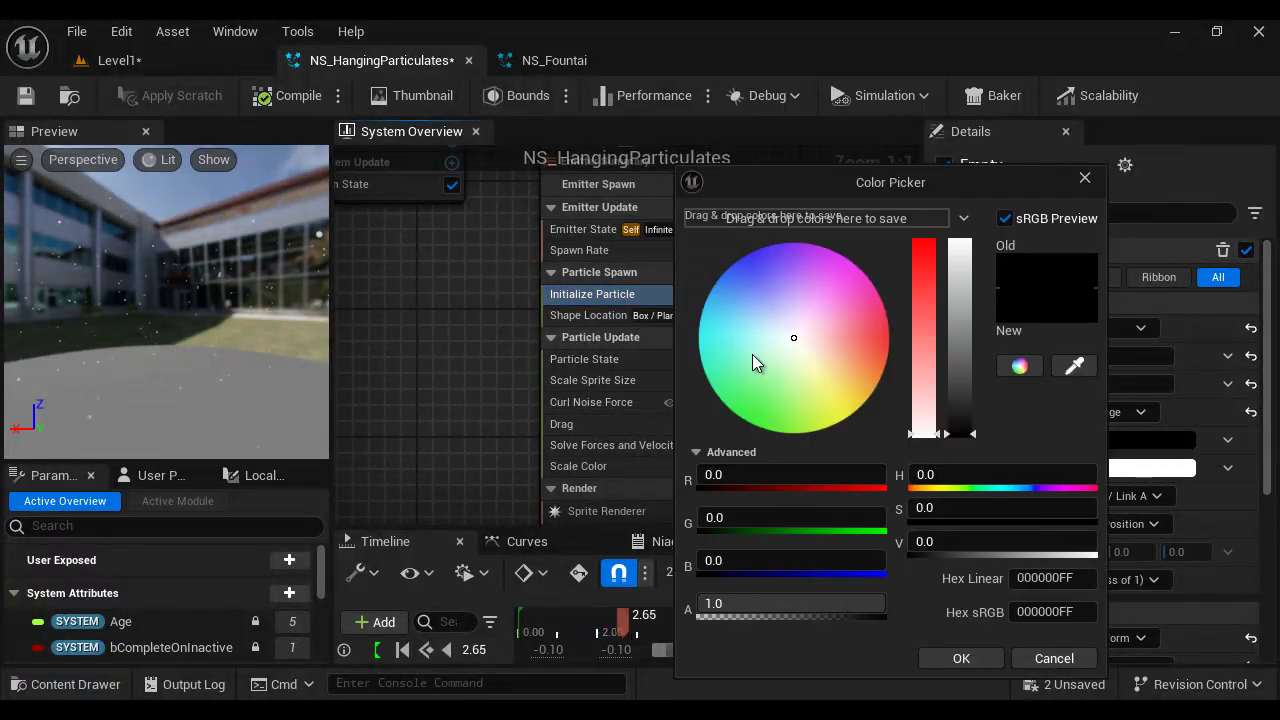
{"action": "left_click", "coordinate": [810, 335]}
{"action": "left_click_drag", "start_coordinate": [858, 337], "coordinate": [966, 325]}
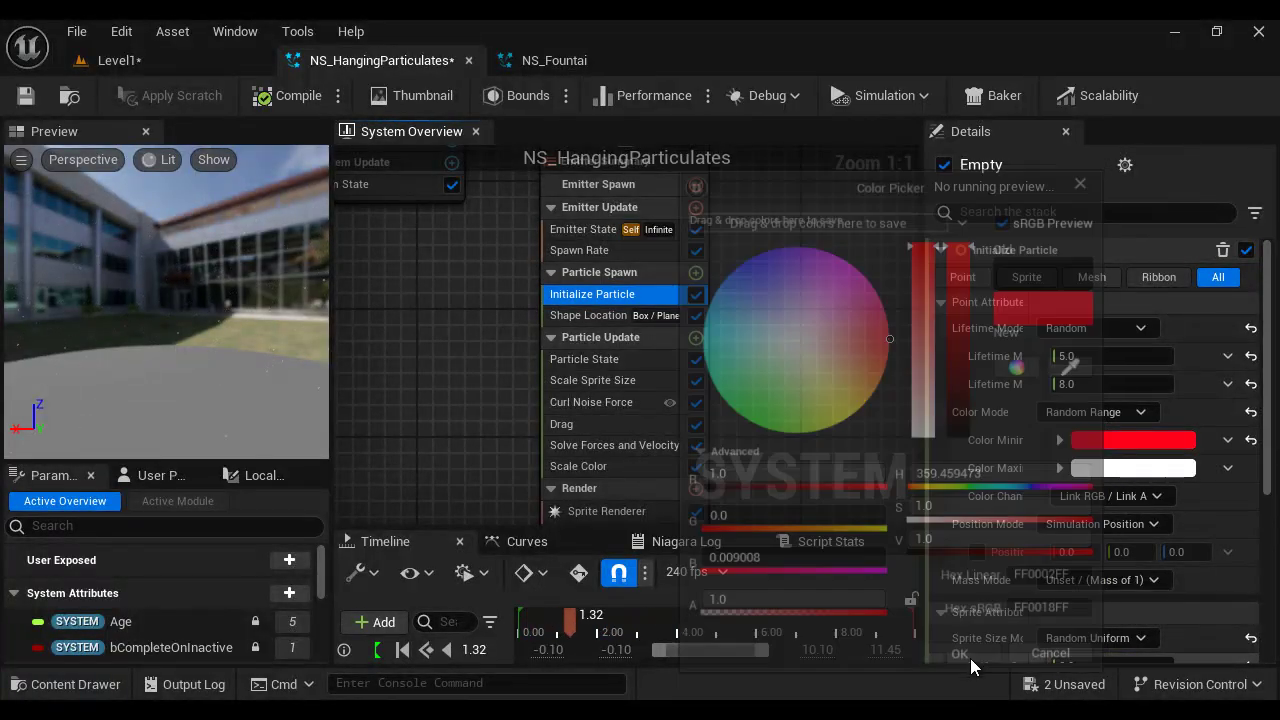
{"action": "left_click", "coordinate": [970, 658]}
{"action": "left_click", "coordinate": [1148, 468]}
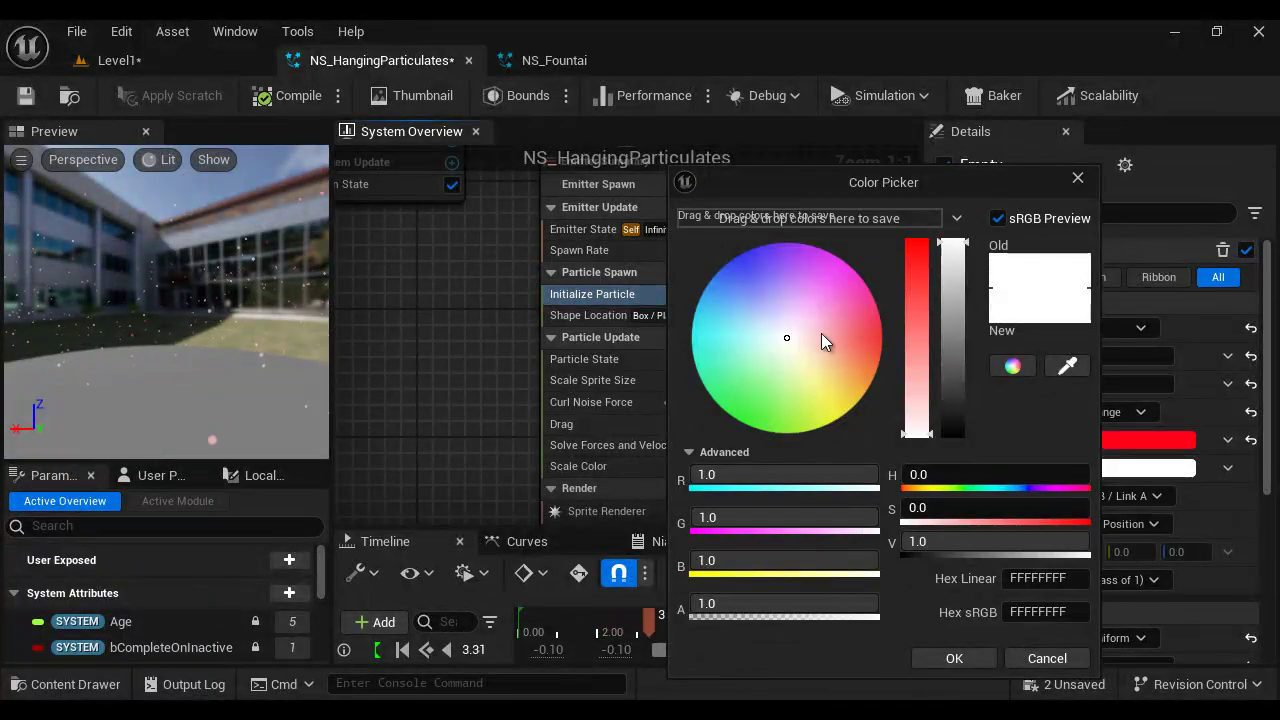
{"action": "left_click_drag", "start_coordinate": [793, 341], "coordinate": [668, 319]}
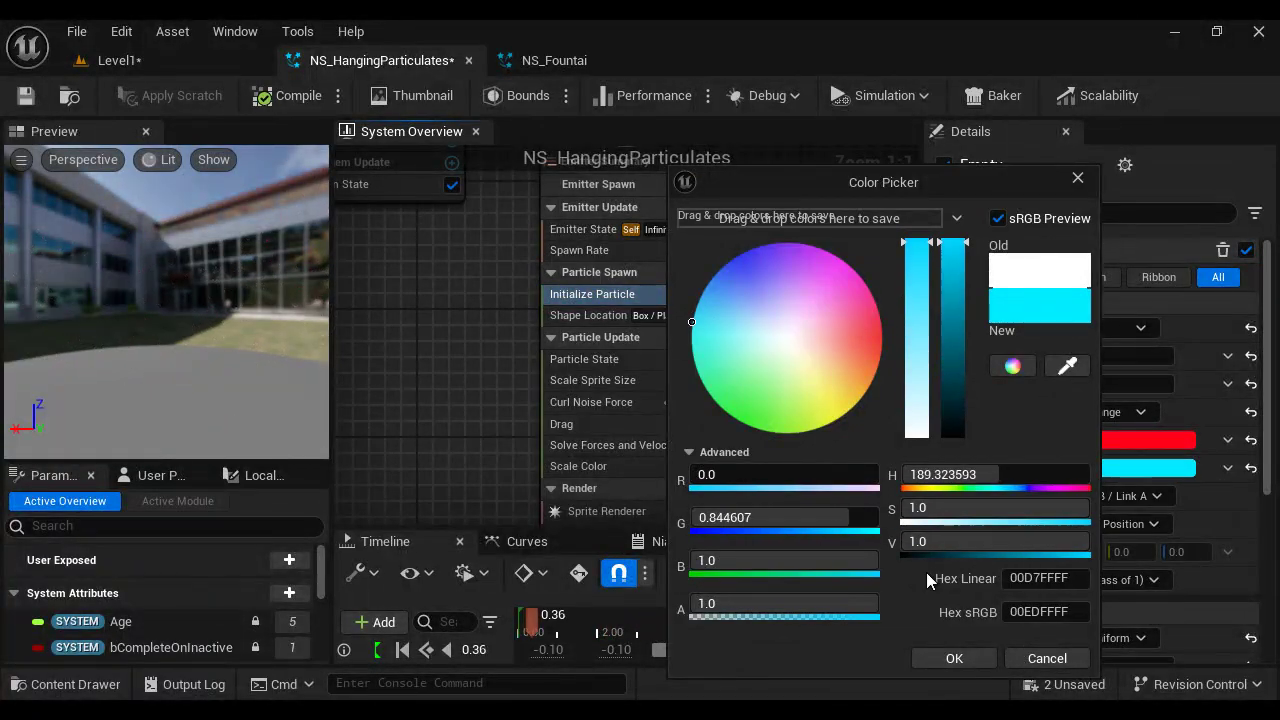
{"action": "left_click", "coordinate": [953, 658]}
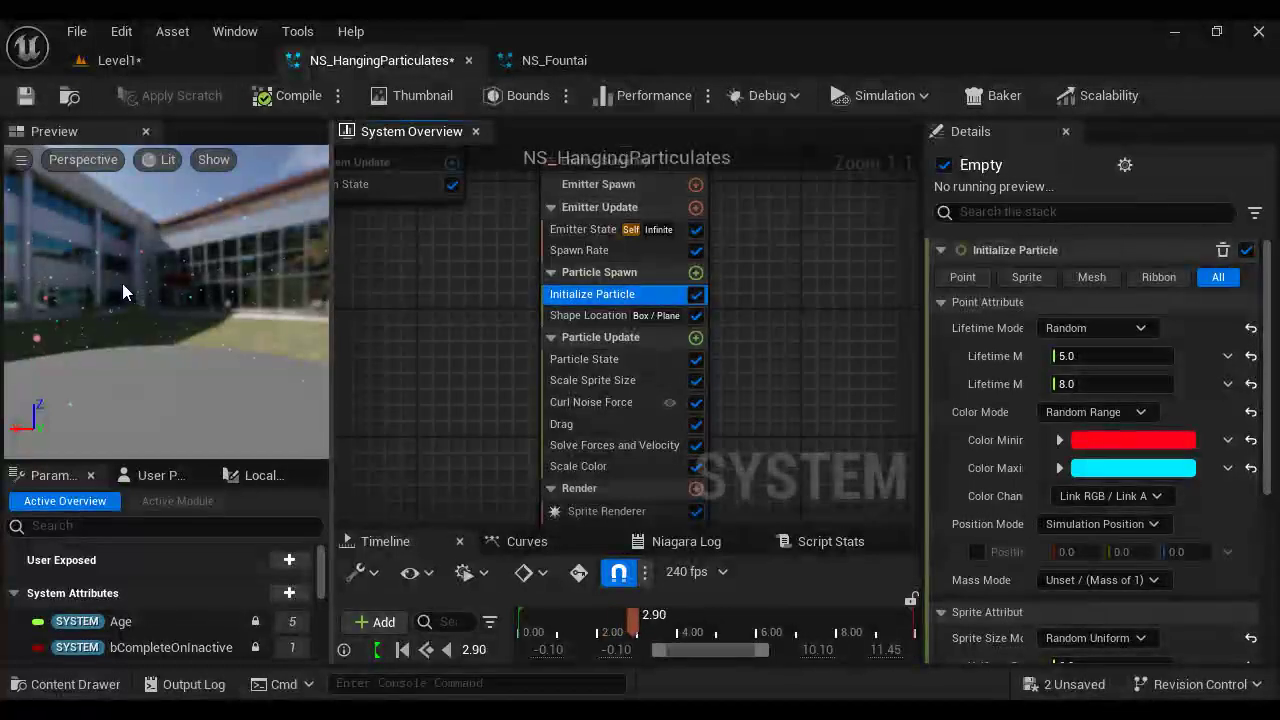
Step: Save NS_HangingParticulates and view its red-to-cyan particles around the fountain in Level1 before returning to the system
{"action": "left_click", "coordinate": [25, 95]}
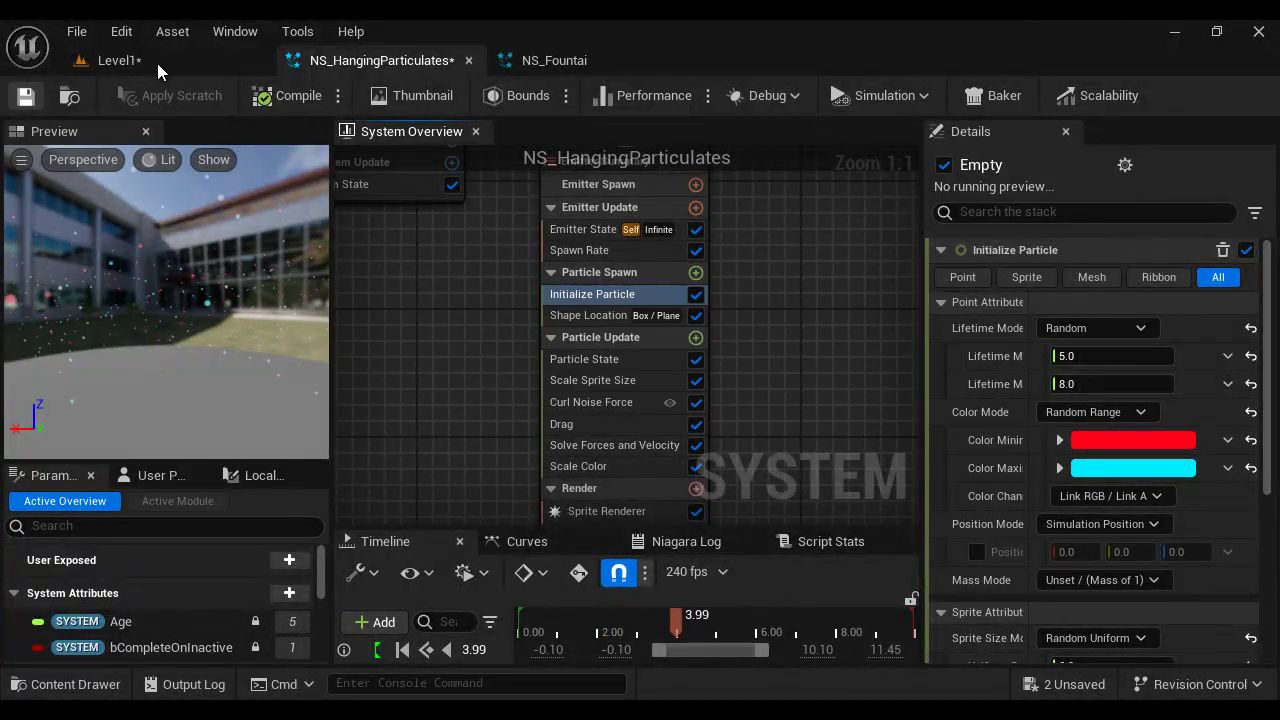
{"action": "left_click", "coordinate": [157, 63]}
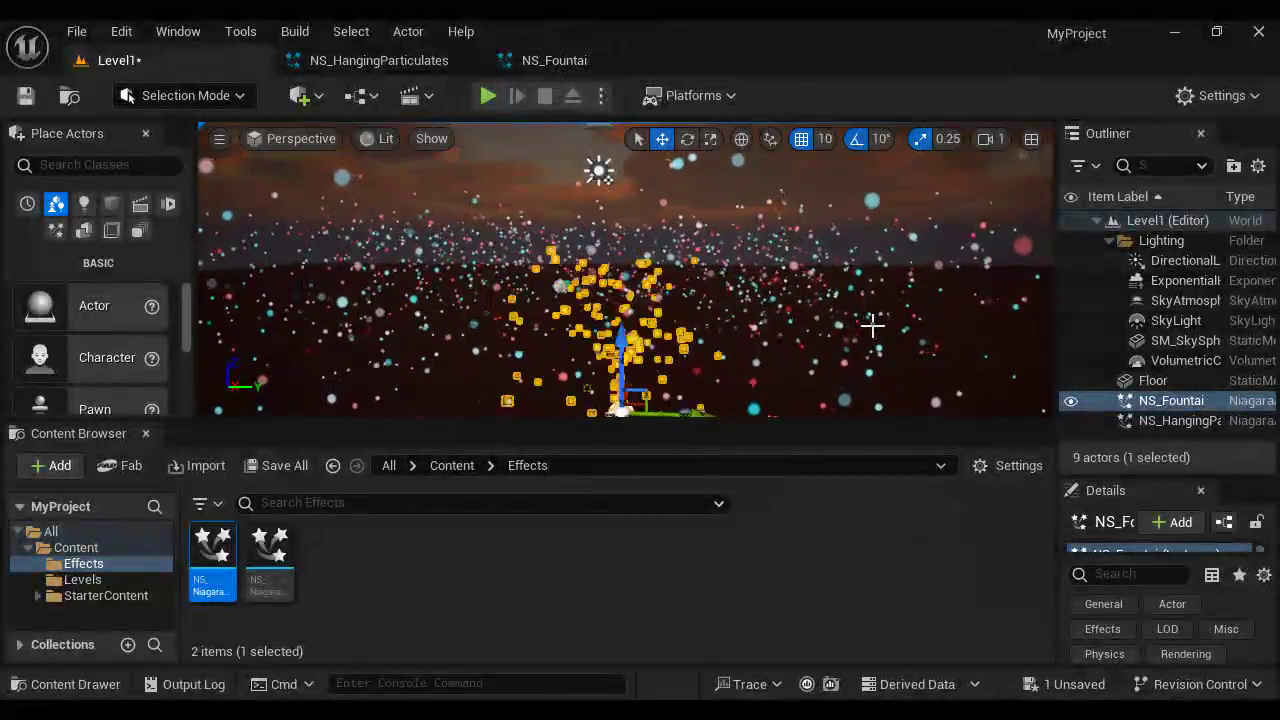
{"action": "left_click", "coordinate": [424, 66]}
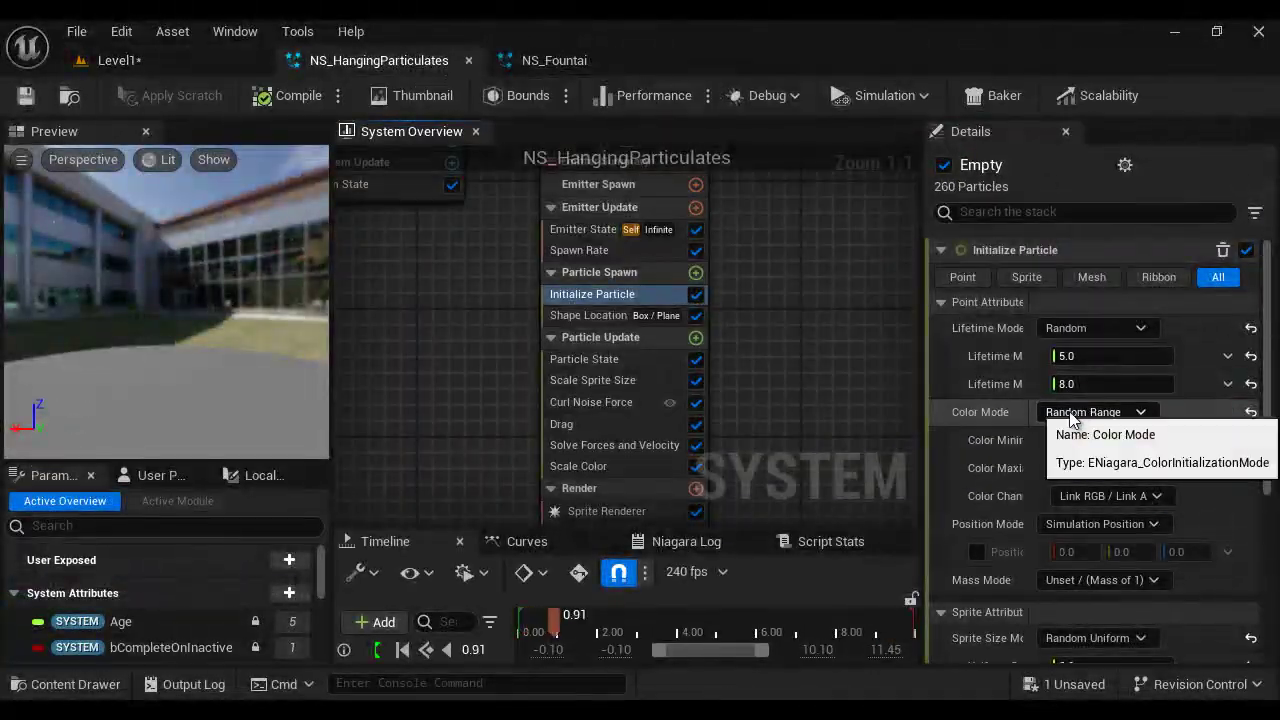